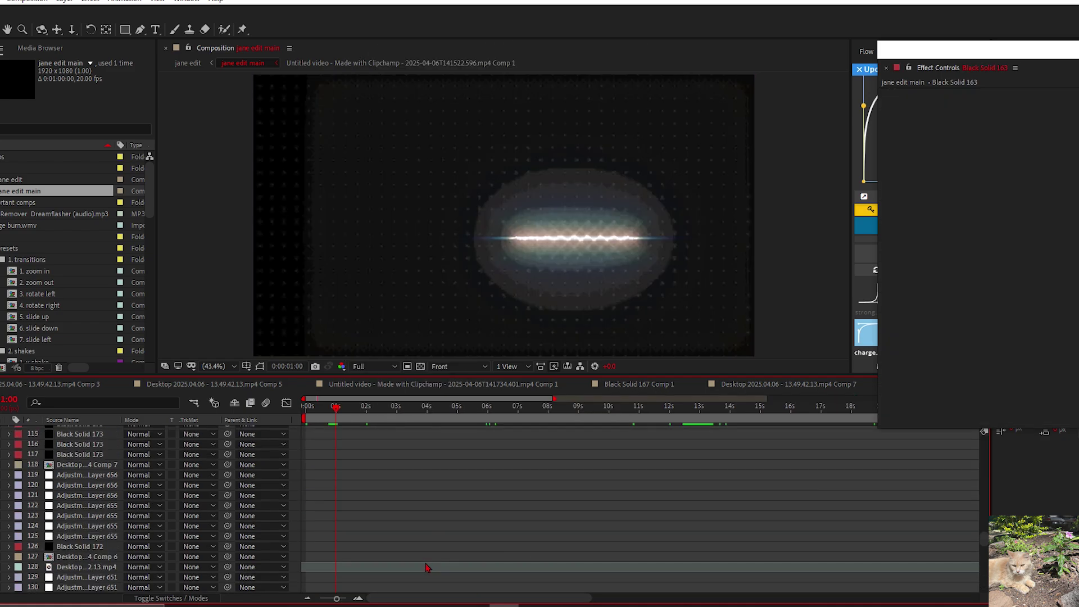
Step: Examine the last layers of the jane edit main timeline, selecting the audio layer and Black Solid 163
{"action": "scroll", "coordinate": [448, 578], "scroll_direction": "down", "scroll_amount": 2}
{"action": "left_click", "coordinate": [465, 585]}
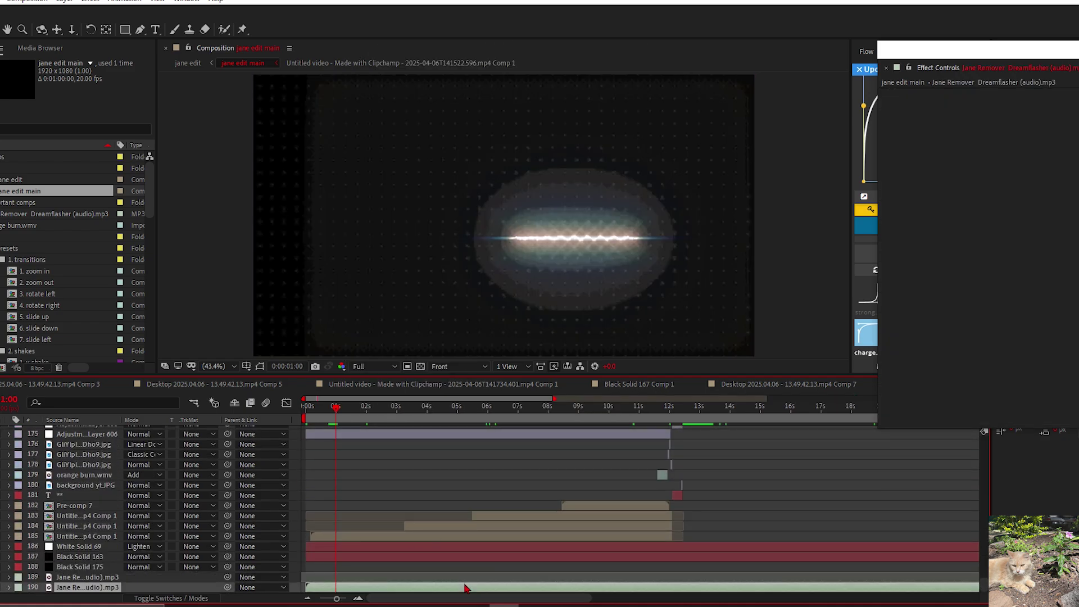
{"action": "left_click", "coordinate": [478, 565]}
{"action": "left_click", "coordinate": [486, 555]}
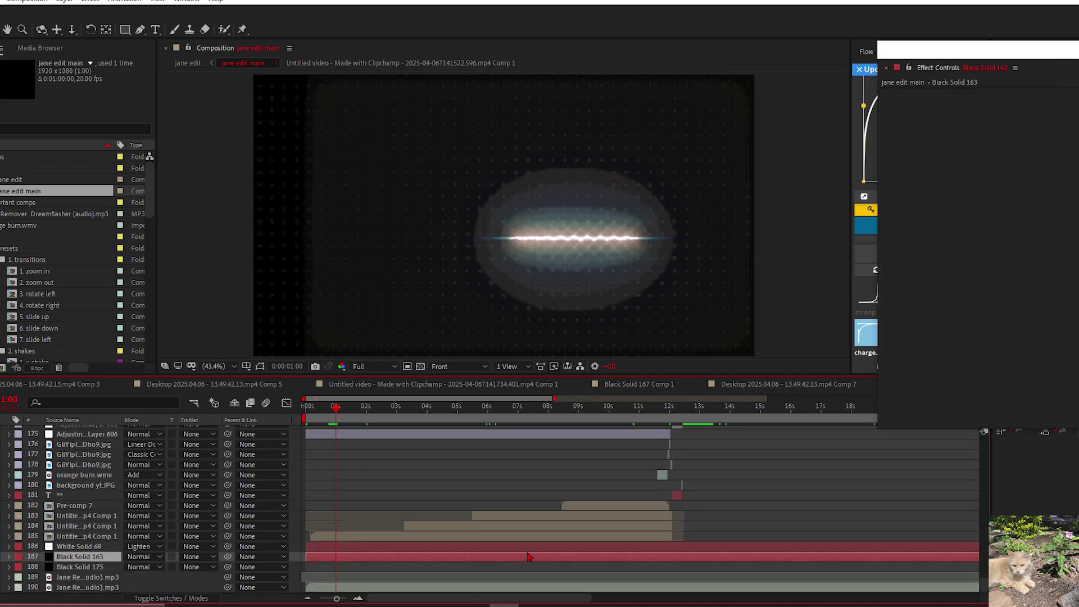
{"action": "scroll", "coordinate": [488, 545], "scroll_direction": "up", "scroll_amount": 20}
{"action": "scroll", "coordinate": [371, 485], "scroll_direction": "up", "scroll_amount": 20}
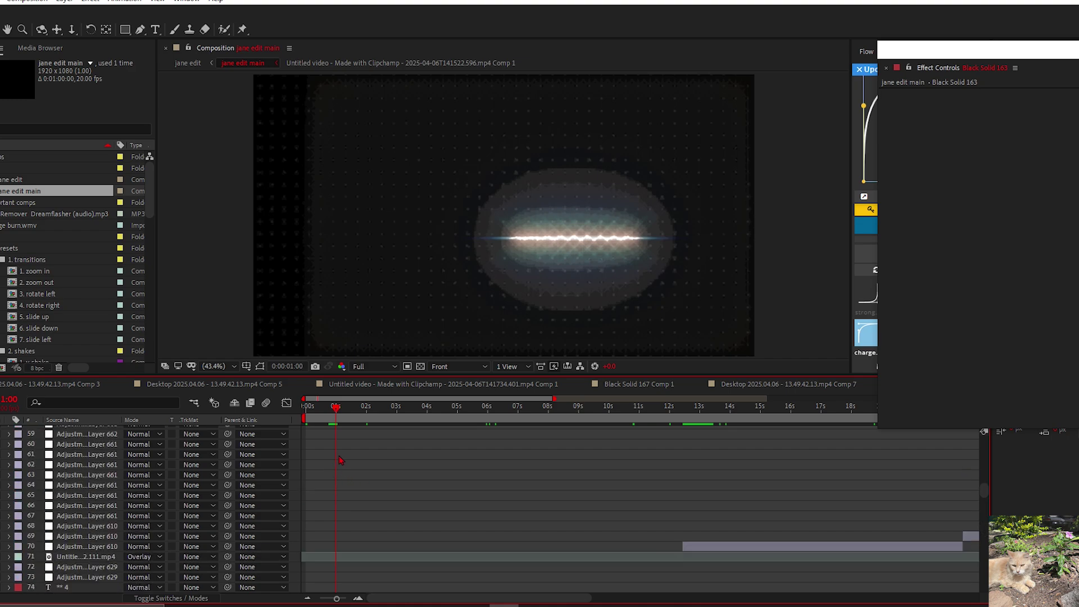
Step: Look through the whole layer stack, inspect the first adjustment layer's Posterize Time effect and go to frame 0:00:00:19
{"action": "scroll", "coordinate": [352, 444], "scroll_direction": "down", "scroll_amount": 6}
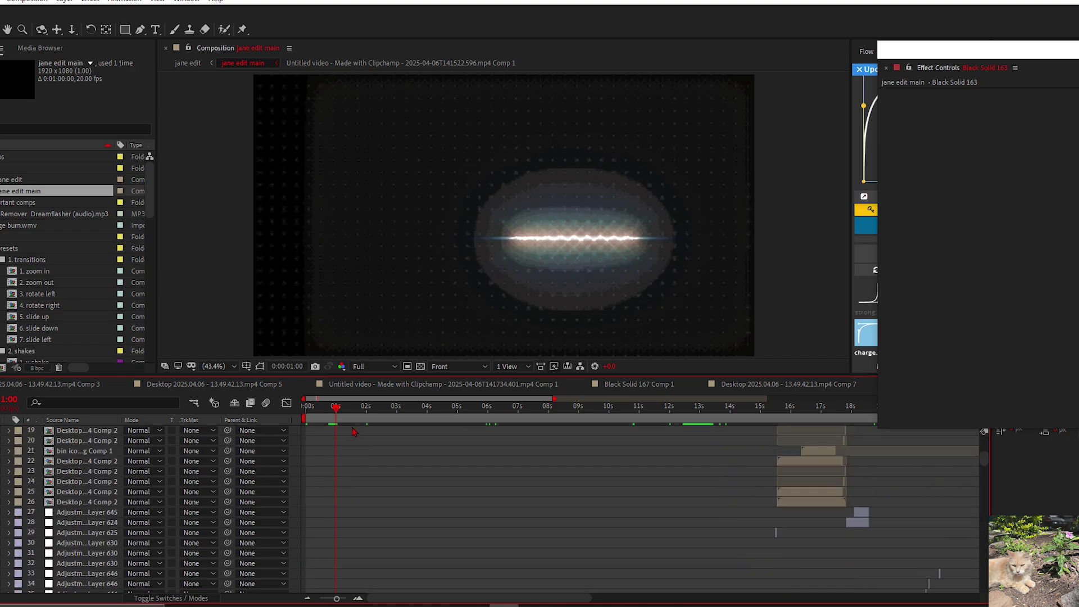
{"action": "scroll", "coordinate": [355, 430], "scroll_direction": "up", "scroll_amount": 7}
{"action": "left_click", "coordinate": [87, 430]}
{"action": "key", "text": "Page_Up"}
{"action": "key", "text": "Page_Up"}
{"action": "key", "text": "Page_Up"}
{"action": "key", "text": "Page_Down"}
{"action": "left_click", "coordinate": [32, 179]}
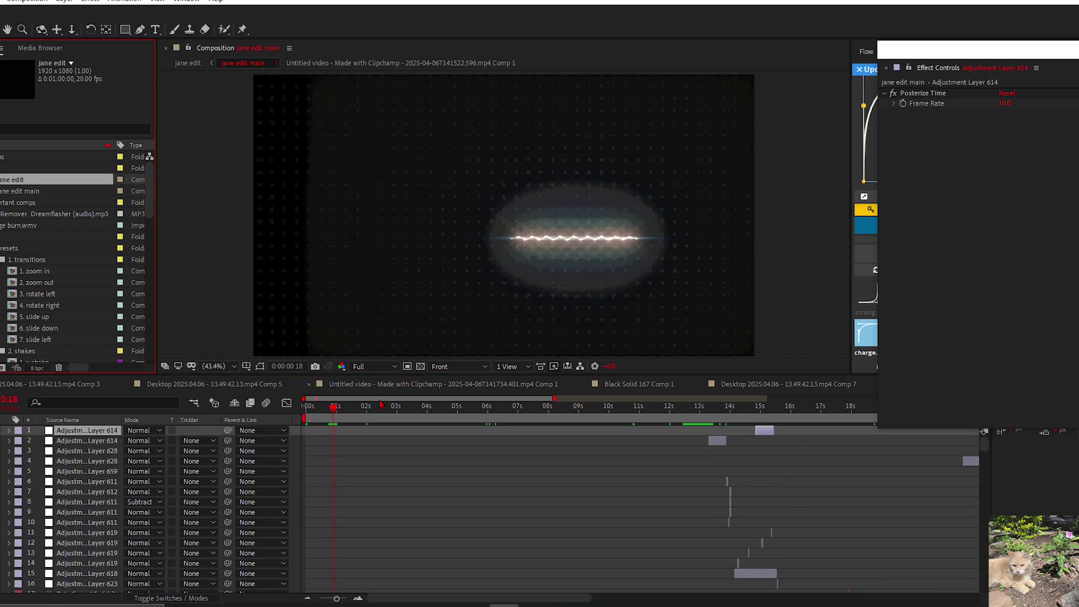
{"action": "key", "text": "Page_Down"}
{"action": "scroll", "coordinate": [360, 484], "scroll_direction": "down", "scroll_amount": 7}
{"action": "scroll", "coordinate": [361, 483], "scroll_direction": "down", "scroll_amount": 20}
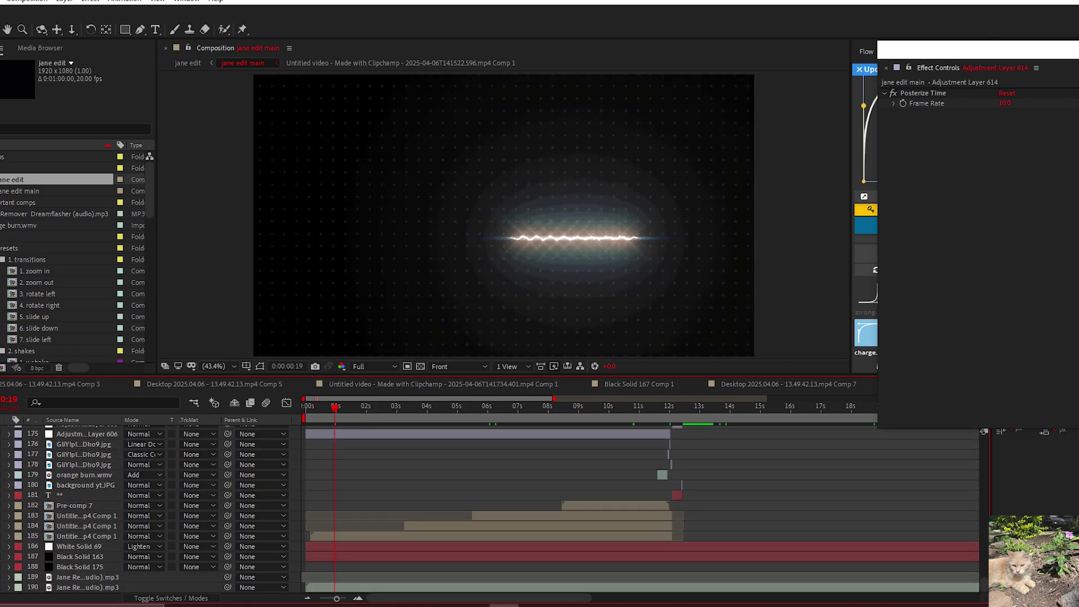
Step: Select Black Solid 163 and White Solid 69 to inspect the BCC Pin Art 3D effect on the white solid
{"action": "left_click", "coordinate": [26, 558]}
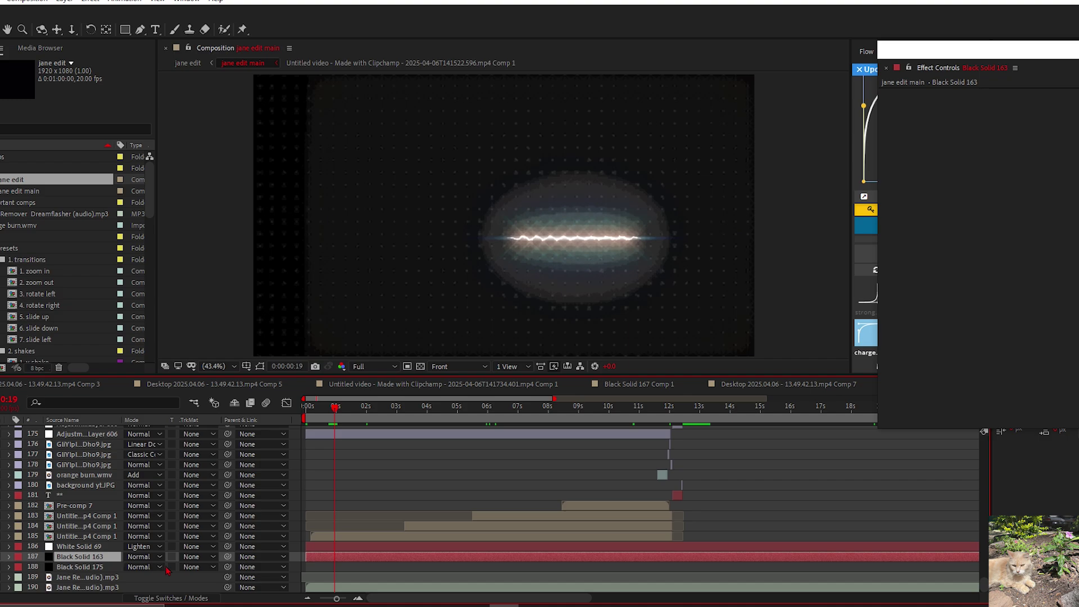
{"action": "left_click", "coordinate": [412, 550]}
{"action": "left_click", "coordinate": [443, 561]}
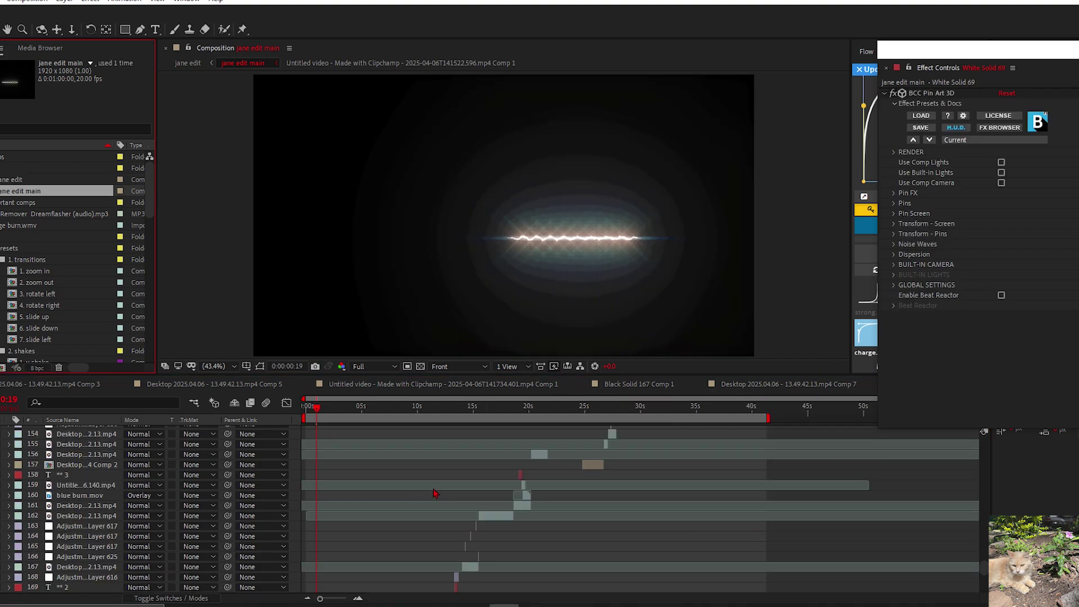
Step: Preview the composition at 0:00:30:01 and return to the first layers of the stack
{"action": "scroll", "coordinate": [527, 479], "scroll_direction": "up", "scroll_amount": 10}
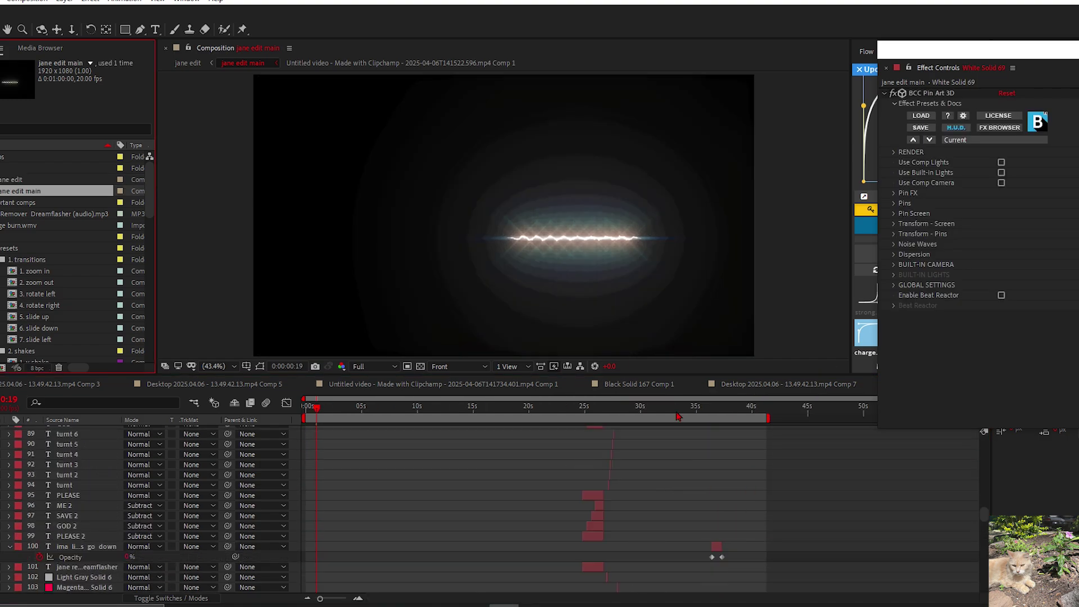
{"action": "left_click", "coordinate": [729, 406]}
{"action": "scroll", "coordinate": [723, 405], "scroll_direction": "up", "scroll_amount": 10}
{"action": "left_click_drag", "start_coordinate": [722, 406], "coordinate": [640, 417]}
{"action": "scroll", "coordinate": [608, 415], "scroll_direction": "up", "scroll_amount": 8}
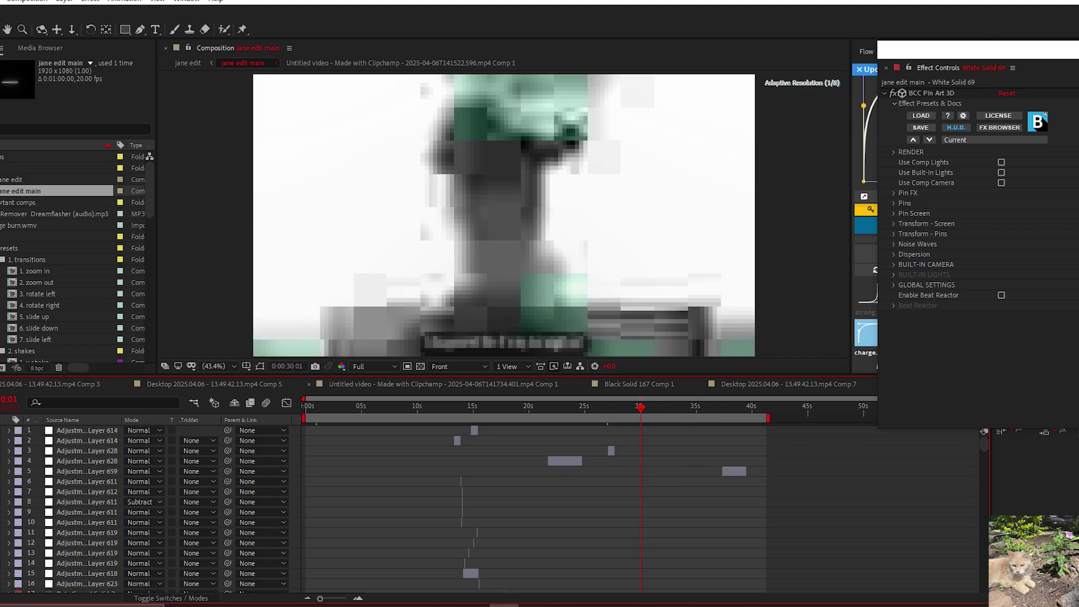
{"action": "left_click", "coordinate": [9, 181]}
{"action": "double_click", "coordinate": [9, 181]}
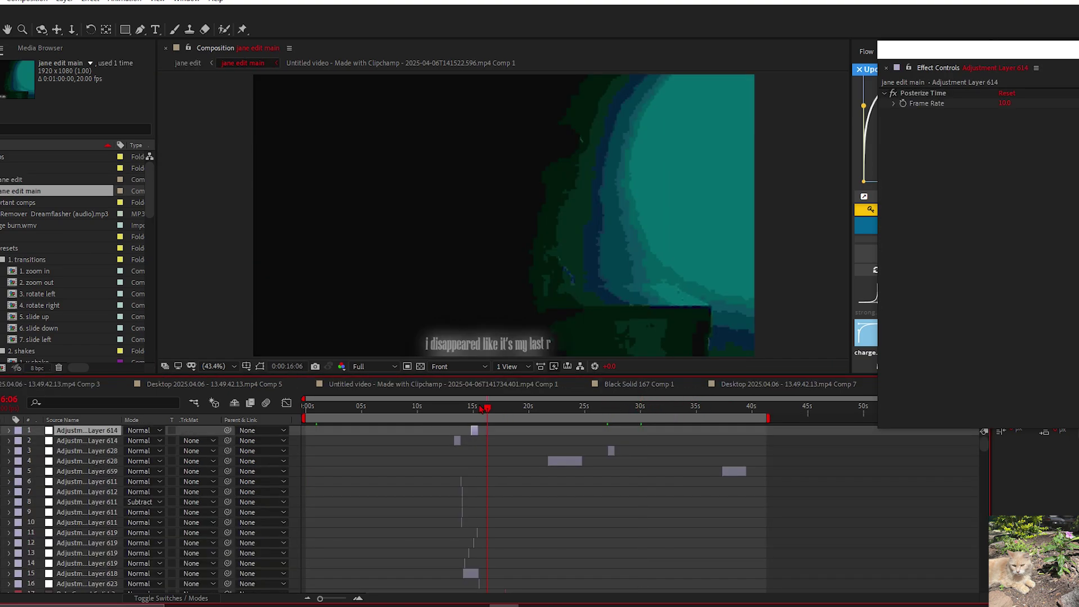
Step: Select the Desktop 2025.04.06 - 13.49.42.13.mp4 clip on layer 162 and preview its frame at 0:00:16:11
{"action": "left_click_drag", "start_coordinate": [486, 408], "coordinate": [473, 413]}
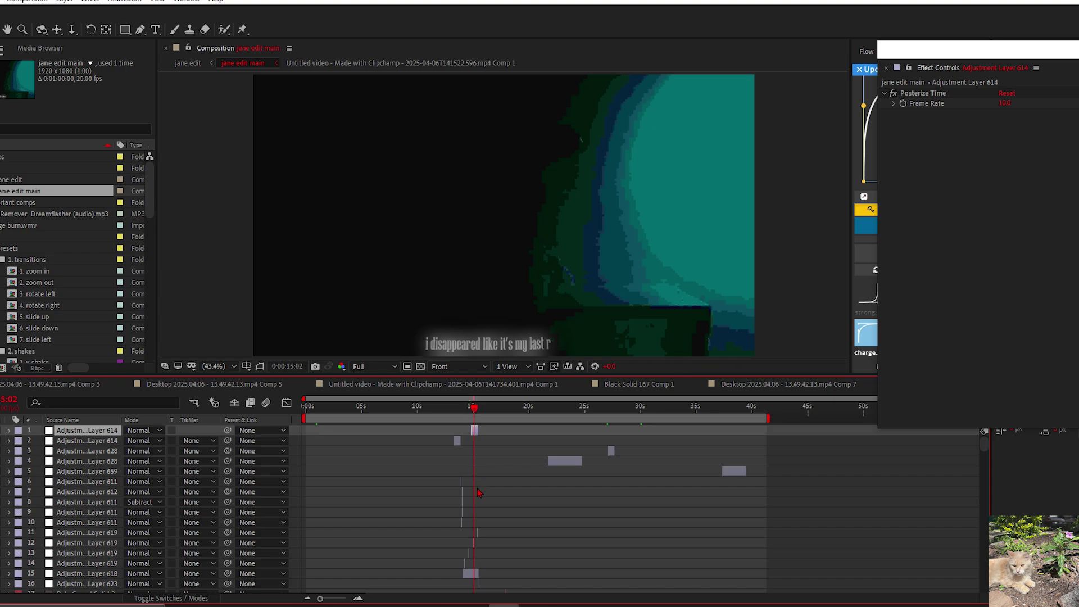
{"action": "scroll", "coordinate": [475, 503], "scroll_direction": "down", "scroll_amount": 15}
{"action": "scroll", "coordinate": [474, 517], "scroll_direction": "down", "scroll_amount": 20}
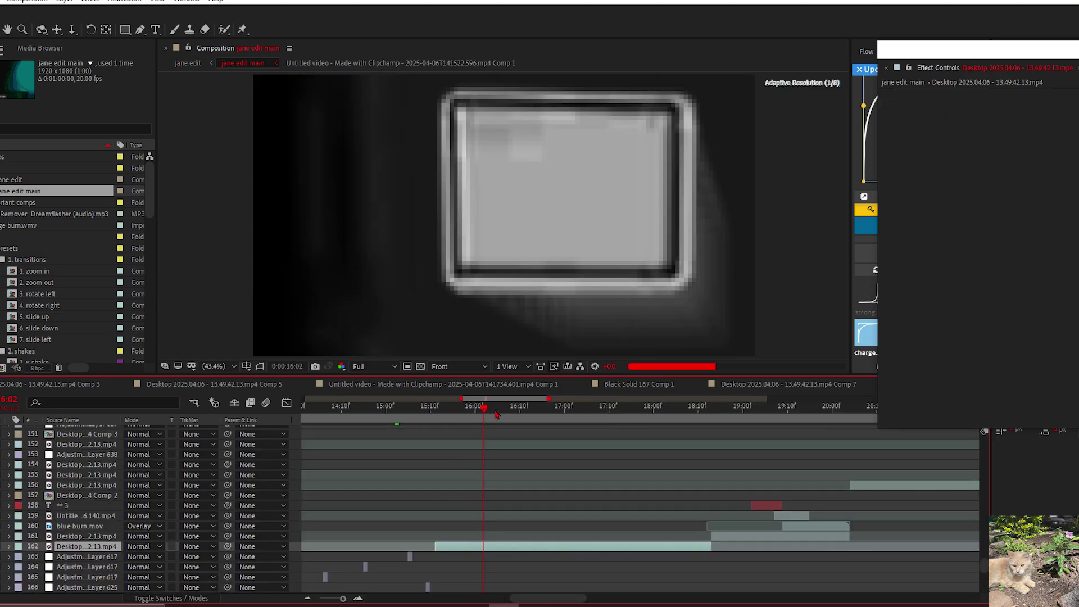
{"action": "left_click_drag", "start_coordinate": [499, 413], "coordinate": [526, 409]}
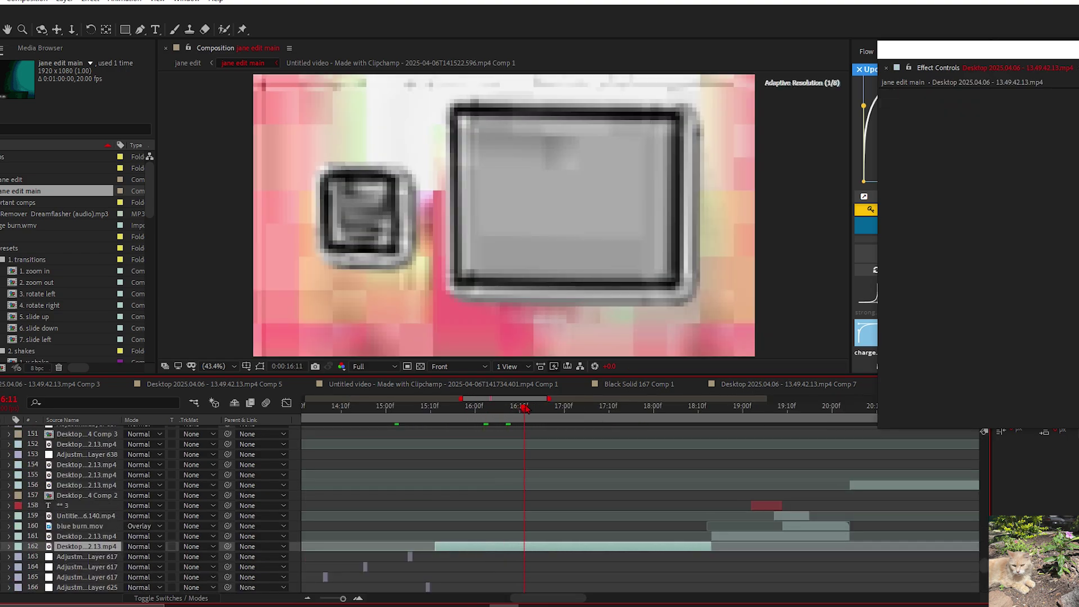
{"action": "left_click", "coordinate": [372, 366]}
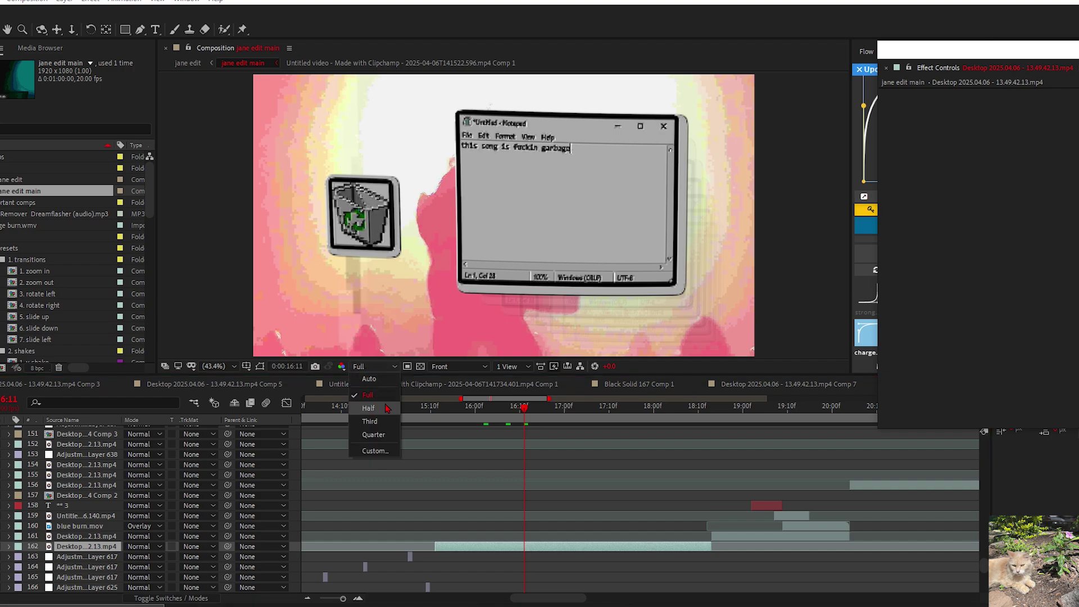
{"action": "left_click_drag", "start_coordinate": [526, 410], "coordinate": [524, 411]}
{"action": "scroll", "coordinate": [524, 506], "scroll_direction": "down", "scroll_amount": 1}
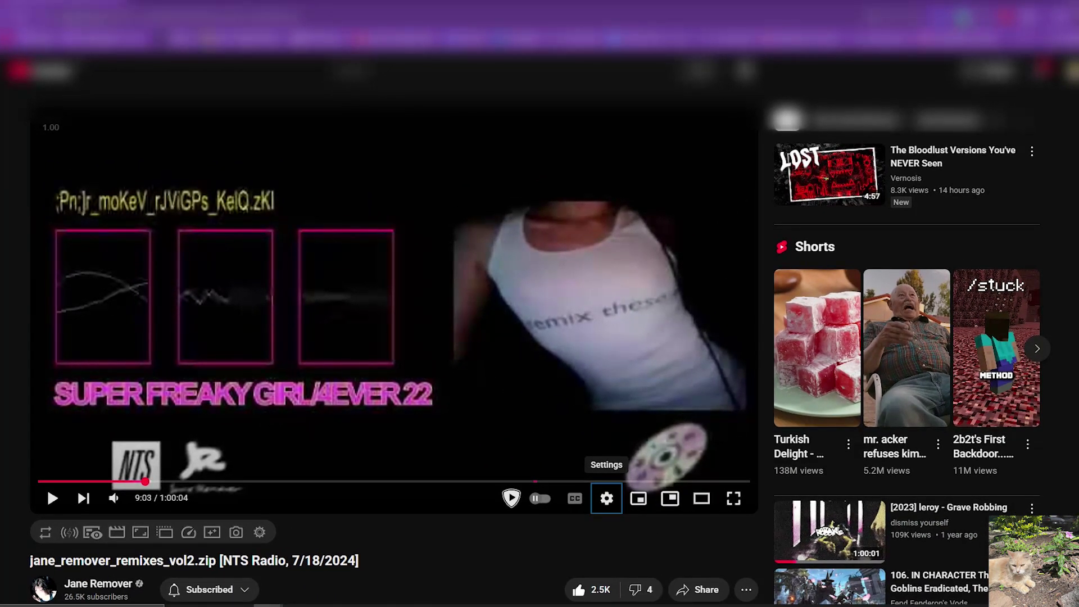
Step: Switch to the YouTube video jane_remover_remixes_vol2.zip and examine its playback quality options
{"action": "left_click", "coordinate": [599, 510]}
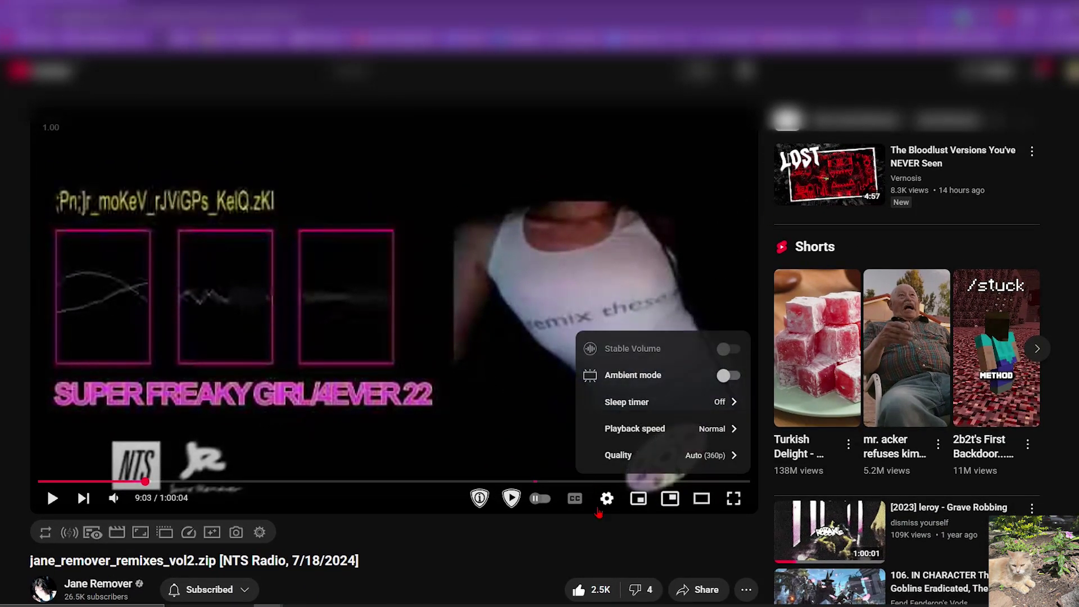
{"action": "left_click", "coordinate": [665, 449]}
{"action": "left_click", "coordinate": [655, 461]}
{"action": "left_click", "coordinate": [607, 498]}
{"action": "scroll", "coordinate": [607, 500], "scroll_direction": "down", "scroll_amount": 2}
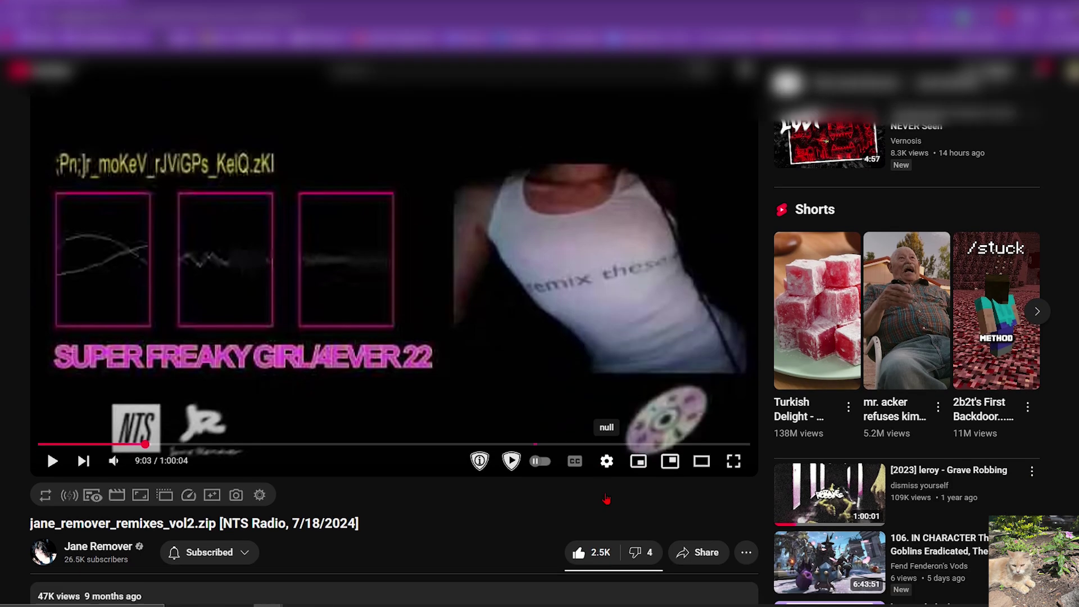
{"action": "scroll", "coordinate": [537, 487], "scroll_direction": "up", "scroll_amount": 2}
{"action": "left_click", "coordinate": [607, 498]}
{"action": "left_click", "coordinate": [652, 453]}
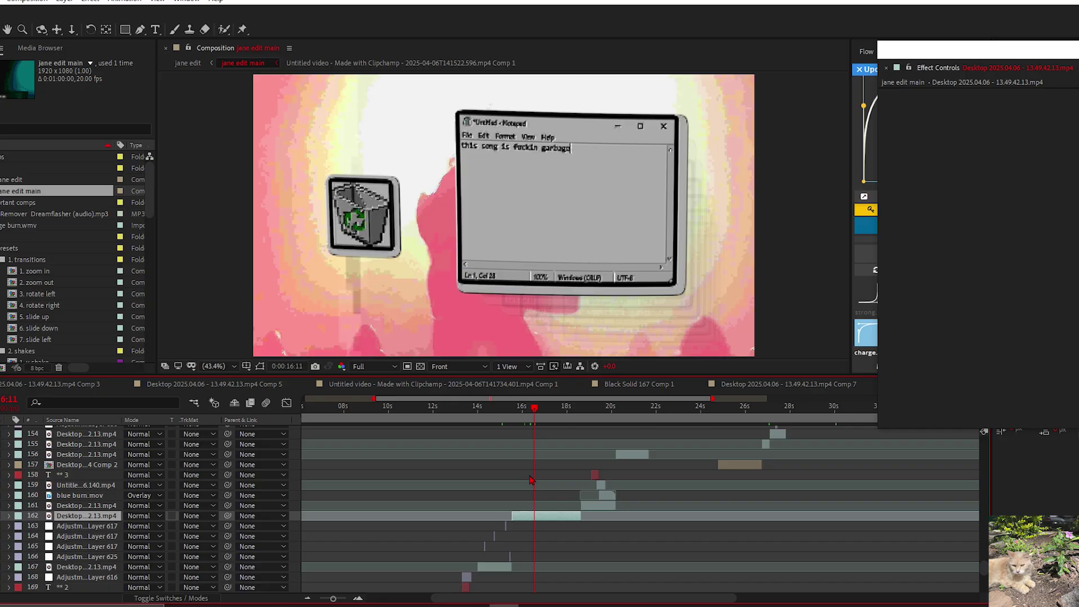
Step: Return to the After Effects timeline, review the frame rate in the composition settings and close the dialog
{"action": "scroll", "coordinate": [533, 489], "scroll_direction": "up", "scroll_amount": 3}
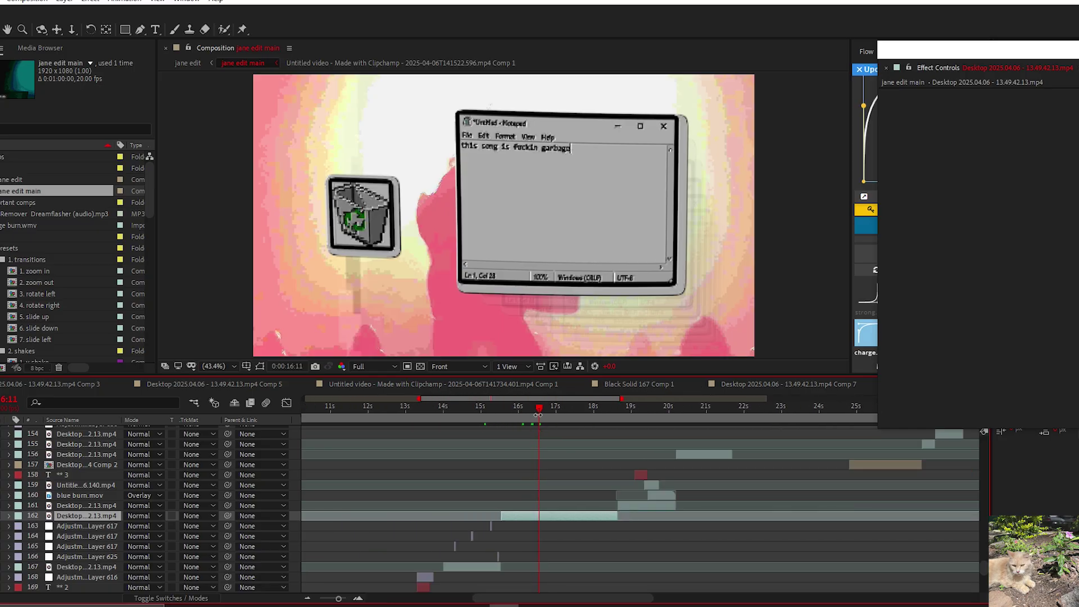
{"action": "left_click", "coordinate": [20, 2]}
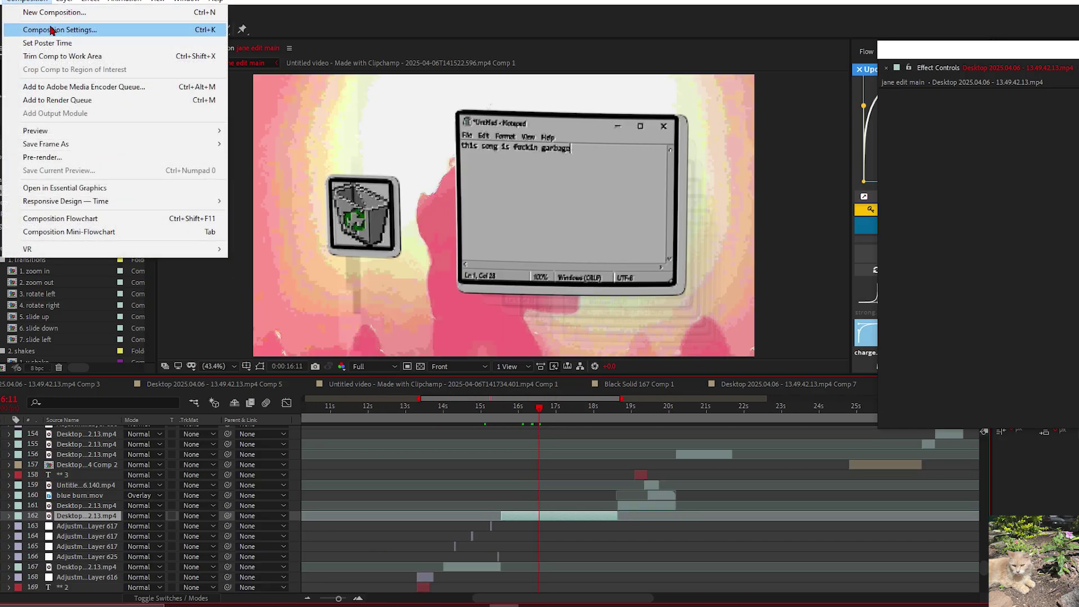
{"action": "left_click", "coordinate": [96, 28]}
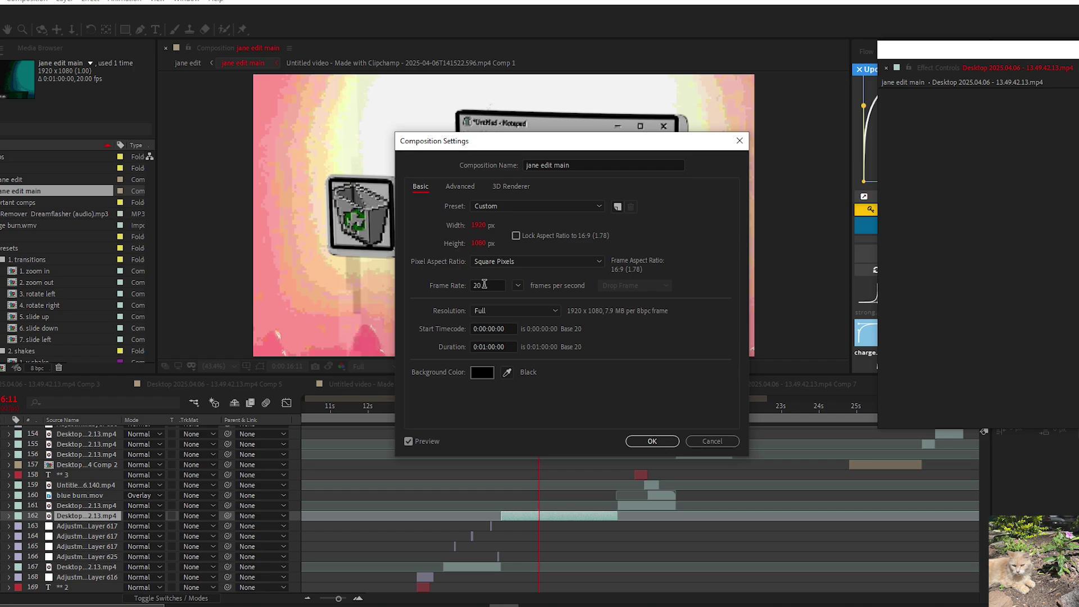
{"action": "left_click", "coordinate": [485, 283]}
{"action": "left_click", "coordinate": [491, 279]}
{"action": "left_click", "coordinate": [740, 140]}
Step: Select Adjustment Layer 610 on layer 70 and examine its S_JpegDamage effect settings
{"action": "scroll", "coordinate": [540, 483], "scroll_direction": "up", "scroll_amount": 15}
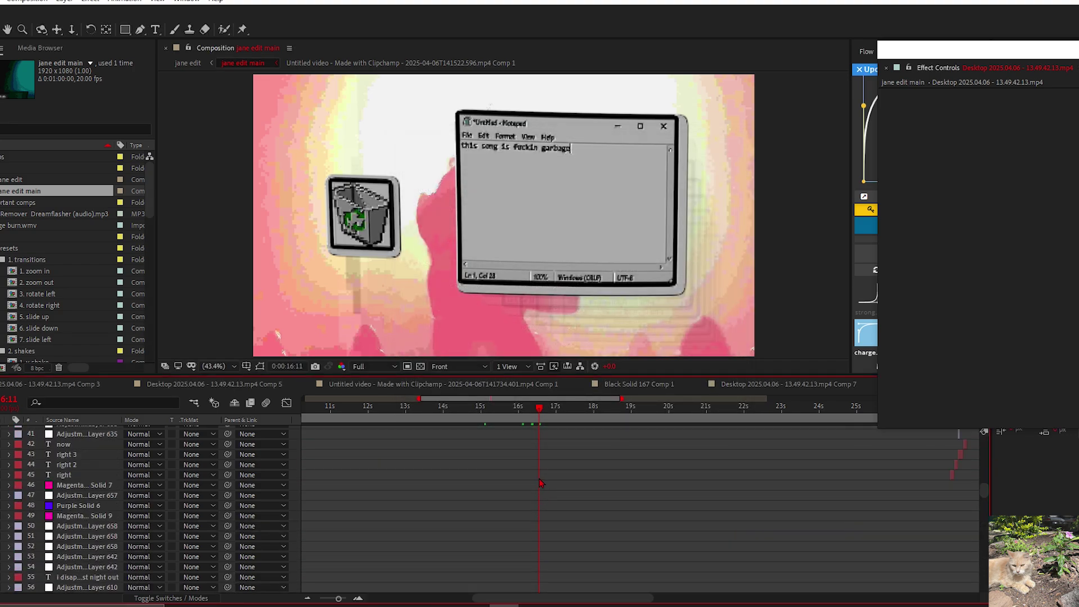
{"action": "scroll", "coordinate": [544, 480], "scroll_direction": "down", "scroll_amount": 6}
{"action": "scroll", "coordinate": [544, 479], "scroll_direction": "down", "scroll_amount": 4}
{"action": "left_click", "coordinate": [533, 515]}
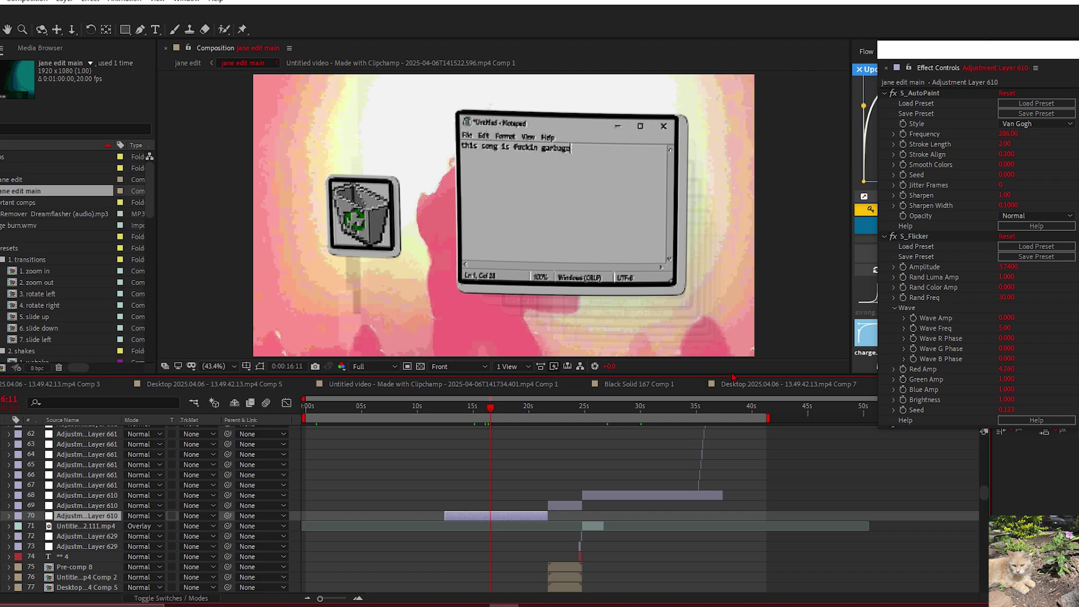
{"action": "scroll", "coordinate": [925, 269], "scroll_direction": "down", "scroll_amount": 5}
{"action": "left_click", "coordinate": [924, 167]}
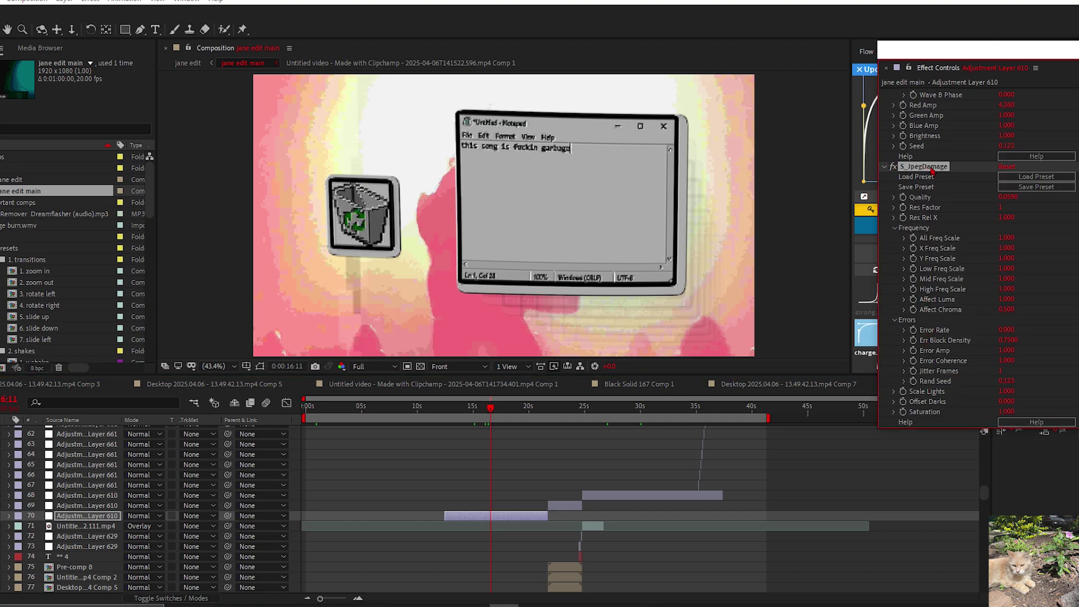
{"action": "key", "text": "space"}
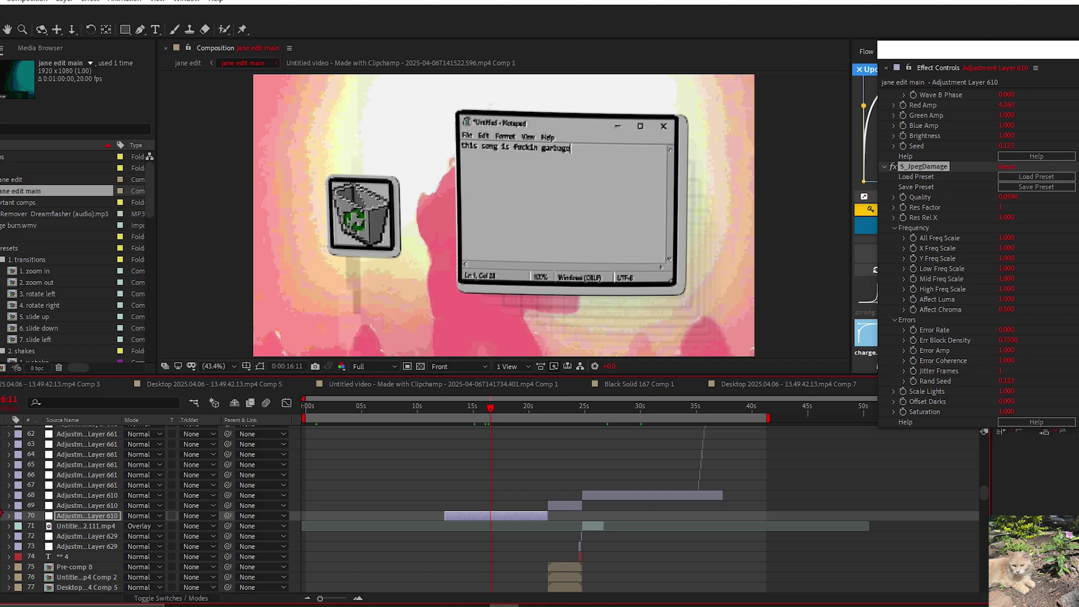
{"action": "left_click_drag", "start_coordinate": [534, 408], "coordinate": [569, 408]}
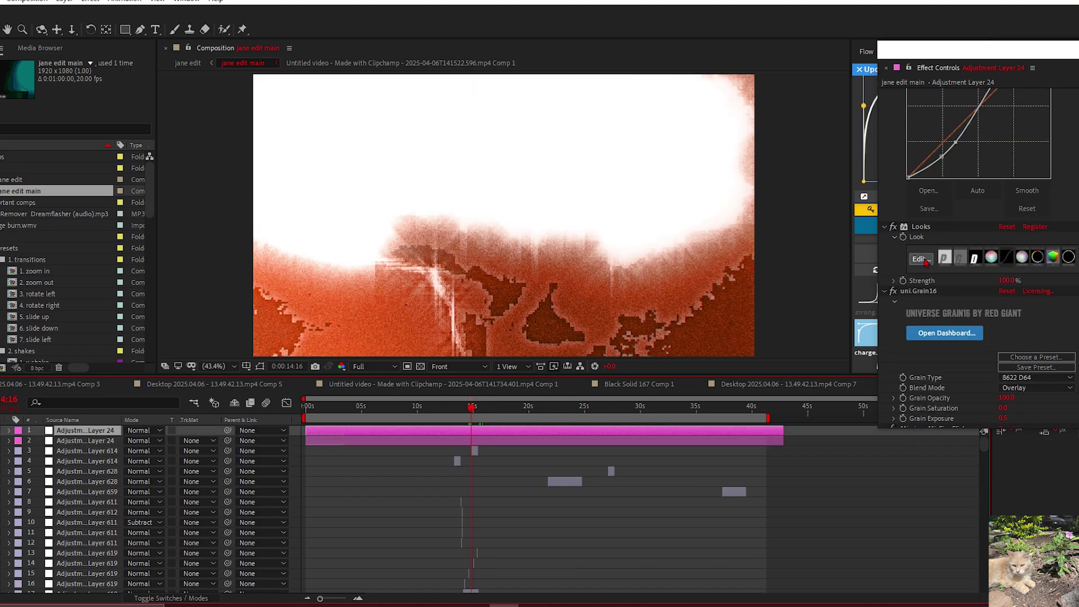
Step: Open the Looks editor for Adjustment Layer 24 and examine its Subject, Matte, Camera and Post tools, including Grad Exposure and Diffusion
{"action": "left_click", "coordinate": [921, 259]}
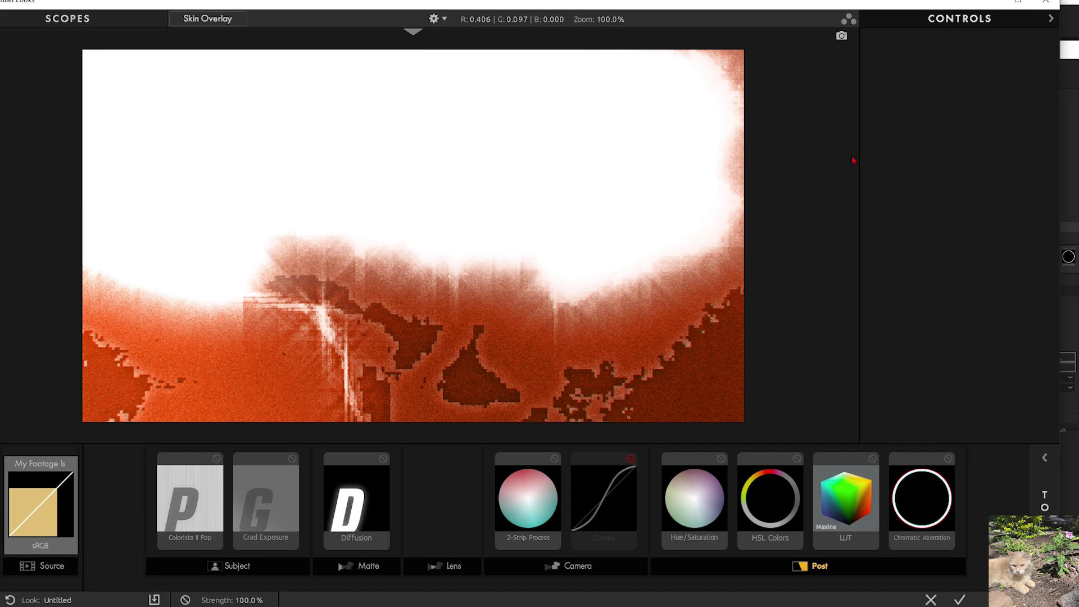
{"action": "left_click", "coordinate": [522, 523]}
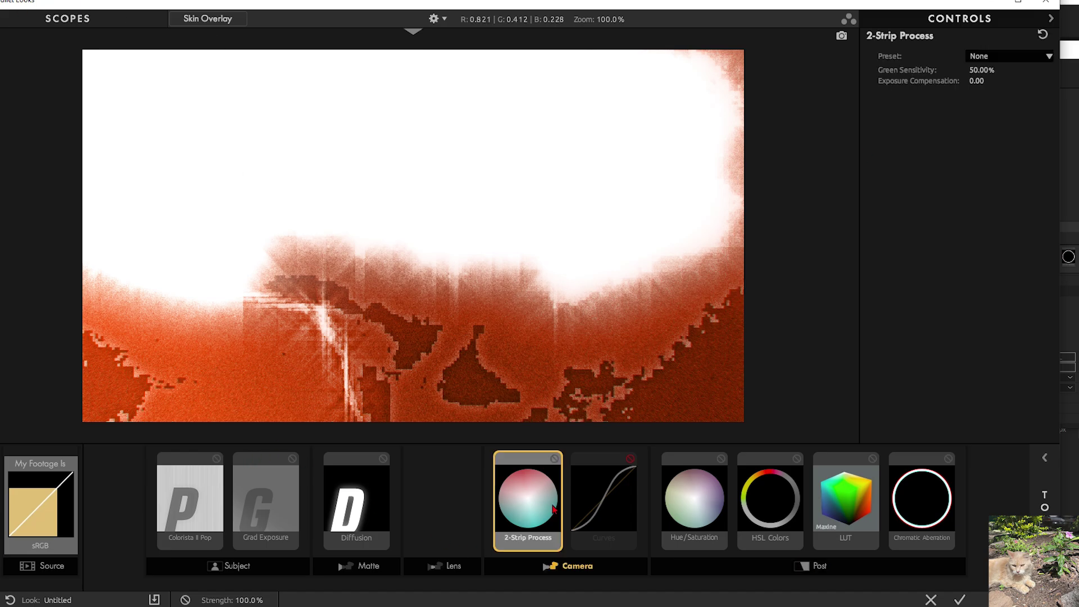
{"action": "left_click", "coordinate": [615, 509]}
{"action": "left_click", "coordinate": [675, 506]}
{"action": "left_click", "coordinate": [356, 503]}
{"action": "left_click", "coordinate": [265, 503]}
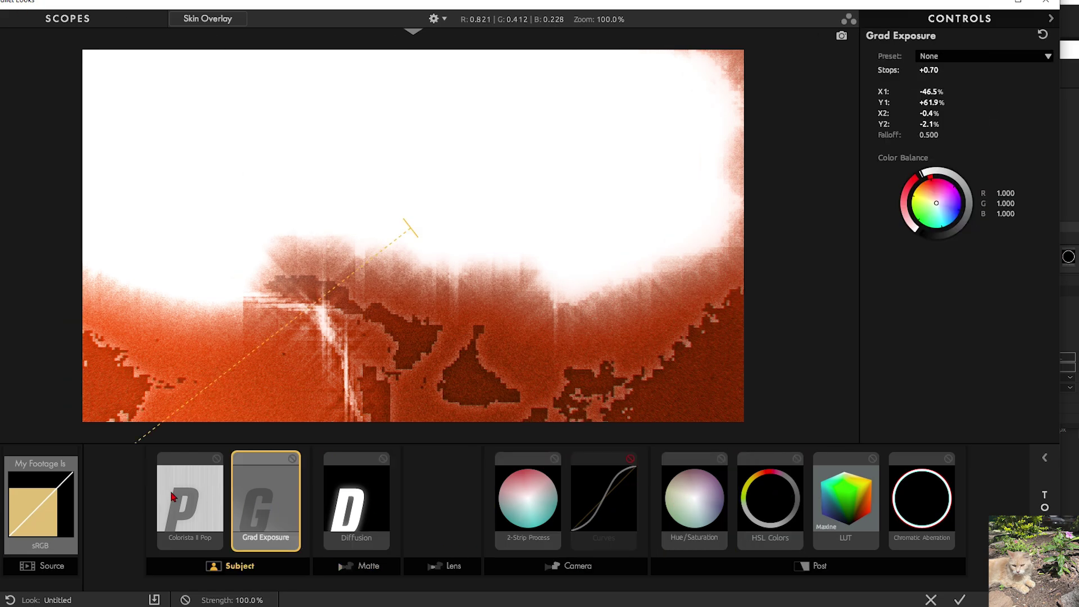
{"action": "left_click", "coordinate": [186, 500]}
{"action": "left_click", "coordinate": [361, 502]}
{"action": "left_click", "coordinate": [290, 495]}
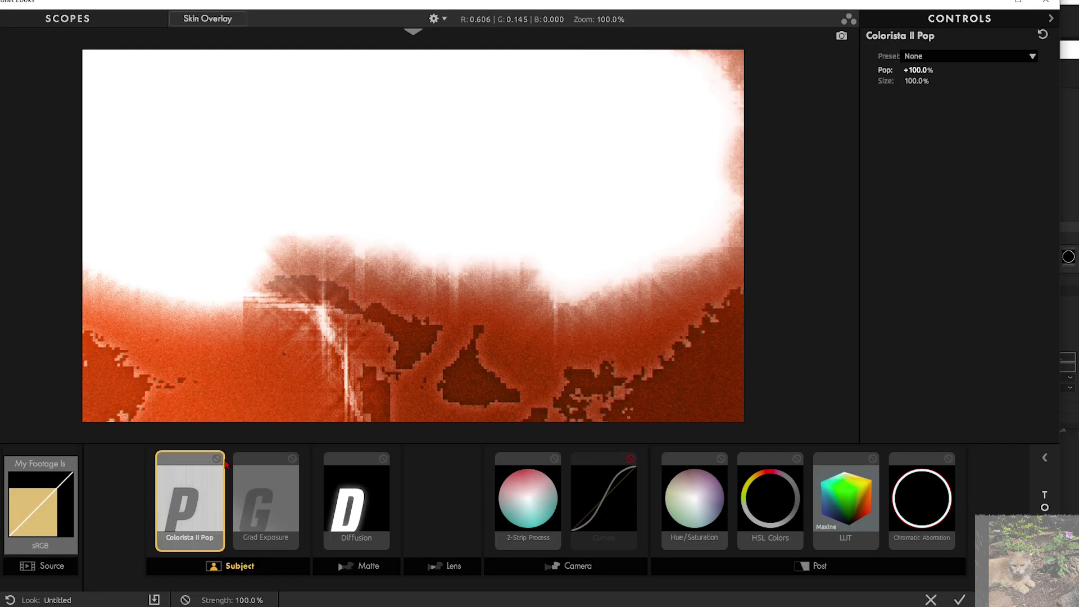
{"action": "left_click", "coordinate": [294, 489]}
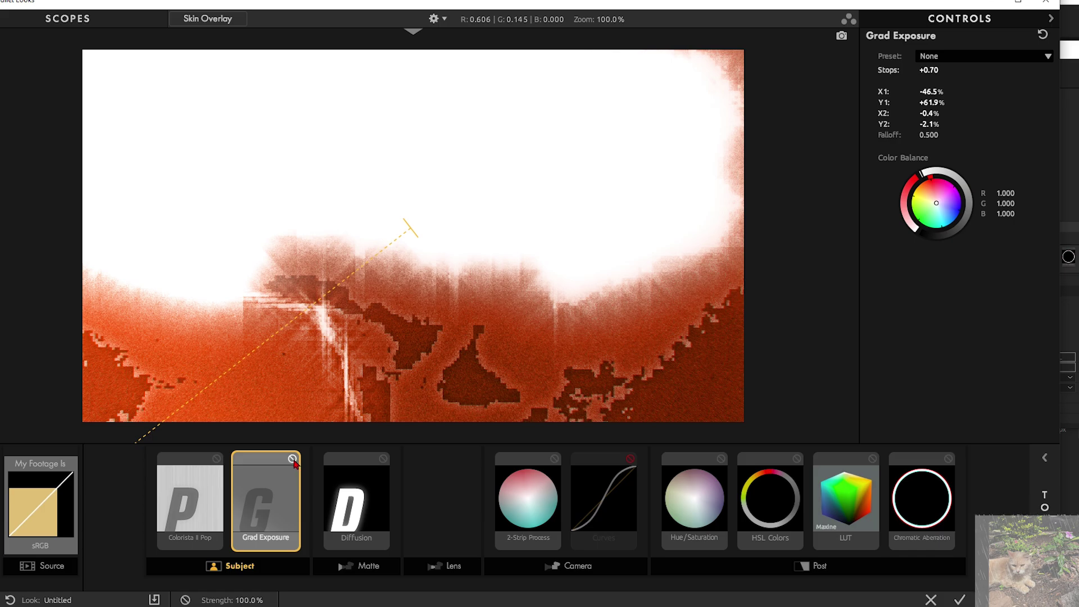
Step: Disable the 2-Strip Process and HSL Colors tools in the look
{"action": "left_click", "coordinate": [548, 478]}
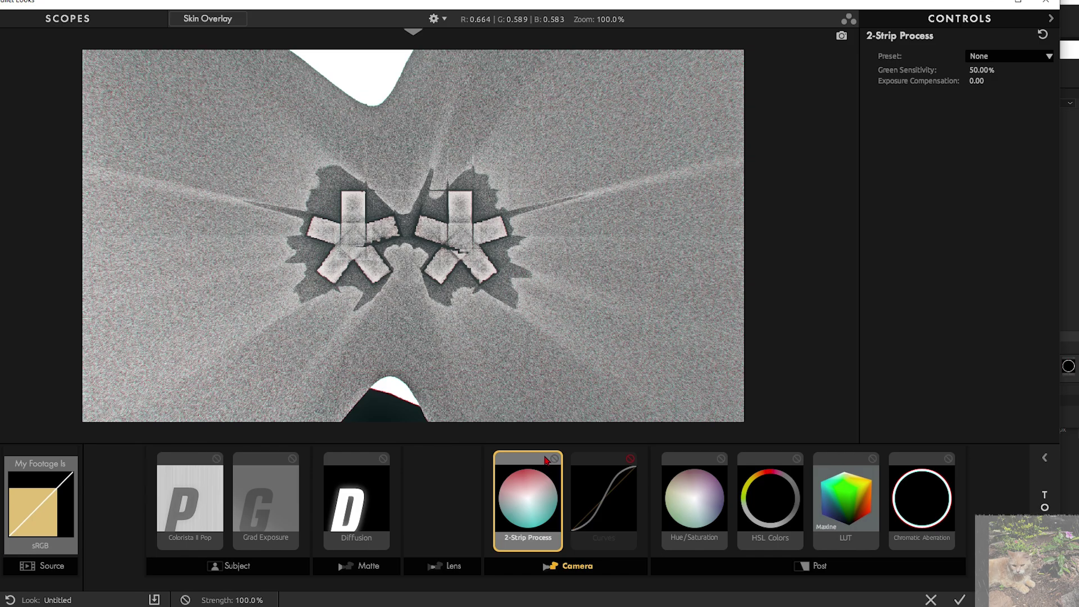
{"action": "left_click", "coordinate": [555, 458]}
{"action": "left_click", "coordinate": [555, 459]}
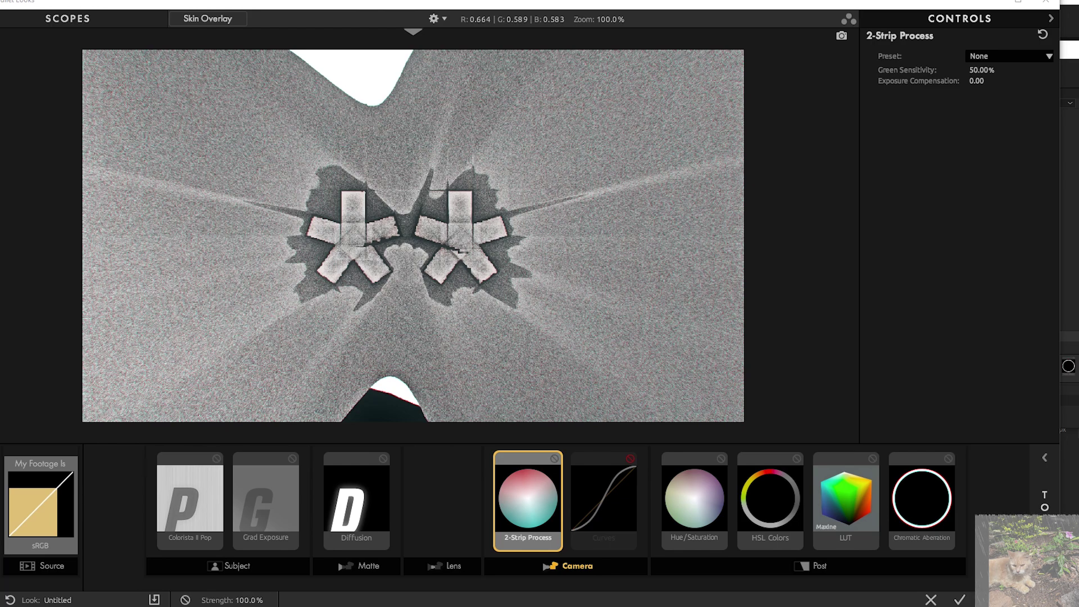
{"action": "left_click", "coordinate": [555, 458]}
{"action": "left_click", "coordinate": [785, 492]}
{"action": "left_click", "coordinate": [797, 459]}
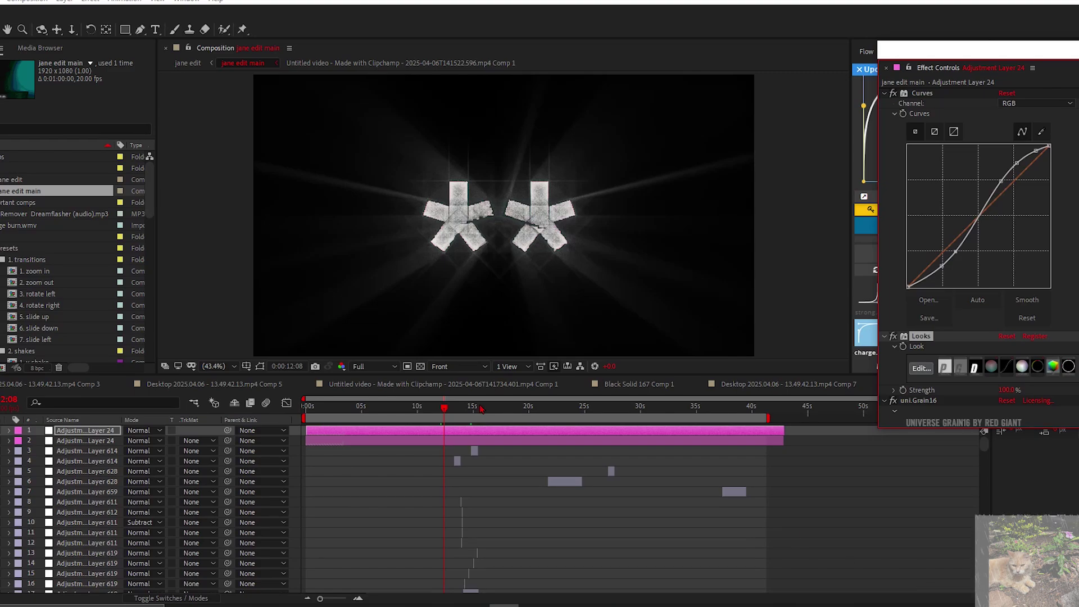
Step: Reopen the look on a different frame and try the Blue Unity and Bloodbag presets in the LUT tool
{"action": "left_click", "coordinate": [507, 406]}
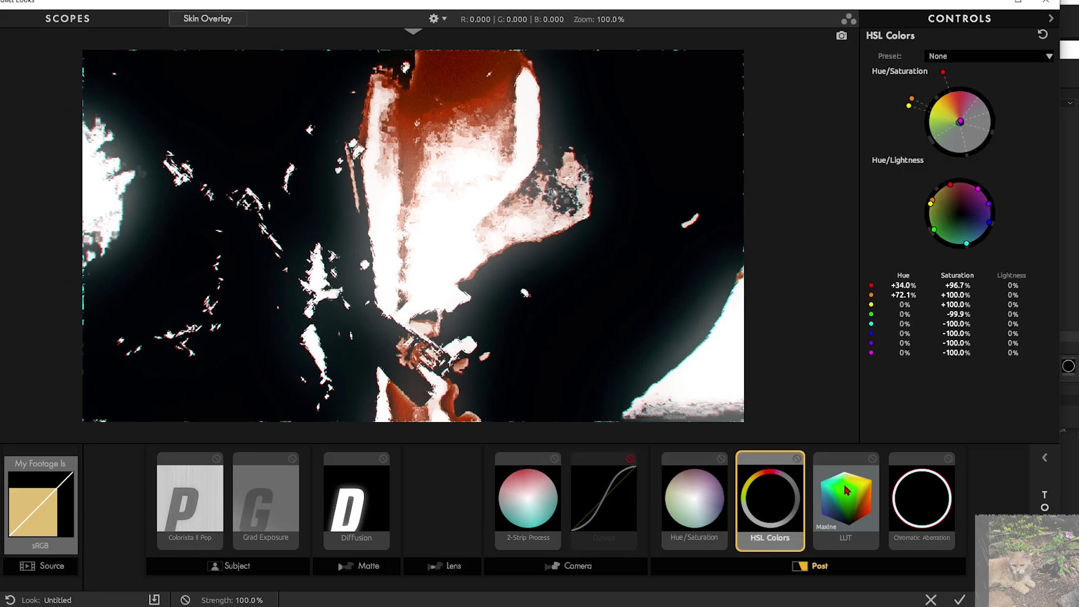
{"action": "left_click", "coordinate": [847, 490]}
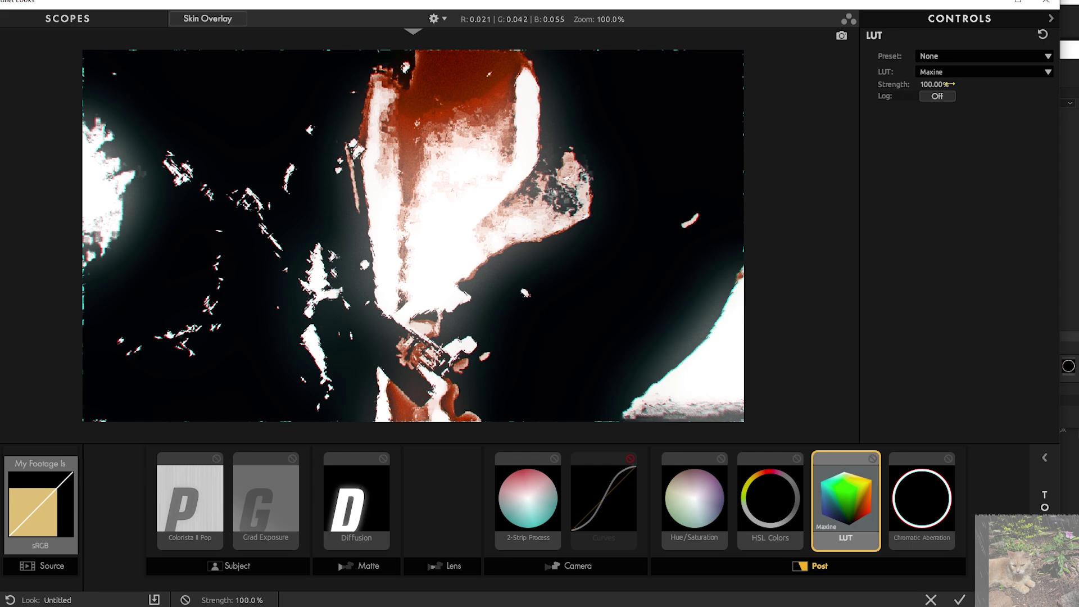
{"action": "left_click", "coordinate": [964, 73]}
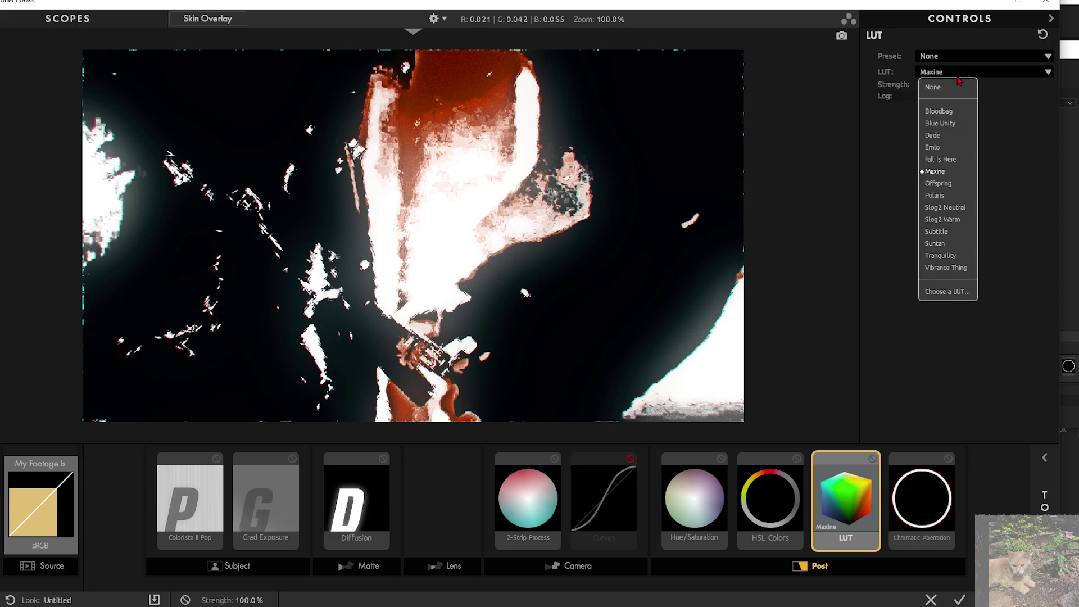
{"action": "left_click", "coordinate": [940, 123]}
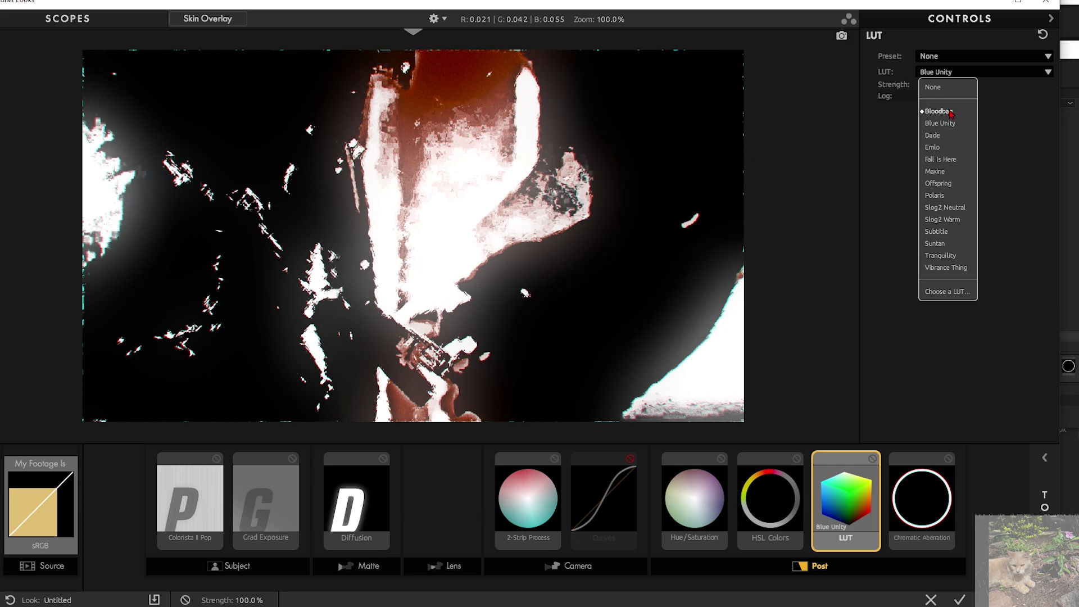
{"action": "left_click", "coordinate": [952, 113]}
{"action": "left_click", "coordinate": [984, 75]}
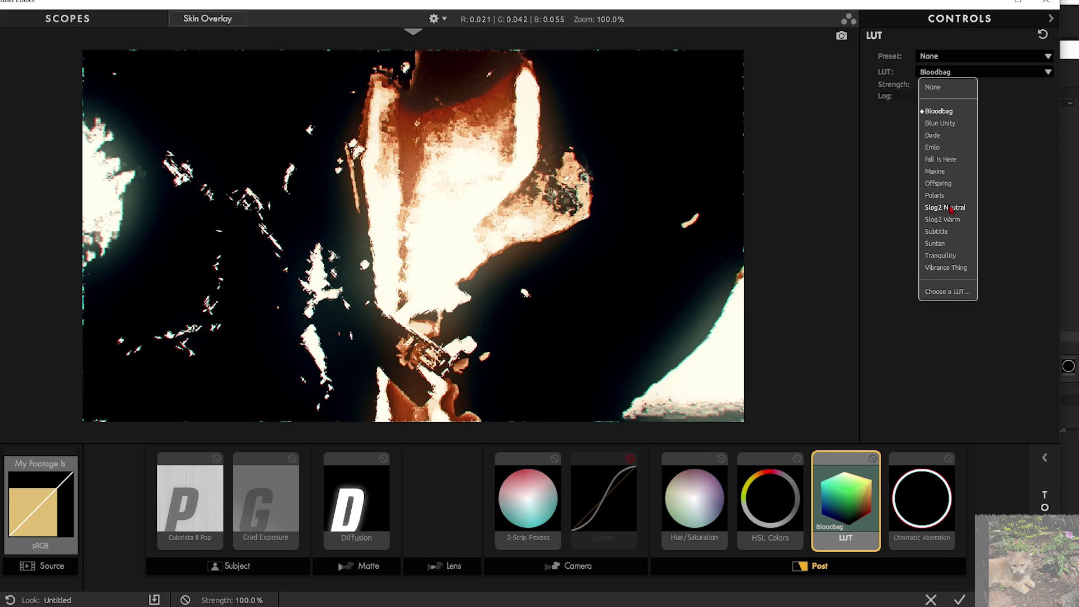
Step: Try the Polaris and Offspring LUTs on the look and return the LUT to Maxine
{"action": "left_click", "coordinate": [951, 208]}
{"action": "scroll", "coordinate": [967, 74], "scroll_direction": "up", "scroll_amount": 1}
{"action": "left_click", "coordinate": [971, 72]}
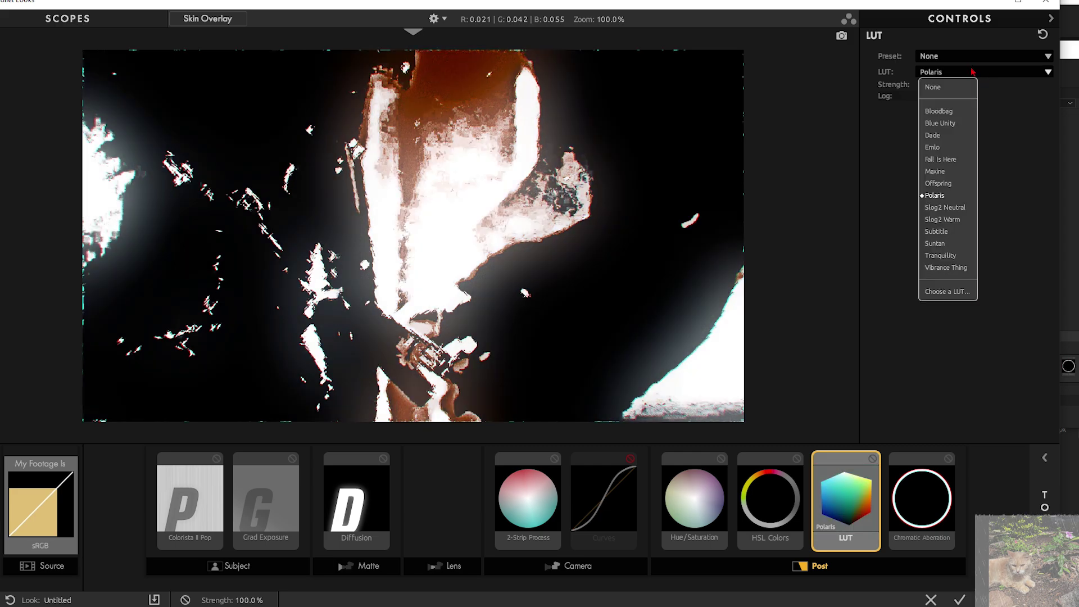
{"action": "left_click", "coordinate": [956, 183]}
{"action": "left_click", "coordinate": [959, 75]}
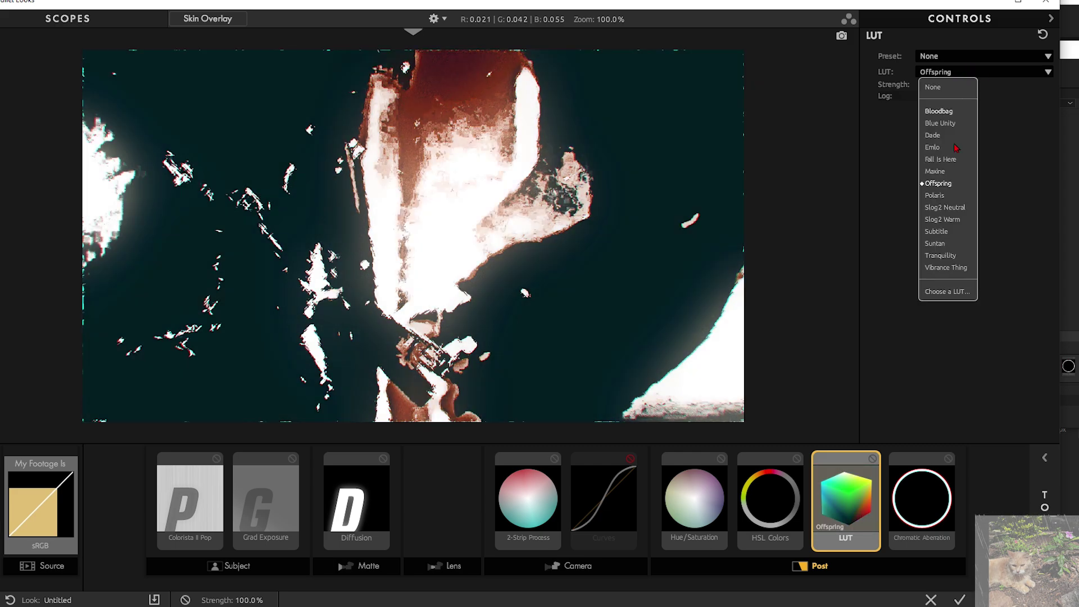
{"action": "left_click", "coordinate": [936, 171]}
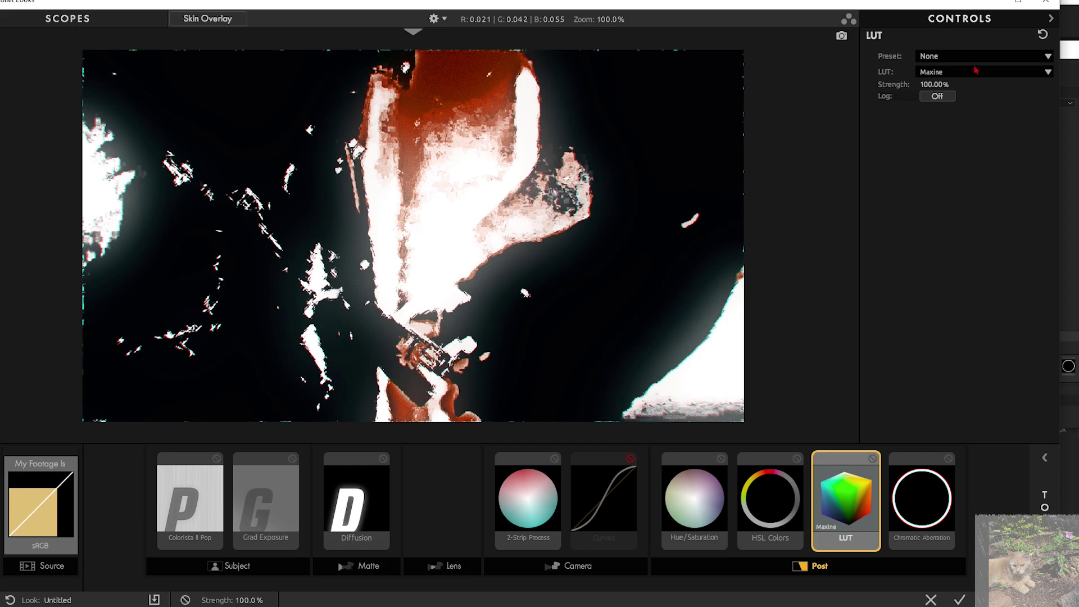
{"action": "left_click", "coordinate": [975, 70]}
Step: Examine the Chromatic Aberration settings and compare the look with the tool enabled and disabled
{"action": "left_click", "coordinate": [926, 495]}
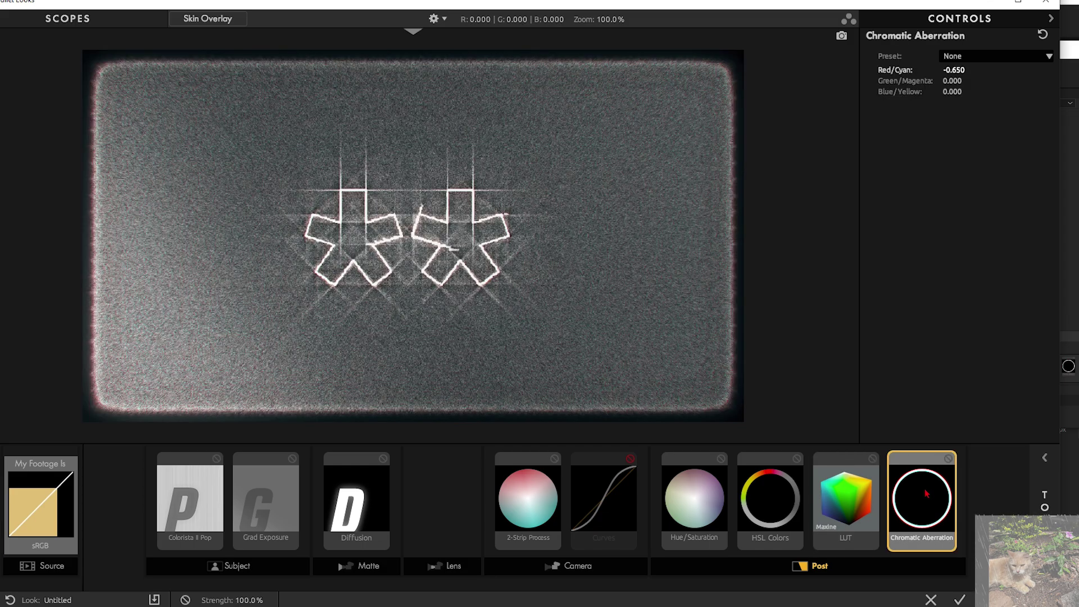
{"action": "left_click", "coordinate": [948, 459]}
{"action": "left_click", "coordinate": [948, 459]}
{"action": "left_click", "coordinate": [948, 459]}
{"action": "left_click", "coordinate": [948, 459]}
{"action": "left_click", "coordinate": [948, 459]}
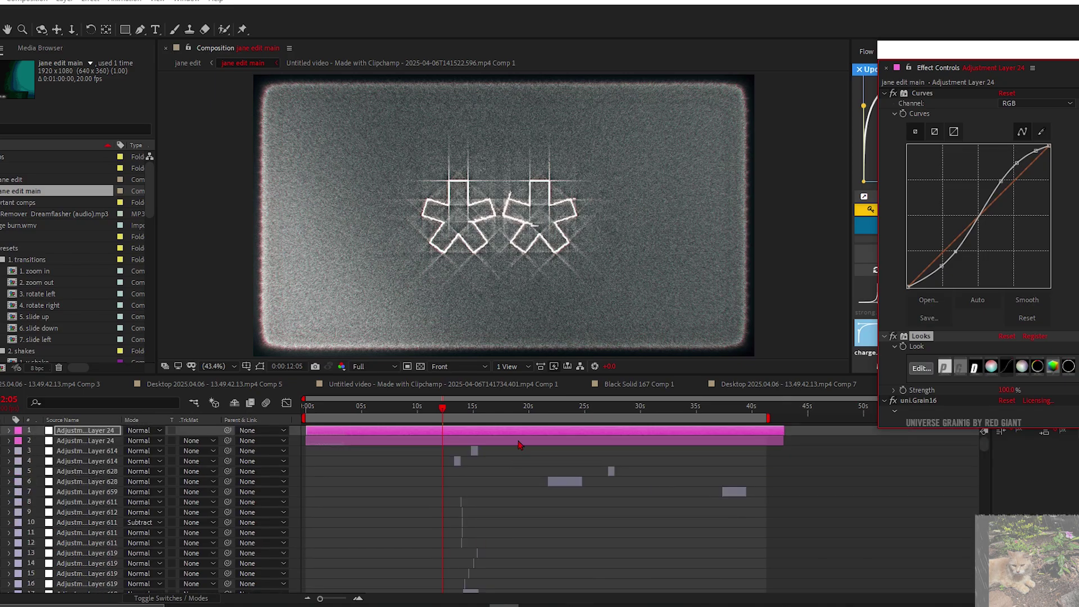
Step: Compare the Curves and Looks effects on the two Adjustment Layer 24 layers, layers 1 and 2
{"action": "left_click", "coordinate": [519, 443]}
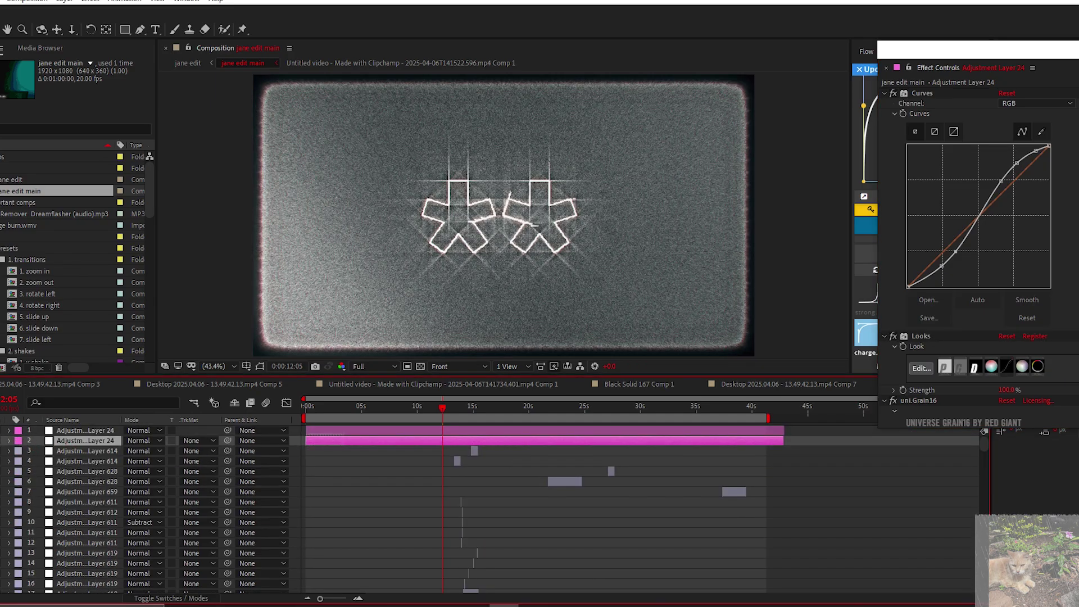
{"action": "left_click", "coordinate": [520, 431]}
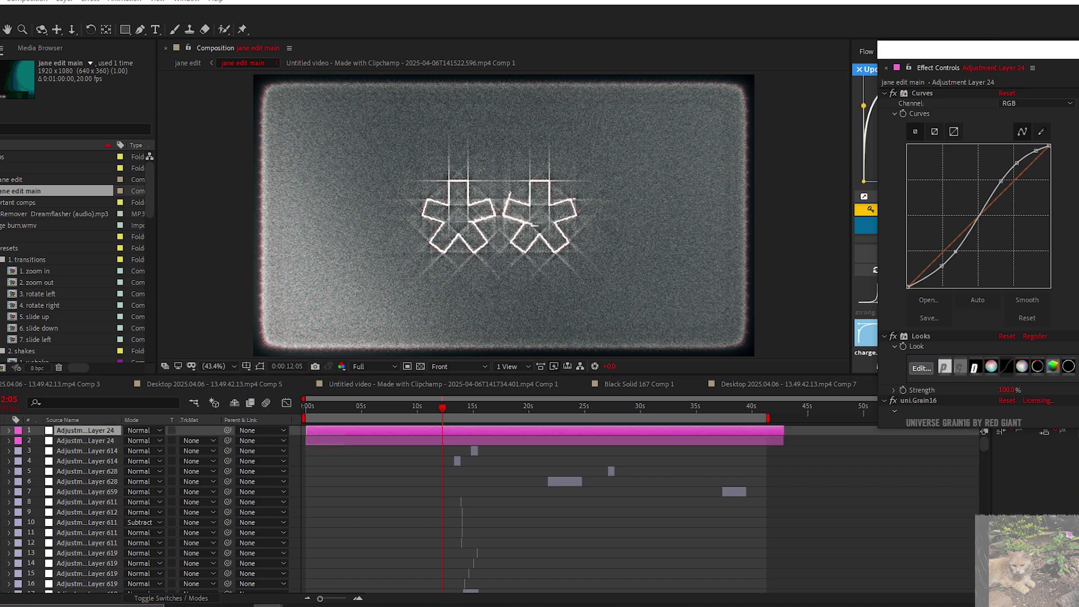
{"action": "right_click", "coordinate": [593, 443]}
{"action": "left_click", "coordinate": [359, 445]}
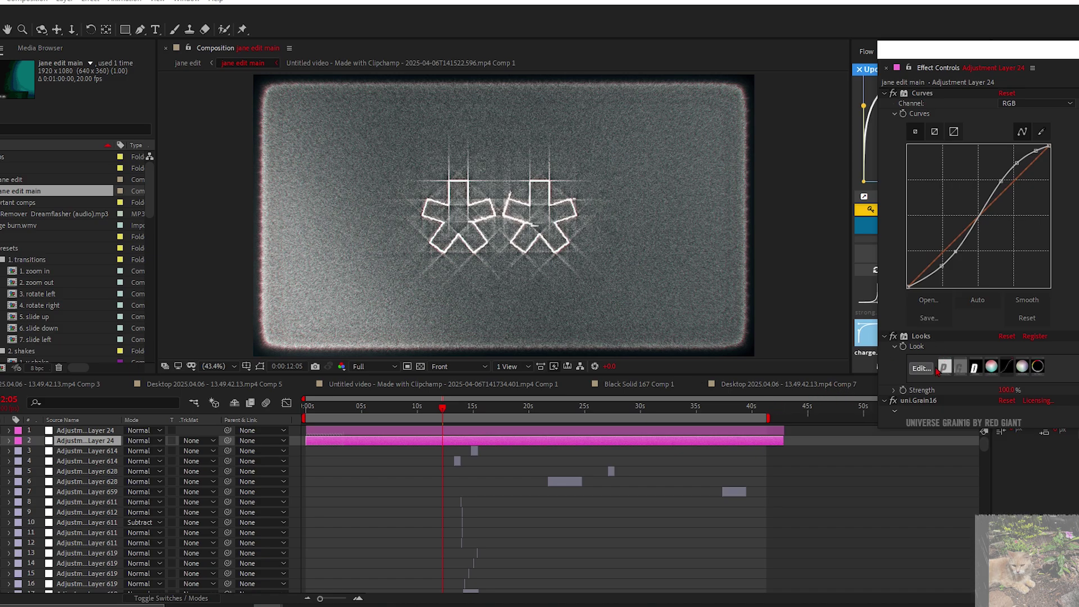
{"action": "left_click", "coordinate": [590, 432]}
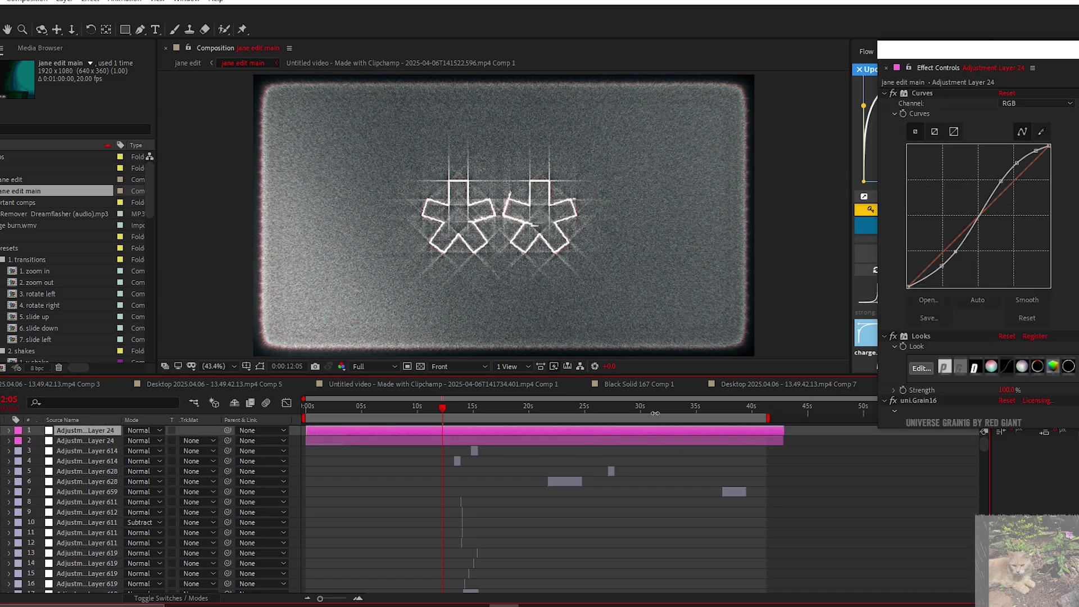
{"action": "scroll", "coordinate": [997, 349], "scroll_direction": "down", "scroll_amount": 3}
{"action": "scroll", "coordinate": [956, 360], "scroll_direction": "up", "scroll_amount": 3}
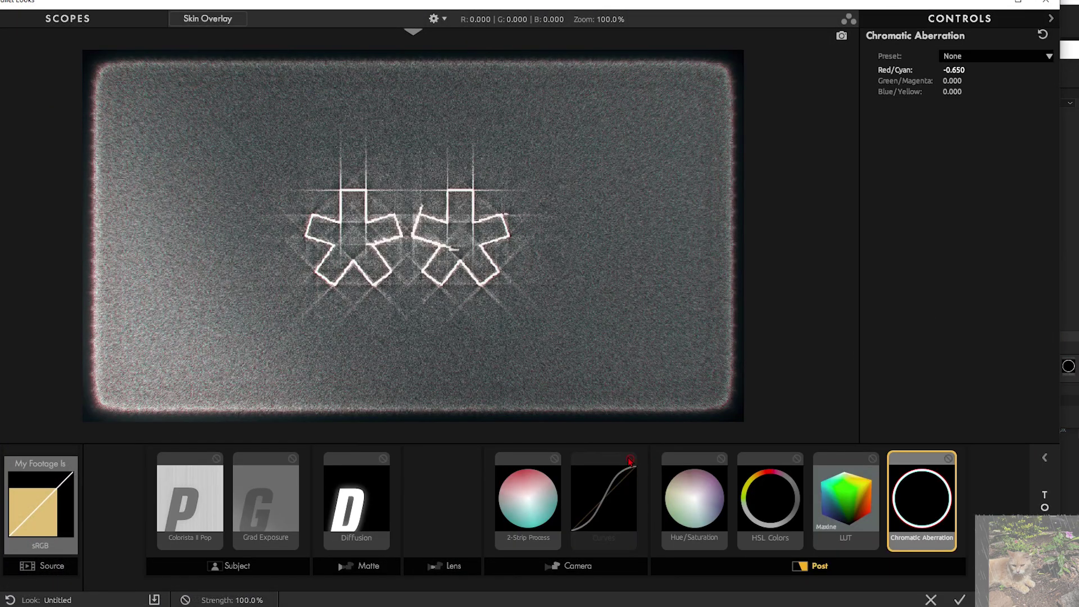
Step: Enable the Curves tool in the look of layer 1 and apply the look
{"action": "left_click", "coordinate": [630, 459]}
{"action": "left_click", "coordinate": [630, 459]}
{"action": "left_click", "coordinate": [630, 459]}
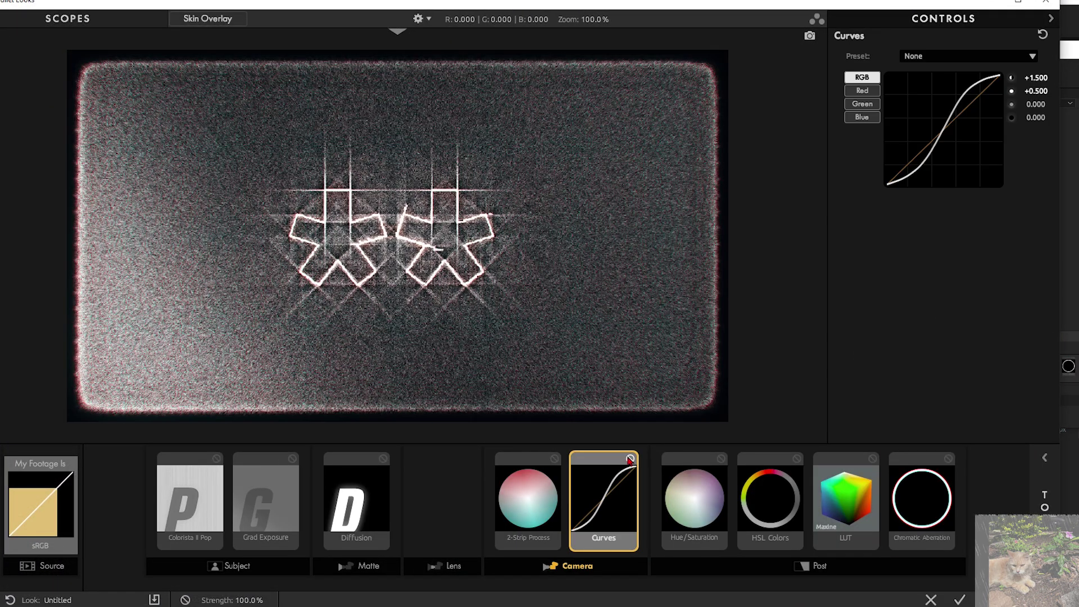
{"action": "left_click", "coordinate": [959, 600]}
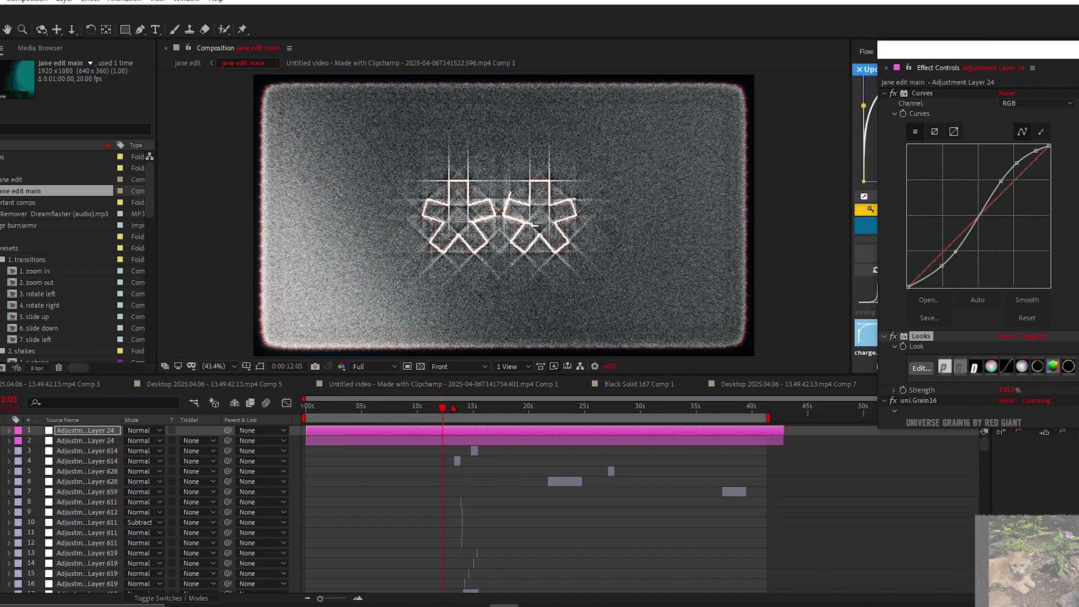
Step: Reopen the look at the 0:00:13:01 frame, disable its Curves tool and apply the look
{"action": "left_click", "coordinate": [451, 407]}
{"action": "left_click", "coordinate": [924, 369]}
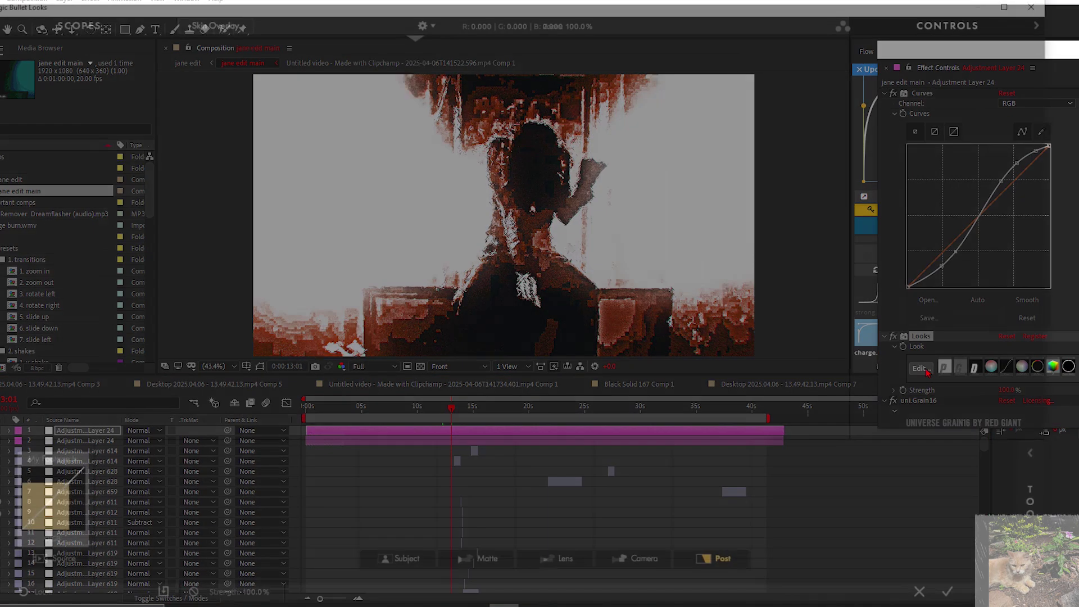
{"action": "left_click", "coordinate": [630, 459]}
{"action": "left_click", "coordinate": [959, 600]}
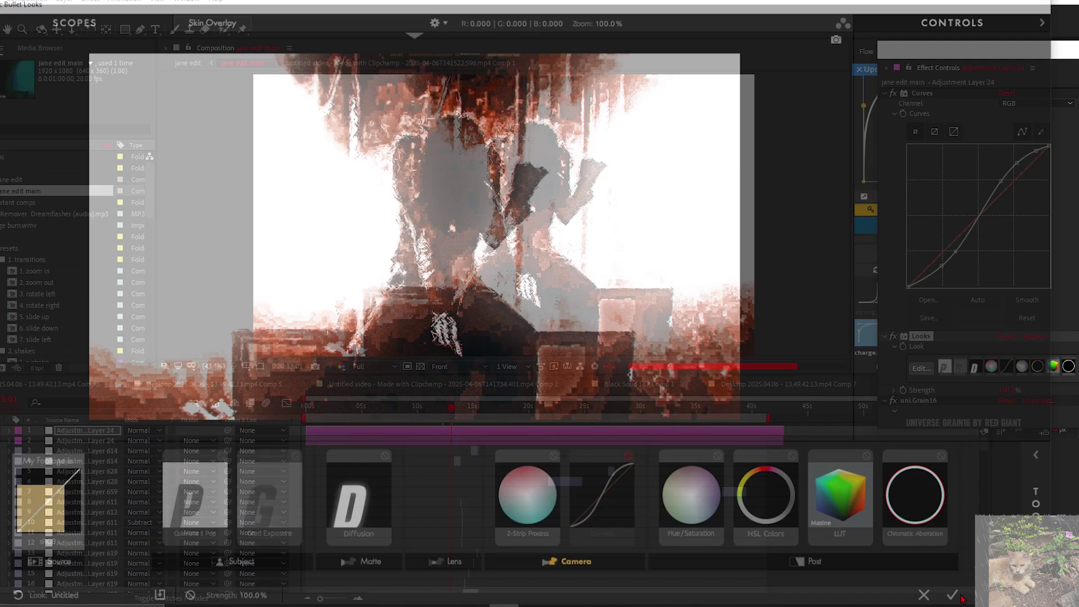
Step: Review the composition at several points in time and examine the Deep Glow effect on the waveform clip in layer 187
{"action": "left_click", "coordinate": [464, 407]}
{"action": "scroll", "coordinate": [466, 447], "scroll_direction": "down", "scroll_amount": 8}
{"action": "scroll", "coordinate": [466, 447], "scroll_direction": "down", "scroll_amount": 20}
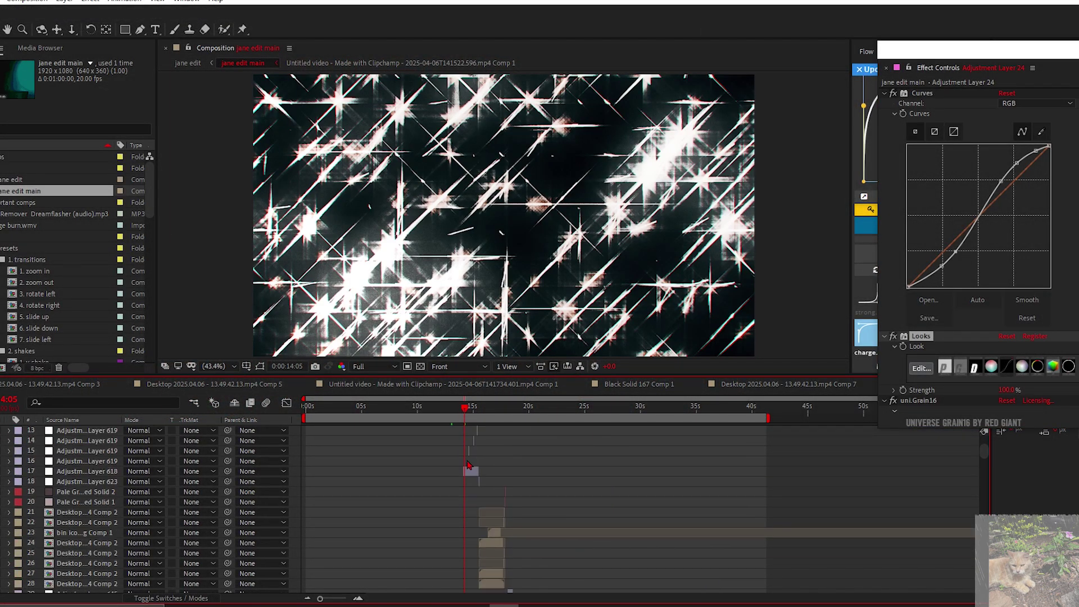
{"action": "left_click", "coordinate": [419, 407]}
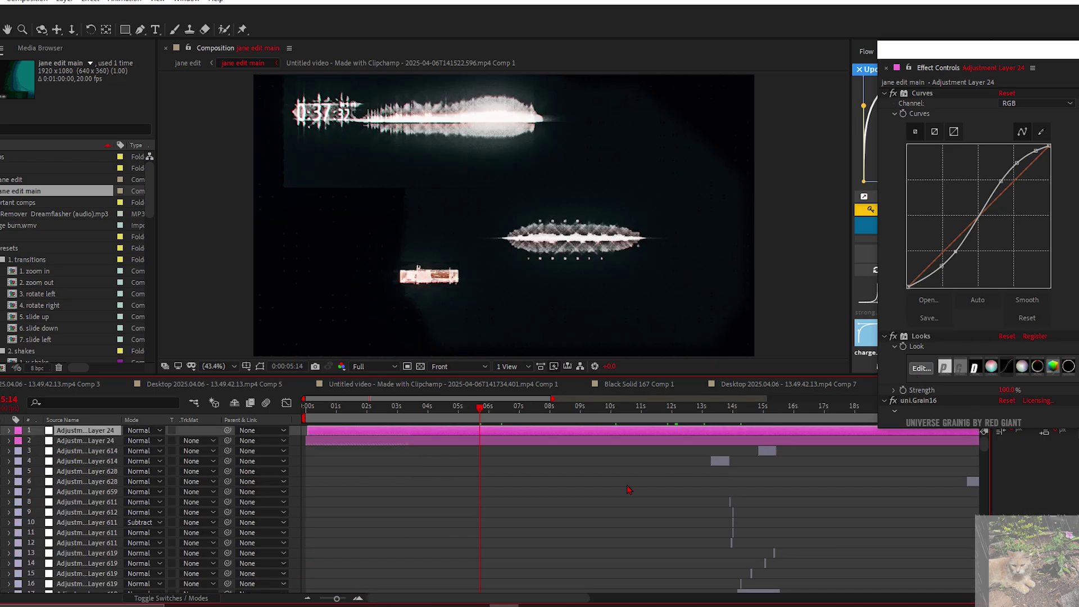
{"action": "scroll", "coordinate": [627, 483], "scroll_direction": "down", "scroll_amount": 10}
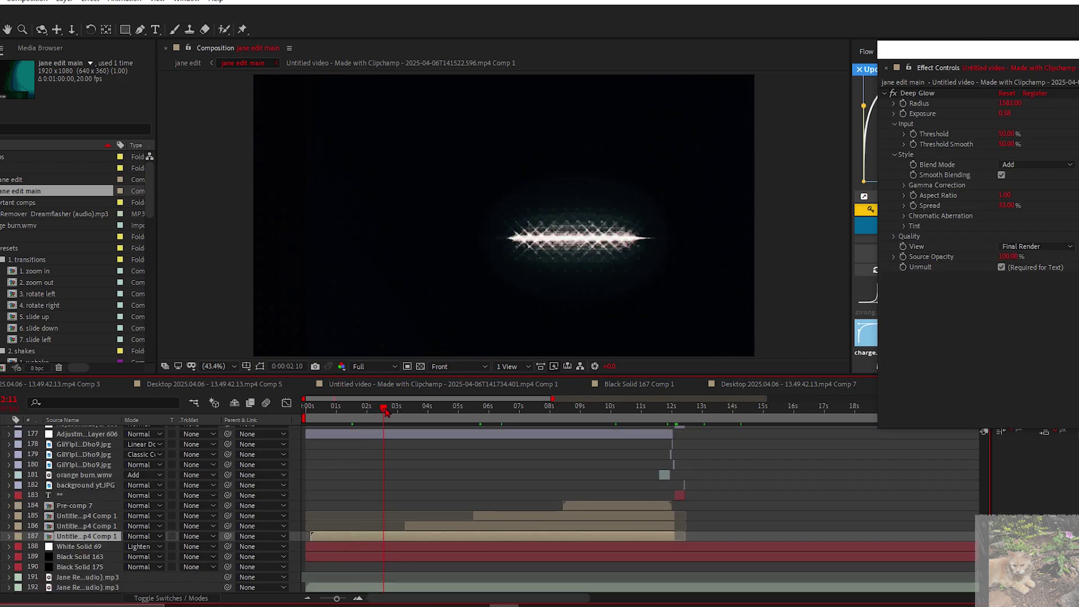
{"action": "left_click_drag", "start_coordinate": [385, 410], "coordinate": [390, 411]}
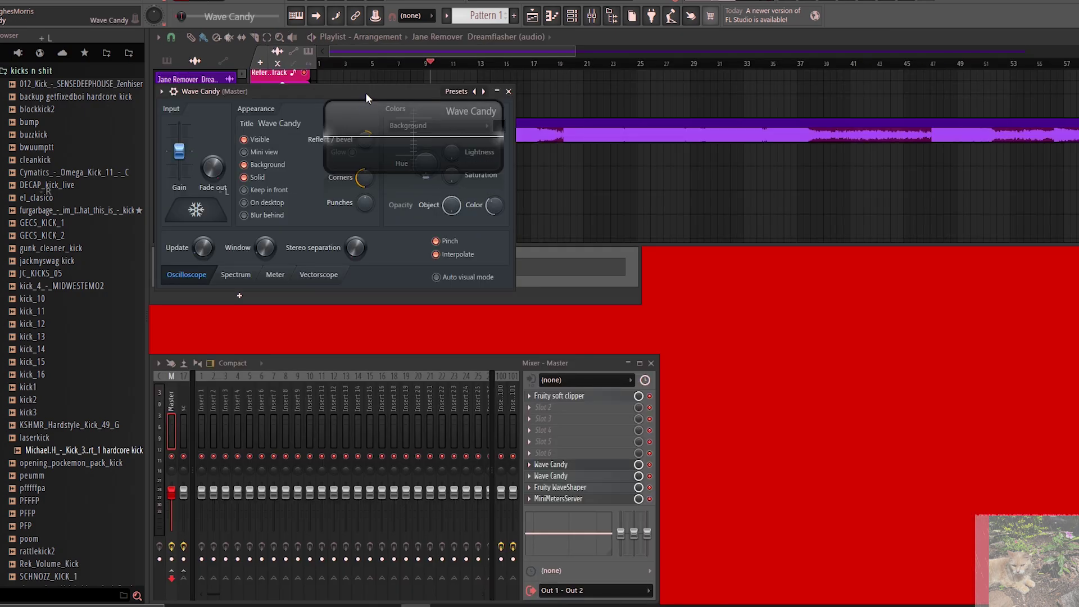
Step: In FL Studio, move the Wave Candy settings aside, play the track and turn off the oscilloscope's Background option
{"action": "left_click_drag", "start_coordinate": [365, 92], "coordinate": [809, 173]}
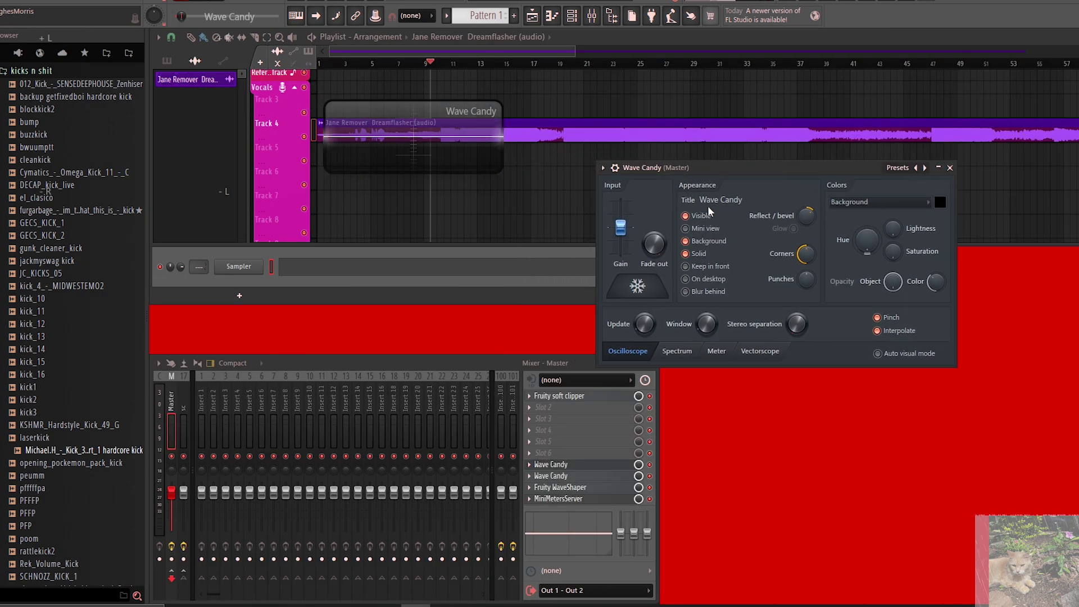
{"action": "key", "text": "space"}
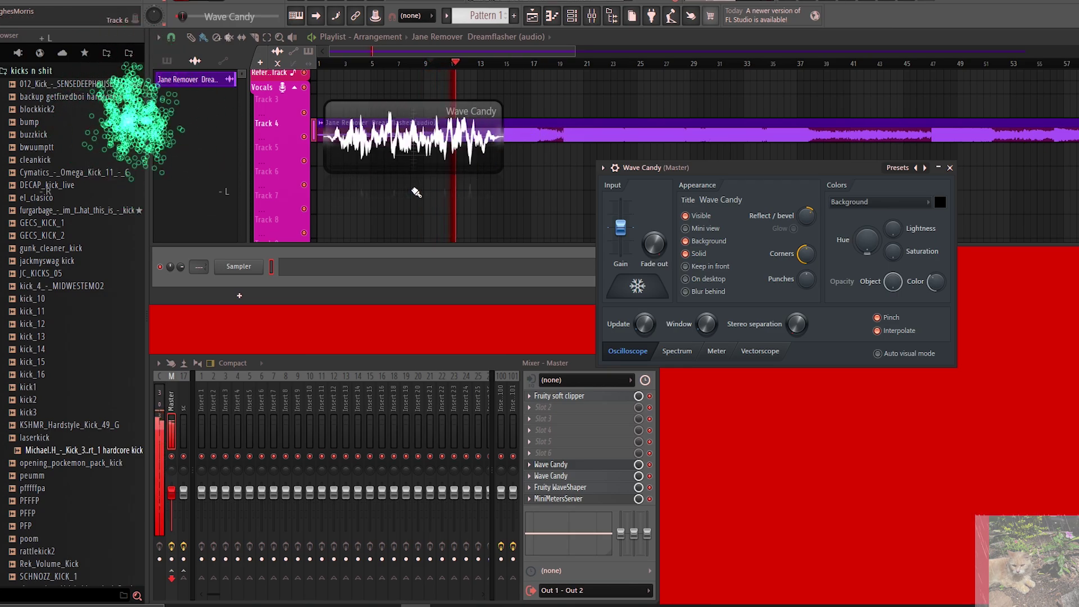
{"action": "left_click", "coordinate": [695, 243]}
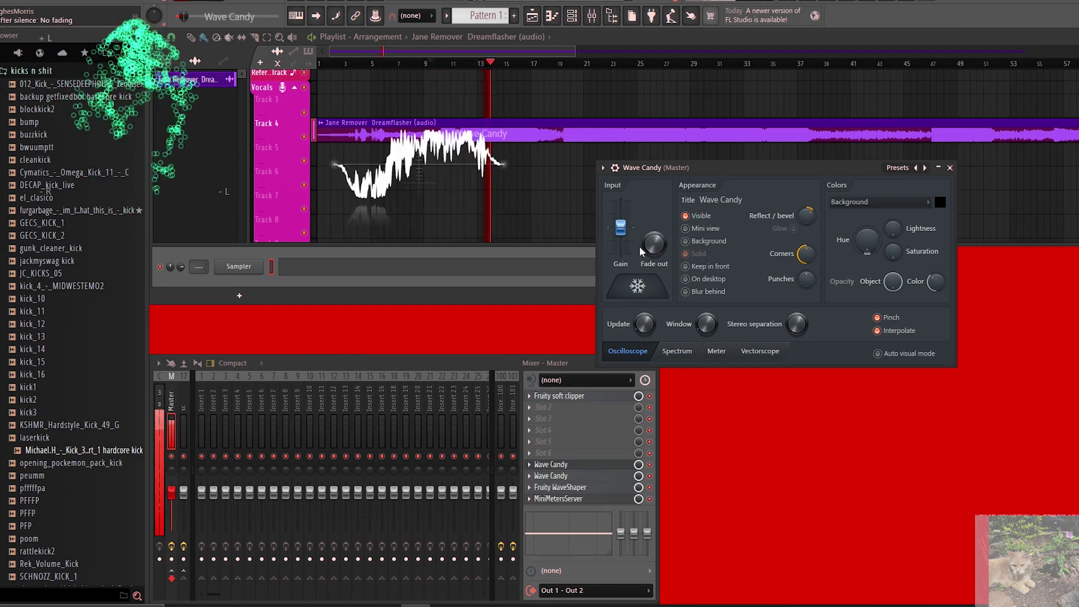
{"action": "mouse_move", "coordinate": [430, 171]}
{"action": "left_mouse_down"}
{"action": "mouse_move", "coordinate": [735, 356]}
{"action": "mouse_move", "coordinate": [540, 180]}
{"action": "left_mouse_up"}
Step: Skim the recorded Clipchamp video in Media Player and return to the After Effects timeline
{"action": "scroll", "coordinate": [543, 169], "scroll_direction": "up", "scroll_amount": 4}
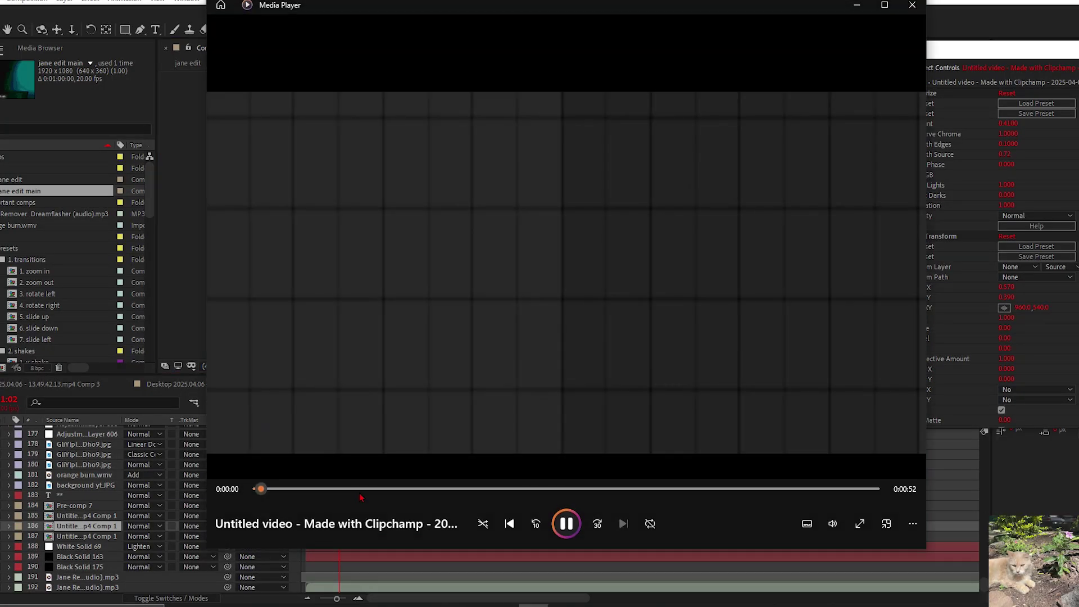
{"action": "left_click_drag", "start_coordinate": [361, 498], "coordinate": [583, 498]}
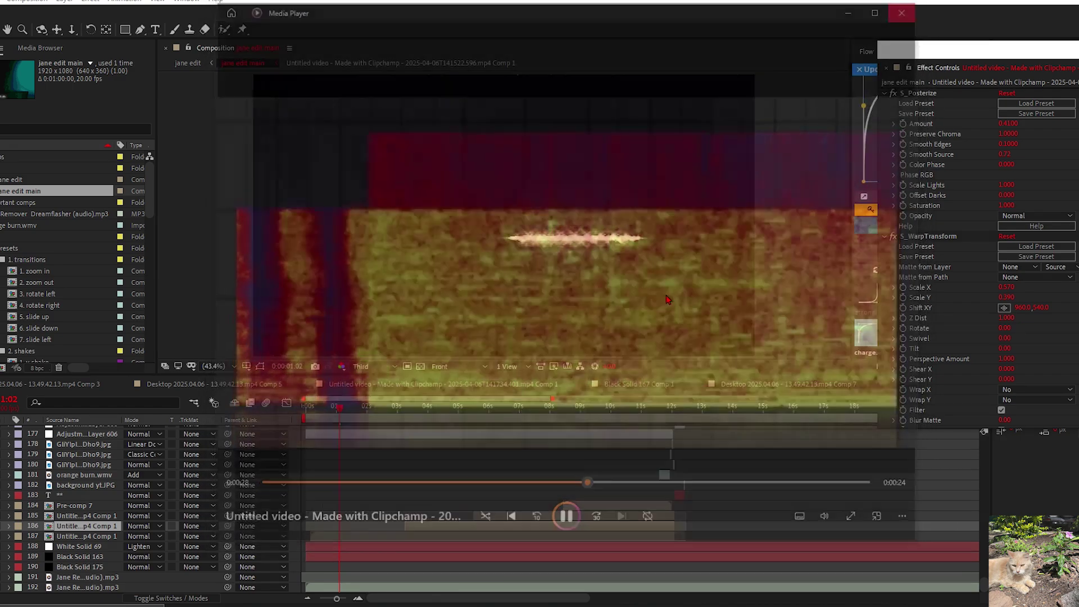
{"action": "scroll", "coordinate": [373, 524], "scroll_direction": "up", "scroll_amount": 2}
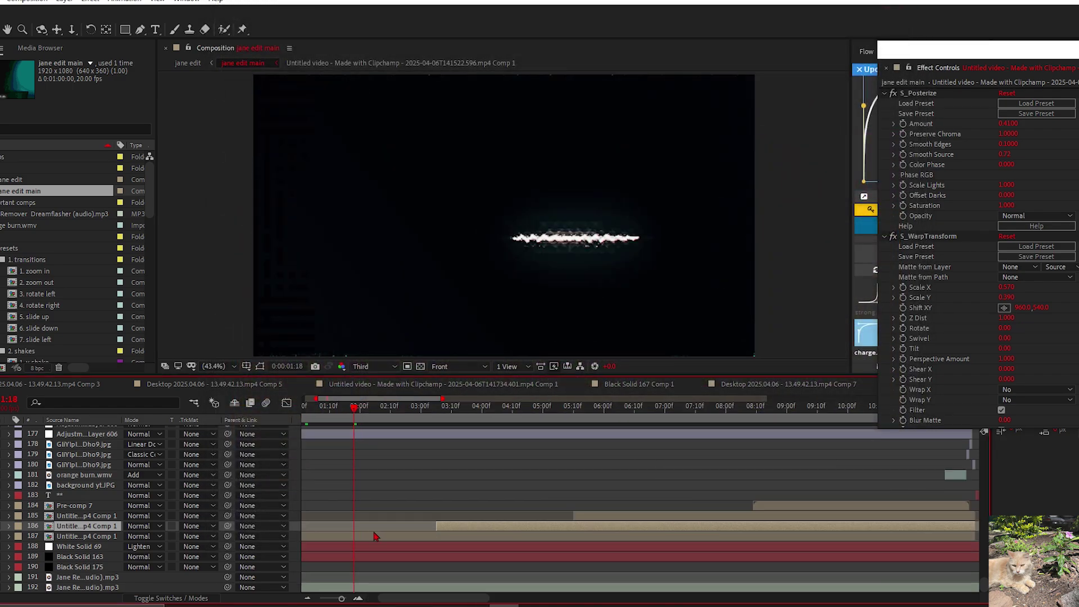
Step: Select the waveform clip on layer 187 and compare it with and without Deep Glow
{"action": "left_click", "coordinate": [374, 536]}
{"action": "left_click", "coordinate": [375, 406]}
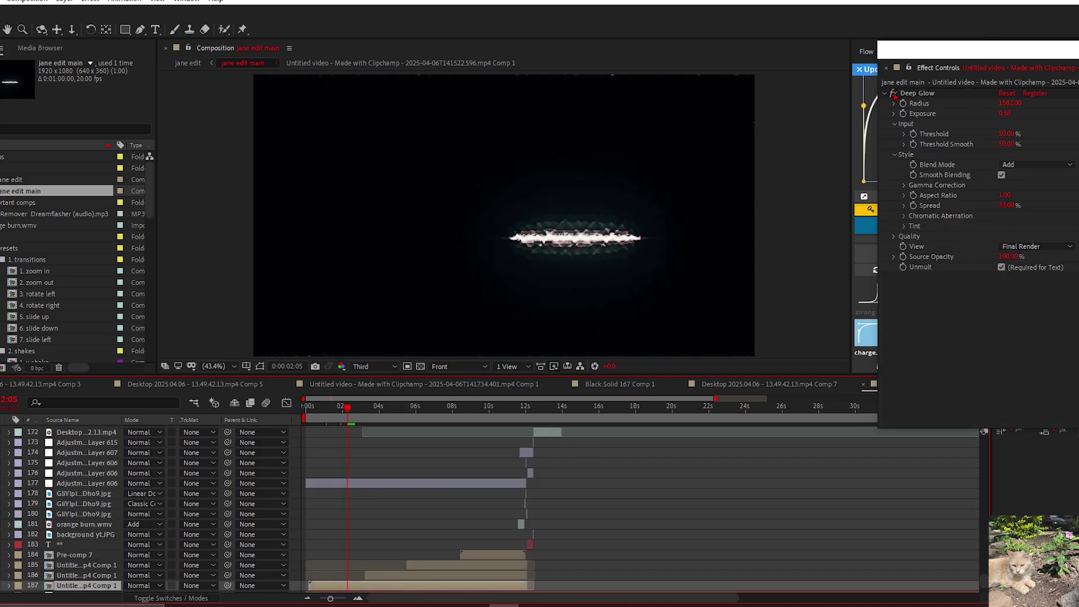
{"action": "left_click", "coordinate": [893, 93]}
{"action": "left_click", "coordinate": [893, 93]}
Step: Examine the effects of Adjustment Layer 606 on layer 177: S_JpegDamage, S_Glint, S_Posterize and S_Glint 2
{"action": "left_click", "coordinate": [402, 477]}
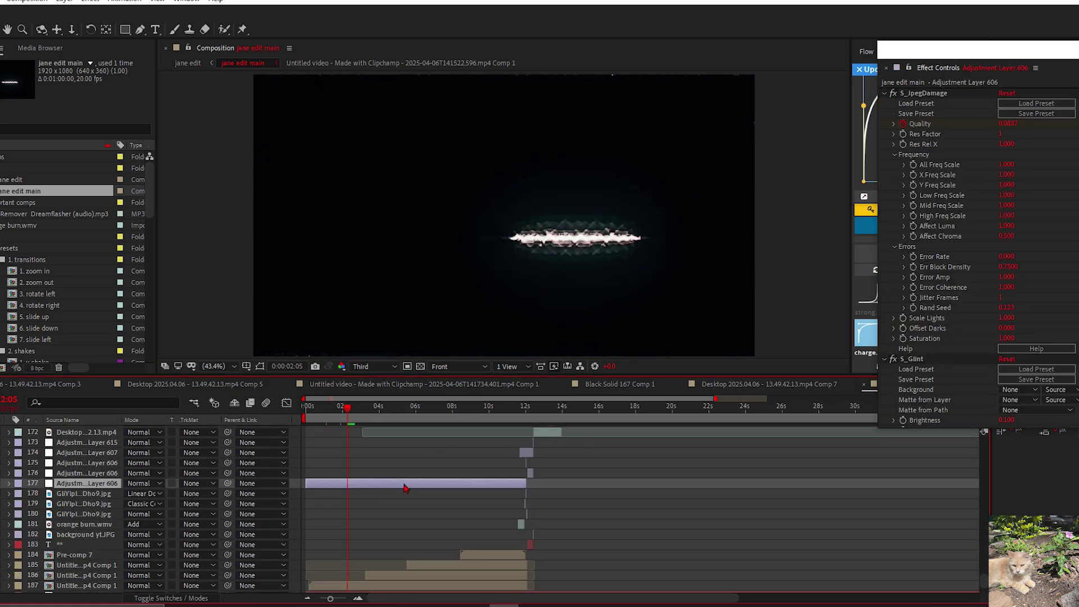
{"action": "scroll", "coordinate": [386, 451], "scroll_direction": "down", "scroll_amount": 2}
{"action": "left_click_drag", "start_coordinate": [447, 407], "coordinate": [346, 414]}
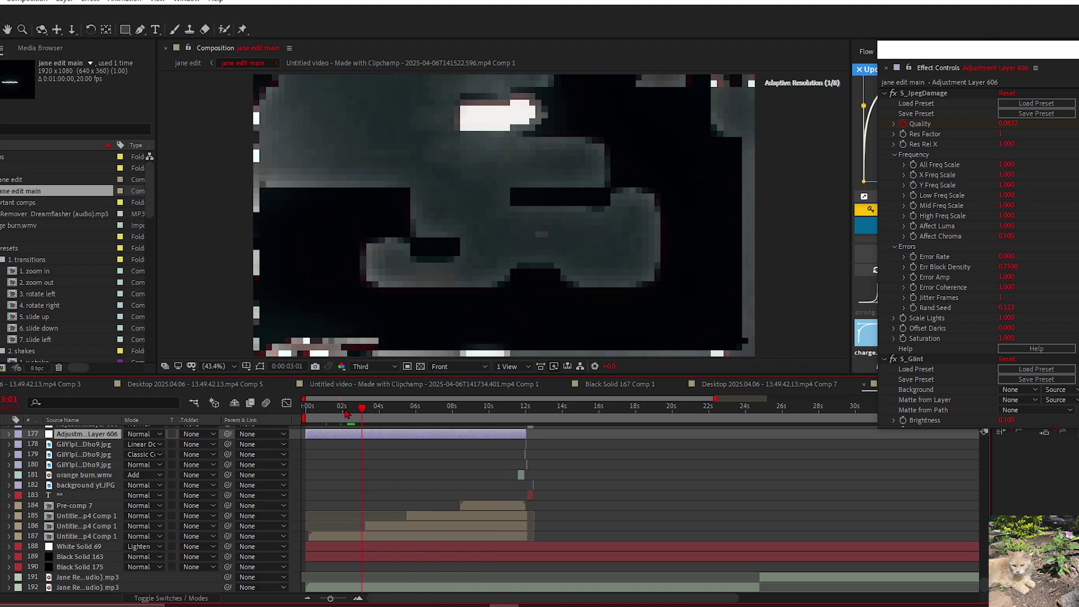
{"action": "scroll", "coordinate": [923, 151], "scroll_direction": "down", "scroll_amount": 5}
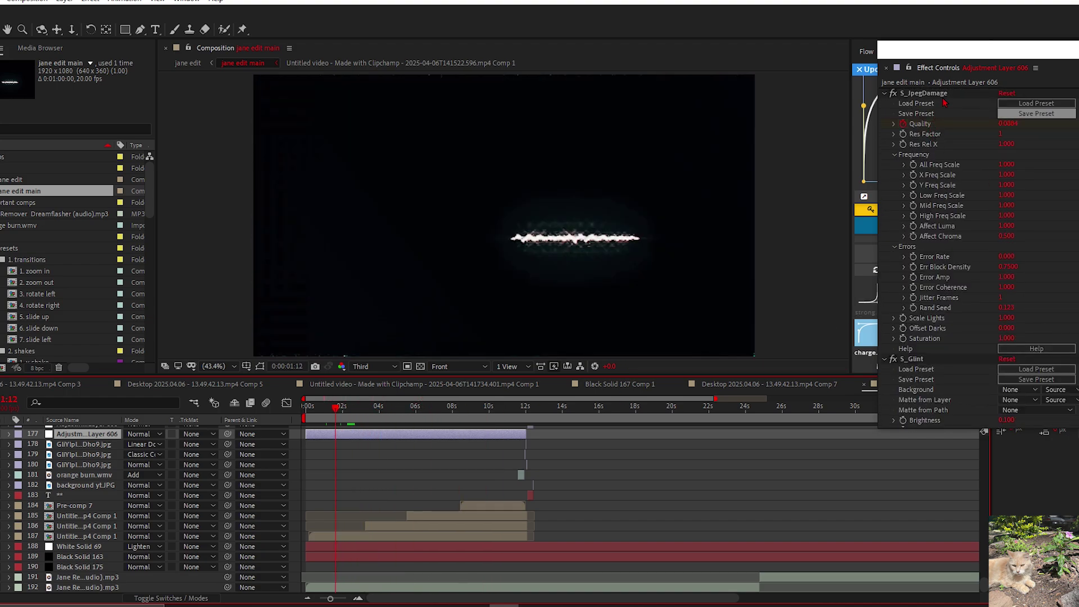
{"action": "scroll", "coordinate": [882, 135], "scroll_direction": "down", "scroll_amount": 10}
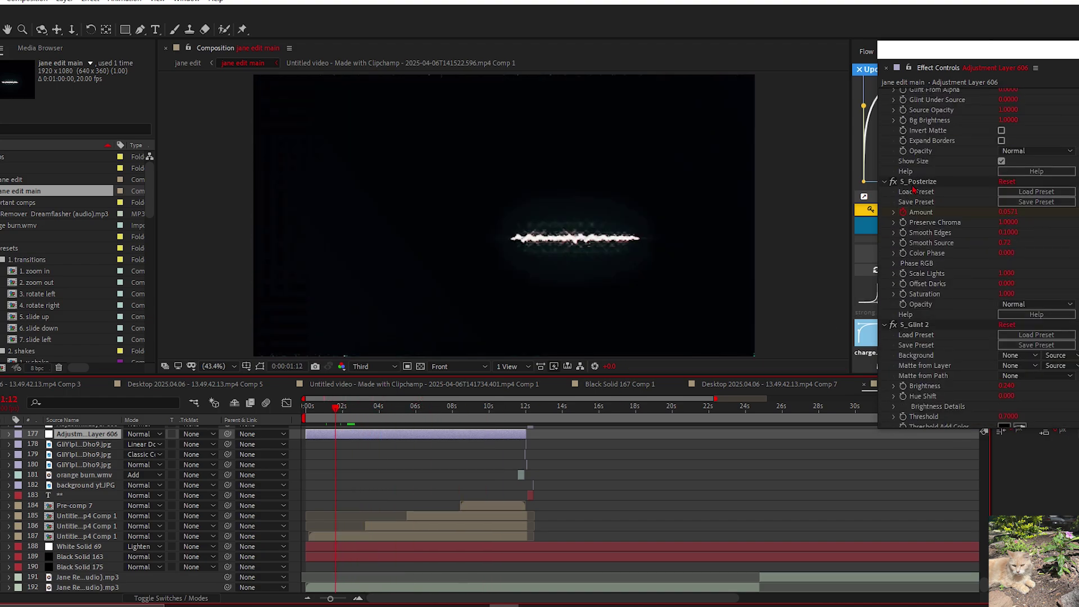
{"action": "left_click", "coordinate": [893, 183]}
{"action": "scroll", "coordinate": [924, 184], "scroll_direction": "down", "scroll_amount": 5}
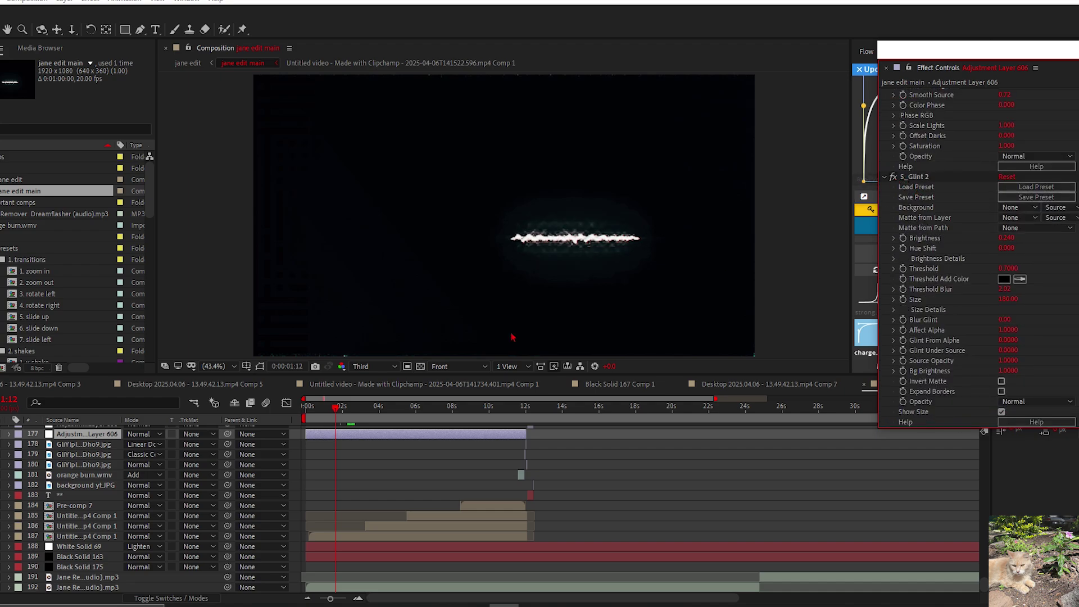
Step: Scrub the waveform section from about 1 to 7 seconds and set the composition preview resolution to Full
{"action": "scroll", "coordinate": [347, 422], "scroll_direction": "up", "scroll_amount": 3}
{"action": "left_click_drag", "start_coordinate": [432, 411], "coordinate": [513, 410]}
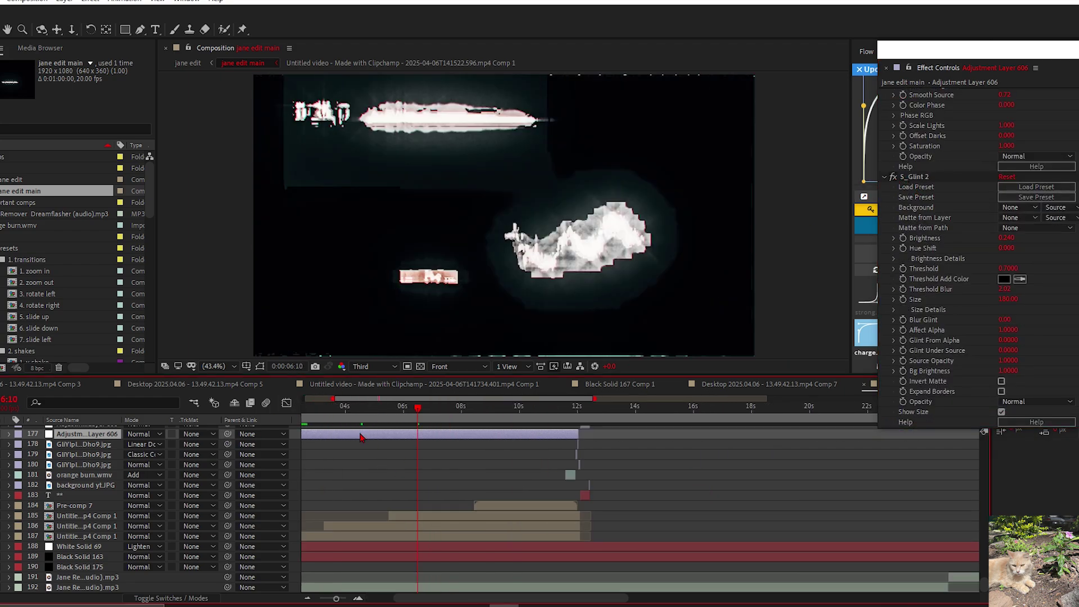
{"action": "left_click", "coordinate": [372, 366]}
{"action": "left_click", "coordinate": [365, 390]}
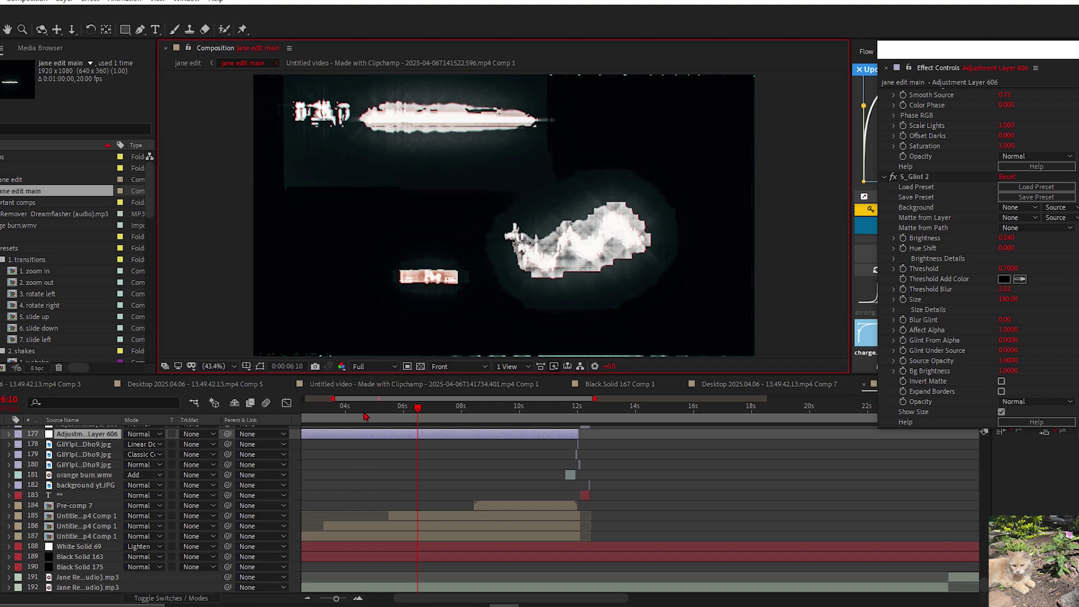
{"action": "scroll", "coordinate": [489, 451], "scroll_direction": "up", "scroll_amount": 3}
{"action": "scroll", "coordinate": [489, 451], "scroll_direction": "left", "scroll_amount": 2}
{"action": "left_click", "coordinate": [492, 413]}
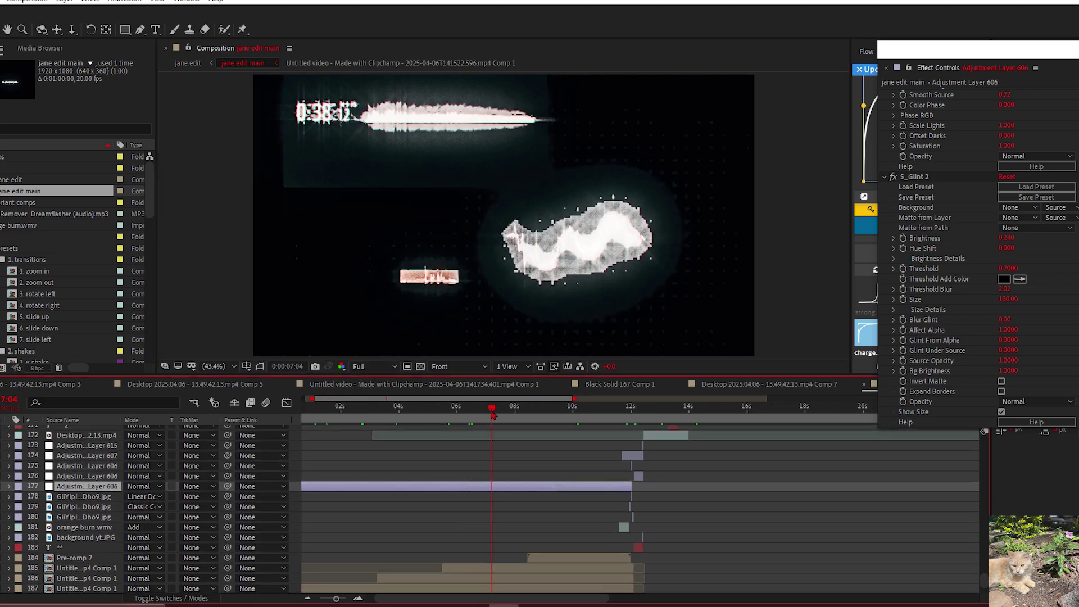
Step: Go to 0:00:11:19, just after the orange burn clip, and examine S_Invert and BCC Pin Art 3D on the layer 179 image
{"action": "left_click_drag", "start_coordinate": [492, 413], "coordinate": [589, 402]}
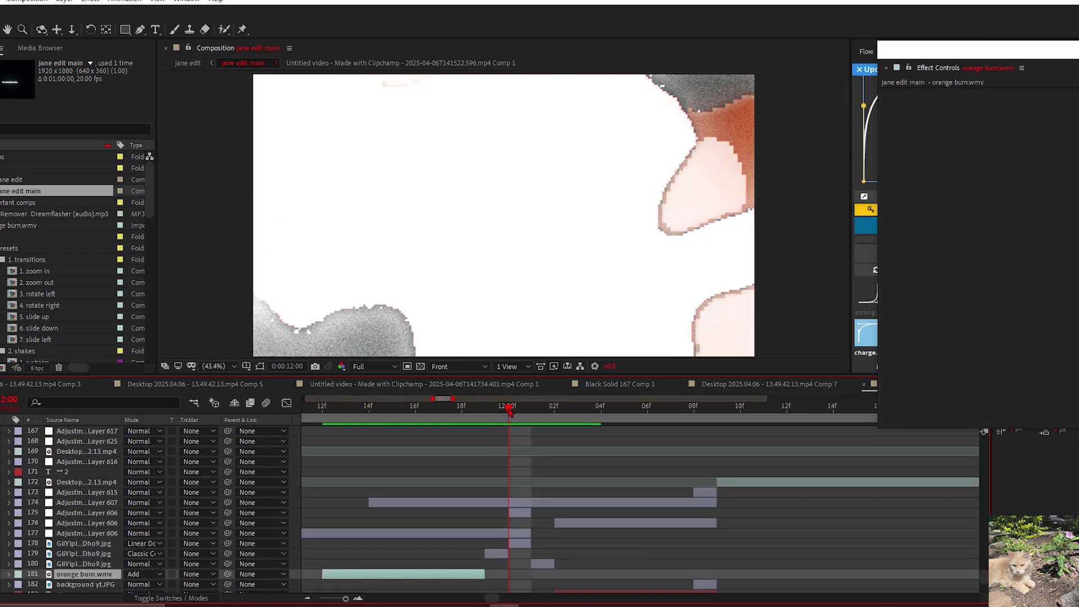
{"action": "mouse_move", "coordinate": [511, 413]}
{"action": "left_mouse_down"}
{"action": "mouse_move", "coordinate": [522, 415]}
{"action": "mouse_move", "coordinate": [486, 416]}
{"action": "left_mouse_up"}
{"action": "left_click", "coordinate": [496, 554]}
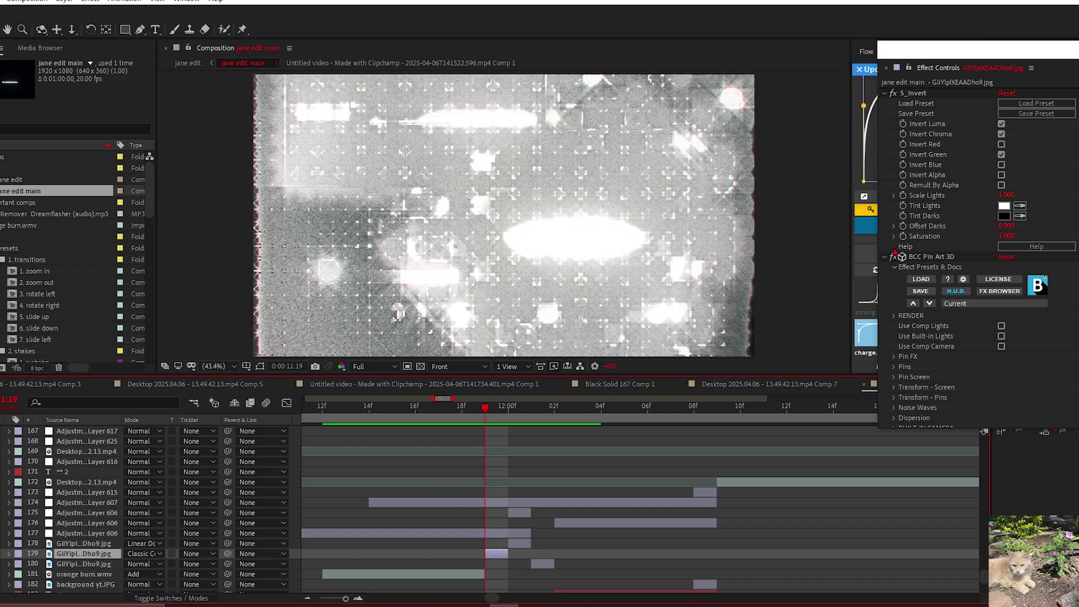
{"action": "left_click", "coordinate": [579, 410]}
{"action": "left_click", "coordinate": [494, 416]}
{"action": "scroll", "coordinate": [905, 114], "scroll_direction": "down", "scroll_amount": 2}
{"action": "left_click", "coordinate": [902, 209]}
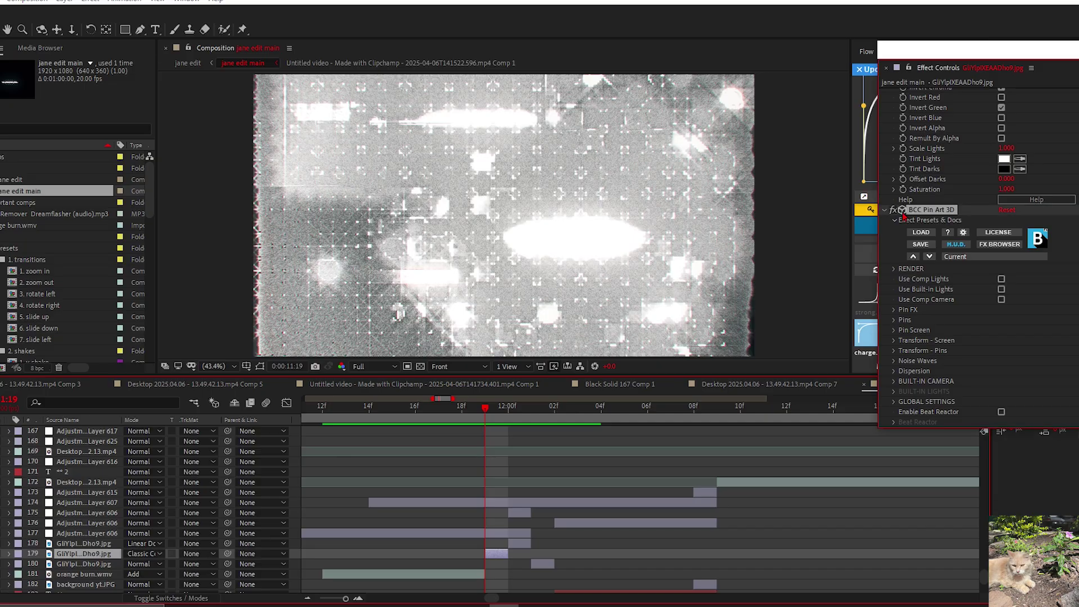
{"action": "scroll", "coordinate": [902, 211], "scroll_direction": "up", "scroll_amount": 2}
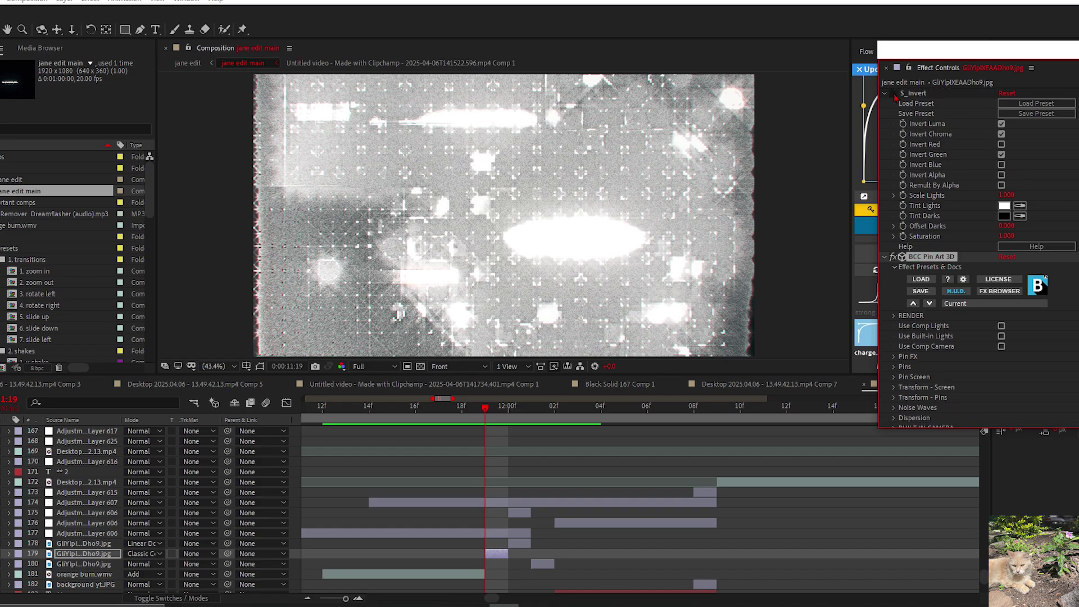
Step: Inspect the layer 178 image's effects and view the frames at 0:00:12:02 and 0:00:12:03
{"action": "left_click_drag", "start_coordinate": [509, 436], "coordinate": [474, 437]}
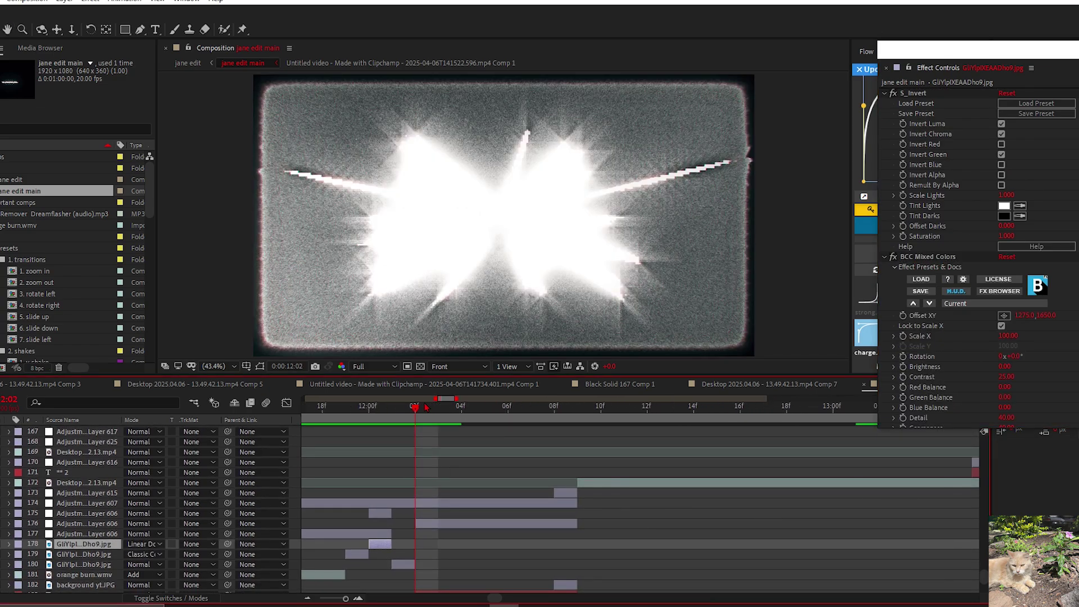
{"action": "mouse_move", "coordinate": [427, 411]}
{"action": "left_mouse_down"}
{"action": "mouse_move", "coordinate": [461, 413]}
{"action": "mouse_move", "coordinate": [426, 413]}
{"action": "left_mouse_up"}
{"action": "key", "text": "ctrl+Up"}
{"action": "key", "text": "ctrl+Up"}
{"action": "left_click", "coordinate": [437, 410]}
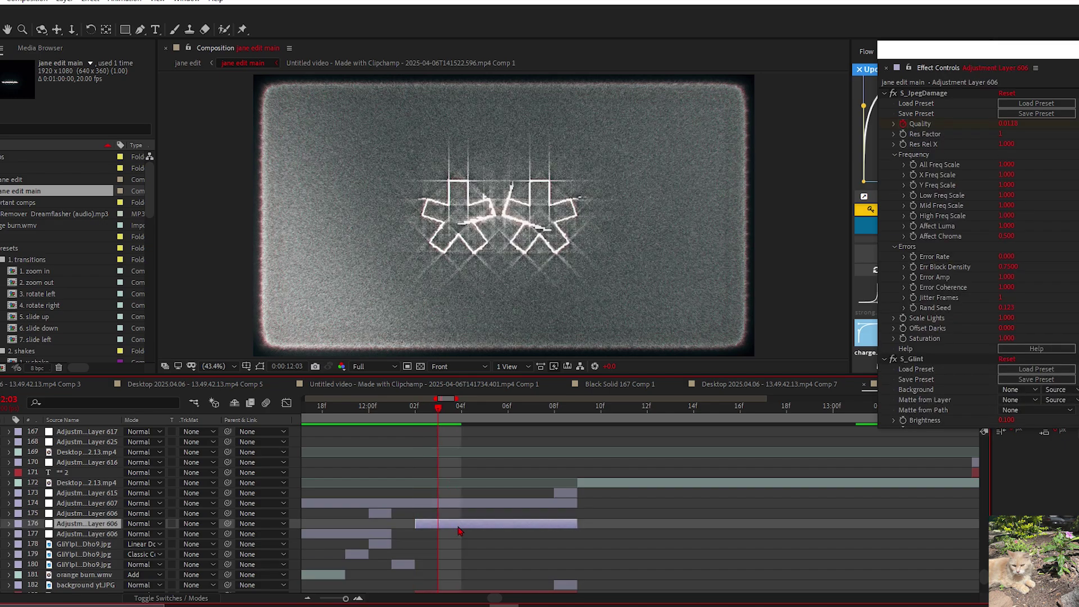
Step: Examine the S_Rays effect on text layer 183 and compare Adjustment Layer 606 on layer 176 with and without S_JpegDamage
{"action": "scroll", "coordinate": [462, 526], "scroll_direction": "down", "scroll_amount": 3}
{"action": "left_click", "coordinate": [469, 495]}
{"action": "scroll", "coordinate": [444, 489], "scroll_direction": "up", "scroll_amount": 2}
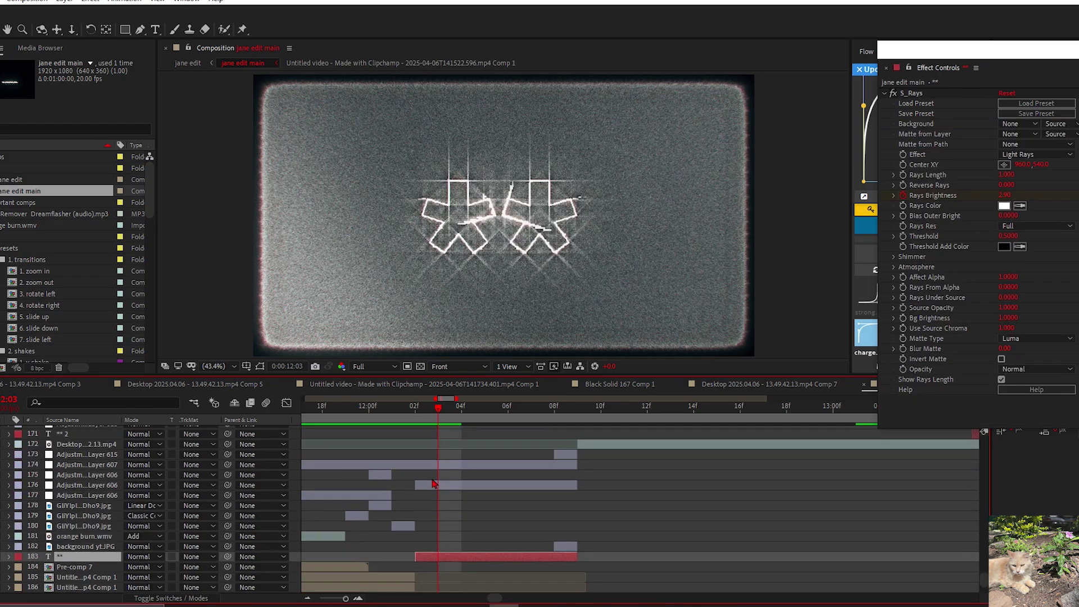
{"action": "right_click", "coordinate": [441, 487]}
{"action": "left_click", "coordinate": [894, 95]}
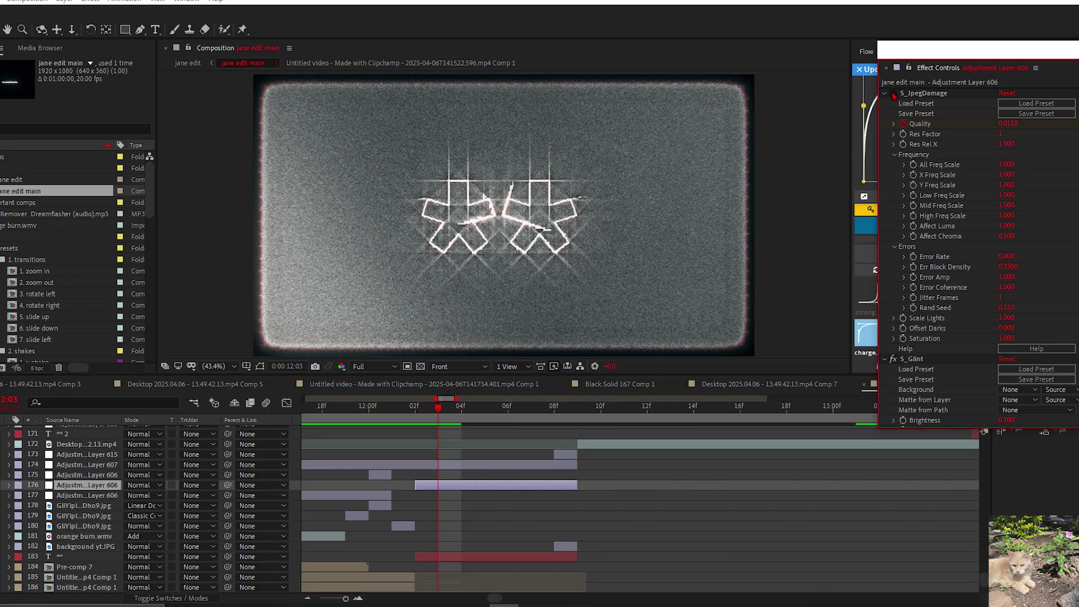
Step: Reveal the keyframes of layer 176 and of the layer 183 text's Rays Brightness, and scrub through the flash from 0:00:12:02
{"action": "left_click", "coordinate": [416, 410]}
{"action": "key", "text": "u"}
{"action": "left_click_drag", "start_coordinate": [449, 556], "coordinate": [480, 487]}
{"action": "left_click", "coordinate": [494, 529]}
{"action": "key", "text": "u"}
{"action": "left_click_drag", "start_coordinate": [497, 531], "coordinate": [518, 444]}
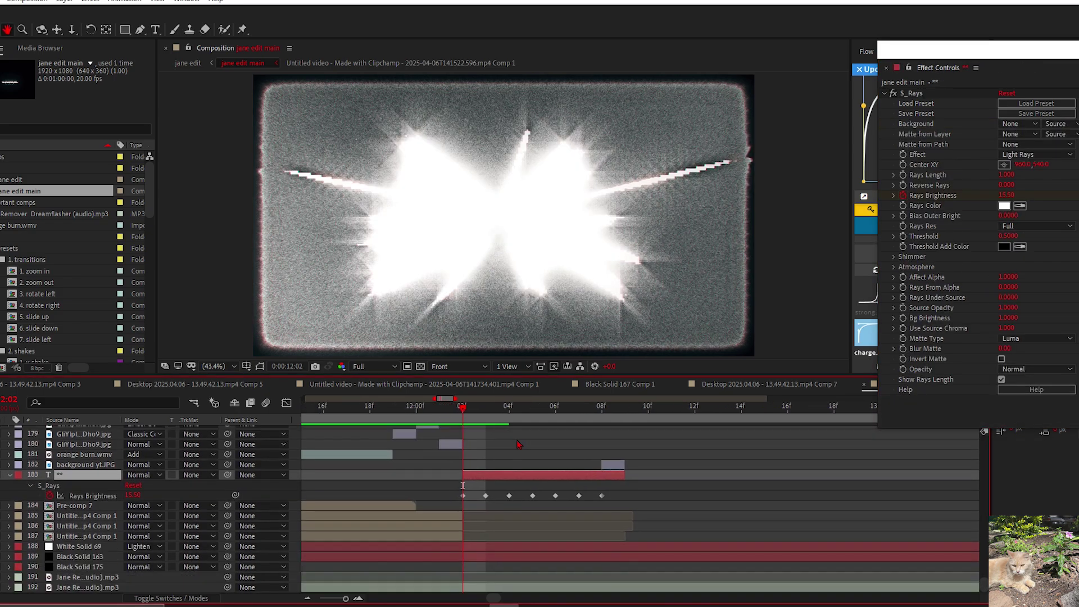
{"action": "left_click_drag", "start_coordinate": [481, 406], "coordinate": [578, 412]}
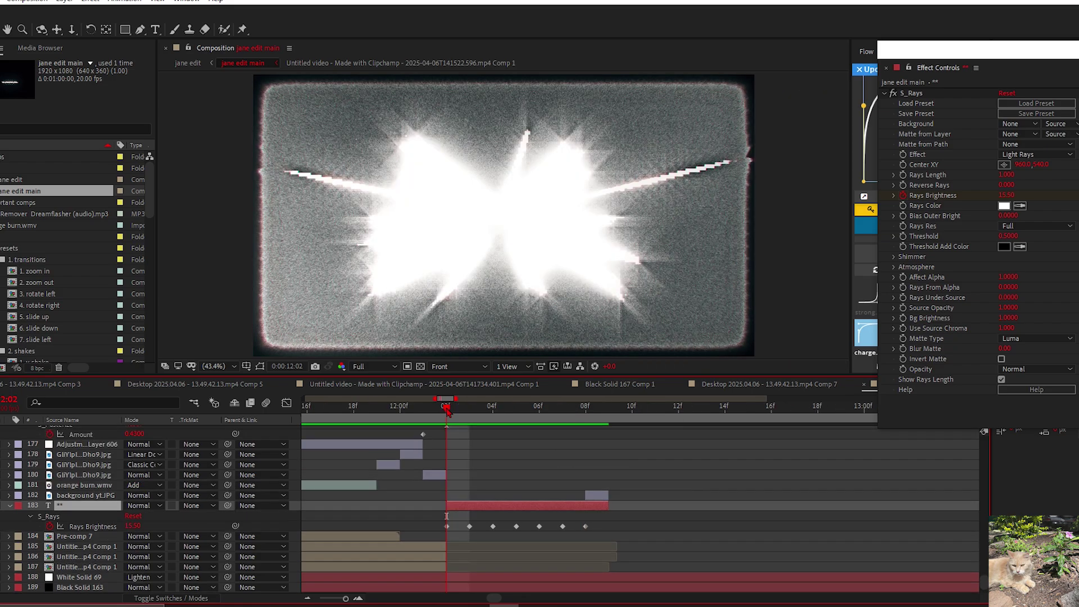
{"action": "mouse_move", "coordinate": [453, 410]}
{"action": "left_mouse_down"}
{"action": "mouse_move", "coordinate": [601, 413]}
{"action": "mouse_move", "coordinate": [446, 418]}
{"action": "left_mouse_up"}
Step: Examine the S_JpegDamage and S_Glint settings of Adjustment Layer 606 on layer 176
{"action": "left_click_drag", "start_coordinate": [497, 466], "coordinate": [499, 500]}
{"action": "left_click", "coordinate": [456, 428]}
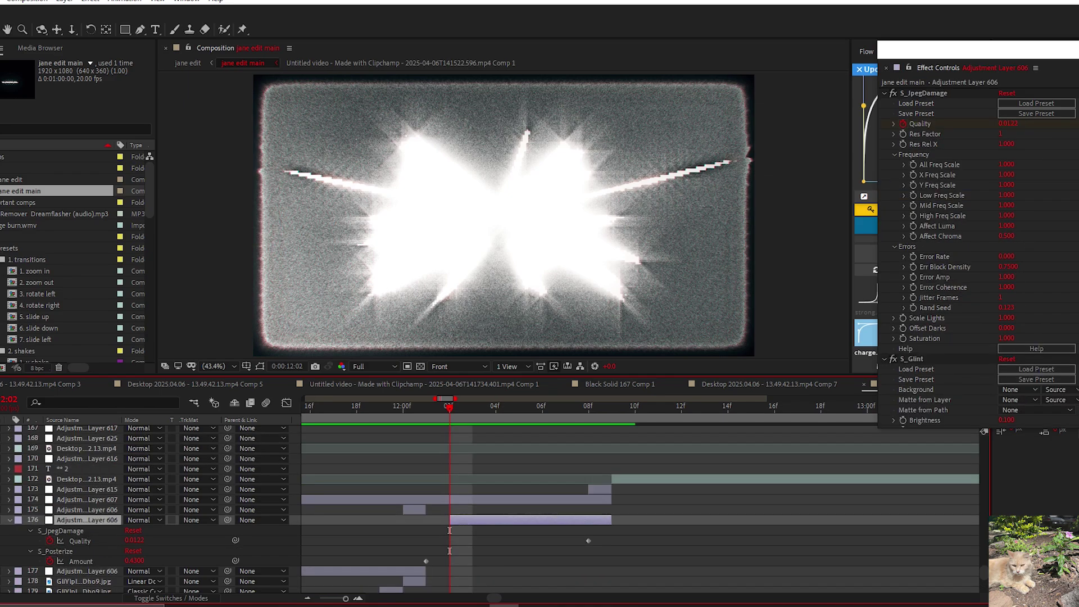
{"action": "scroll", "coordinate": [901, 187], "scroll_direction": "down", "scroll_amount": 12}
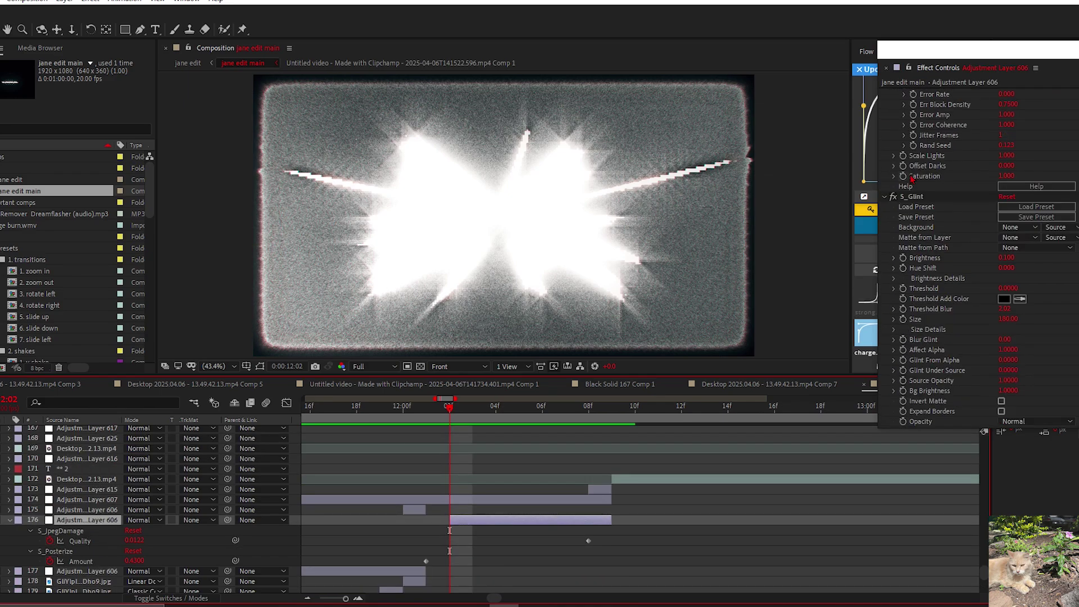
{"action": "scroll", "coordinate": [924, 199], "scroll_direction": "up", "scroll_amount": 12}
Step: Check the effects of the short adjustment layers 173 to 175 around the 12-second mark
{"action": "left_click_drag", "start_coordinate": [490, 514], "coordinate": [537, 512]}
{"action": "left_click", "coordinate": [534, 498]}
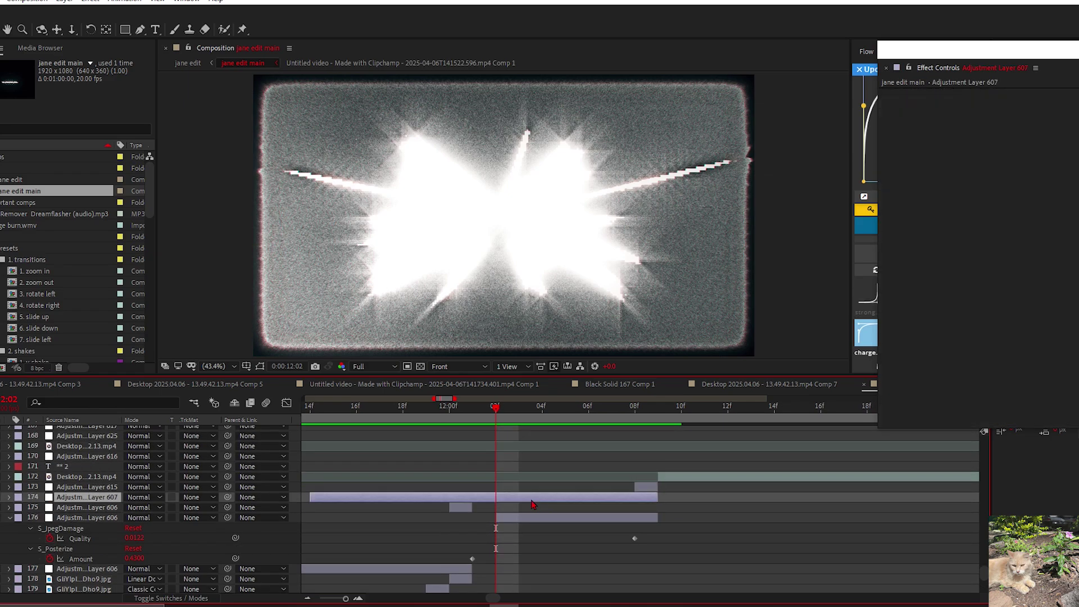
{"action": "left_click", "coordinate": [460, 508]}
{"action": "left_click", "coordinate": [469, 498]}
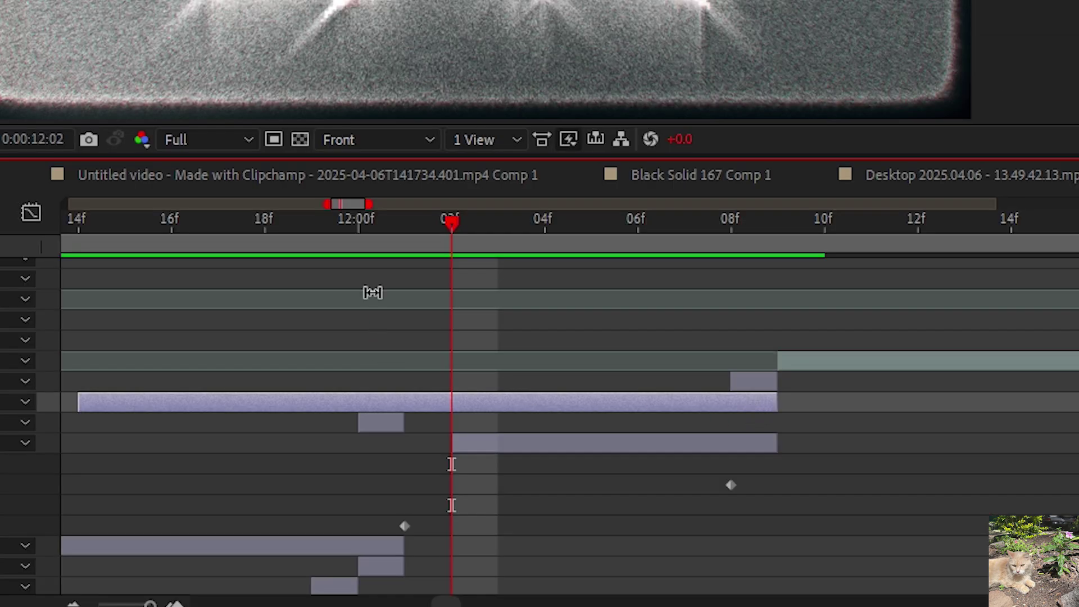
{"action": "left_click", "coordinate": [447, 414]}
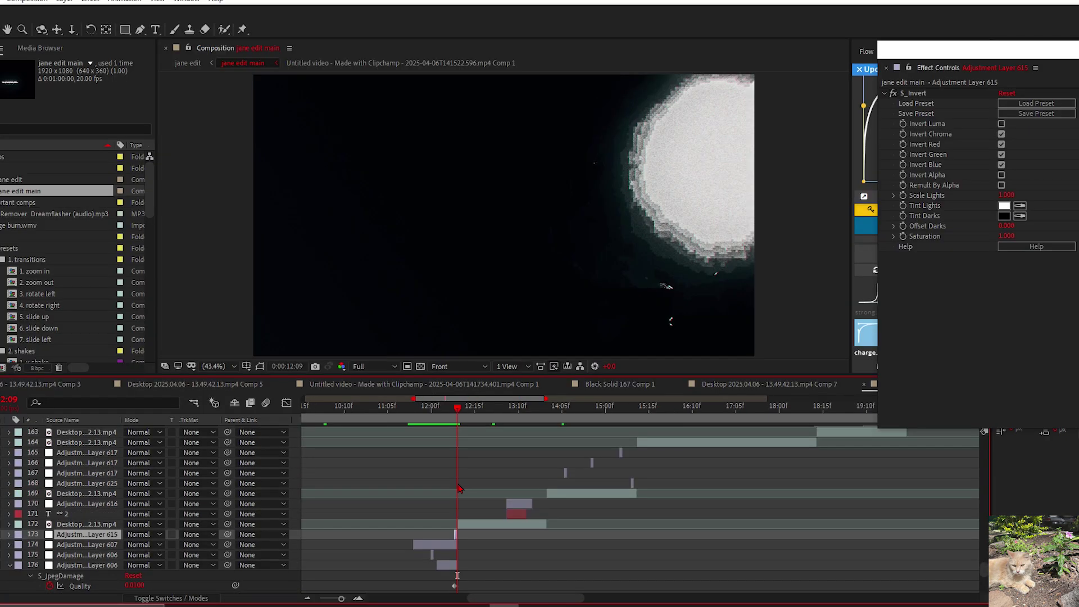
Step: Inspect the effects on Pre-comp 7, the waveform comps on layers 185 to 187, and White Solid 69
{"action": "left_click_drag", "start_coordinate": [385, 587], "coordinate": [869, 508]}
{"action": "scroll", "coordinate": [663, 484], "scroll_direction": "down", "scroll_amount": 4}
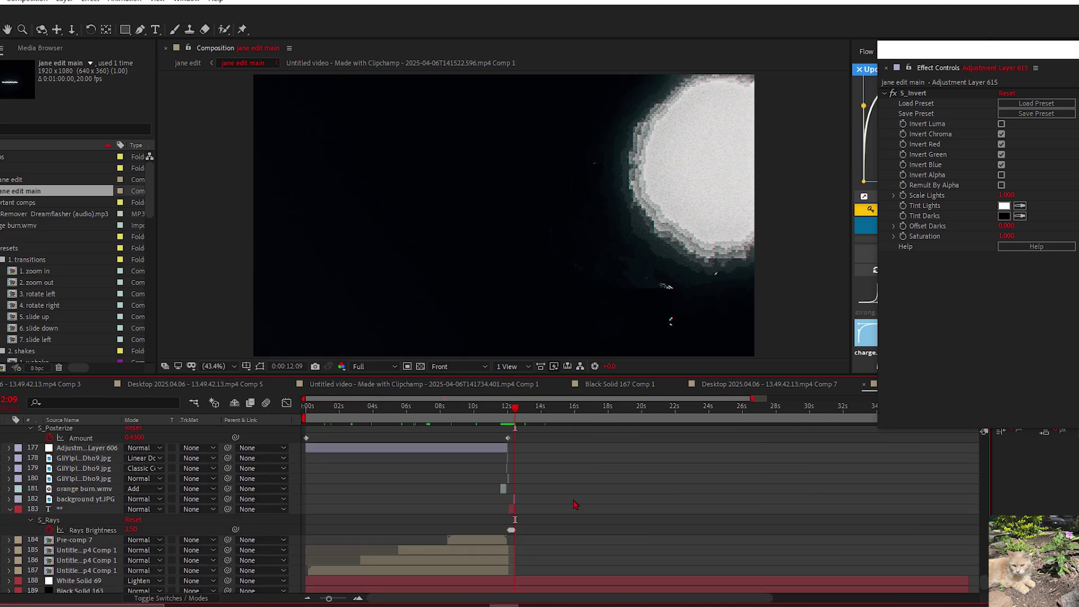
{"action": "left_click", "coordinate": [481, 551]}
{"action": "left_click", "coordinate": [481, 540]}
{"action": "left_click", "coordinate": [480, 551]}
{"action": "left_click", "coordinate": [480, 561]}
{"action": "left_click", "coordinate": [481, 569]}
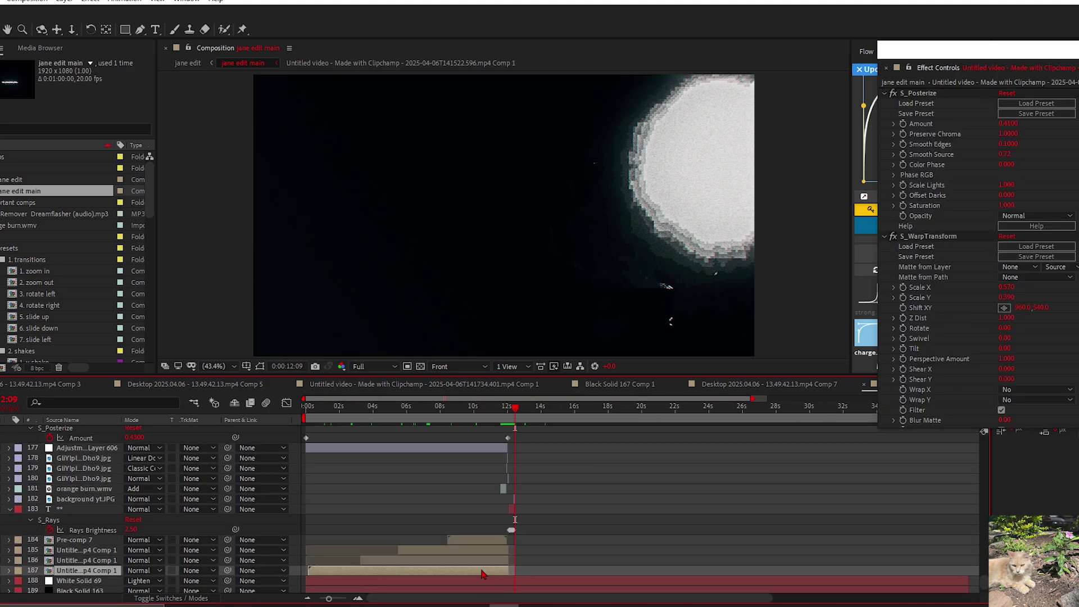
{"action": "left_click", "coordinate": [461, 541]}
{"action": "left_click", "coordinate": [462, 551]}
{"action": "left_click", "coordinate": [466, 570]}
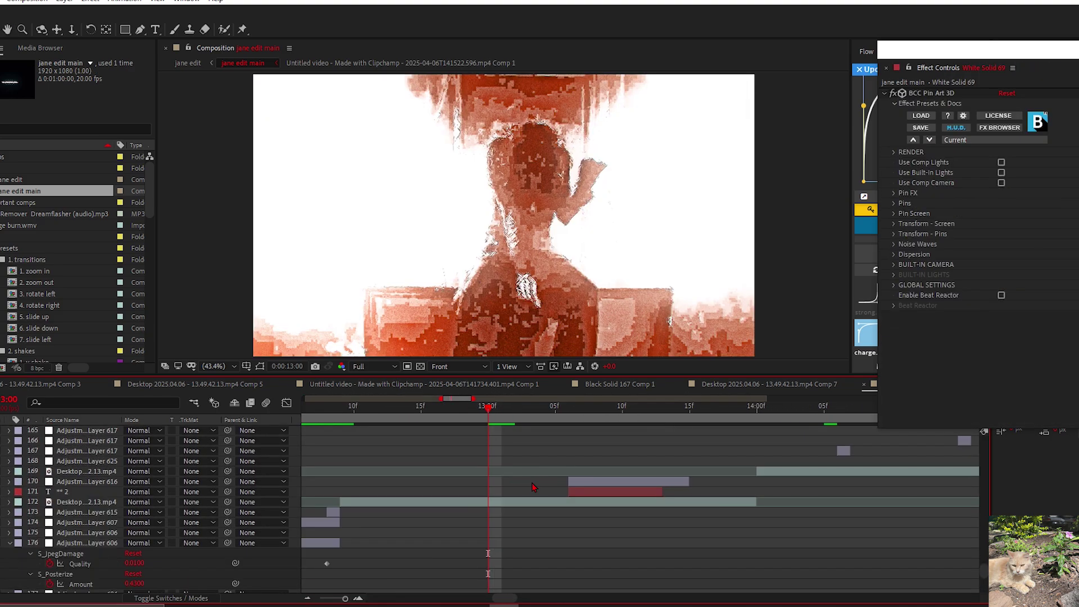
Step: Select the Desktop clip on layer 172 and preview the following section at 0:00:16:01
{"action": "left_click_drag", "start_coordinate": [537, 475], "coordinate": [509, 493]}
{"action": "scroll", "coordinate": [514, 481], "scroll_direction": "down", "scroll_amount": 5}
{"action": "scroll", "coordinate": [513, 480], "scroll_direction": "up", "scroll_amount": 3}
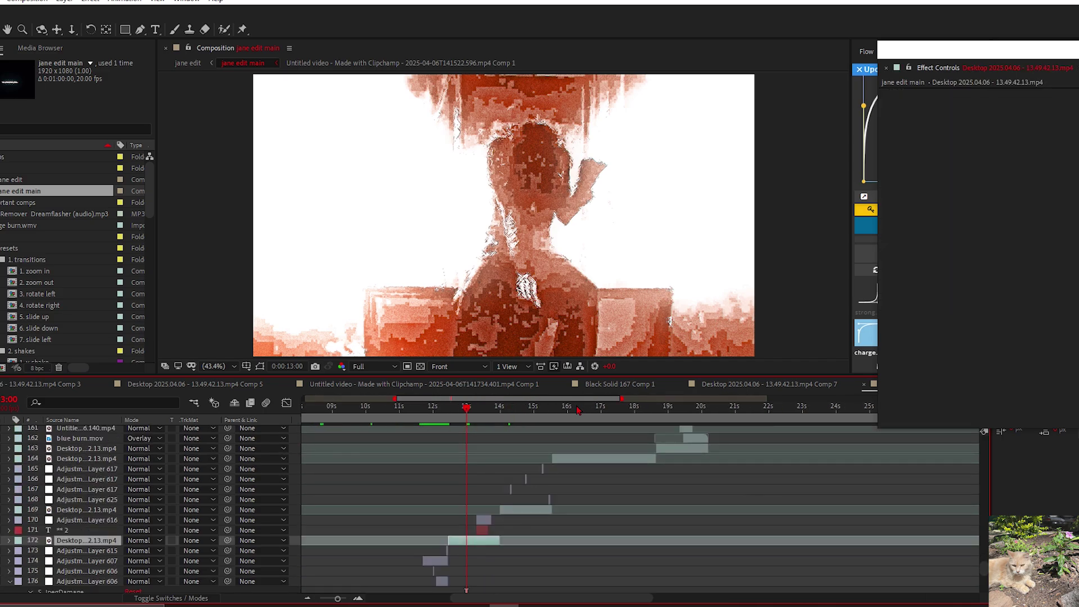
{"action": "left_click", "coordinate": [568, 407]}
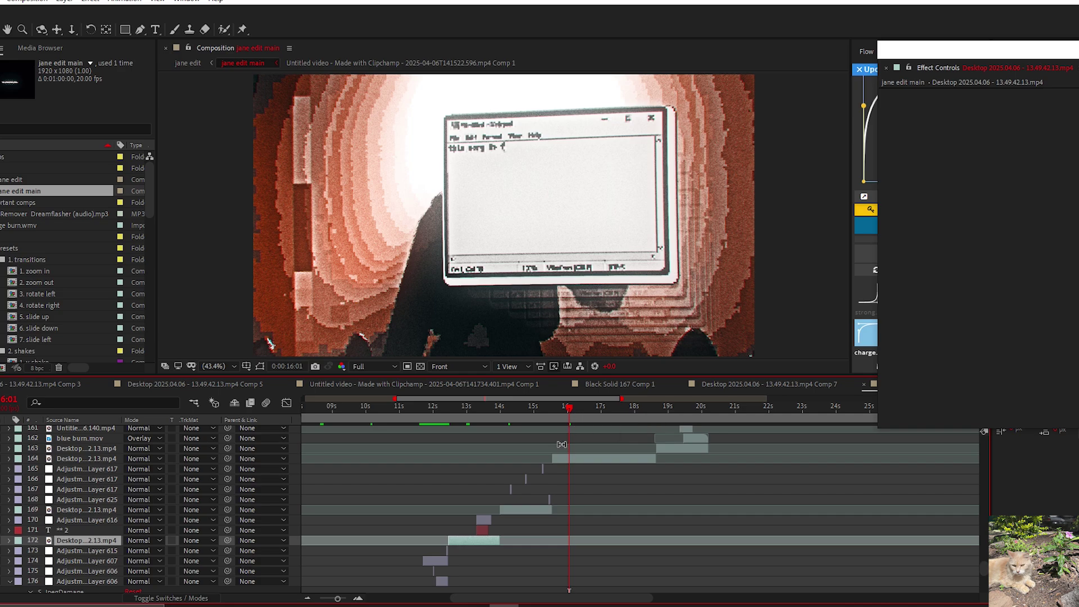
{"action": "left_click_drag", "start_coordinate": [632, 420], "coordinate": [506, 429]}
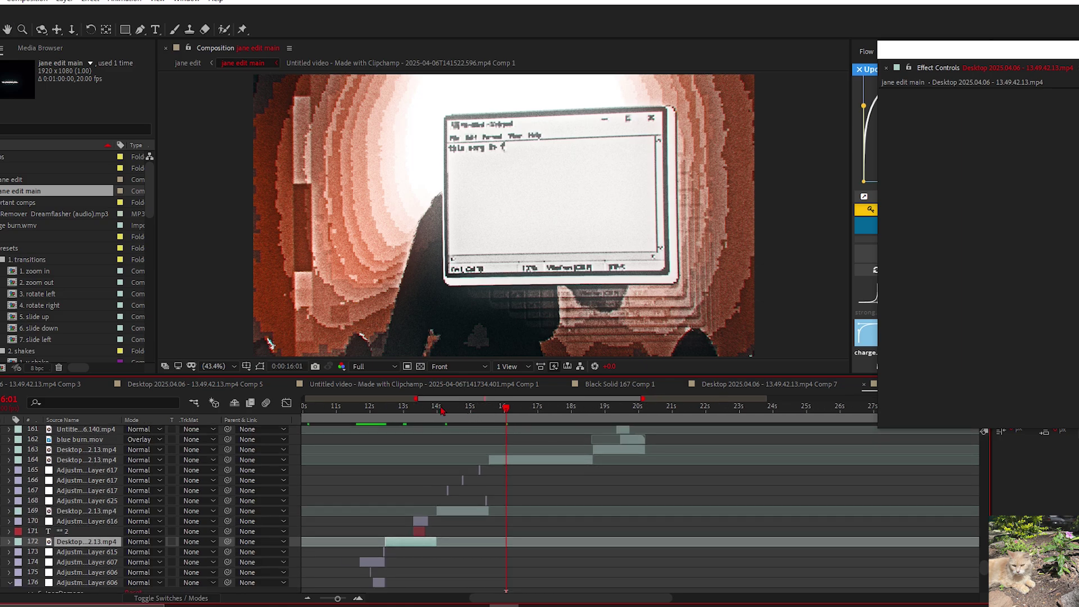
Step: Return to 0:00:13:03, open the pre-compose options for the Desktop clip on layer 172 and cancel them
{"action": "left_click_drag", "start_coordinate": [441, 411], "coordinate": [408, 411]}
{"action": "key", "text": "="}
{"action": "key", "text": "="}
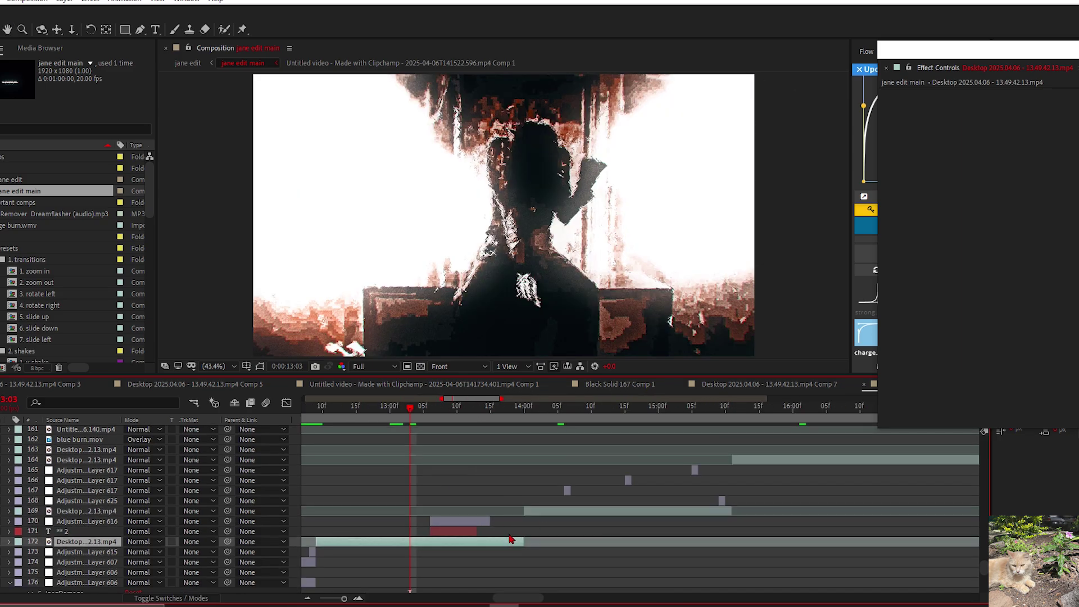
{"action": "key", "text": "ctrl+shift+c"}
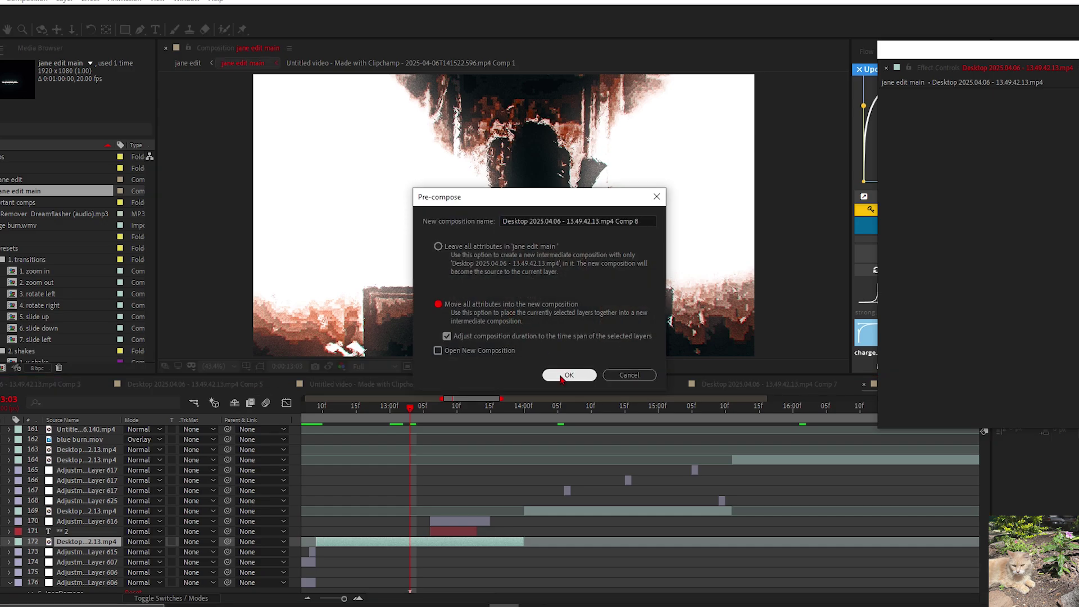
{"action": "left_click", "coordinate": [613, 379]}
Step: Examine the Transform effect on Adjustment Layer 616 and S_Rays on the text layer 171
{"action": "left_click_drag", "start_coordinate": [509, 495], "coordinate": [662, 514]}
{"action": "left_click", "coordinate": [616, 555]}
{"action": "left_click", "coordinate": [617, 565]}
{"action": "left_click", "coordinate": [621, 575]}
{"action": "left_click", "coordinate": [622, 555]}
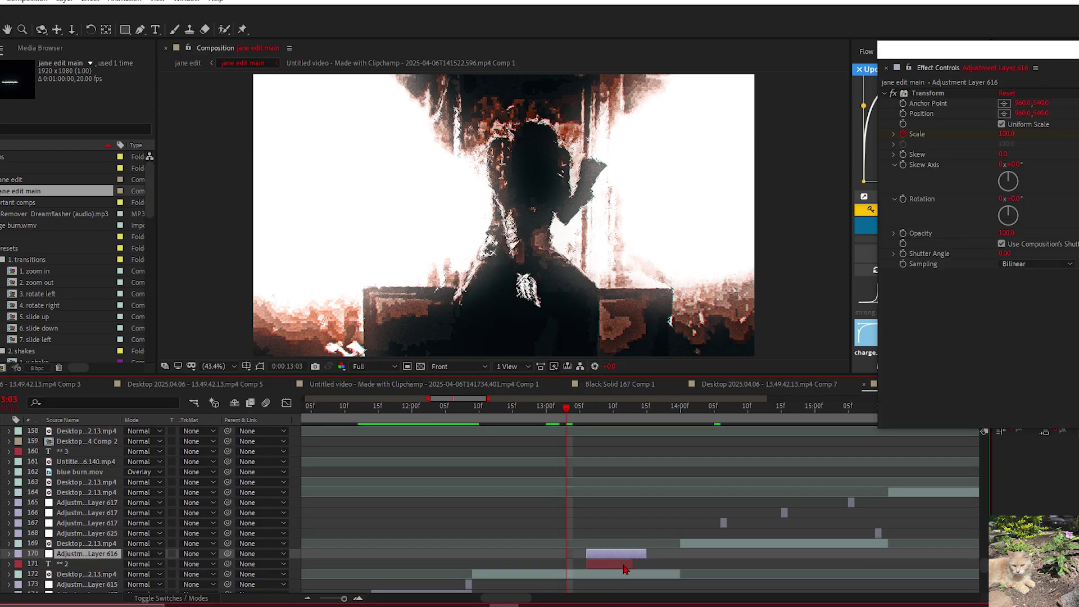
{"action": "left_click", "coordinate": [624, 564]}
Step: Select Adjustment Layer 610 on layer 72 and compare the frame at 0:00:21:11 with and without S_AutoPaint
{"action": "scroll", "coordinate": [621, 544], "scroll_direction": "up", "scroll_amount": 20}
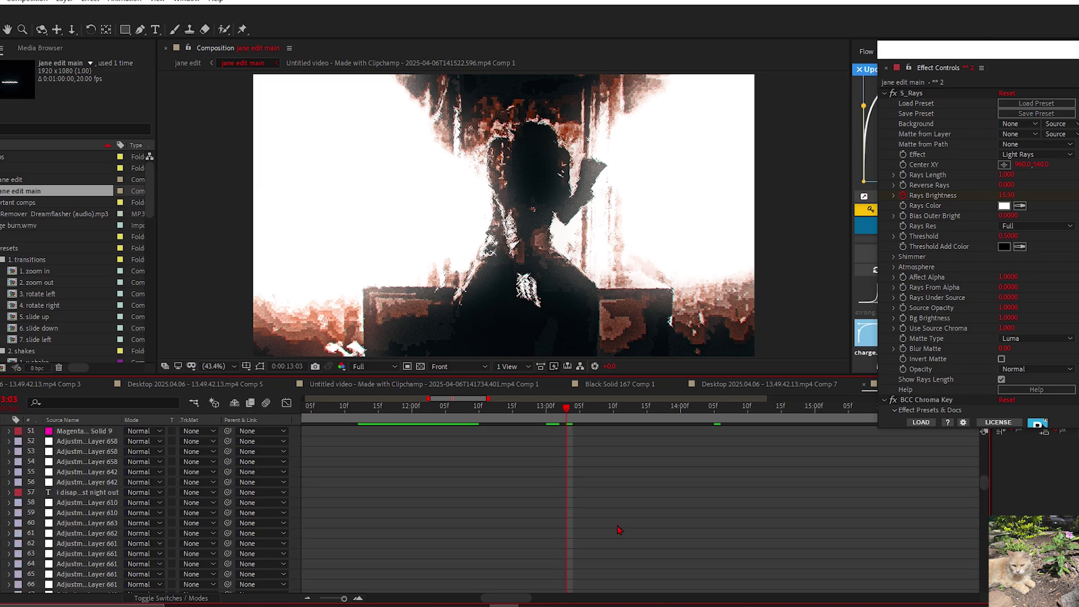
{"action": "scroll", "coordinate": [619, 529], "scroll_direction": "down", "scroll_amount": 5}
{"action": "left_click", "coordinate": [610, 492]}
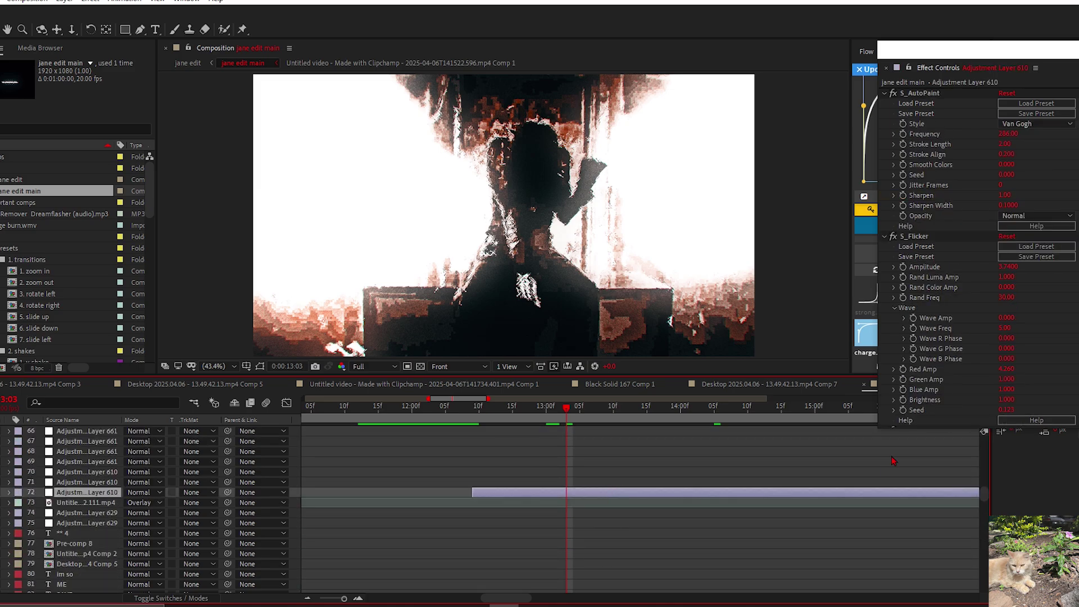
{"action": "left_click", "coordinate": [919, 93]}
{"action": "left_click_drag", "start_coordinate": [676, 434], "coordinate": [567, 448]}
{"action": "key", "text": "semicolon"}
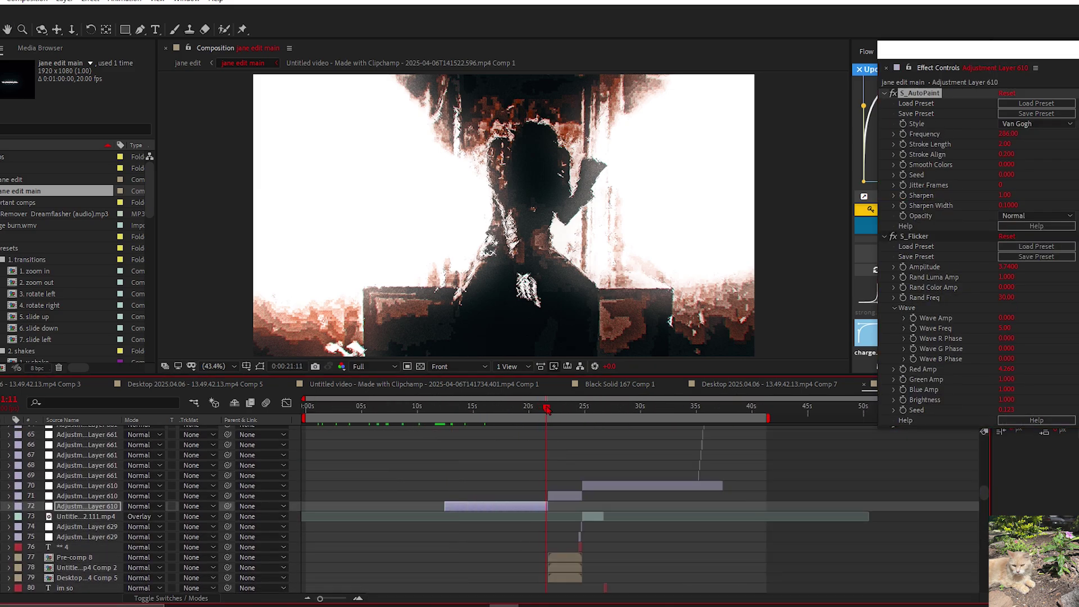
{"action": "left_click", "coordinate": [894, 95]}
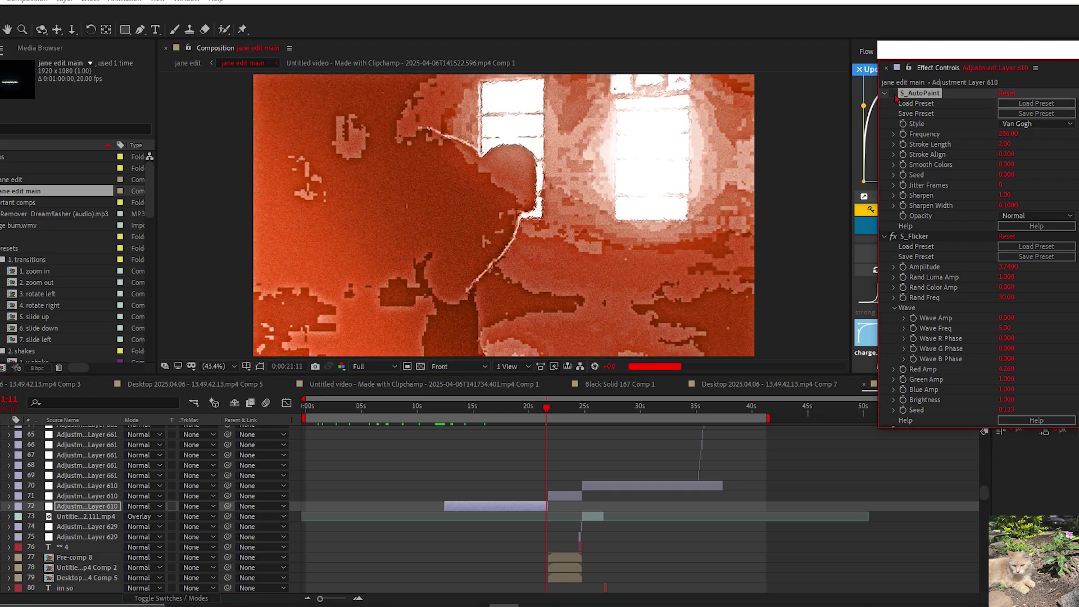
{"action": "left_click", "coordinate": [895, 94]}
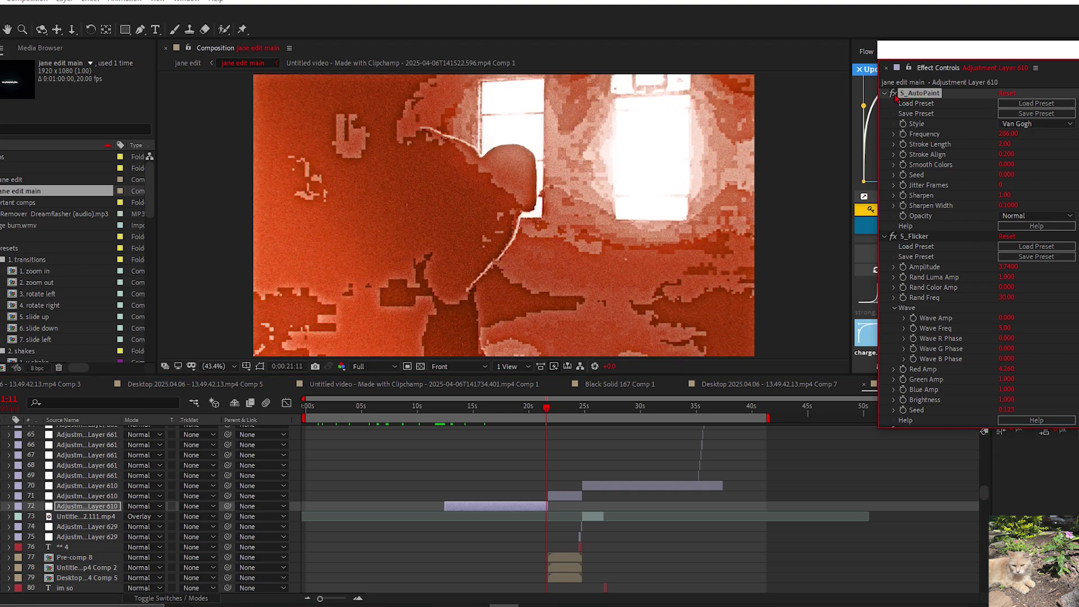
Step: Move the current time to 0:00:13:16 and compare the frame with and without S_JpegDamage on Adjustment Layer 610 of layer 72
{"action": "left_click", "coordinate": [480, 408]}
{"action": "scroll", "coordinate": [474, 446], "scroll_direction": "up", "scroll_amount": 5}
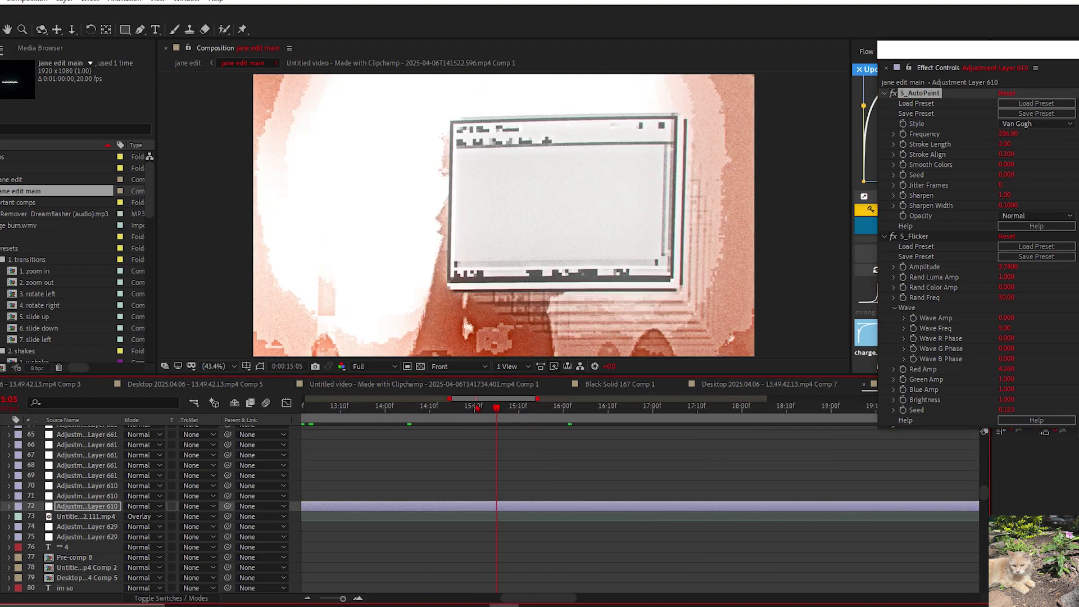
{"action": "left_click_drag", "start_coordinate": [464, 408], "coordinate": [366, 412]}
{"action": "left_click_drag", "start_coordinate": [405, 426], "coordinate": [490, 448]}
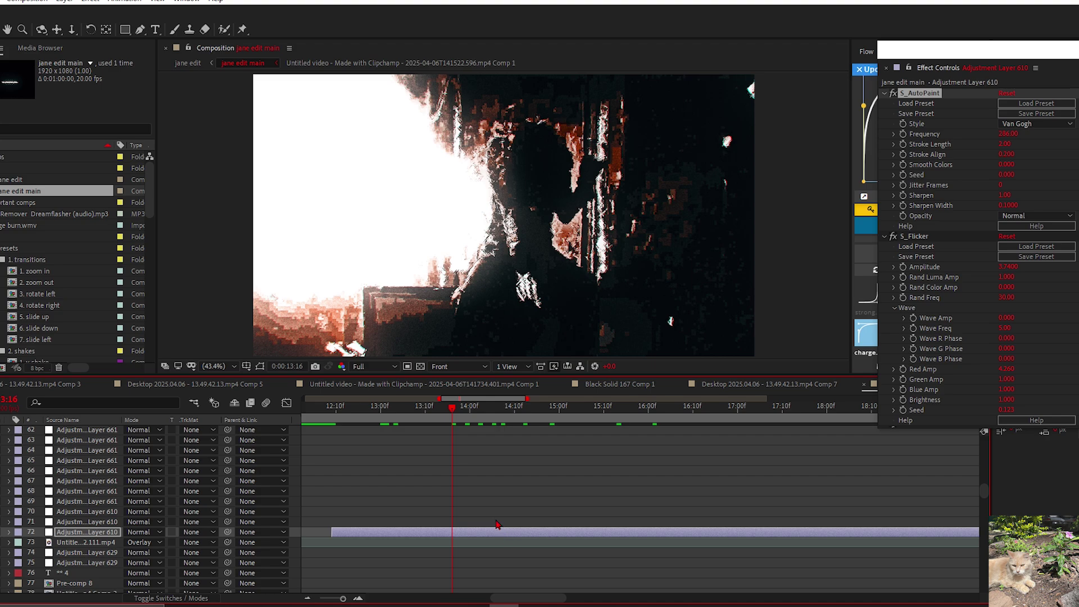
{"action": "scroll", "coordinate": [493, 522], "scroll_direction": "down", "scroll_amount": 3}
{"action": "scroll", "coordinate": [894, 262], "scroll_direction": "down", "scroll_amount": 5}
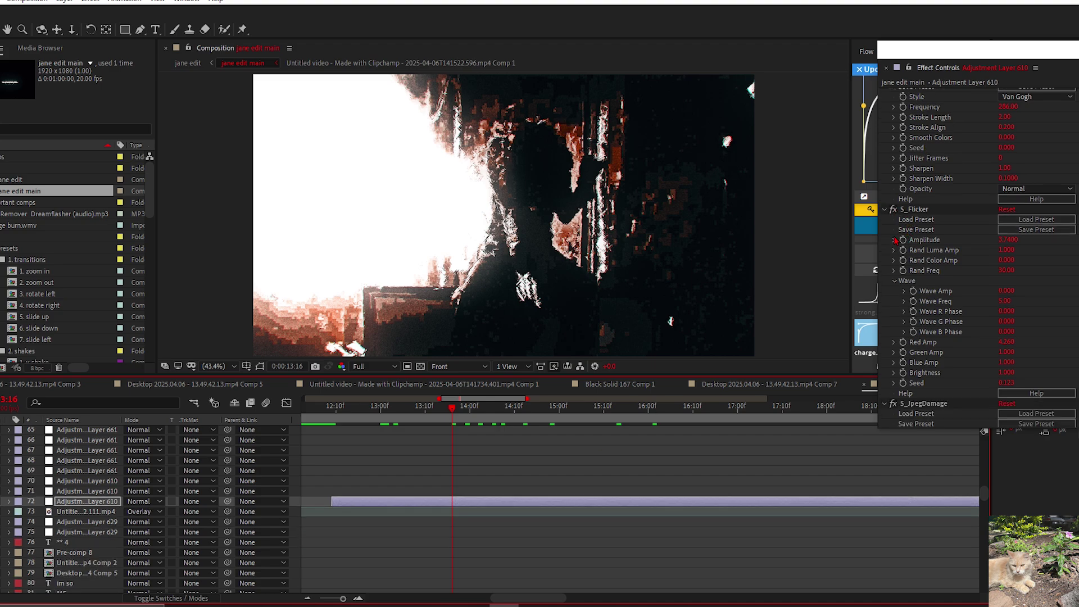
{"action": "left_click", "coordinate": [895, 298]}
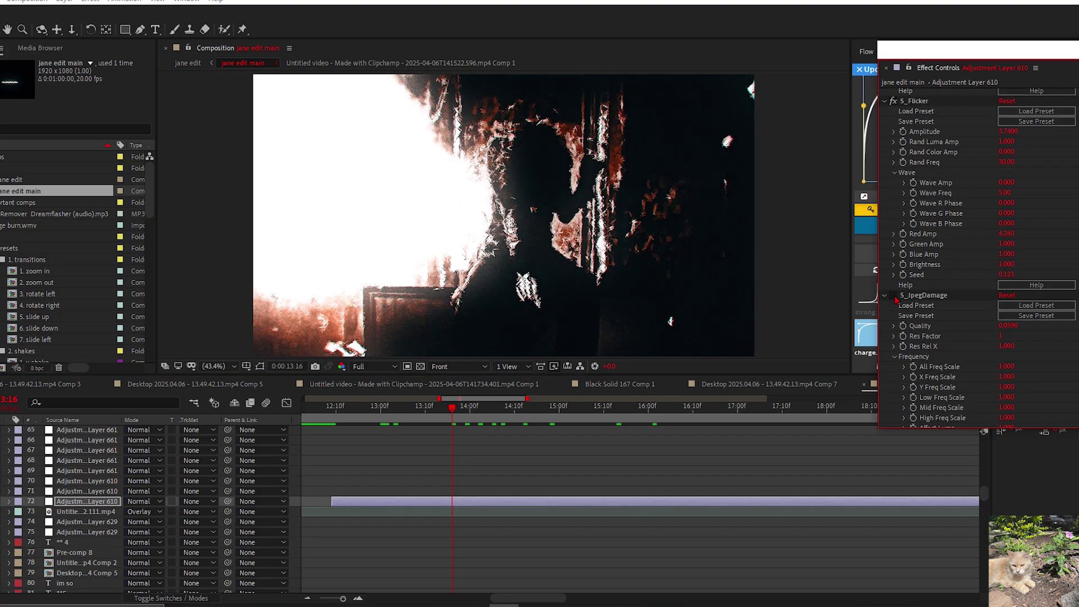
{"action": "left_click", "coordinate": [894, 298]}
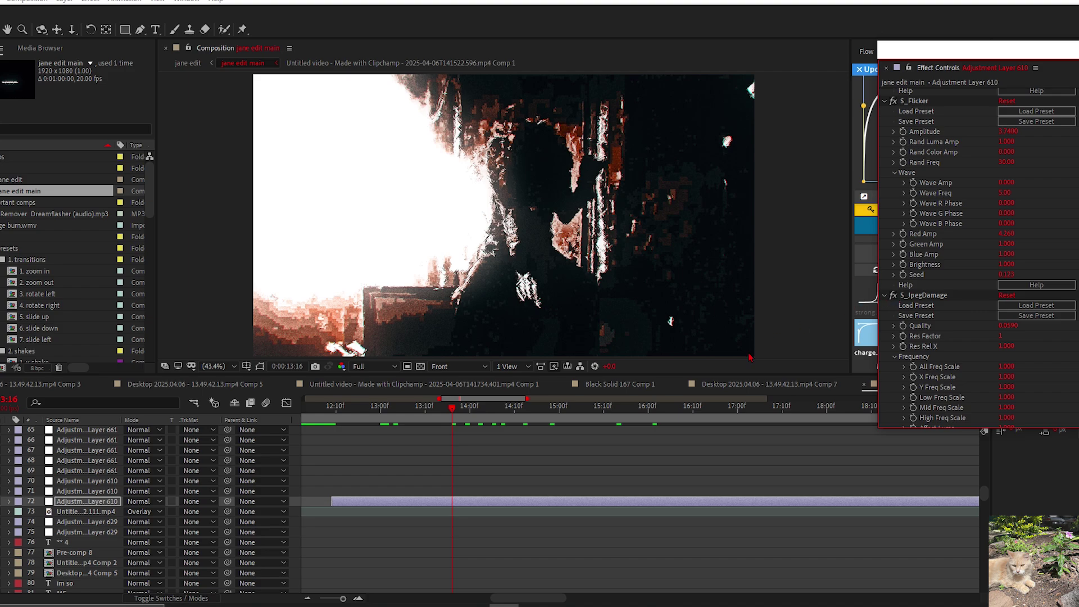
{"action": "left_click", "coordinate": [923, 295]}
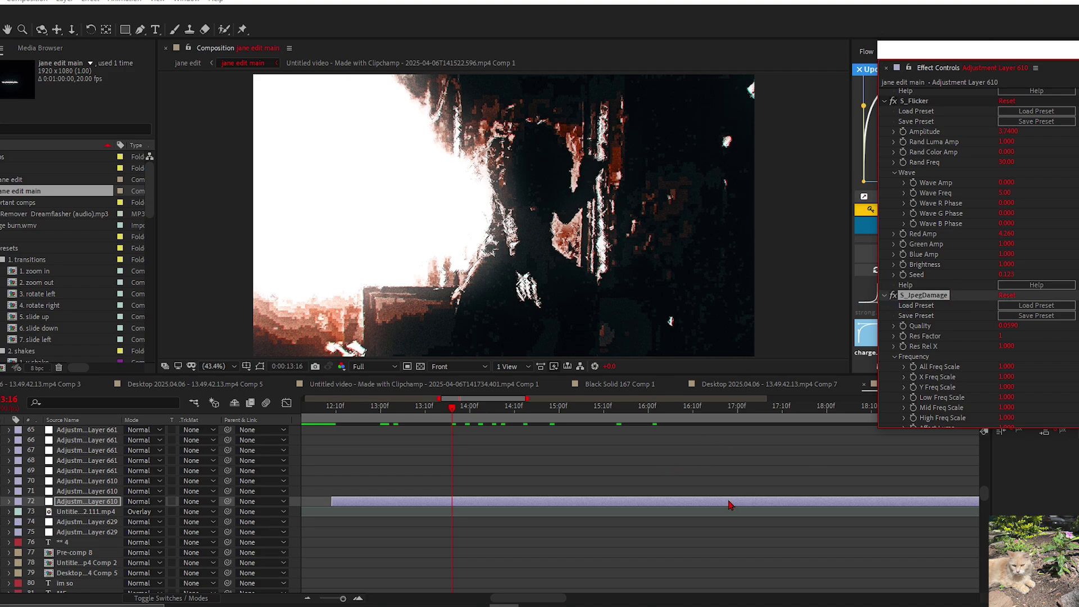
Step: Check the composition at 0:00:22:07, then return to 0:00:12:19 and examine S_Flicker on the Adjustment Layer 610 of layer 72
{"action": "left_click_drag", "start_coordinate": [730, 505], "coordinate": [692, 472]}
{"action": "scroll", "coordinate": [504, 475], "scroll_direction": "down", "scroll_amount": 5}
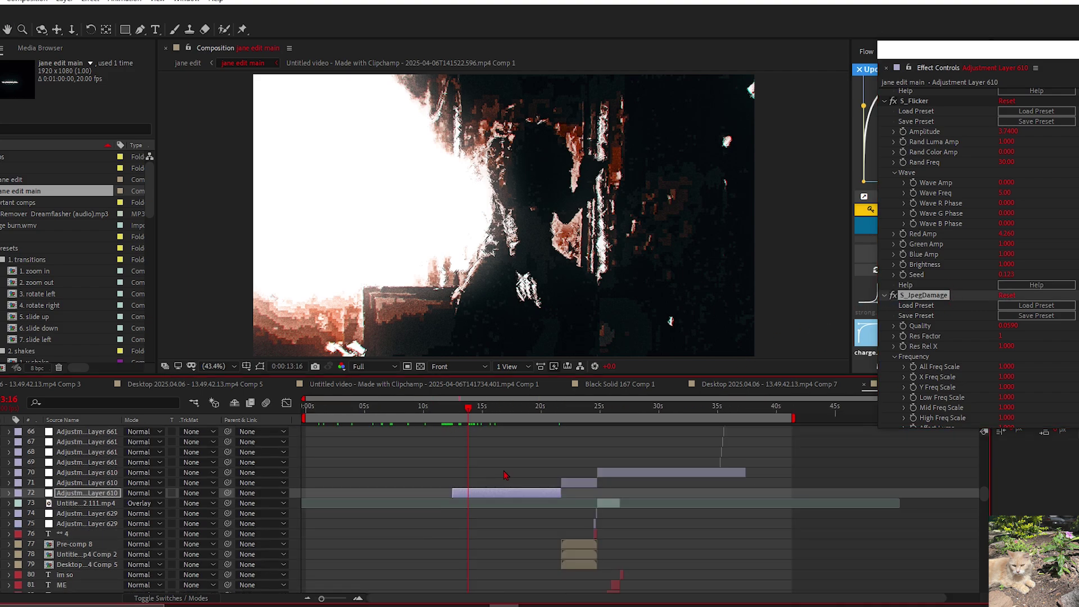
{"action": "left_click", "coordinate": [553, 411]}
{"action": "left_click_drag", "start_coordinate": [566, 412], "coordinate": [569, 412]}
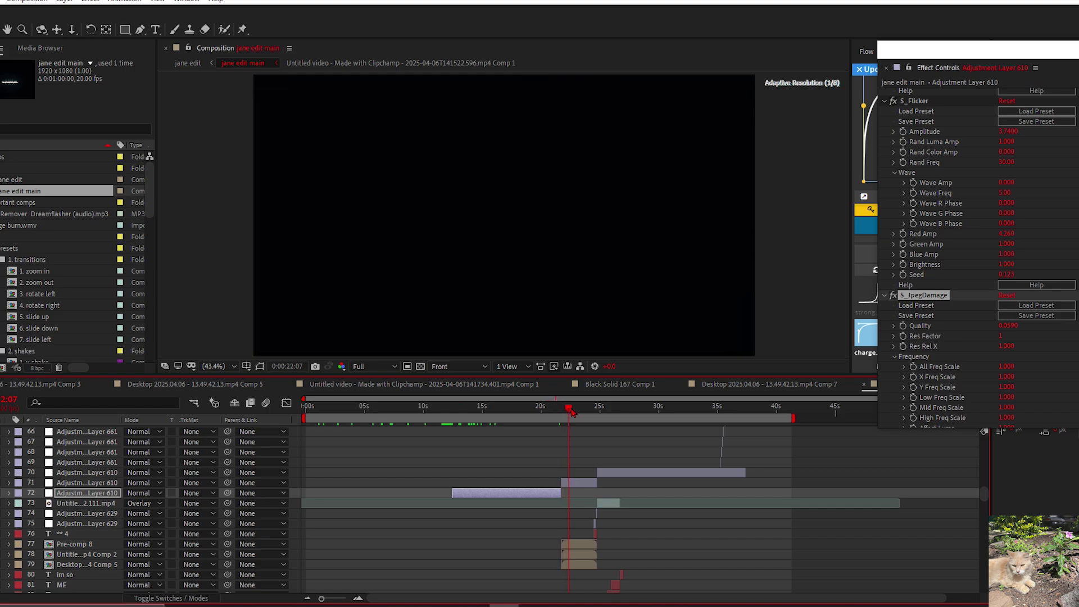
{"action": "left_click", "coordinate": [585, 482]}
{"action": "left_click", "coordinate": [458, 410]}
{"action": "left_click", "coordinate": [480, 494]}
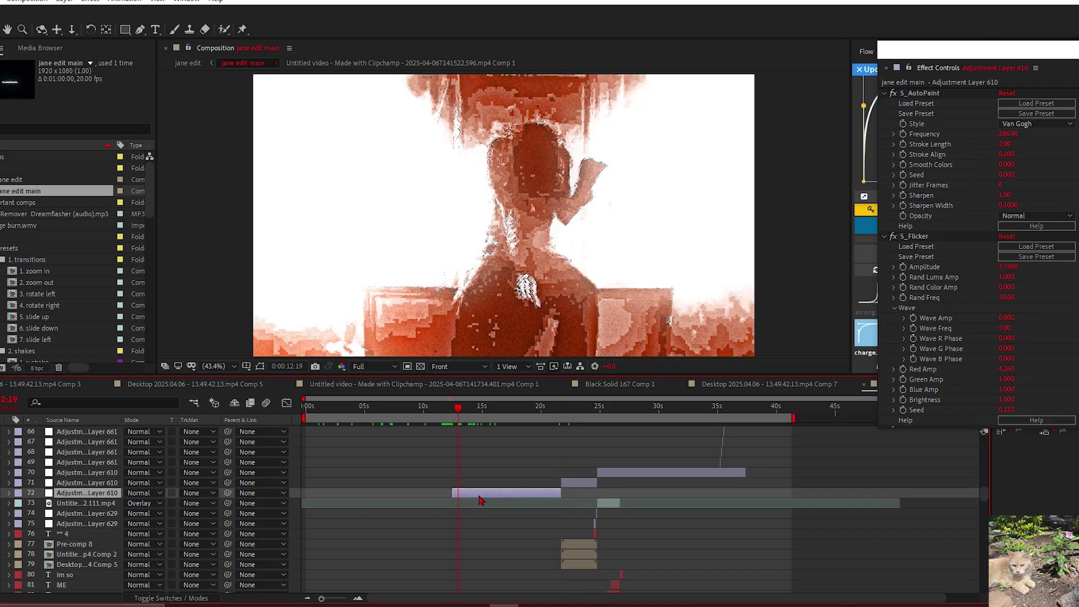
{"action": "left_click", "coordinate": [949, 239]}
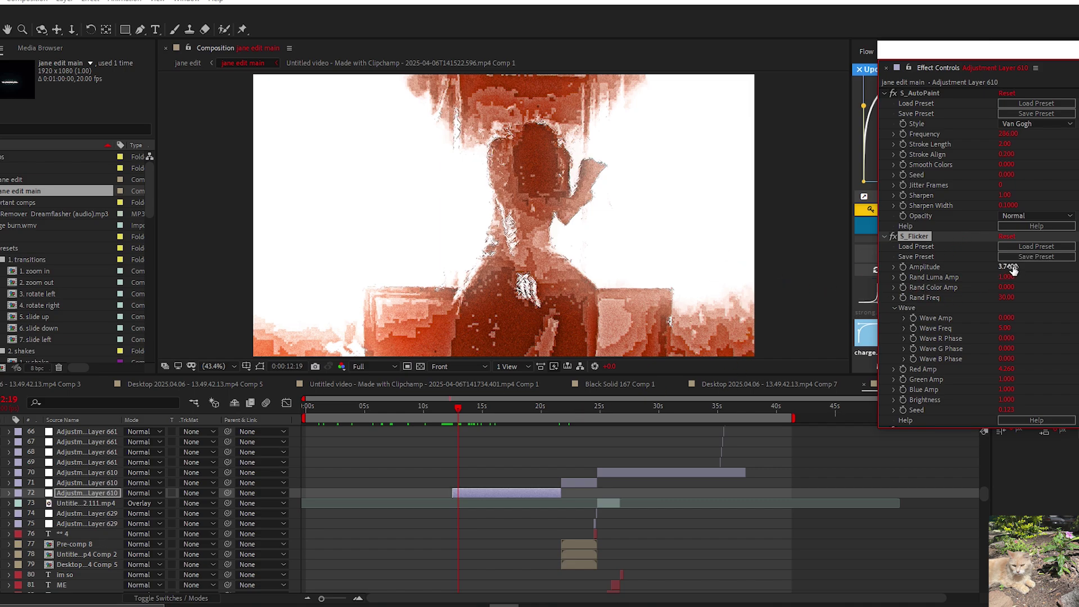
Step: Move around the start of the layer 72 section and reduce the composition preview resolution to Quarter
{"action": "left_click", "coordinate": [478, 408]}
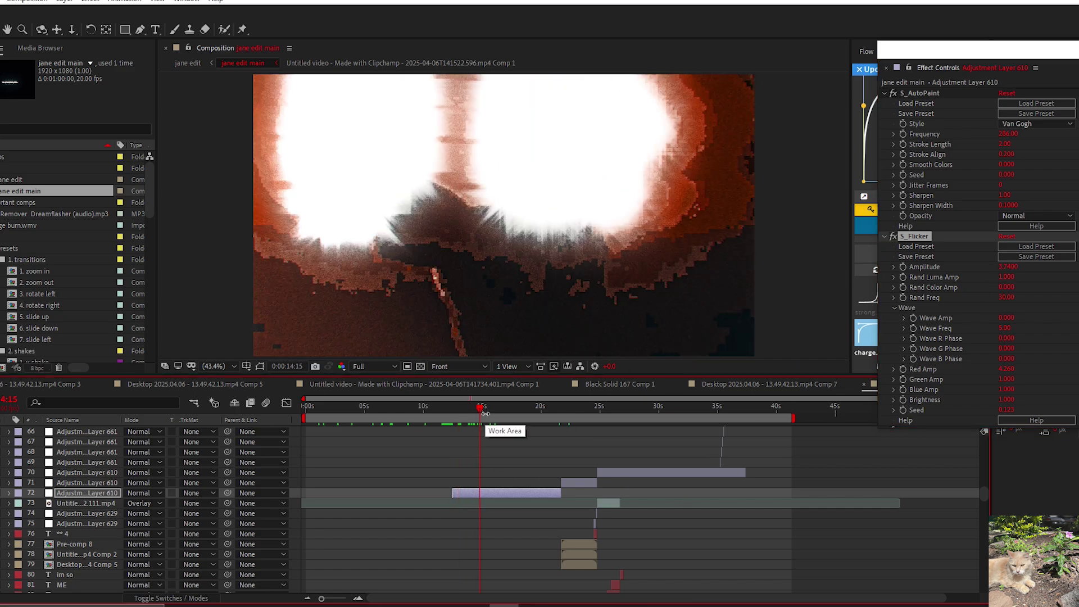
{"action": "scroll", "coordinate": [458, 450], "scroll_direction": "up", "scroll_amount": 3}
{"action": "left_click_drag", "start_coordinate": [482, 414], "coordinate": [470, 413]}
{"action": "scroll", "coordinate": [458, 450], "scroll_direction": "left", "scroll_amount": 2}
{"action": "left_click", "coordinate": [476, 414]}
{"action": "left_click", "coordinate": [373, 366]}
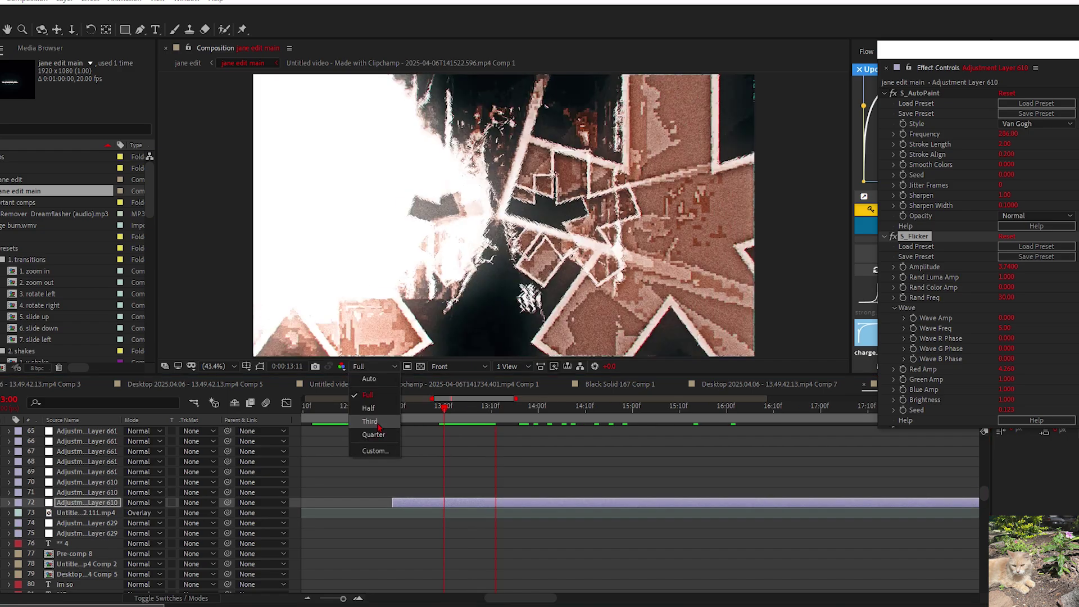
{"action": "left_click", "coordinate": [375, 421]}
Step: Preview the section from 0:00:12:10 with S_Flicker on layer 72 disabled
{"action": "left_click_drag", "start_coordinate": [457, 409], "coordinate": [398, 410]}
{"action": "key", "text": "space"}
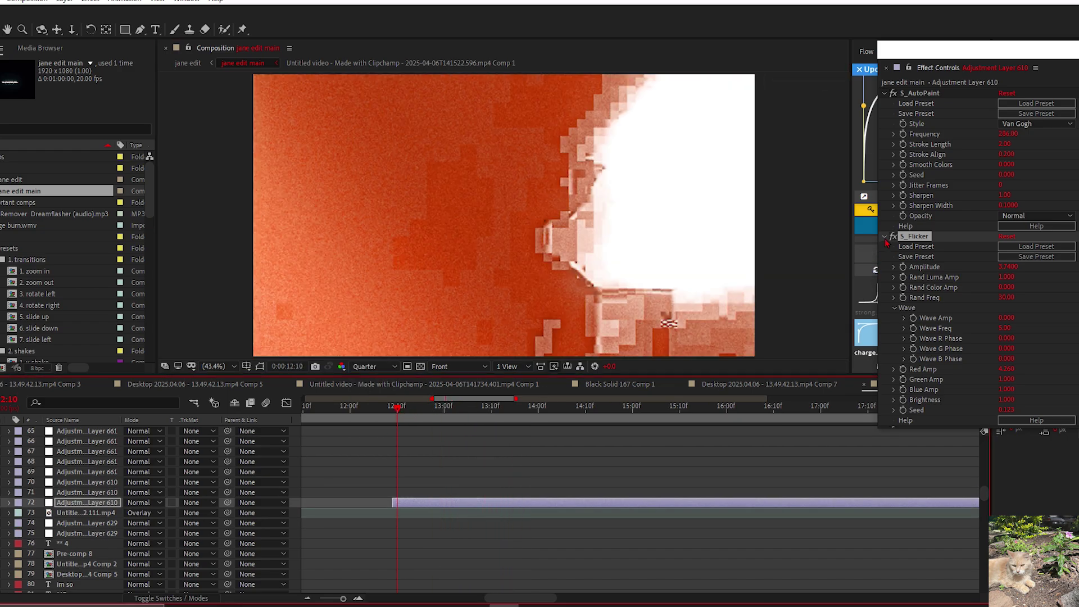
{"action": "key", "text": "space"}
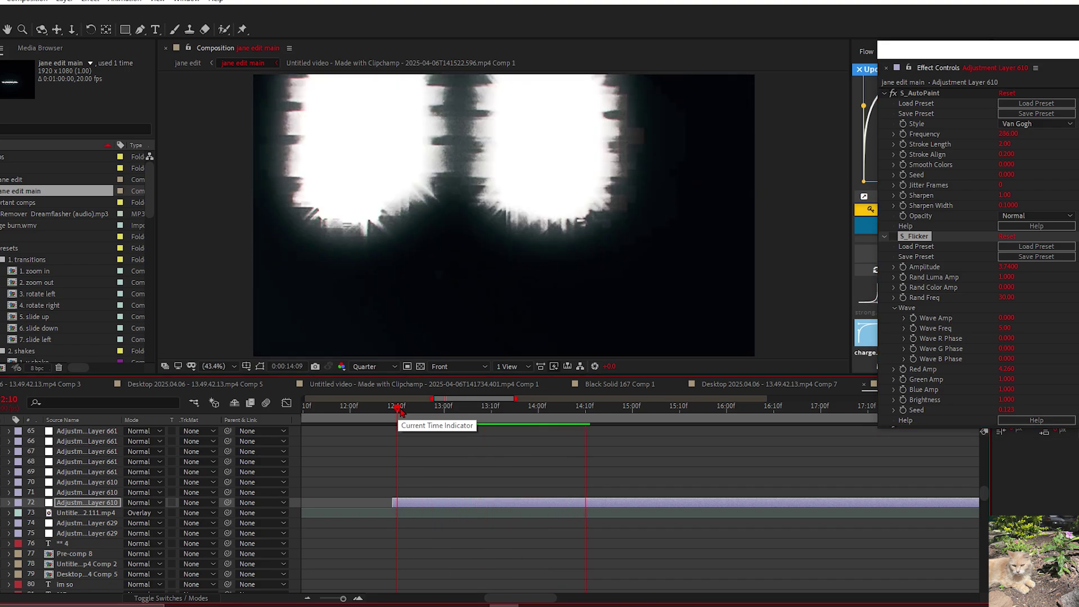
{"action": "scroll", "coordinate": [566, 481], "scroll_direction": "down", "scroll_amount": 2}
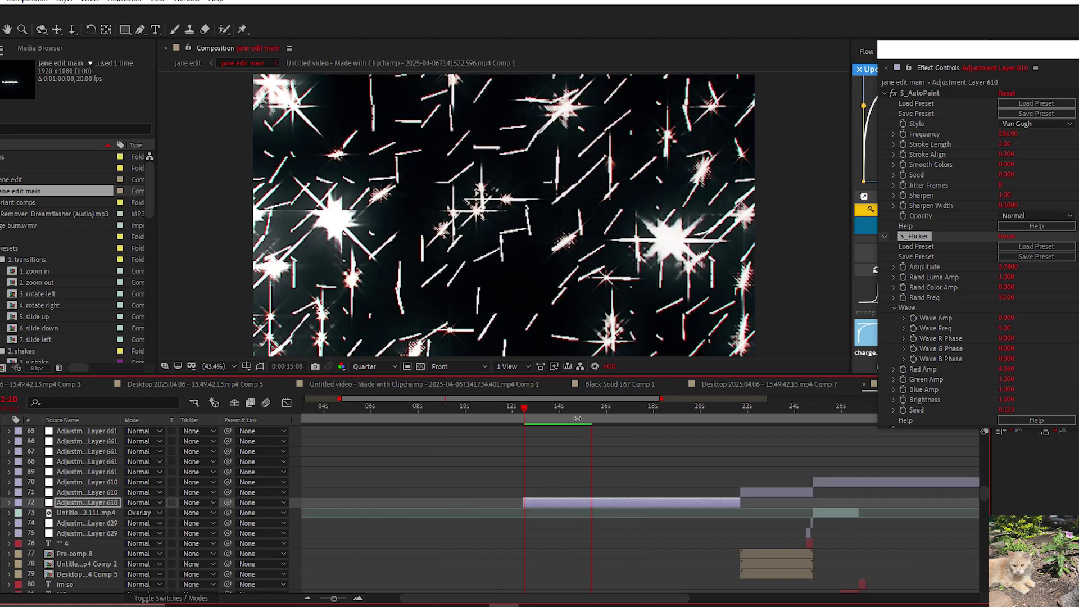
{"action": "left_click_drag", "start_coordinate": [614, 454], "coordinate": [540, 461]}
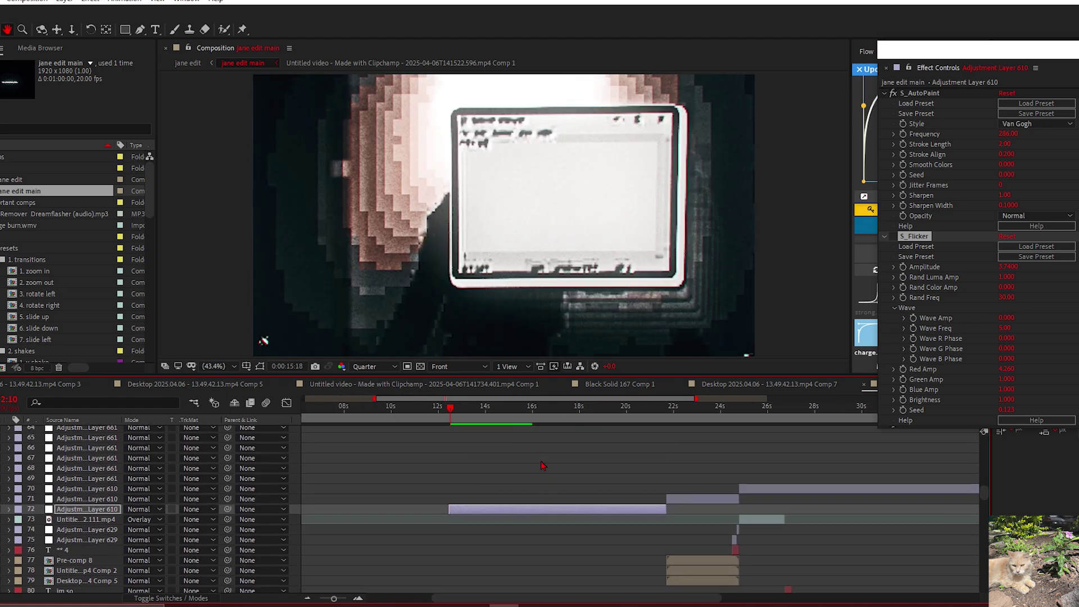
Step: Go to 0:00:13:07 and try a Red Amp of 1 in the S_Flicker effect on layer 72
{"action": "left_click", "coordinate": [470, 408]}
{"action": "scroll", "coordinate": [977, 338], "scroll_direction": "down", "scroll_amount": 3}
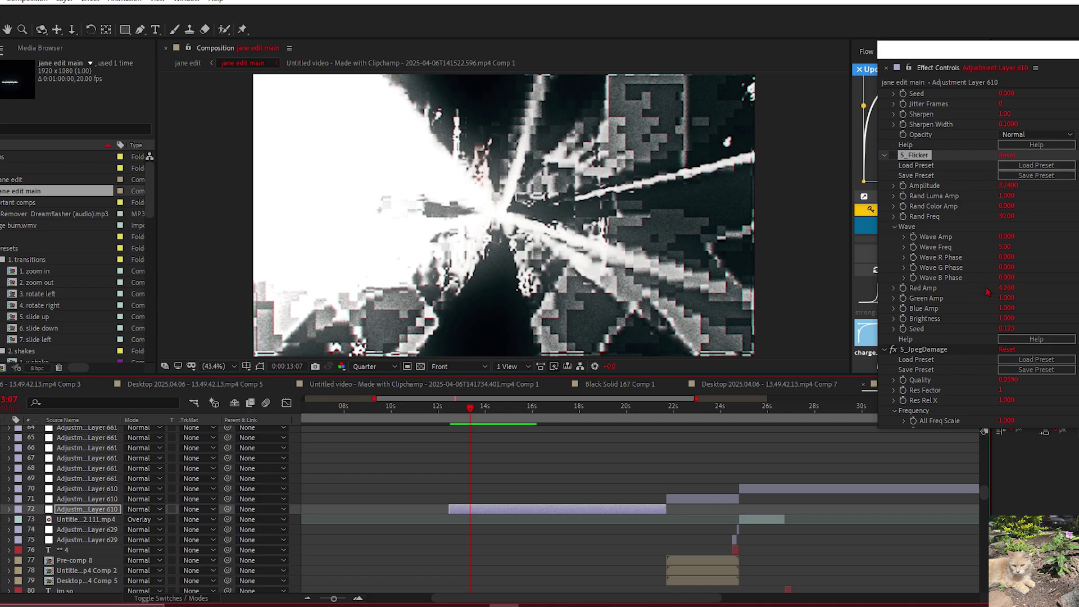
{"action": "left_click", "coordinate": [884, 176]}
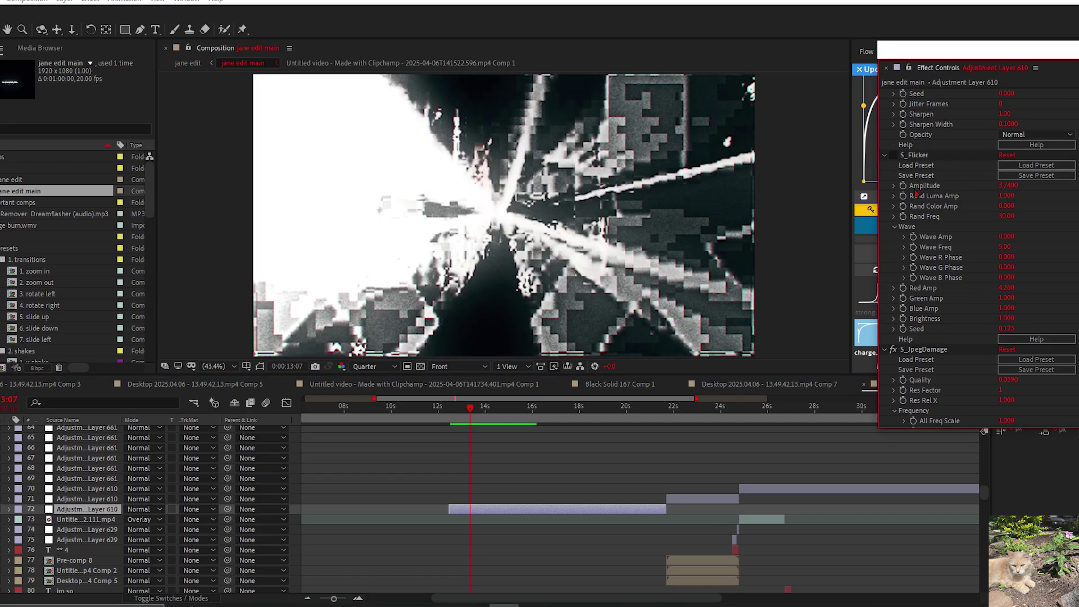
{"action": "type", "text": "1"}
{"action": "key", "text": "Return"}
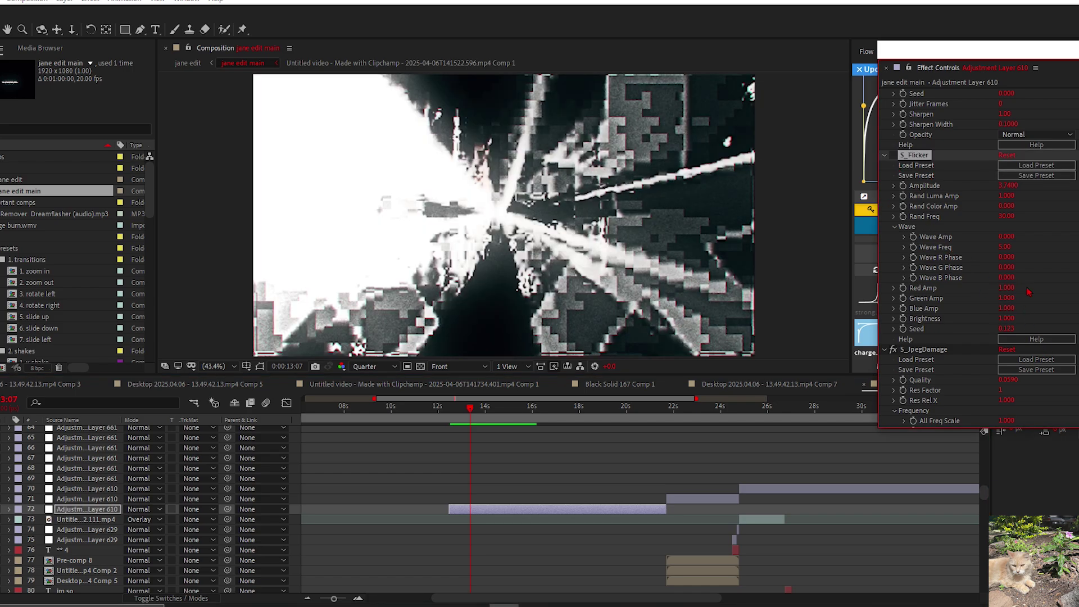
Step: Preview the section from 0:00:13:01 with S_Flicker enabled and its Red Amp at 1
{"action": "left_click", "coordinate": [478, 414]}
{"action": "left_click_drag", "start_coordinate": [477, 414], "coordinate": [462, 410]}
{"action": "key", "text": "space"}
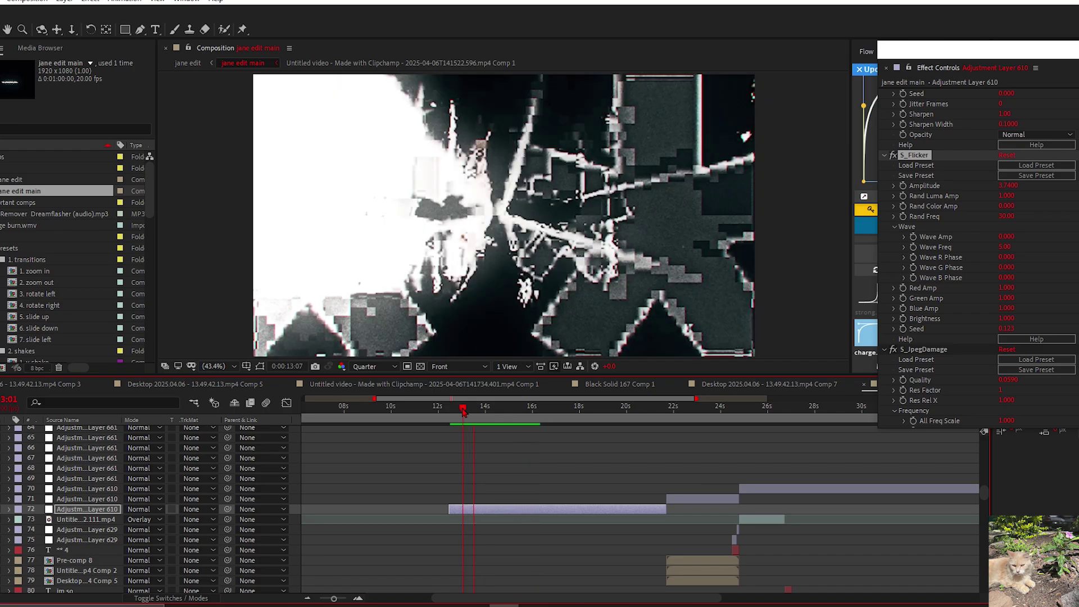
{"action": "key", "text": "space"}
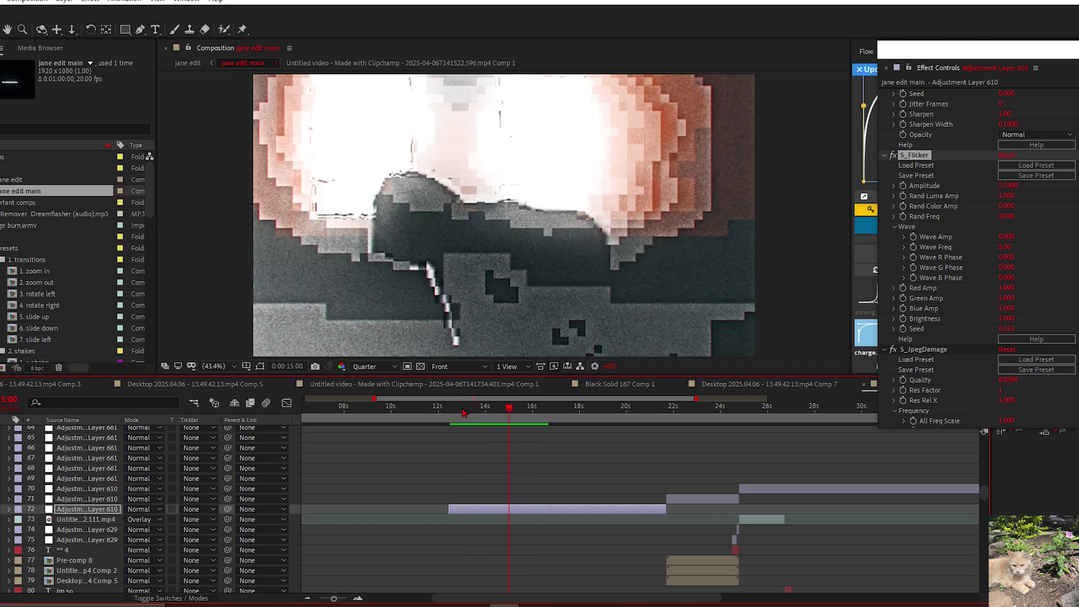
Step: Undo the Red Amp change and preview the flicker section from 0:00:13:07 and again from 0:00:14:09
{"action": "left_click", "coordinate": [463, 413]}
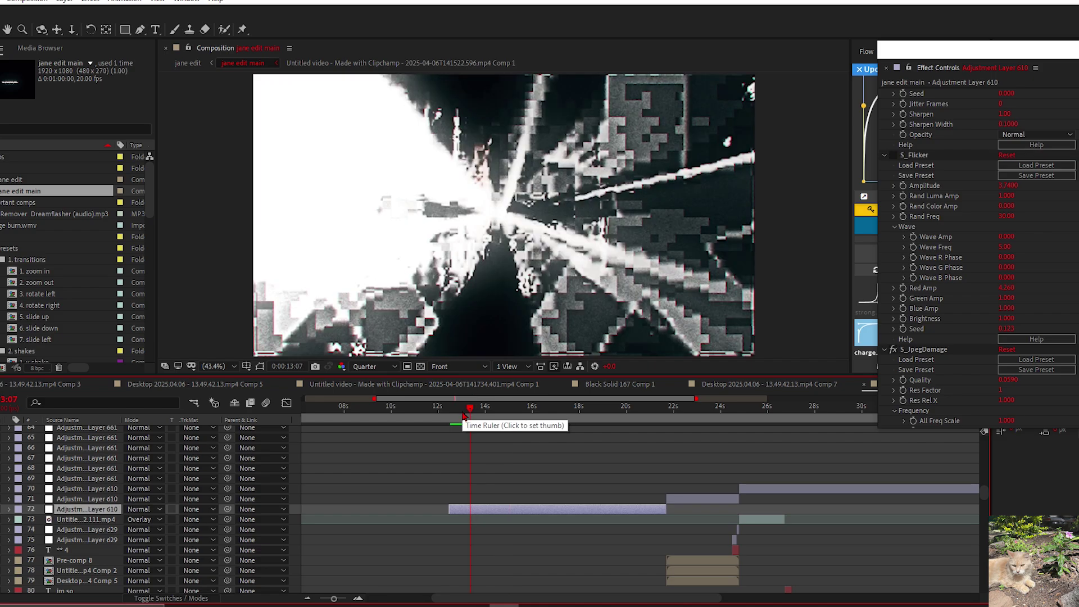
{"action": "key", "text": "space"}
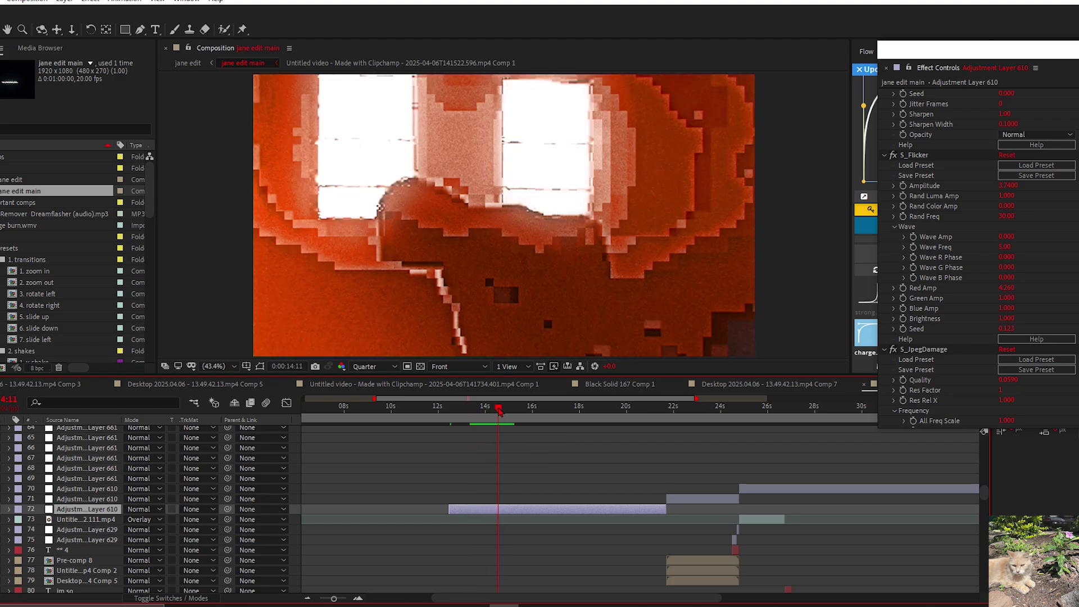
{"action": "scroll", "coordinate": [445, 496], "scroll_direction": "up", "scroll_amount": 5}
{"action": "scroll", "coordinate": [460, 489], "scroll_direction": "up", "scroll_amount": 10}
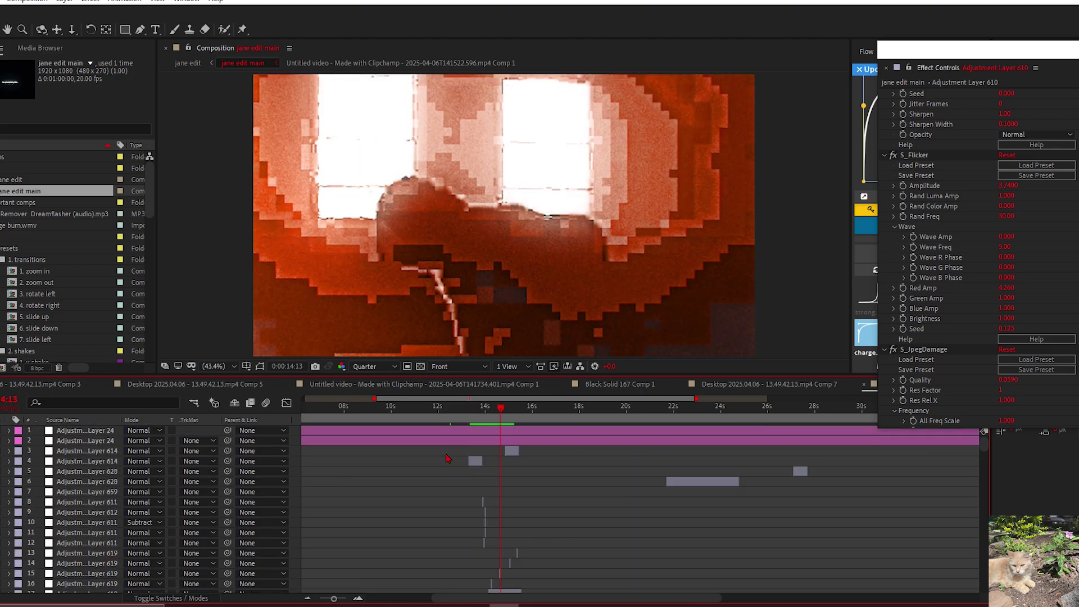
{"action": "key", "text": "ctrl+z"}
{"action": "left_click", "coordinate": [496, 410]}
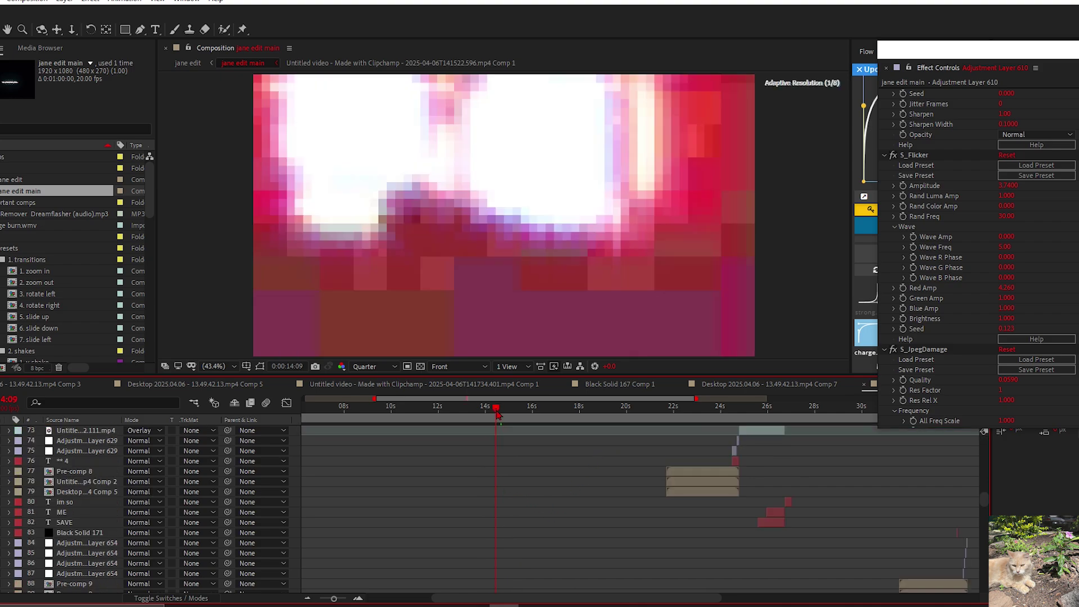
{"action": "key", "text": "space"}
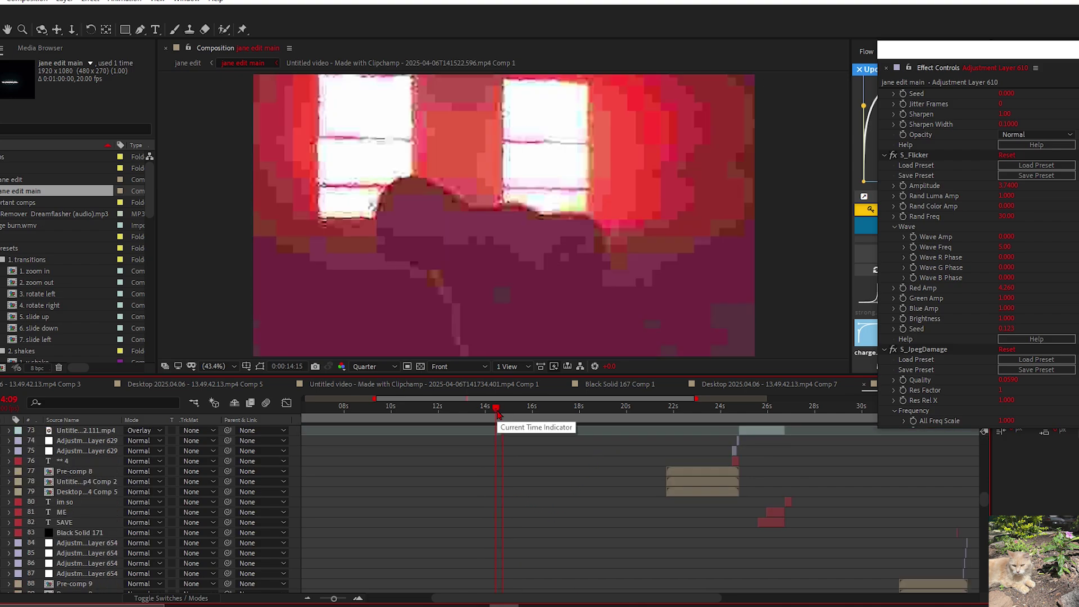
Step: Disable S_Glint on the Adjustment Layer 619 of layer 16 and try Turbulent Noise with the Basic fractal and Spline noise types
{"action": "scroll", "coordinate": [511, 440], "scroll_direction": "up", "scroll_amount": 5}
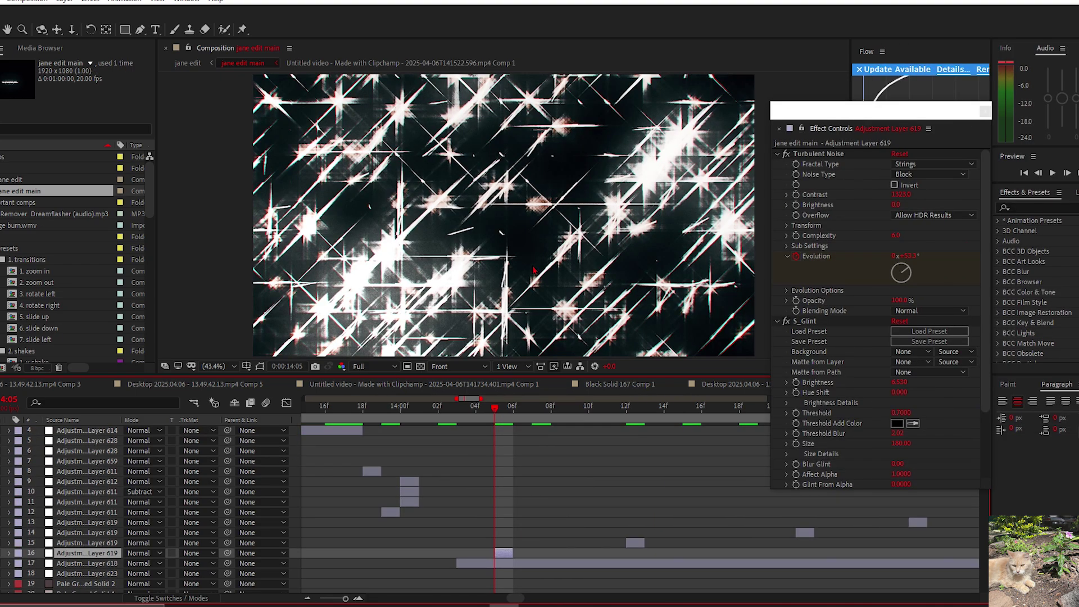
{"action": "left_click", "coordinate": [786, 321]}
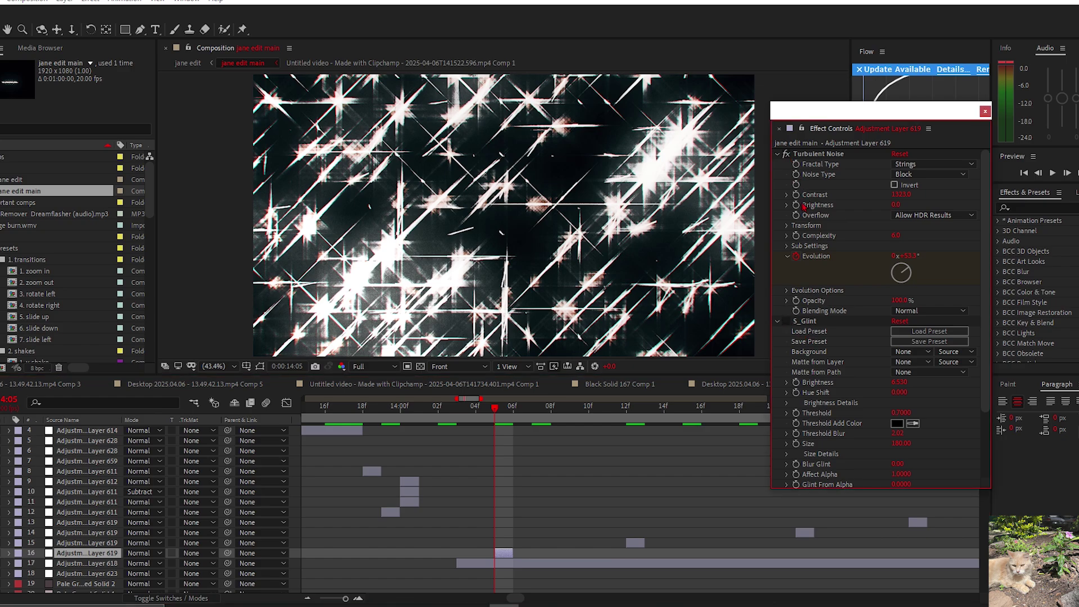
{"action": "left_click", "coordinate": [922, 174]}
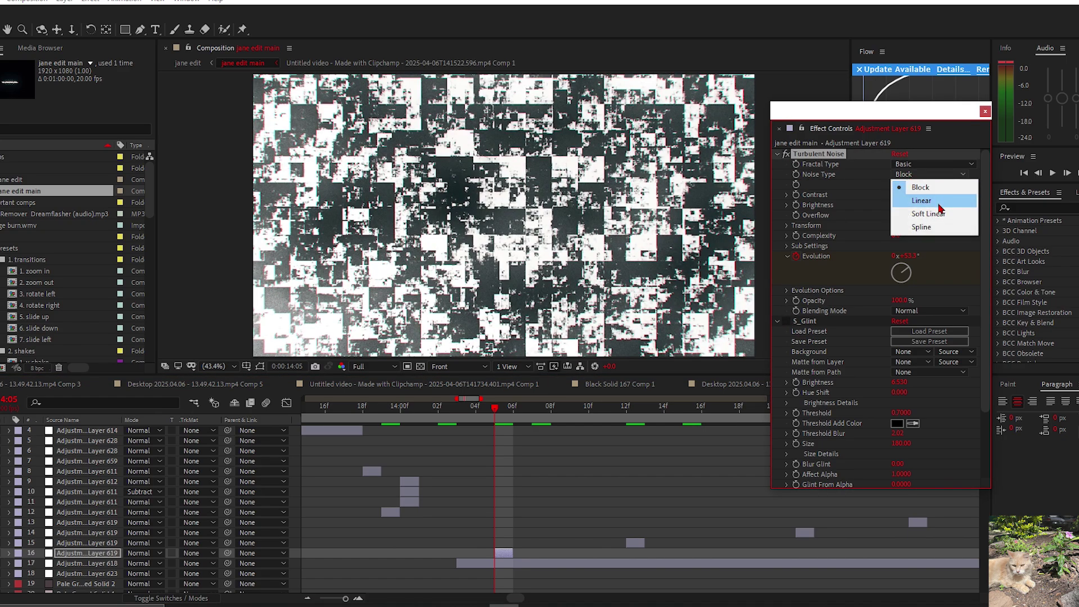
{"action": "left_click", "coordinate": [922, 226]}
{"action": "left_click", "coordinate": [933, 175]}
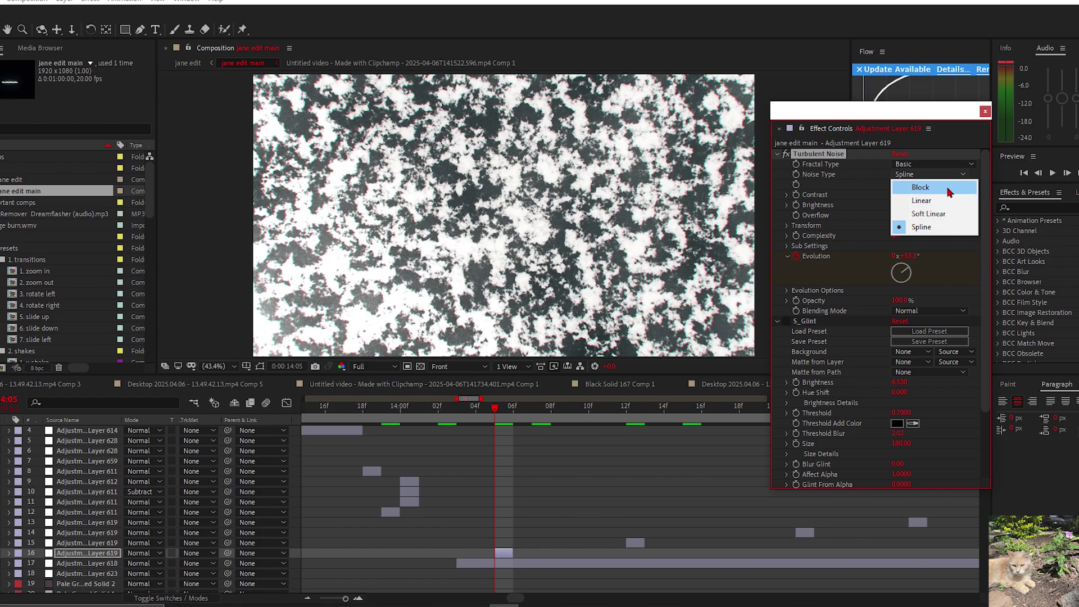
Step: Try the Block noise type and Strings fractal type in Turbulent Noise, raising its contrast to about 991
{"action": "left_click", "coordinate": [920, 187]}
{"action": "left_click", "coordinate": [933, 164]}
{"action": "left_click", "coordinate": [922, 389]}
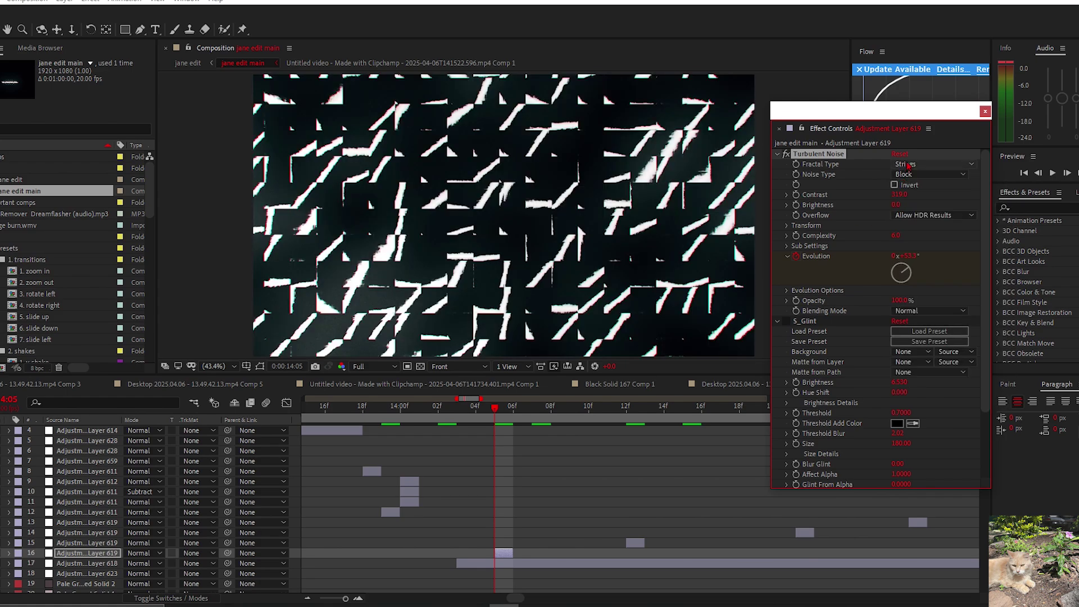
{"action": "left_click", "coordinate": [626, 415]}
{"action": "left_click", "coordinate": [638, 543]}
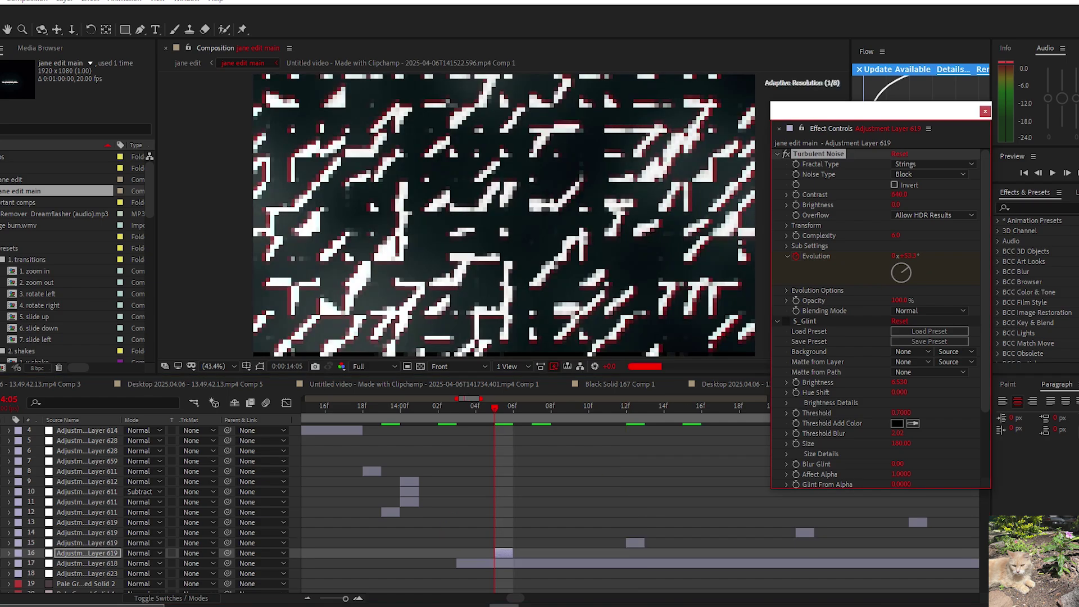
{"action": "left_click_drag", "start_coordinate": [901, 194], "coordinate": [877, 195]}
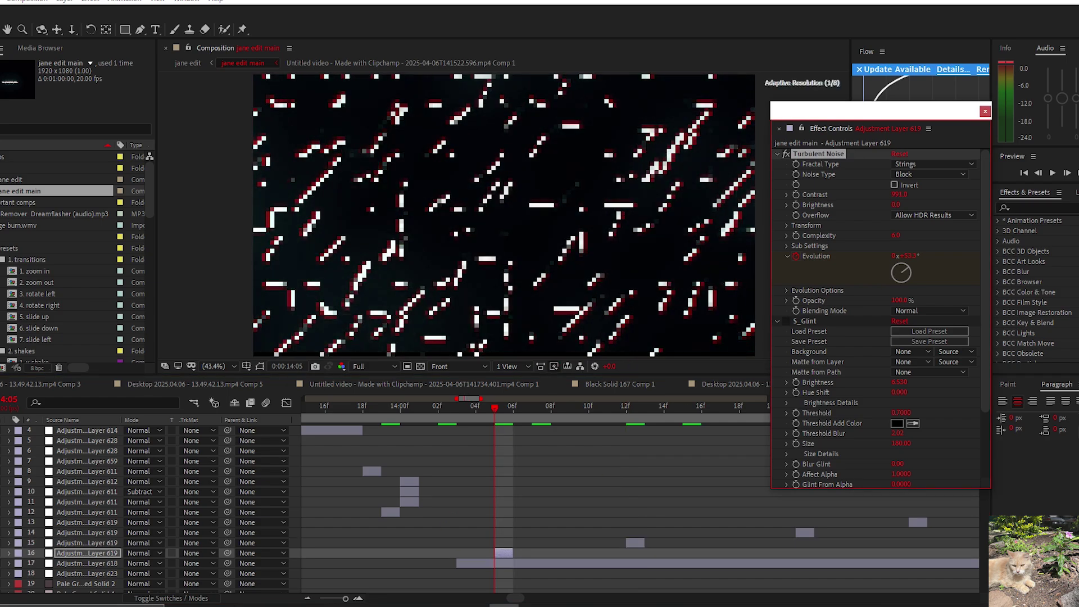
Step: Undo the trial Turbulent Noise changes on layer 16 and re-enable S_Glint
{"action": "key", "text": "ctrl+z"}
{"action": "key", "text": "ctrl+z"}
{"action": "key", "text": "ctrl+z"}
{"action": "key", "text": "ctrl+z"}
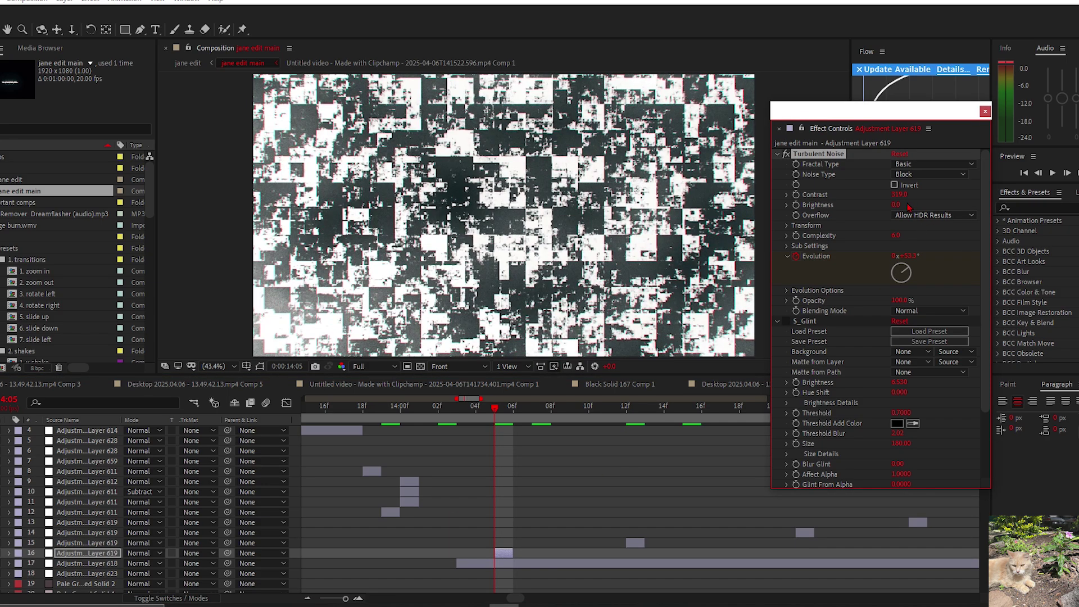
{"action": "key", "text": "ctrl+z"}
{"action": "key", "text": "ctrl+z"}
{"action": "left_click", "coordinate": [785, 321]}
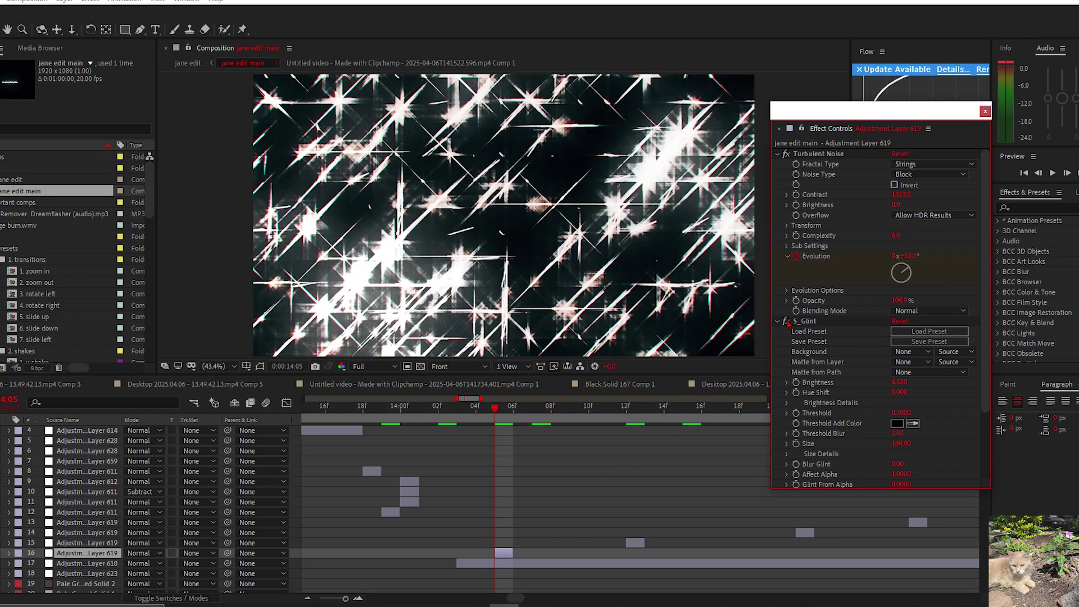
Step: Undo the last change and view the S_Glint sparkle flash of layer 15 at 0:00:14:12
{"action": "scroll", "coordinate": [536, 518], "scroll_direction": "up", "scroll_amount": 1}
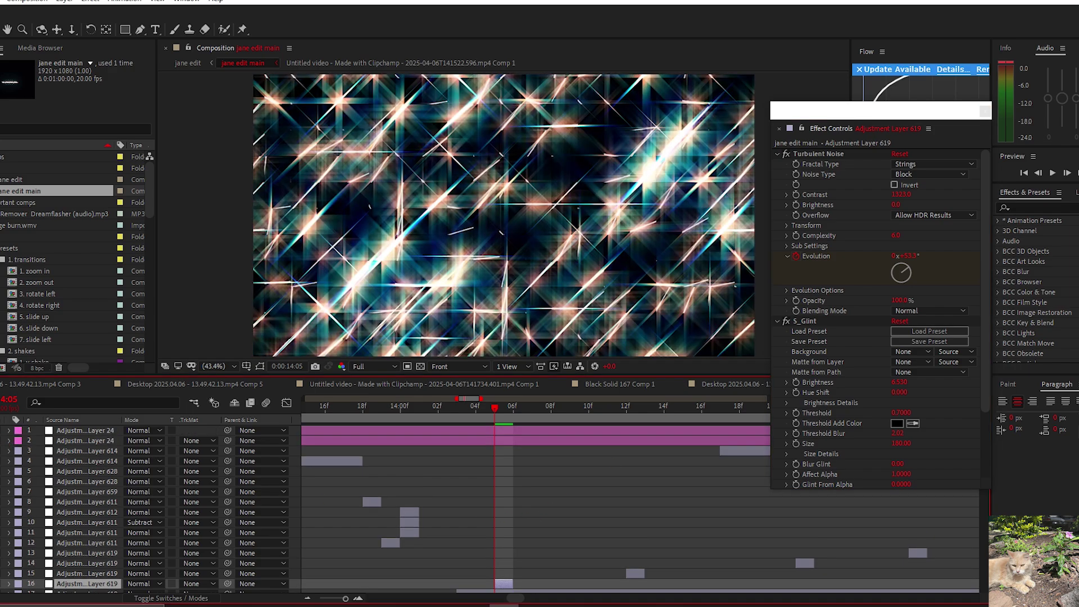
{"action": "key", "text": "ctrl+z"}
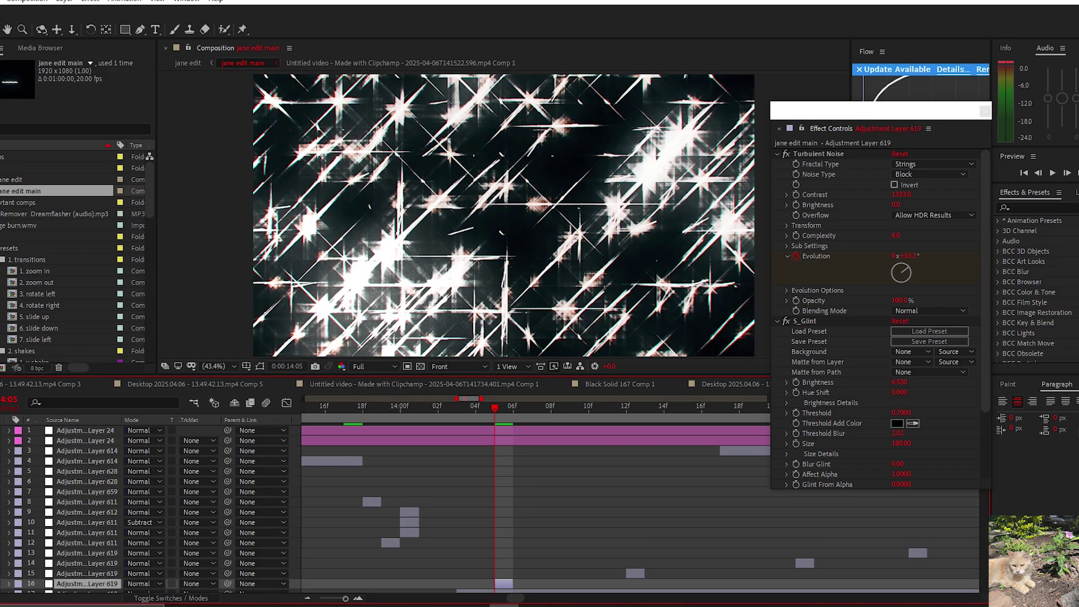
{"action": "left_click", "coordinate": [626, 408]}
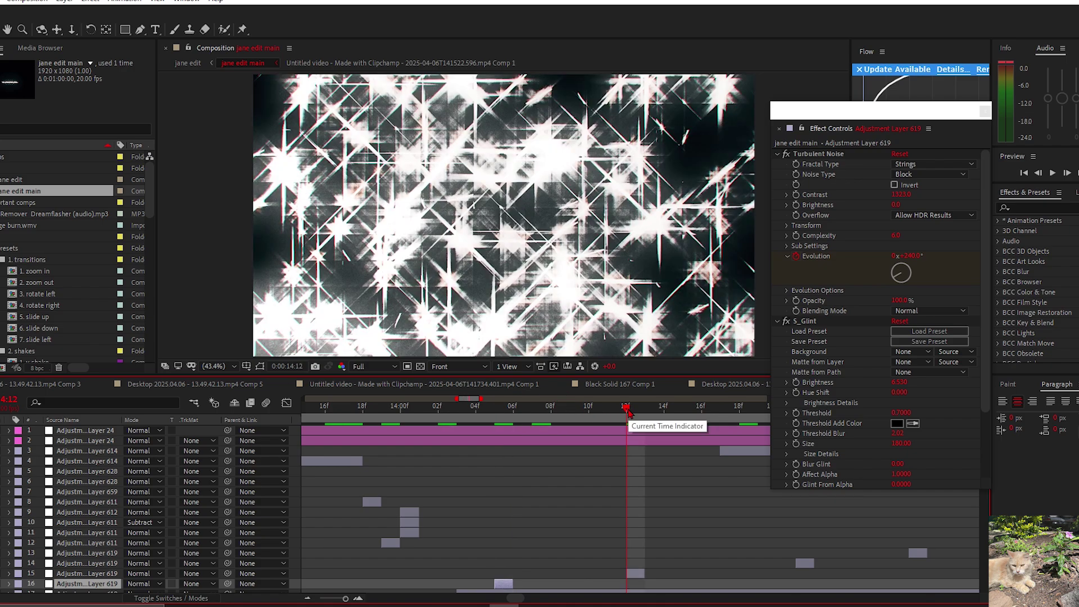
{"action": "left_click_drag", "start_coordinate": [706, 499], "coordinate": [634, 499]}
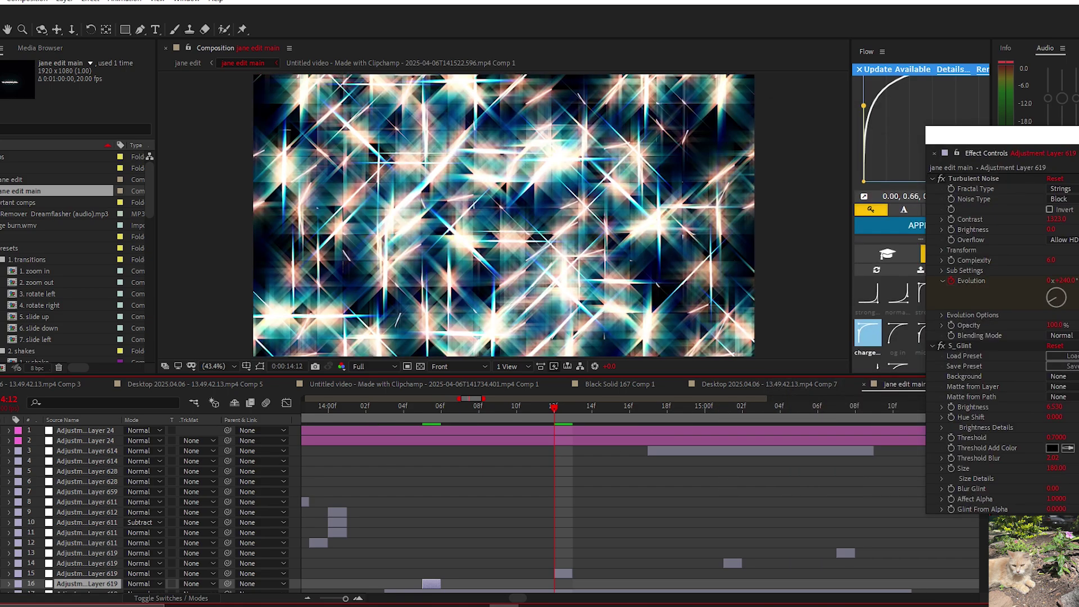
Step: Disable S_JpegDamage and S_Flicker on the Adjustment Layer 610 of layer 72 and preview from 0:00:14:14
{"action": "scroll", "coordinate": [641, 507], "scroll_direction": "down", "scroll_amount": 3}
{"action": "scroll", "coordinate": [640, 507], "scroll_direction": "right", "scroll_amount": 2}
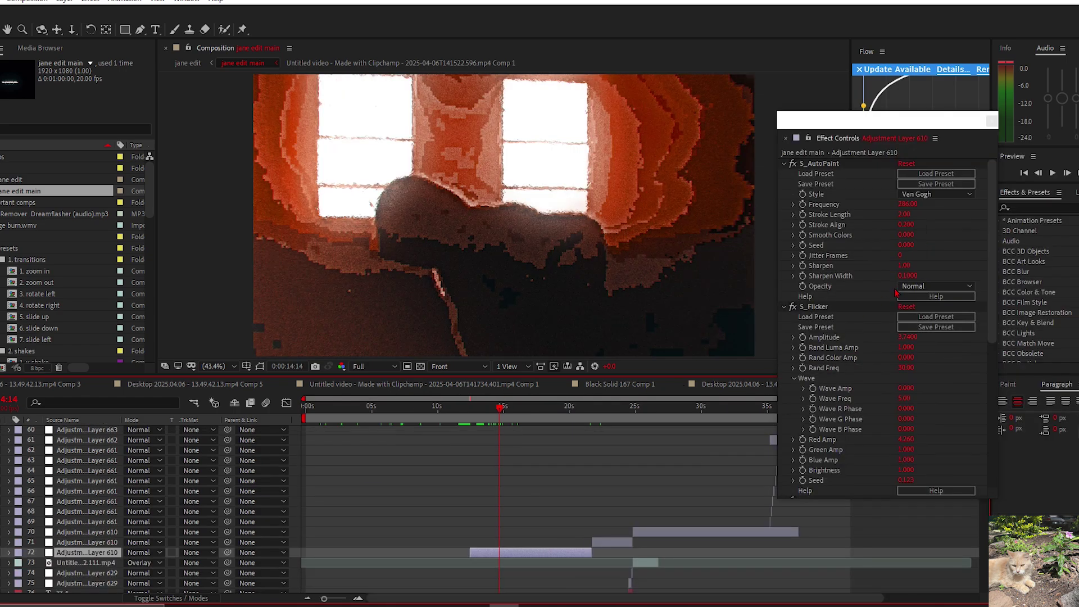
{"action": "scroll", "coordinate": [798, 313], "scroll_direction": "down", "scroll_amount": 5}
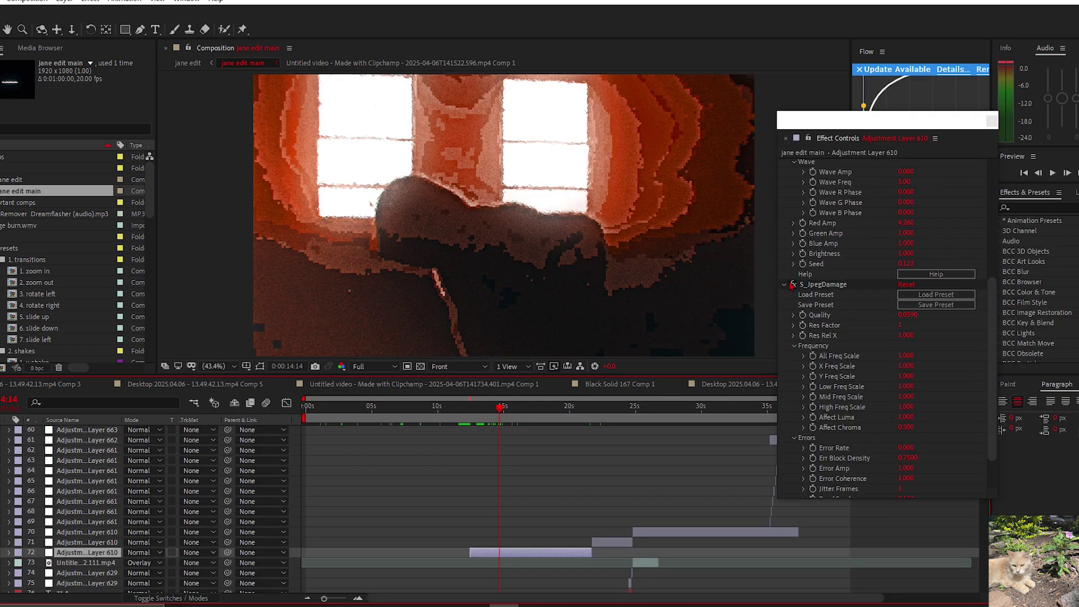
{"action": "left_click", "coordinate": [791, 285]}
{"action": "scroll", "coordinate": [789, 307], "scroll_direction": "up", "scroll_amount": 5}
{"action": "left_click", "coordinate": [793, 307]}
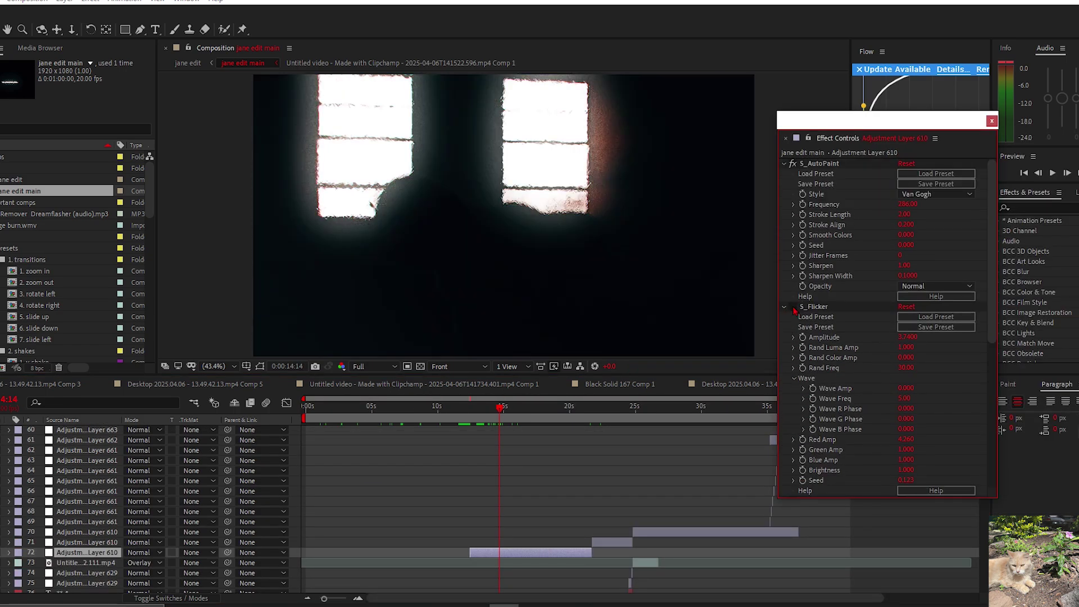
{"action": "key", "text": "space"}
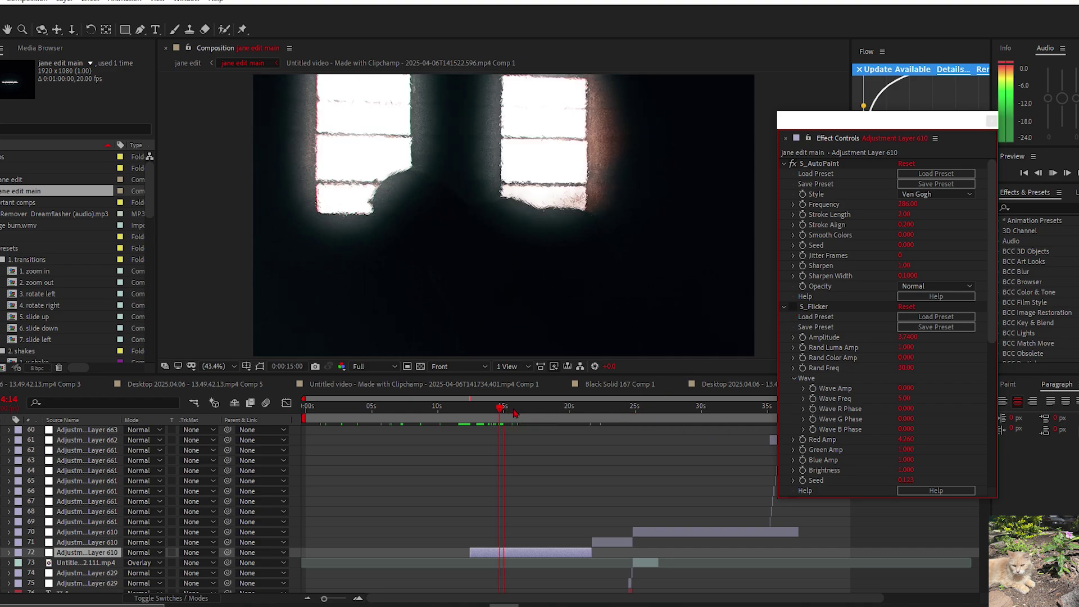
Step: Set the preview resolution to Third and show the Posterize Time effect of the Adjustment Layer 614 on layer 4
{"action": "left_click", "coordinate": [373, 366]}
{"action": "left_click", "coordinate": [368, 421]}
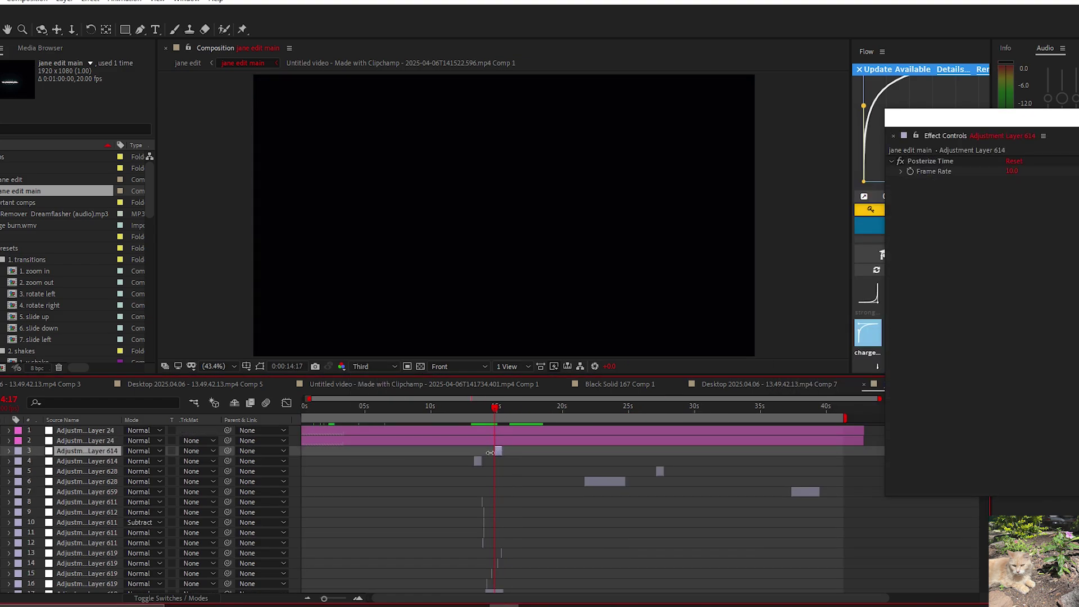
{"action": "left_click", "coordinate": [487, 456]}
{"action": "left_click_drag", "start_coordinate": [488, 444], "coordinate": [485, 411]}
{"action": "left_click", "coordinate": [496, 455]}
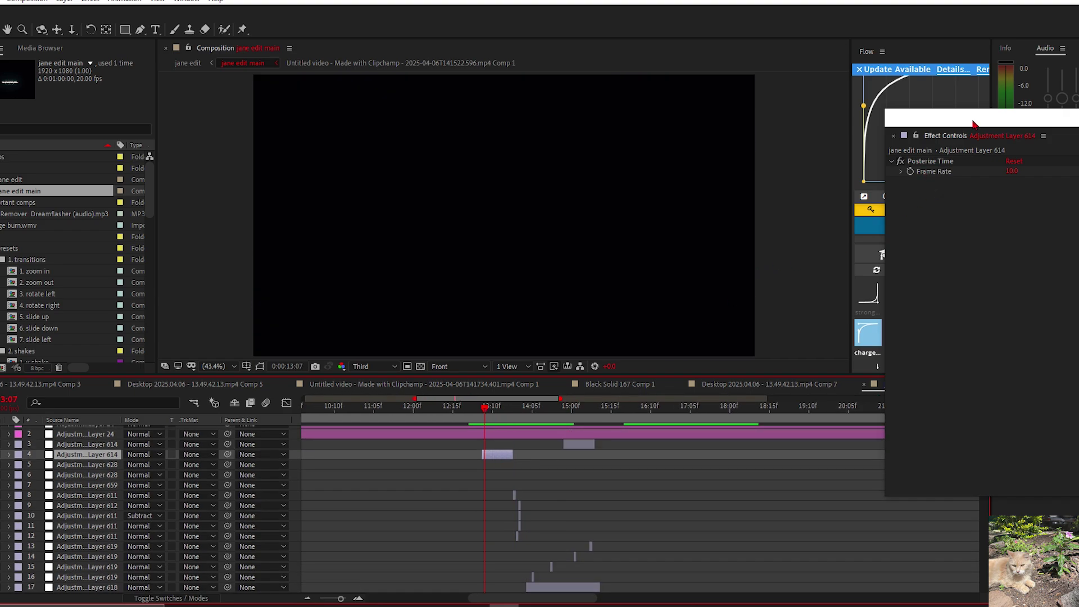
{"action": "left_click_drag", "start_coordinate": [974, 124], "coordinate": [879, 172]}
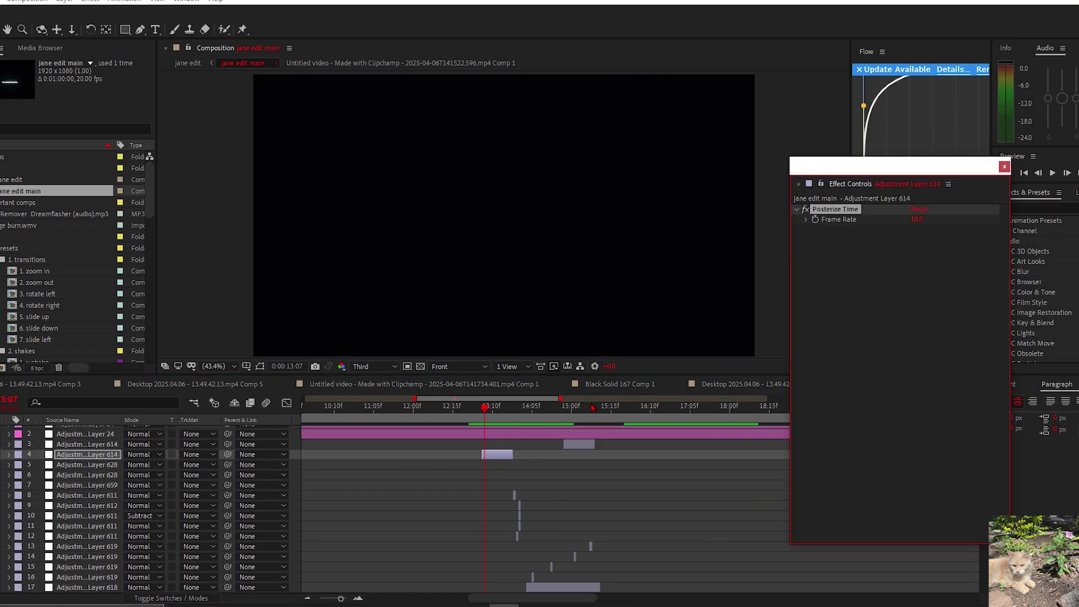
Step: Preview the Posterize Time sections of Adjustment Layer 614 from 0:00:13:09 and Adjustment Layer 624 from 0:00:17:18
{"action": "left_click", "coordinate": [478, 409]}
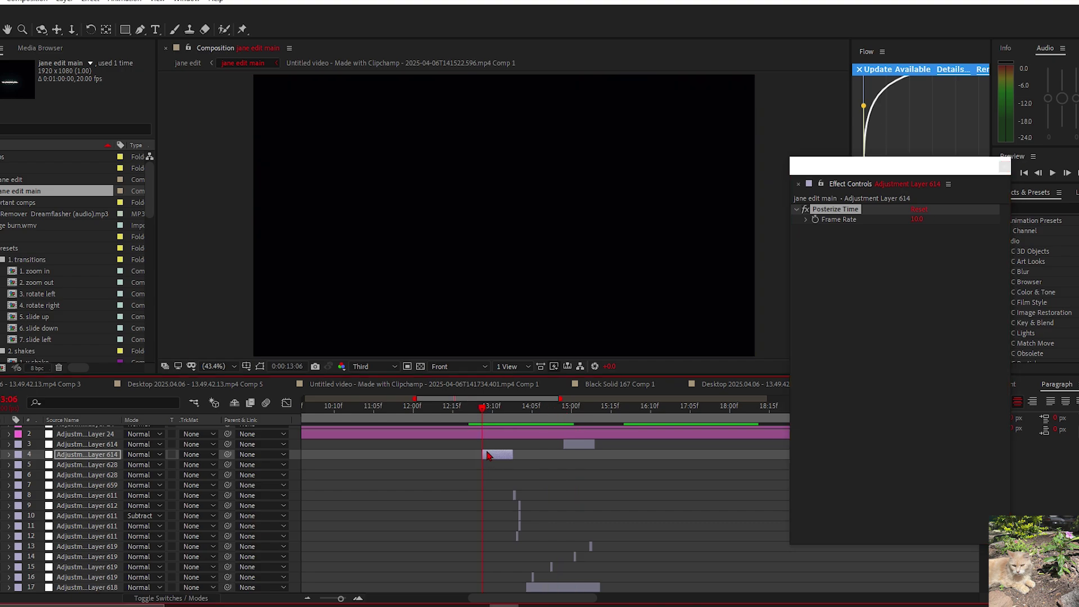
{"action": "scroll", "coordinate": [489, 444], "scroll_direction": "up", "scroll_amount": 2}
{"action": "left_click", "coordinate": [492, 411]}
{"action": "key", "text": "space"}
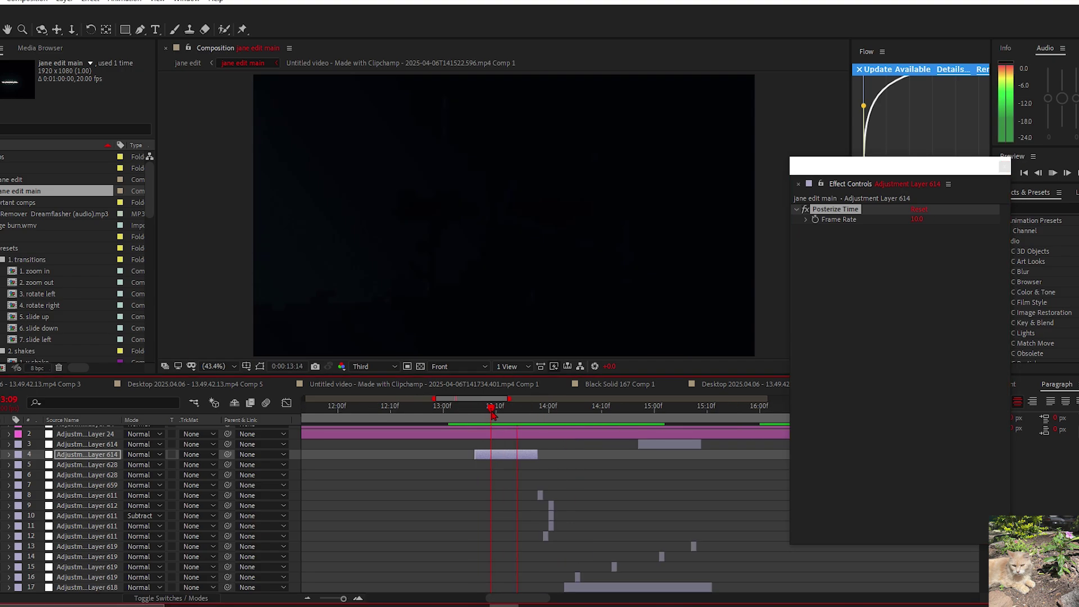
{"action": "left_click", "coordinate": [477, 411]}
{"action": "key", "text": "space"}
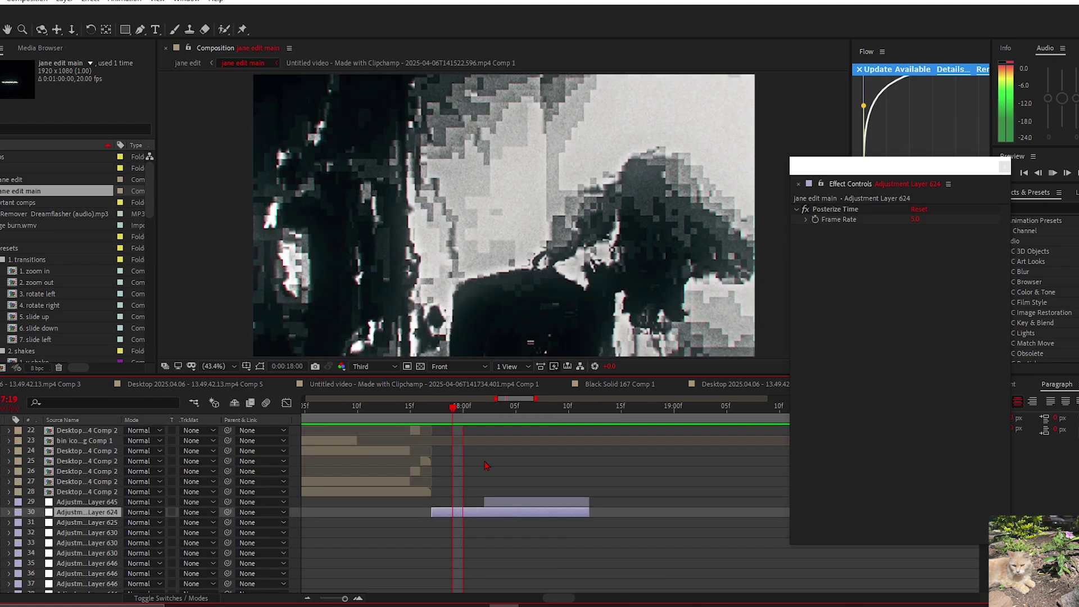
{"action": "left_click_drag", "start_coordinate": [464, 409], "coordinate": [442, 412]}
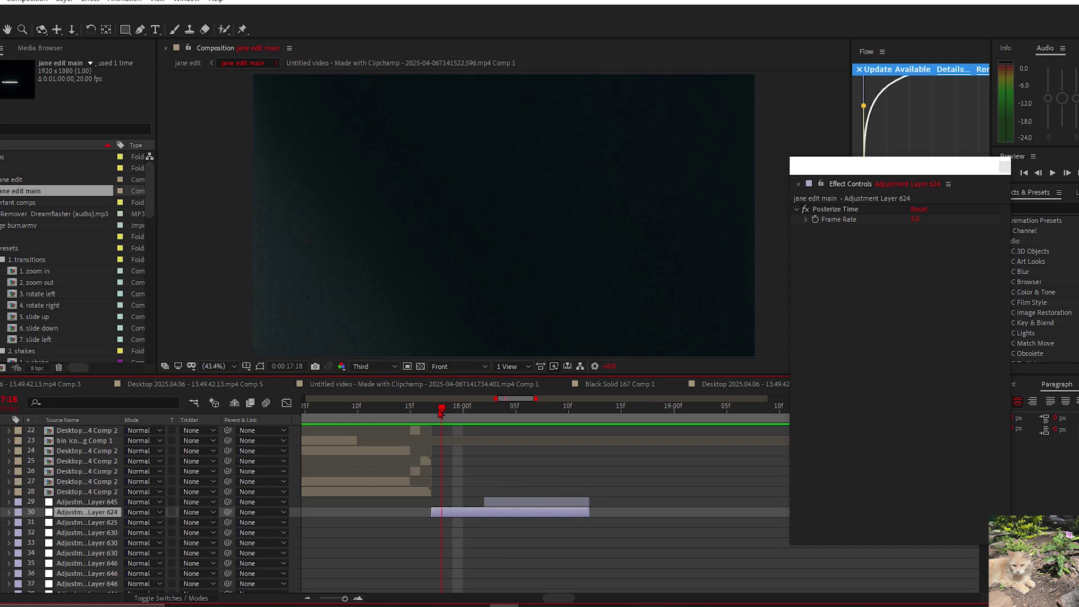
{"action": "key", "text": "space"}
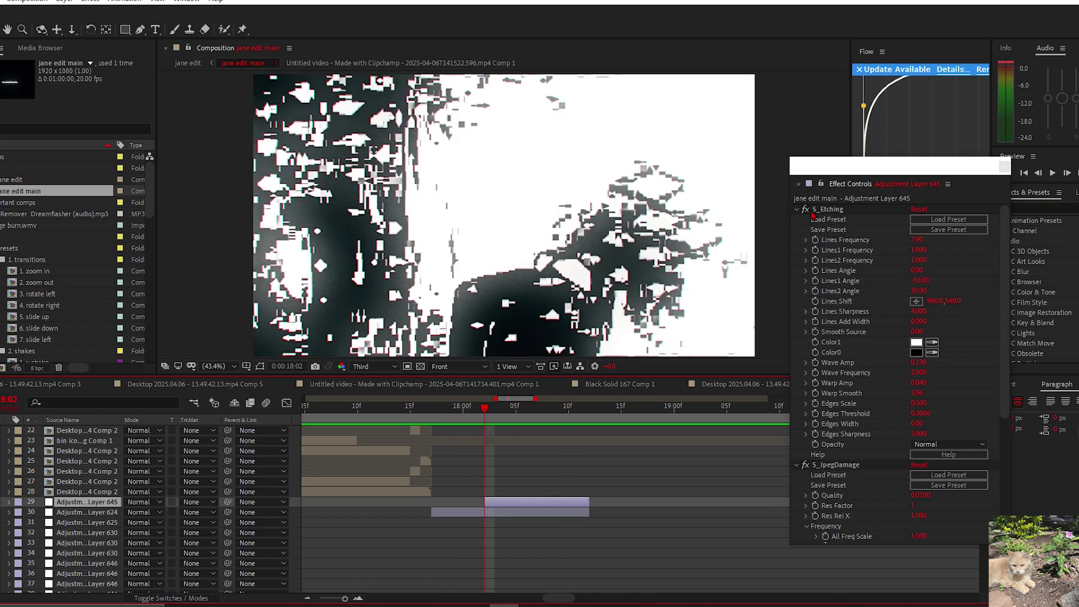
Step: Compare Adjustment Layer 645 with S_Etching off and on at 0:00:18:02 and review its S_JpegDamage settings
{"action": "left_click", "coordinate": [806, 209]}
{"action": "left_click", "coordinate": [805, 209]}
{"action": "scroll", "coordinate": [825, 375], "scroll_direction": "down", "scroll_amount": 1}
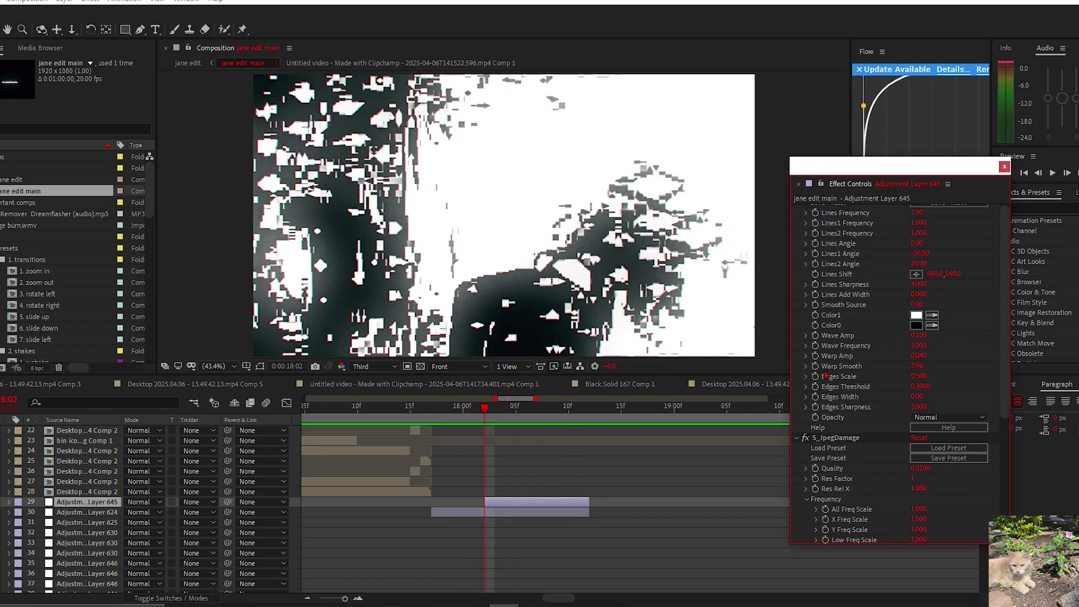
{"action": "scroll", "coordinate": [825, 375], "scroll_direction": "up", "scroll_amount": 1}
{"action": "left_click", "coordinate": [805, 209]}
{"action": "left_click", "coordinate": [806, 209]}
{"action": "scroll", "coordinate": [806, 322], "scroll_direction": "down", "scroll_amount": 6}
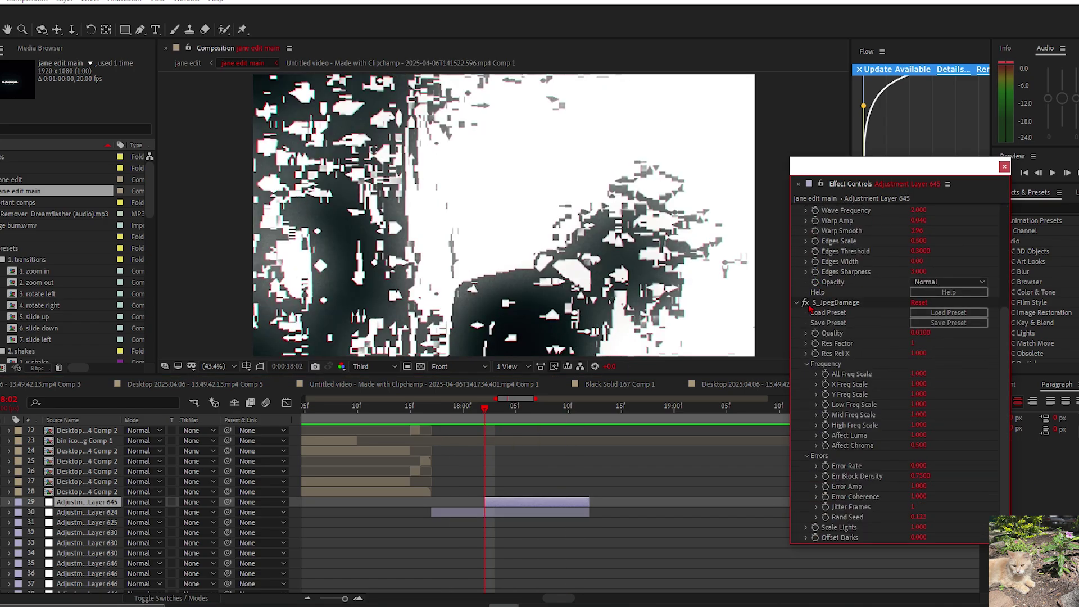
{"action": "scroll", "coordinate": [596, 501], "scroll_direction": "down", "scroll_amount": 2}
{"action": "scroll", "coordinate": [585, 505], "scroll_direction": "down", "scroll_amount": 3}
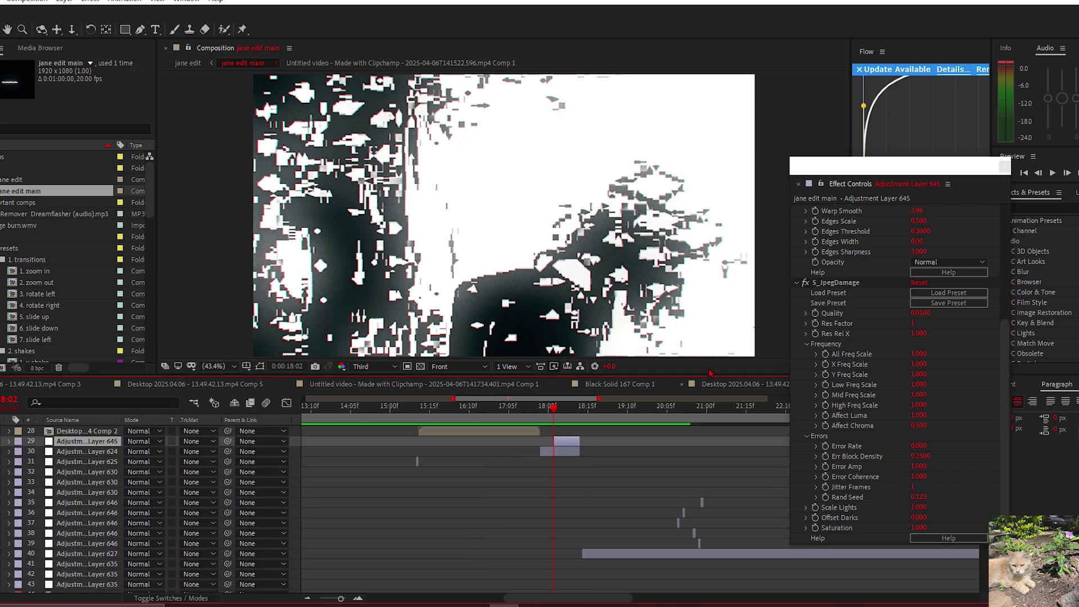
Step: Move the floating effect settings off the timeline, select the ** 3 text layer on layer 160 and go to 0:00:19:04
{"action": "left_click_drag", "start_coordinate": [910, 172], "coordinate": [981, 26]}
{"action": "scroll", "coordinate": [621, 471], "scroll_direction": "down", "scroll_amount": 20}
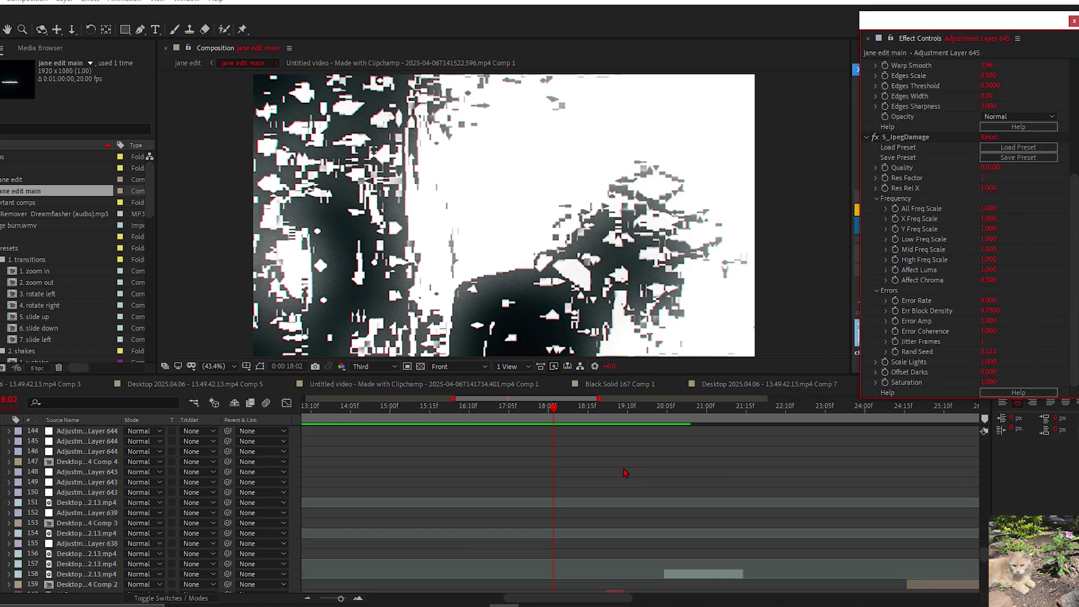
{"action": "scroll", "coordinate": [621, 471], "scroll_direction": "up", "scroll_amount": 5}
{"action": "left_click_drag", "start_coordinate": [579, 416], "coordinate": [600, 419]}
{"action": "left_click_drag", "start_coordinate": [600, 487], "coordinate": [572, 481]}
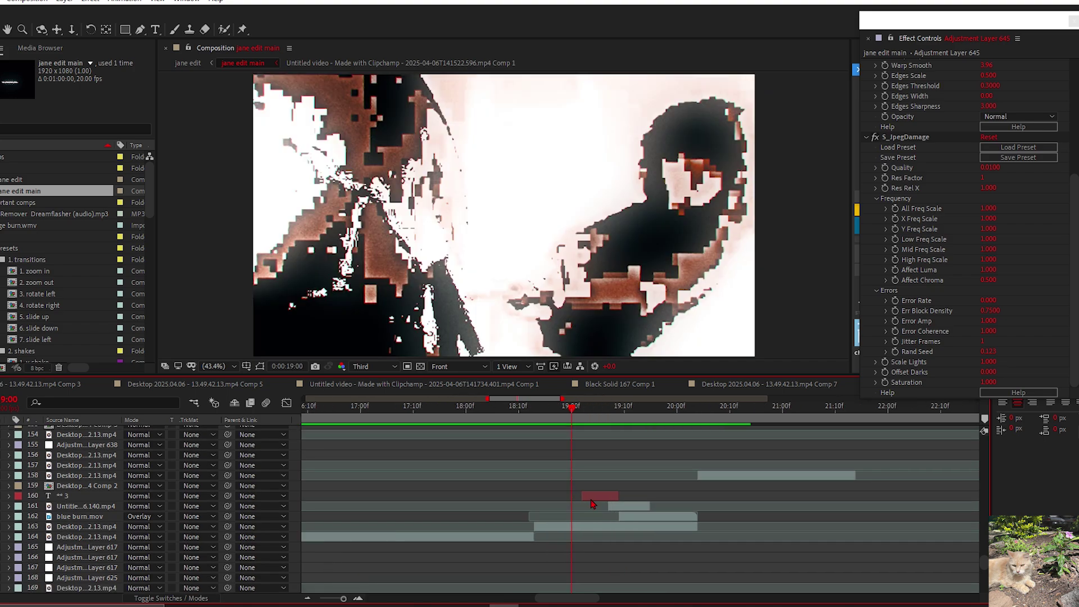
{"action": "left_click", "coordinate": [587, 496]}
{"action": "scroll", "coordinate": [587, 483], "scroll_direction": "up", "scroll_amount": 5}
{"action": "left_click", "coordinate": [587, 416]}
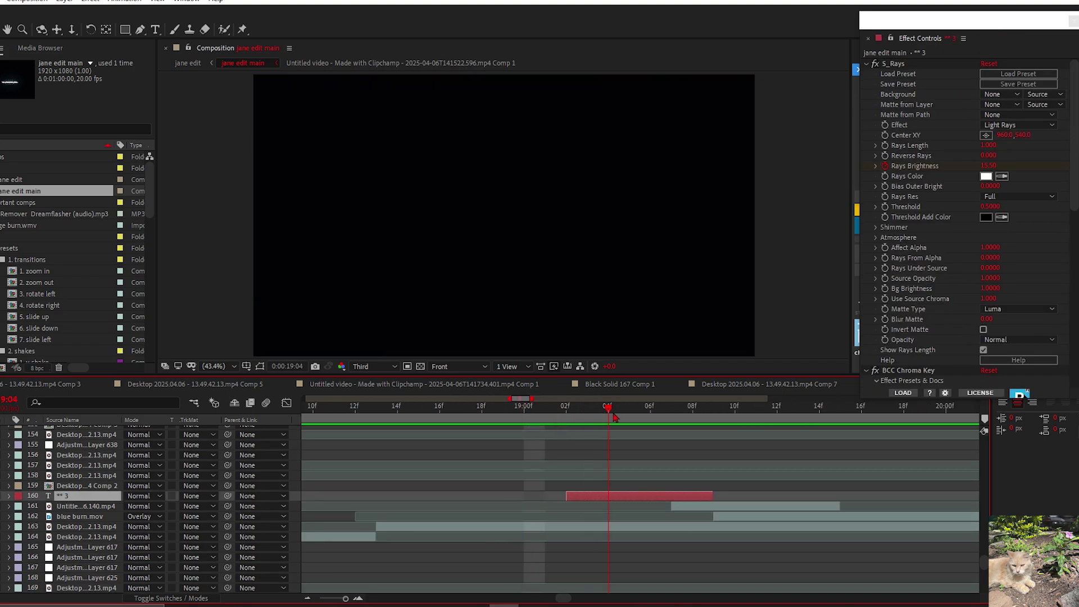
Step: Disable S_WarpRepeat on the ** 3 text layer and scrub from 0:00:19:05 to 0:00:19:08
{"action": "left_click_drag", "start_coordinate": [614, 416], "coordinate": [629, 419]}
{"action": "left_click_drag", "start_coordinate": [355, 518], "coordinate": [396, 513]}
{"action": "scroll", "coordinate": [703, 480], "scroll_direction": "down", "scroll_amount": 5}
{"action": "scroll", "coordinate": [438, 506], "scroll_direction": "up", "scroll_amount": 4}
{"action": "scroll", "coordinate": [905, 168], "scroll_direction": "down", "scroll_amount": 10}
{"action": "left_click", "coordinate": [875, 117]}
{"action": "left_click", "coordinate": [876, 117]}
{"action": "left_click", "coordinate": [876, 117]}
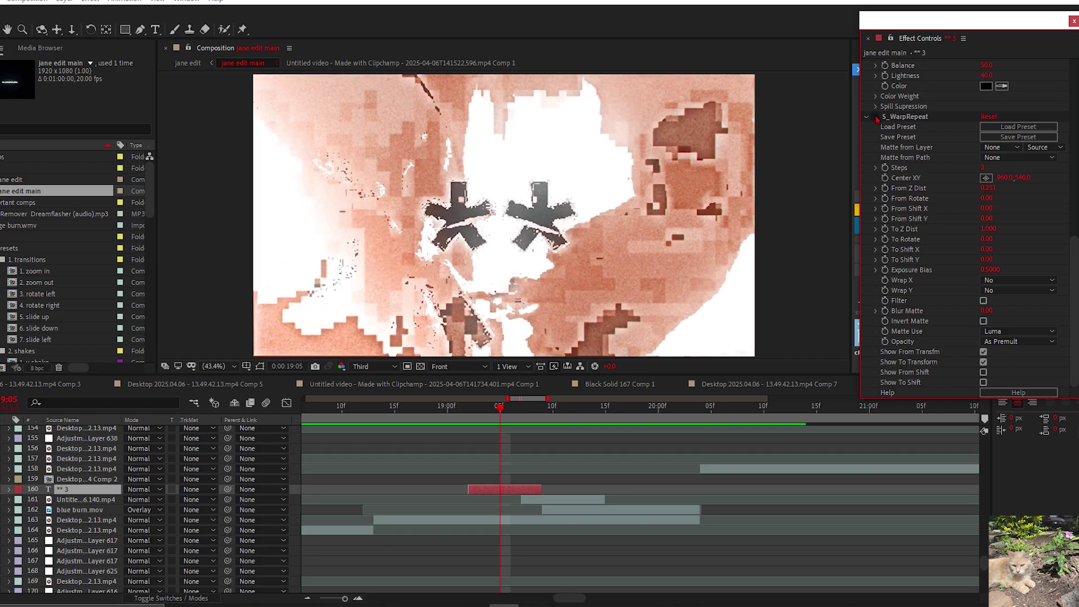
{"action": "left_click_drag", "start_coordinate": [521, 408], "coordinate": [533, 409]}
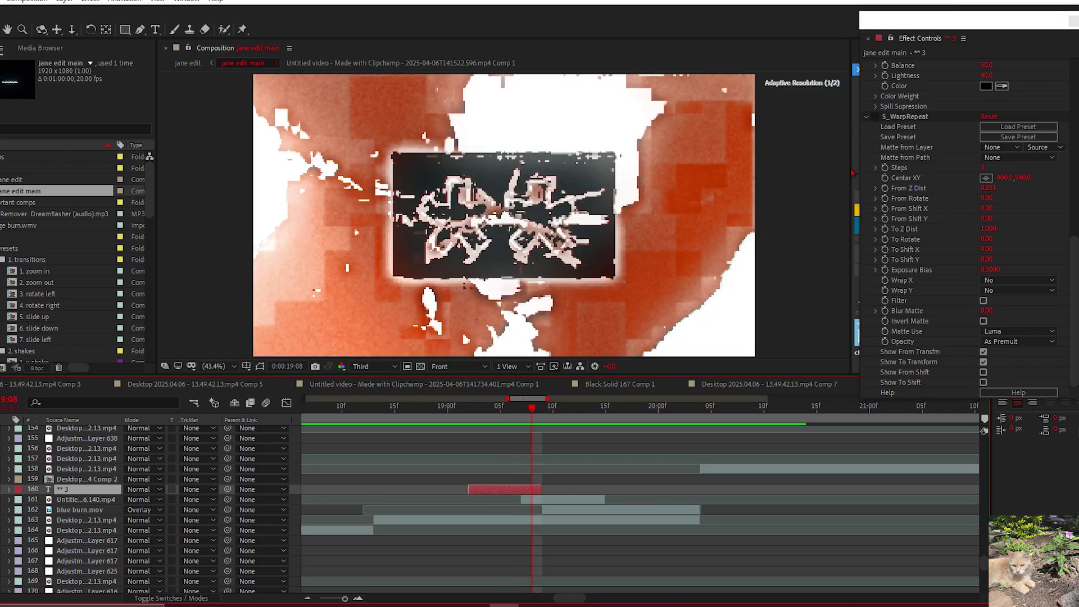
Step: Move the ** 3 text layer above all other layers and view it at 0:00:19:03
{"action": "left_click_drag", "start_coordinate": [85, 489], "coordinate": [88, 433]}
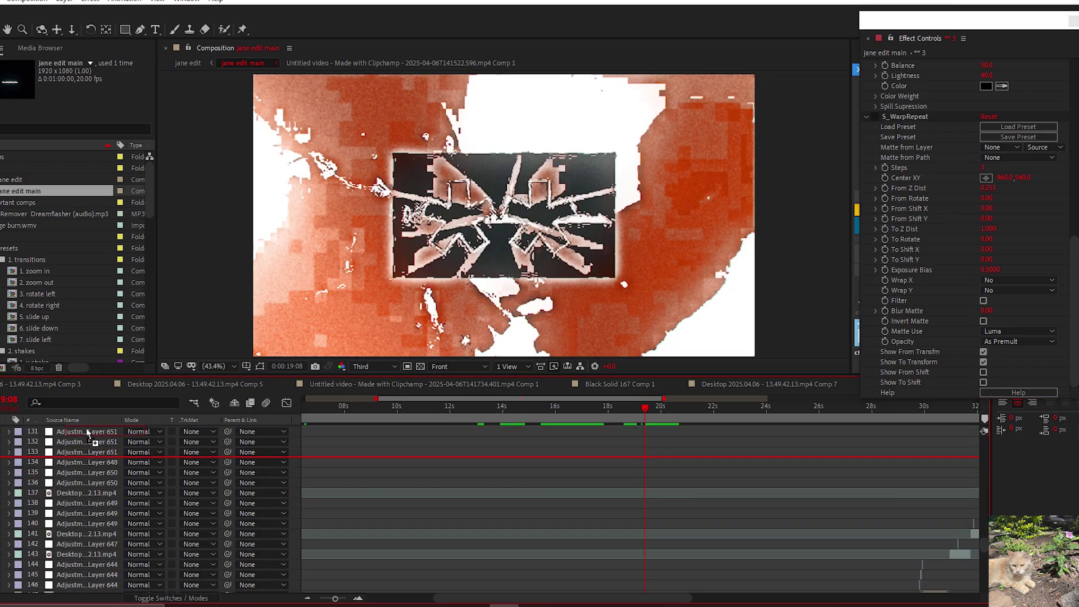
{"action": "scroll", "coordinate": [88, 433], "scroll_direction": "up", "scroll_amount": 15}
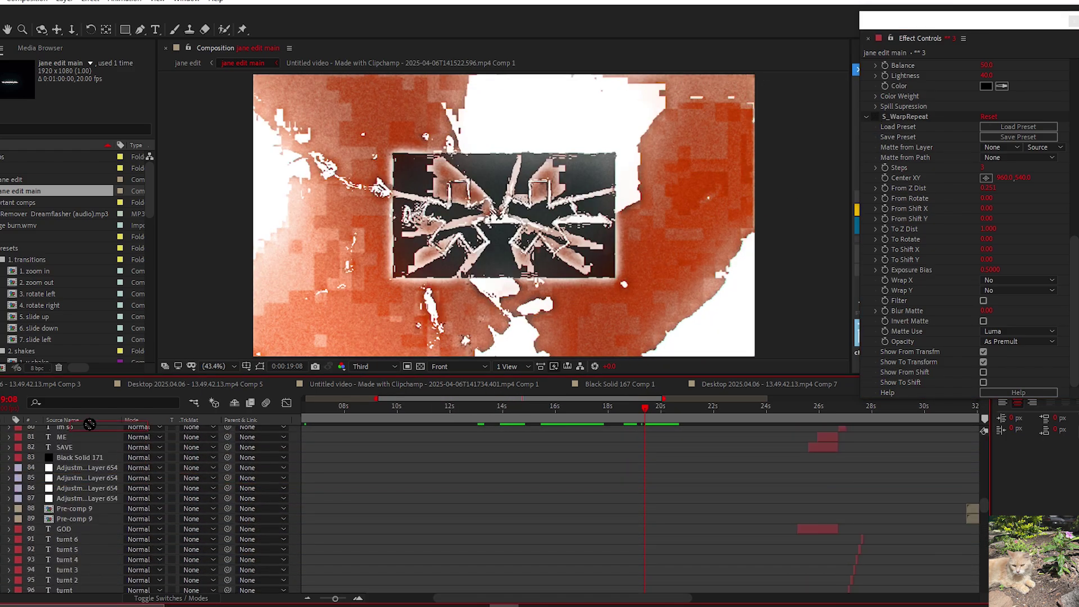
{"action": "scroll", "coordinate": [87, 431], "scroll_direction": "up", "scroll_amount": 18}
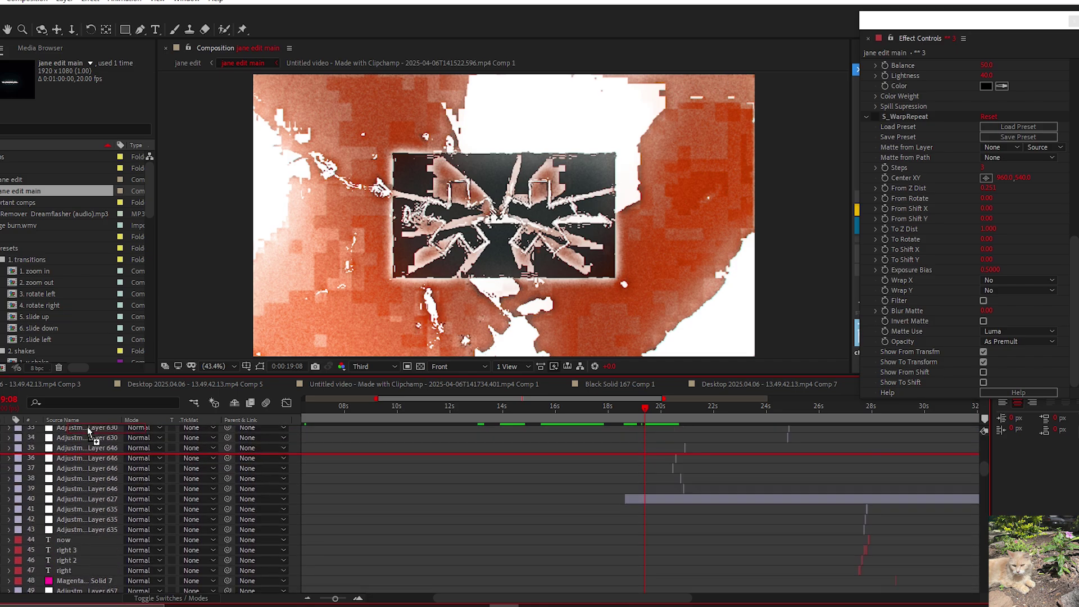
{"action": "scroll", "coordinate": [88, 431], "scroll_direction": "up", "scroll_amount": 4}
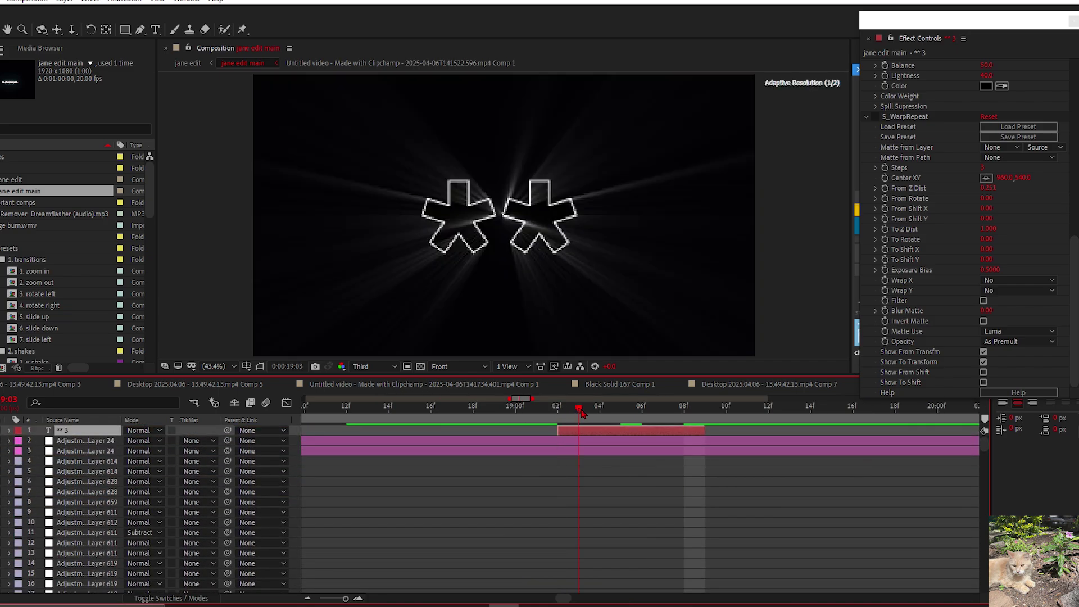
Step: Re-enable S_WarpRepeat on the ** 3 text layer, try raising its Steps to 10 and undo the Steps changes
{"action": "left_click", "coordinate": [875, 117]}
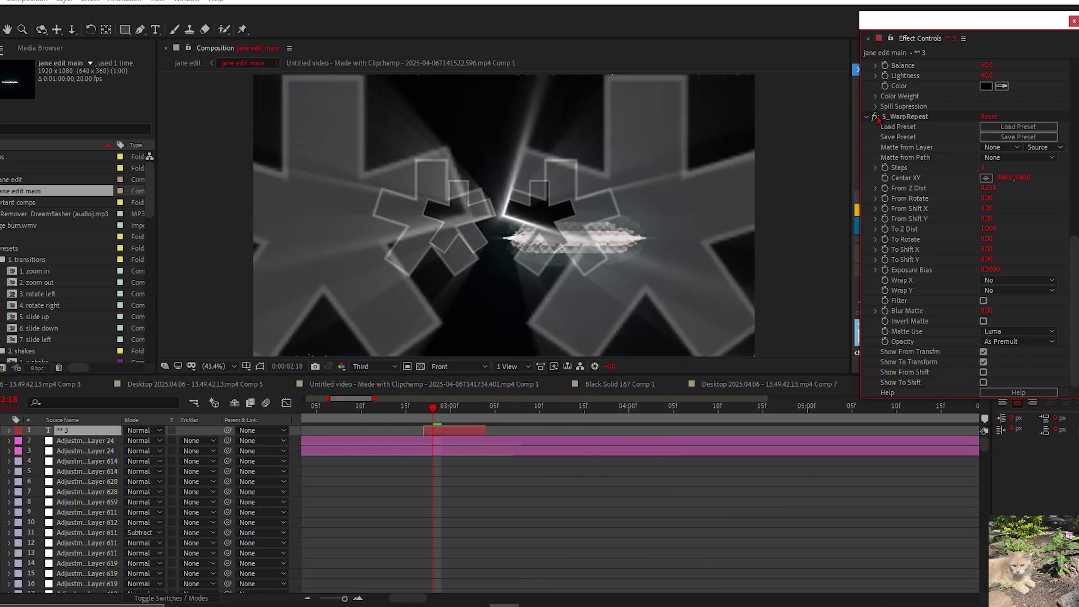
{"action": "left_click_drag", "start_coordinate": [983, 167], "coordinate": [992, 169]}
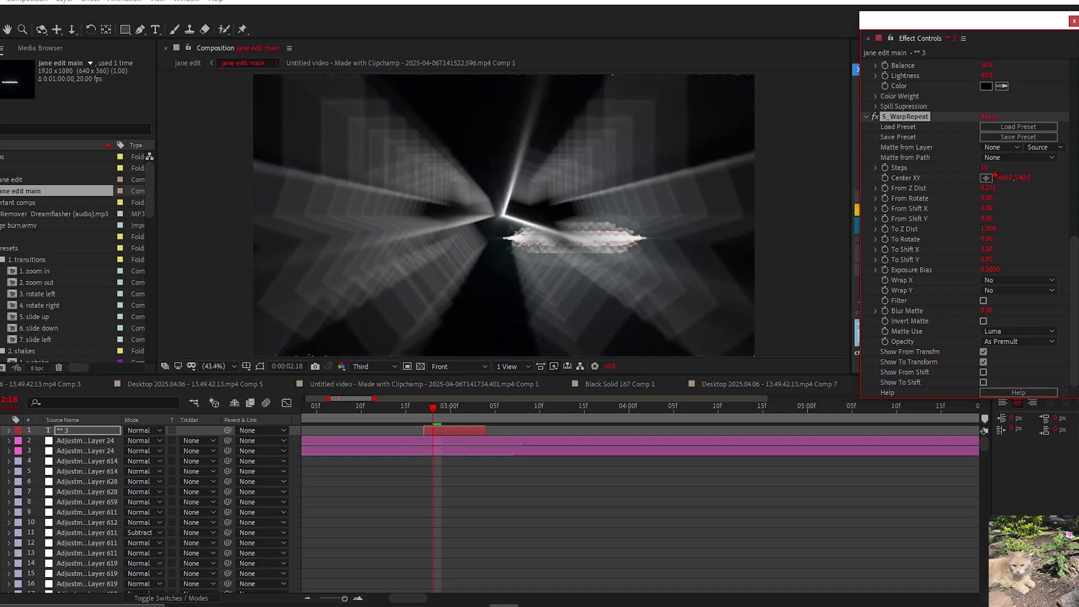
{"action": "key", "text": "ctrl+z"}
{"action": "left_click_drag", "start_coordinate": [982, 168], "coordinate": [1021, 177]}
{"action": "key", "text": "ctrl+z"}
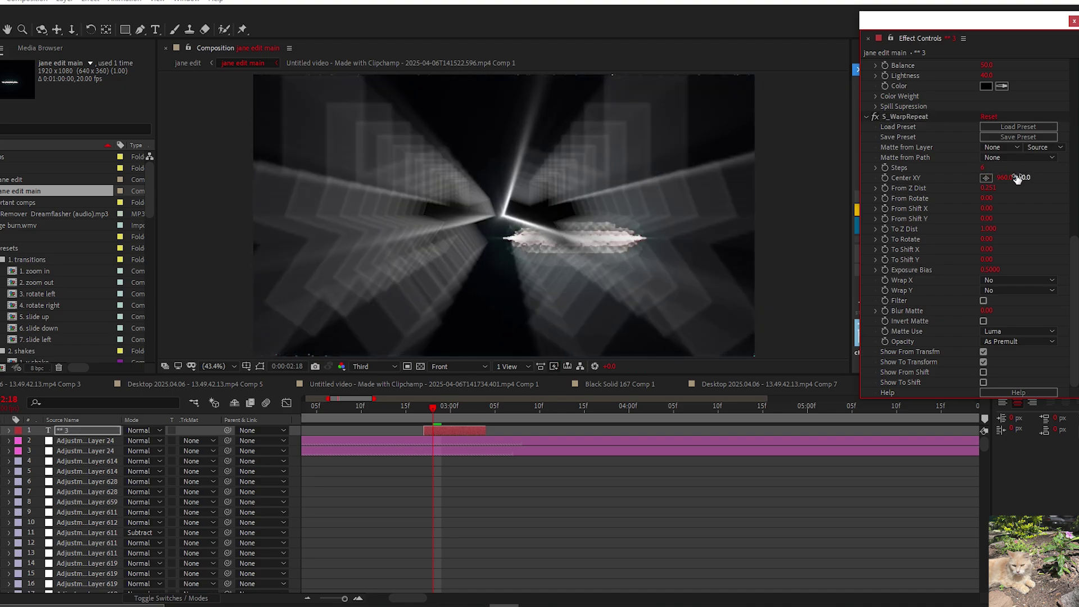
Step: Toggle the visibility of the Untitled video clip on layer 161 at 0:00:19:11 and advance to 0:00:19:12
{"action": "scroll", "coordinate": [437, 444], "scroll_direction": "down", "scroll_amount": 8}
{"action": "left_click", "coordinate": [521, 407]}
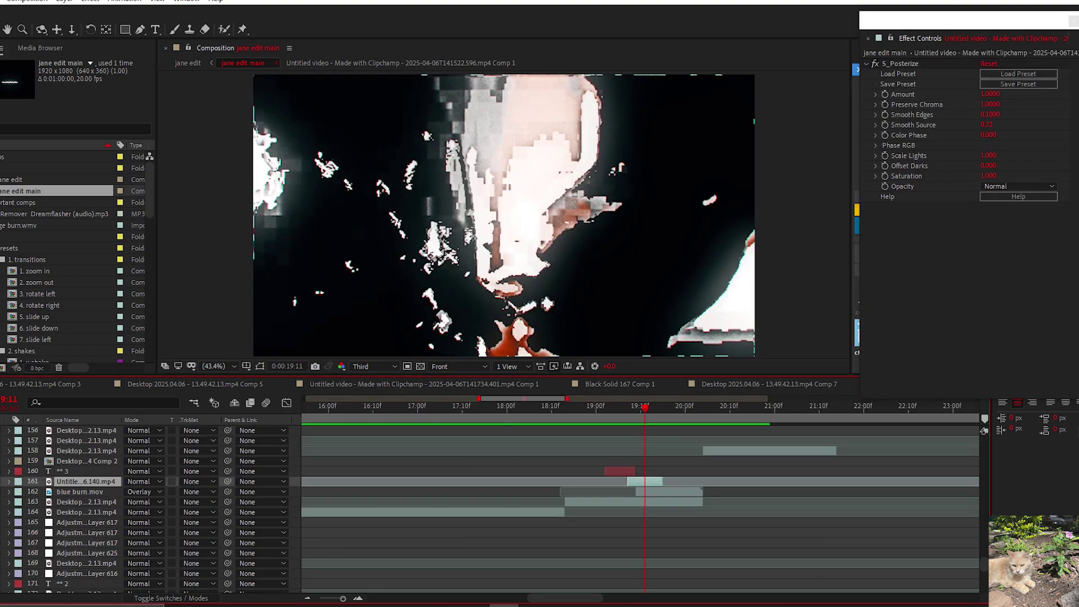
{"action": "left_click", "coordinate": [2, 481]}
{"action": "left_click", "coordinate": [2, 481]}
{"action": "left_click", "coordinate": [2, 482]}
{"action": "key", "text": "Page_Down"}
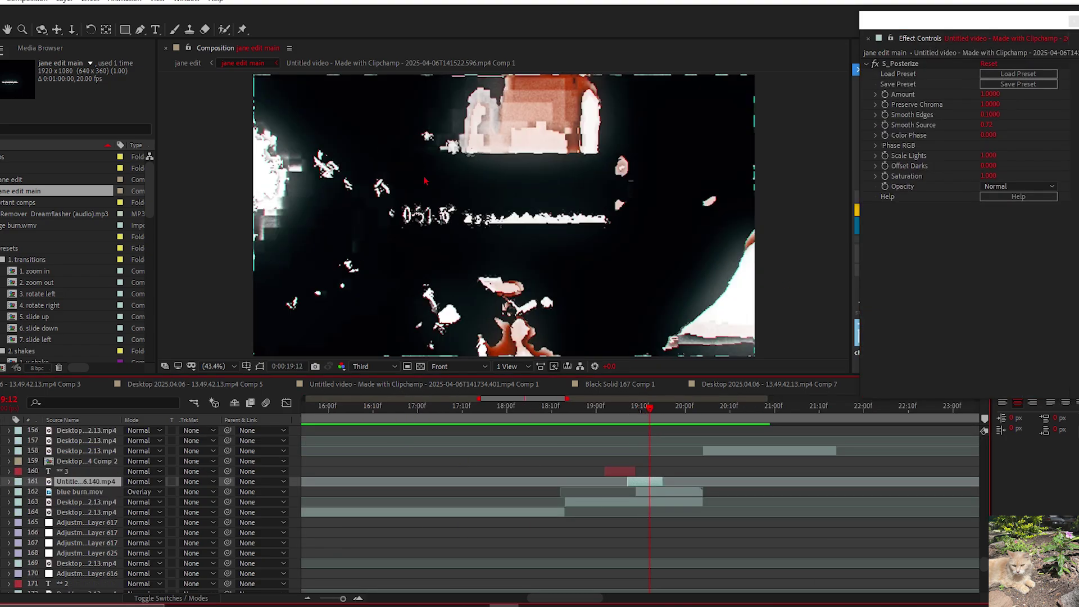
Step: Look through the layer stack around 0:00:19:12 and advance to 0:00:20:04
{"action": "left_click_drag", "start_coordinate": [406, 501], "coordinate": [541, 510]}
{"action": "scroll", "coordinate": [541, 511], "scroll_direction": "down", "scroll_amount": 4}
{"action": "scroll", "coordinate": [580, 509], "scroll_direction": "up", "scroll_amount": 7}
{"action": "scroll", "coordinate": [579, 510], "scroll_direction": "down", "scroll_amount": 4}
{"action": "left_click_drag", "start_coordinate": [590, 473], "coordinate": [573, 498]}
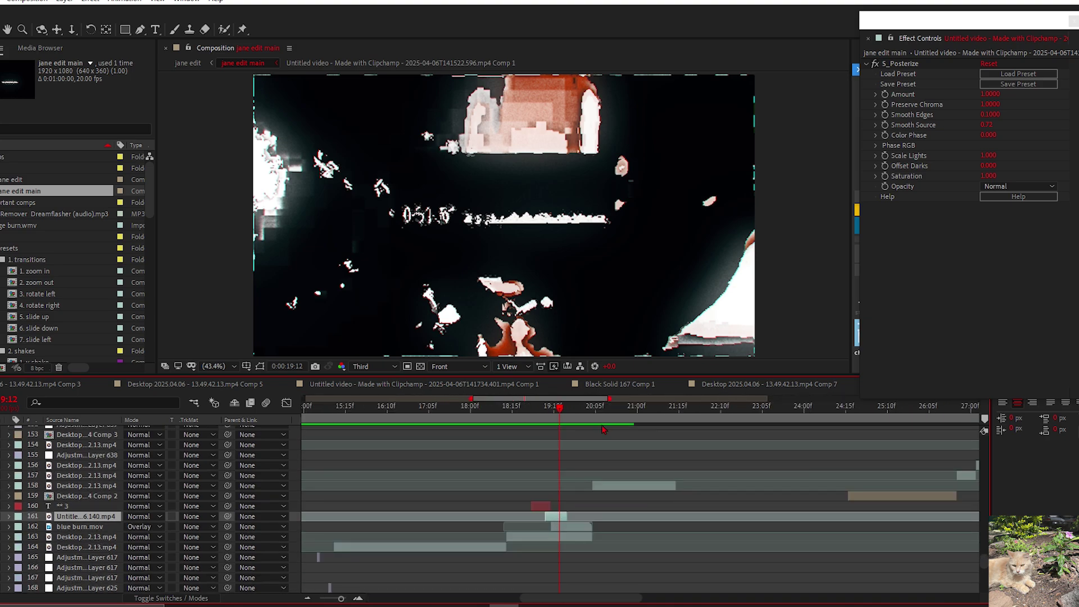
{"action": "scroll", "coordinate": [520, 462], "scroll_direction": "up", "scroll_amount": 20}
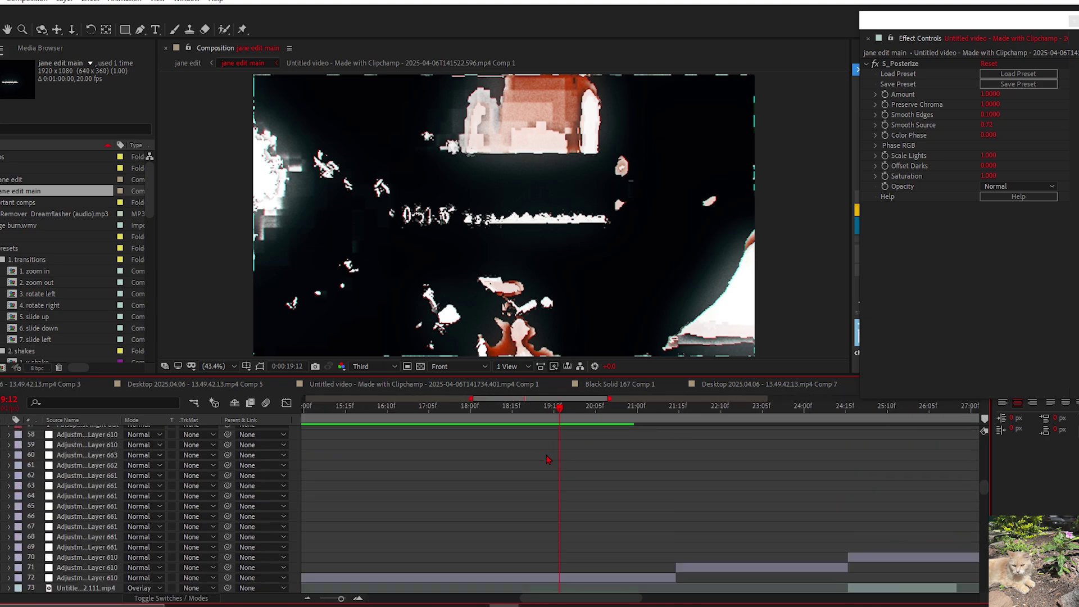
{"action": "scroll", "coordinate": [521, 462], "scroll_direction": "down", "scroll_amount": 20}
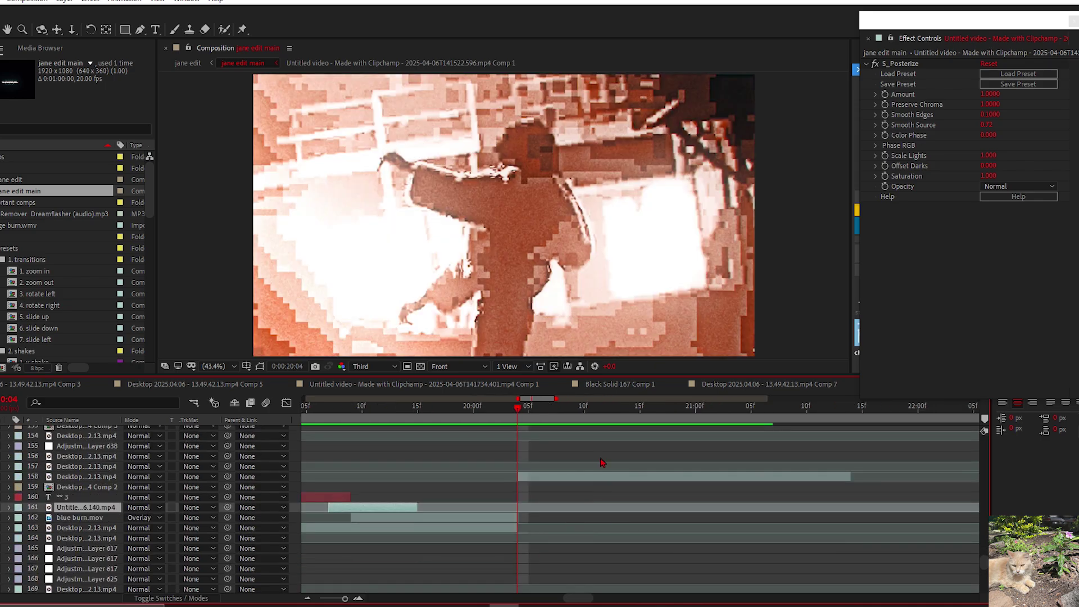
Step: Toggle S_Rays on the Adjustment Layer 646 at 0:00:20:11 and preview the composition from 0:00:20:06
{"action": "scroll", "coordinate": [610, 497], "scroll_direction": "up", "scroll_amount": 5}
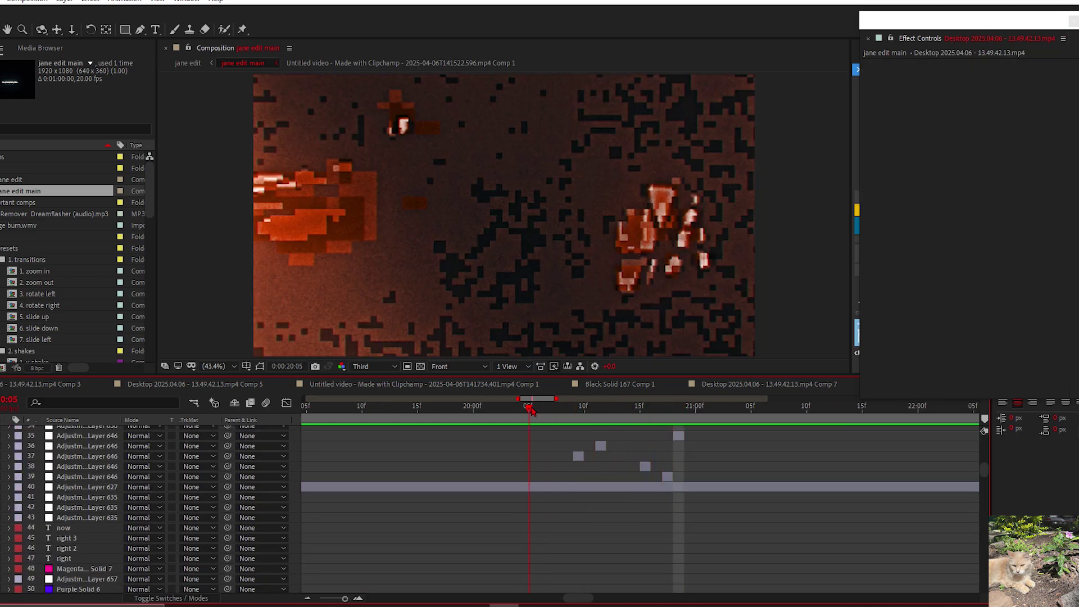
{"action": "mouse_move", "coordinate": [578, 425]}
{"action": "left_mouse_down"}
{"action": "mouse_move", "coordinate": [778, 443]}
{"action": "mouse_move", "coordinate": [577, 420]}
{"action": "mouse_move", "coordinate": [596, 420]}
{"action": "left_mouse_up"}
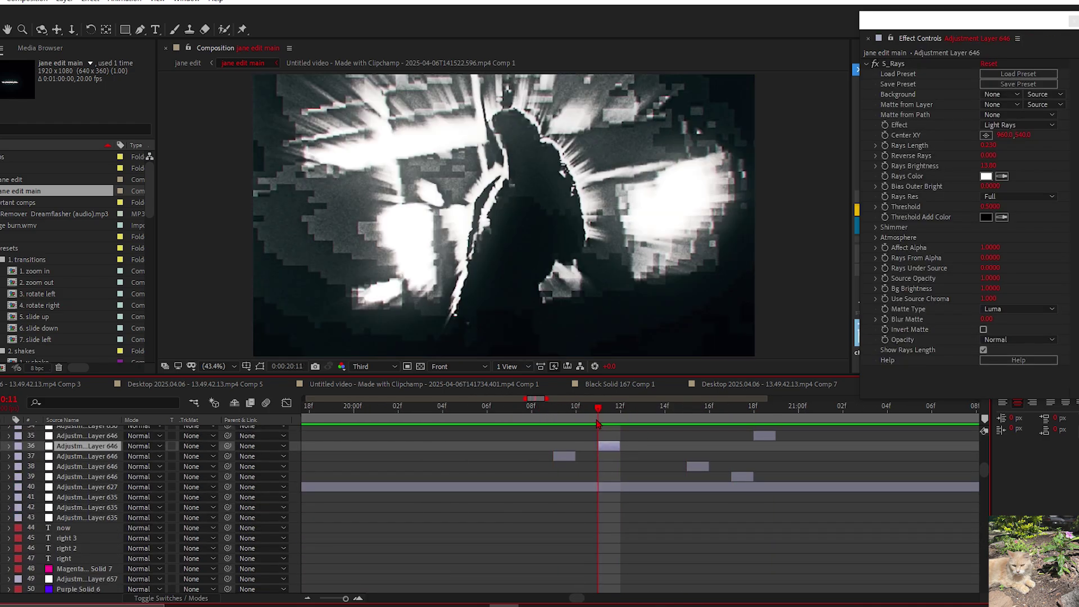
{"action": "left_click", "coordinate": [874, 64]}
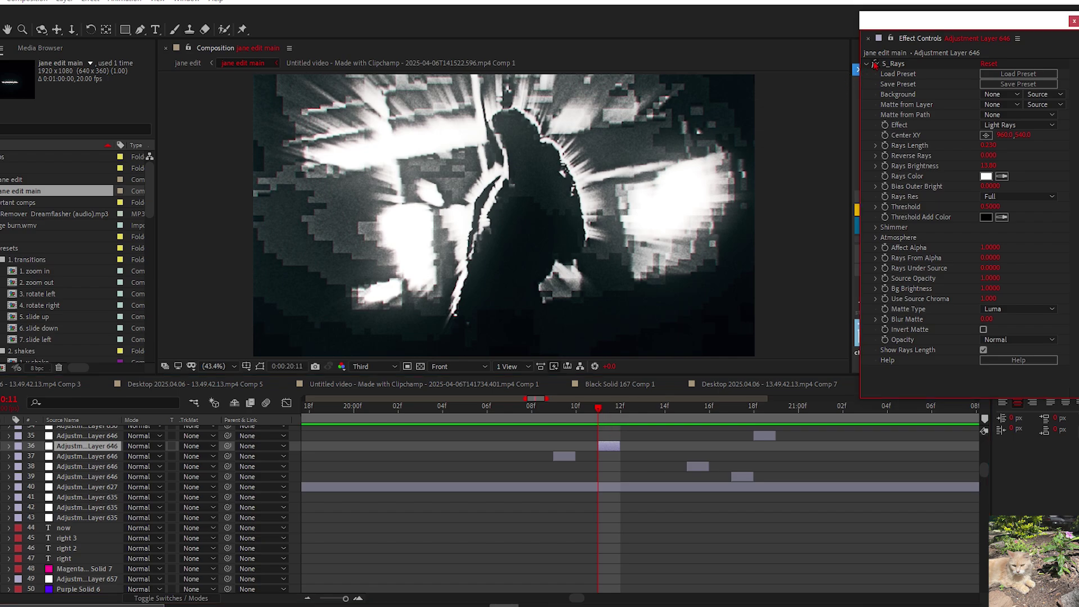
{"action": "left_click", "coordinate": [875, 65]}
{"action": "left_click", "coordinate": [876, 65]}
{"action": "left_click", "coordinate": [487, 408]}
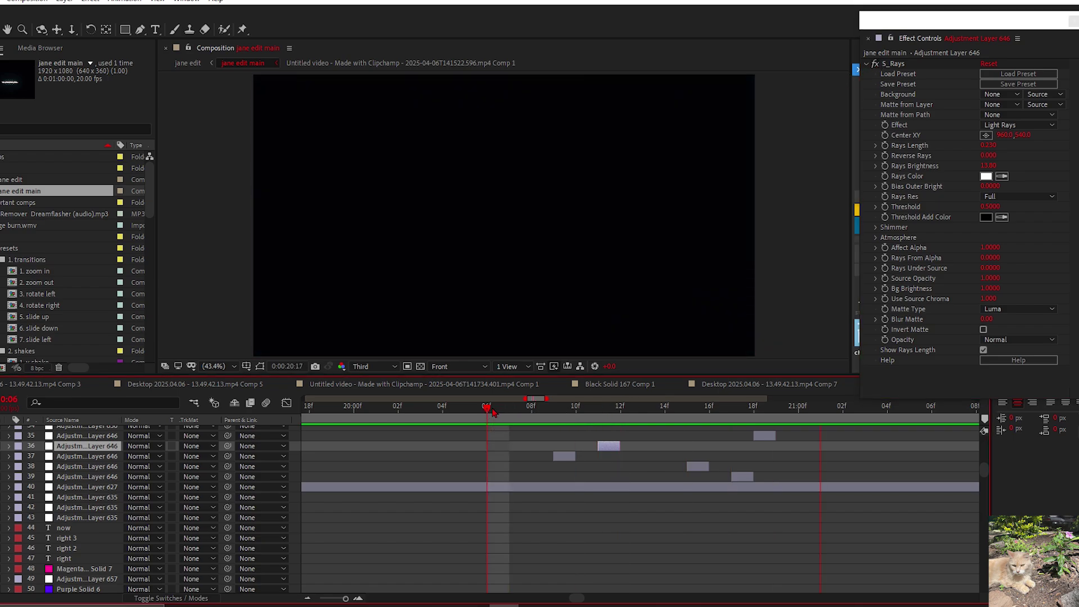
{"action": "key", "text": "space"}
Step: Find the Desktop video clip on layer 158 in the timeline and select it
{"action": "scroll", "coordinate": [543, 552], "scroll_direction": "down", "scroll_amount": 12}
{"action": "scroll", "coordinate": [551, 494], "scroll_direction": "down", "scroll_amount": 5}
{"action": "scroll", "coordinate": [551, 493], "scroll_direction": "up", "scroll_amount": 10}
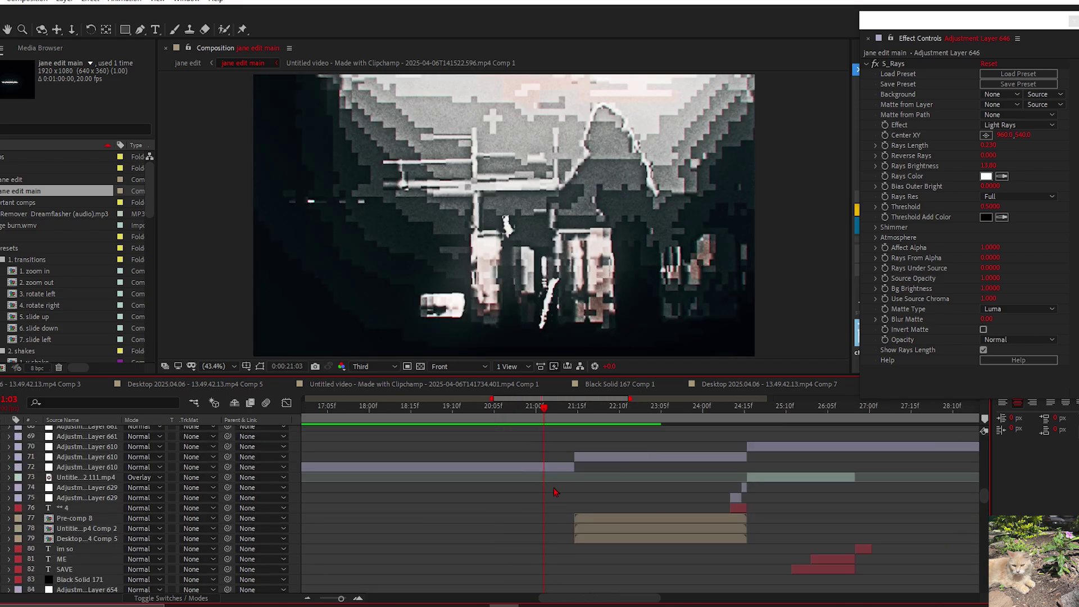
{"action": "scroll", "coordinate": [530, 510], "scroll_direction": "down", "scroll_amount": 20}
{"action": "scroll", "coordinate": [561, 486], "scroll_direction": "down", "scroll_amount": 1}
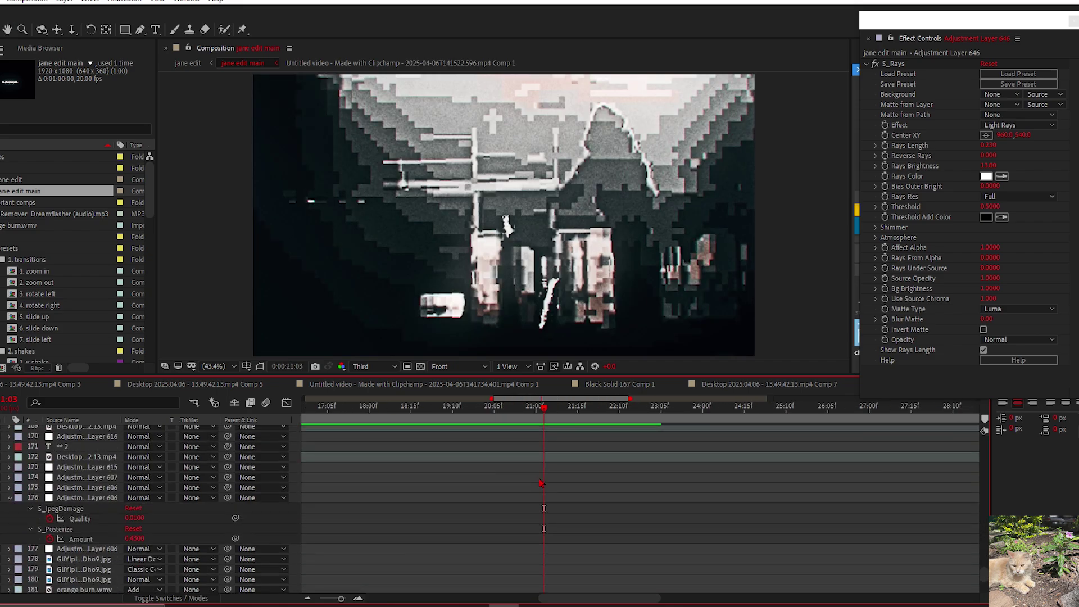
{"action": "scroll", "coordinate": [645, 538], "scroll_direction": "left", "scroll_amount": 4}
{"action": "left_click_drag", "start_coordinate": [641, 482], "coordinate": [606, 559]}
{"action": "left_click", "coordinate": [652, 486]}
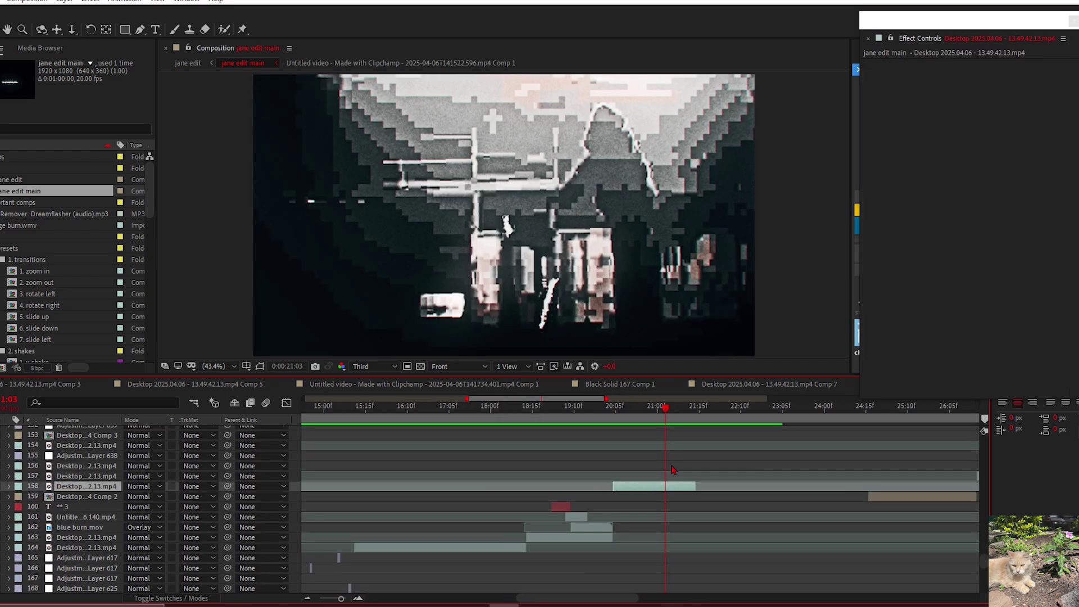
Step: Preview the clip on layer 158 from 0:00:20:04 and stop at 0:00:21:10
{"action": "left_click_drag", "start_coordinate": [672, 472], "coordinate": [562, 535]}
{"action": "left_click", "coordinate": [506, 412]}
{"action": "key", "text": "space"}
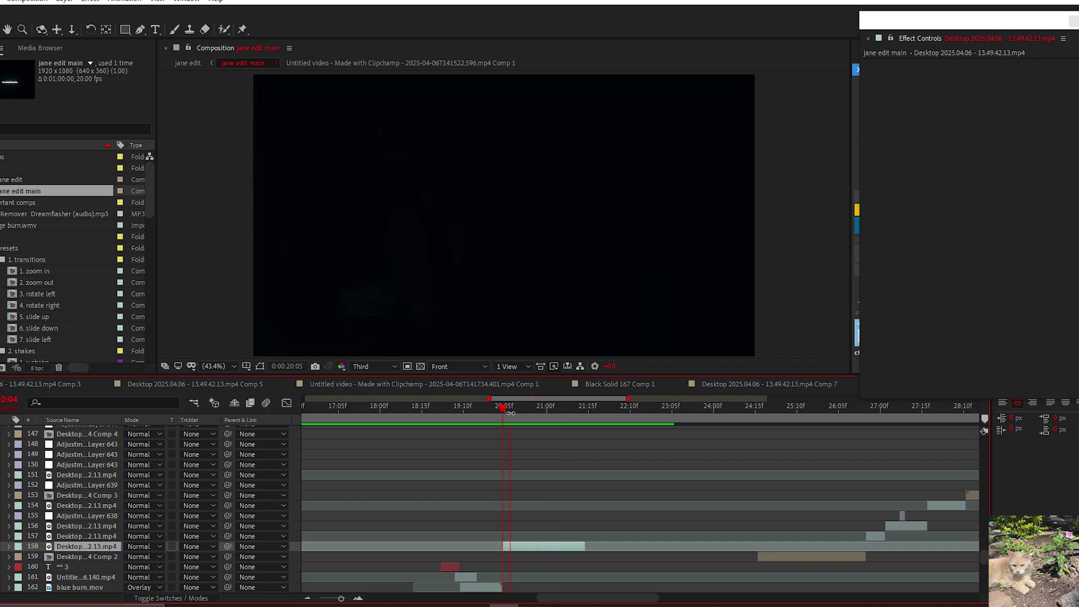
{"action": "key", "text": "space"}
{"action": "scroll", "coordinate": [599, 465], "scroll_direction": "up", "scroll_amount": 20}
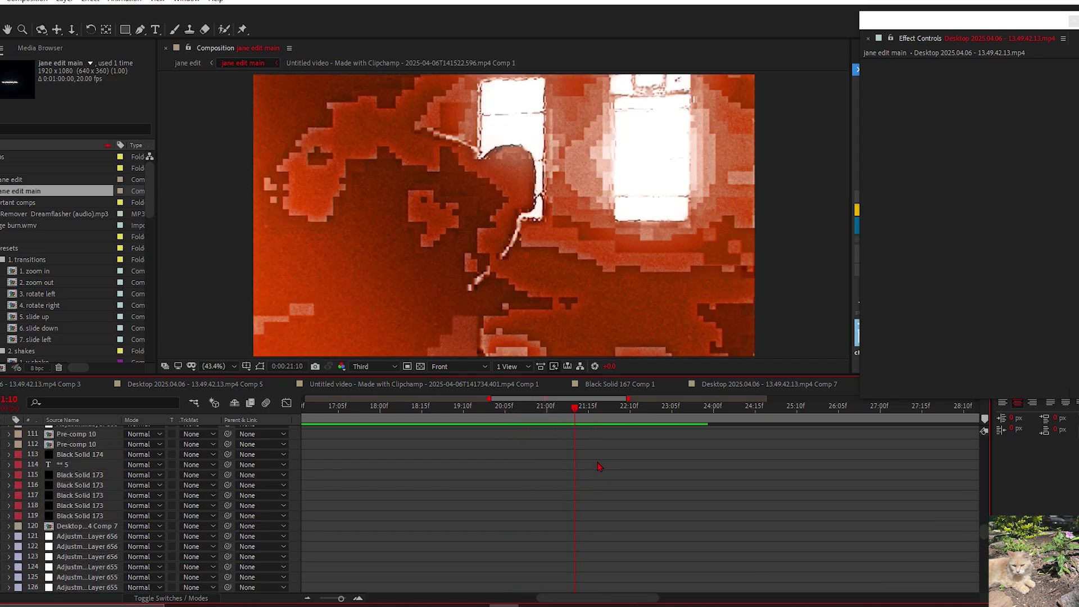
Step: View the transition between the Adjustment Layer 610 layers at 0:00:21:14 and 0:00:21:11
{"action": "scroll", "coordinate": [612, 461], "scroll_direction": "up", "scroll_amount": 2}
{"action": "left_click", "coordinate": [498, 410]}
{"action": "left_click_drag", "start_coordinate": [512, 448], "coordinate": [645, 478]}
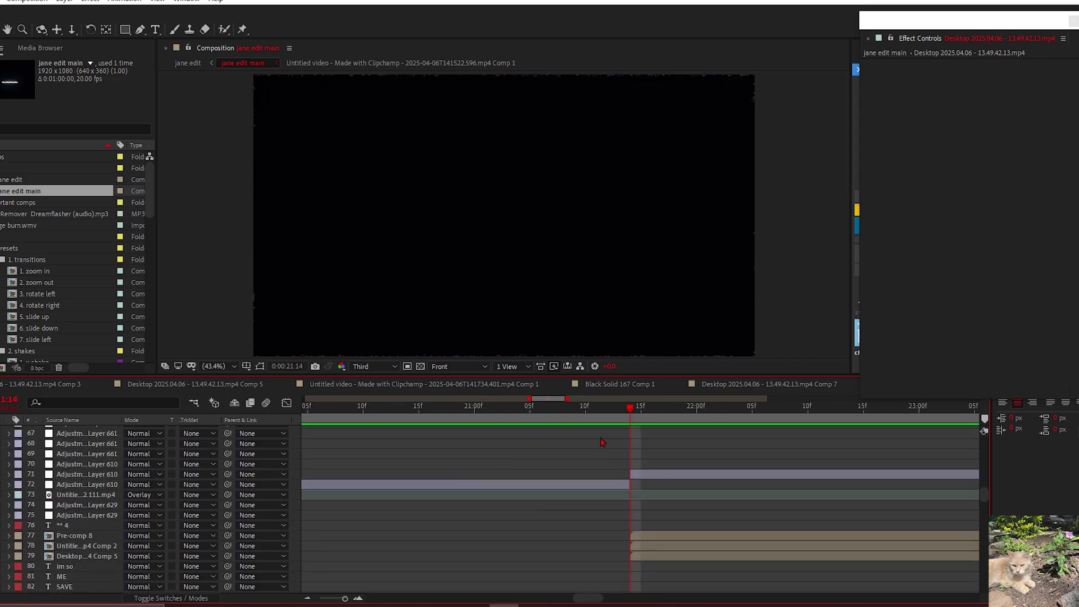
{"action": "left_click", "coordinate": [599, 414]}
{"action": "scroll", "coordinate": [605, 452], "scroll_direction": "down", "scroll_amount": 3}
{"action": "scroll", "coordinate": [590, 495], "scroll_direction": "down", "scroll_amount": 6}
{"action": "scroll", "coordinate": [590, 495], "scroll_direction": "up", "scroll_amount": 7}
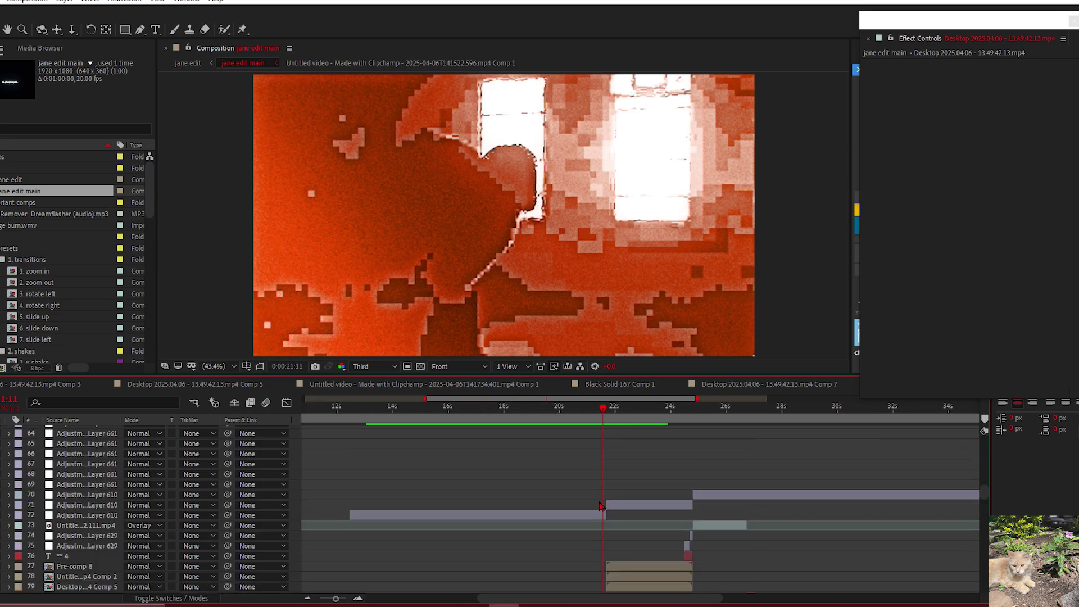
Step: Examine the S_AutoPaint and S_Flicker effects on Adjustment Layer 610 and move to 0:00:21:15
{"action": "scroll", "coordinate": [599, 507], "scroll_direction": "up", "scroll_amount": 2}
{"action": "left_click", "coordinate": [600, 515]}
{"action": "scroll", "coordinate": [453, 473], "scroll_direction": "up", "scroll_amount": 2}
{"action": "left_click_drag", "start_coordinate": [624, 486], "coordinate": [561, 496]}
{"action": "left_click_drag", "start_coordinate": [577, 412], "coordinate": [573, 439]}
{"action": "scroll", "coordinate": [572, 438], "scroll_direction": "up", "scroll_amount": 20}
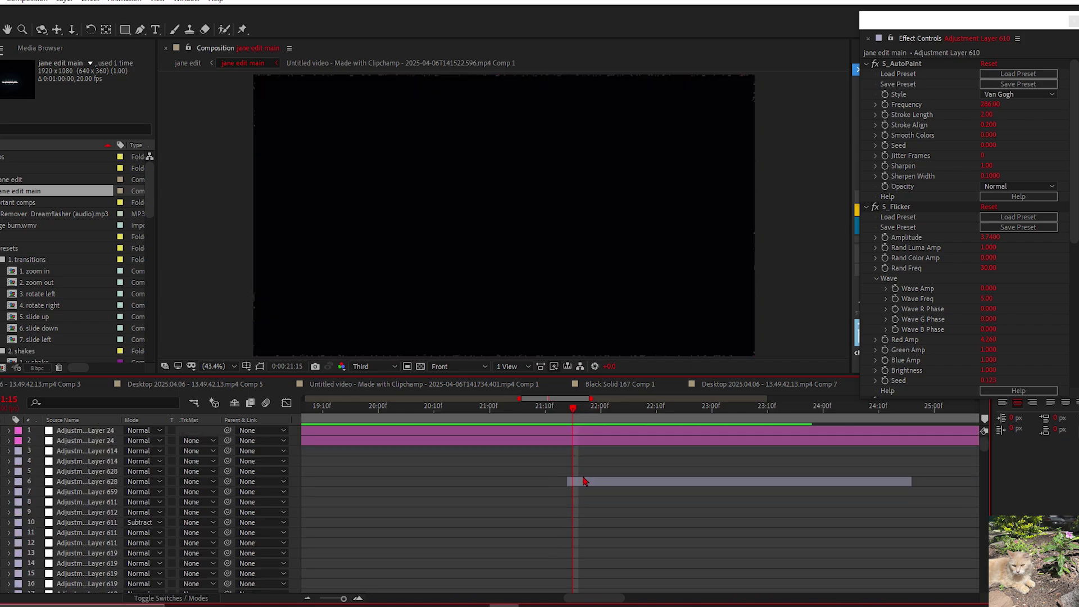
Step: Examine the Curves, Looks and uni.Grain16 effects of Adjustment Layer 24 on layer 2
{"action": "scroll", "coordinate": [585, 452], "scroll_direction": "down", "scroll_amount": 15}
{"action": "scroll", "coordinate": [583, 453], "scroll_direction": "up", "scroll_amount": 15}
{"action": "left_click", "coordinate": [582, 442]}
{"action": "scroll", "coordinate": [681, 518], "scroll_direction": "down", "scroll_amount": 20}
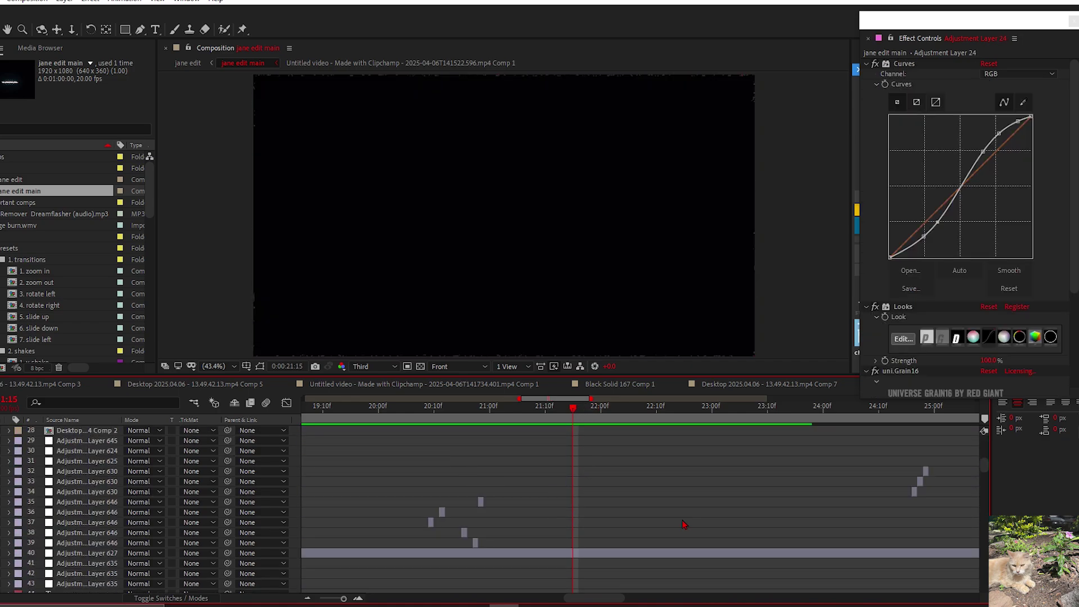
{"action": "scroll", "coordinate": [635, 507], "scroll_direction": "up", "scroll_amount": 5}
Step: Preview the section from 0:00:21:16 and scrub to 0:00:21:19
{"action": "left_click", "coordinate": [578, 409]}
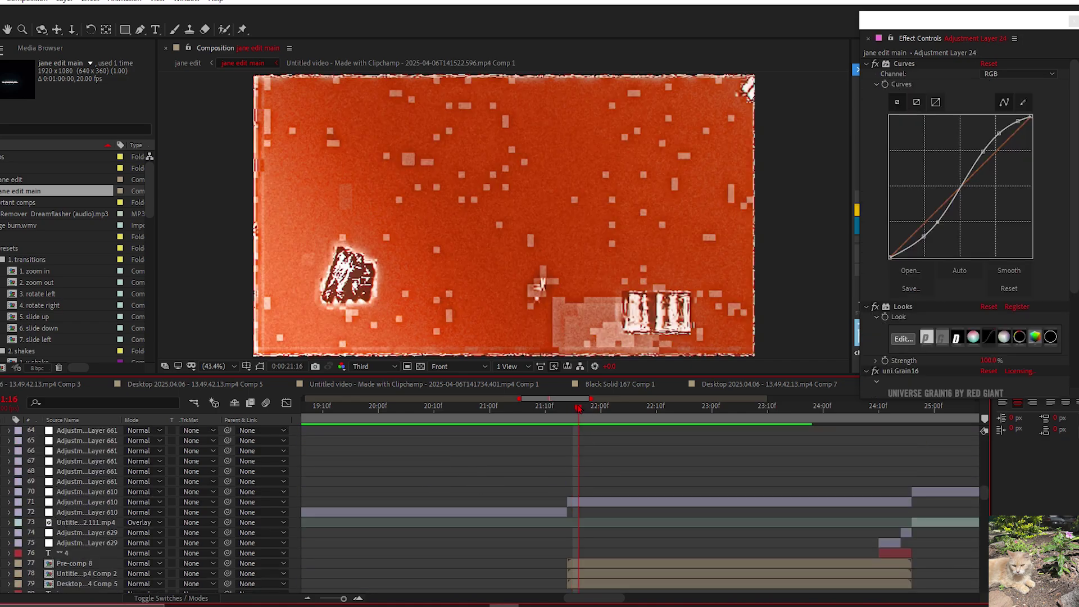
{"action": "key", "text": "space"}
{"action": "scroll", "coordinate": [658, 491], "scroll_direction": "down", "scroll_amount": 1}
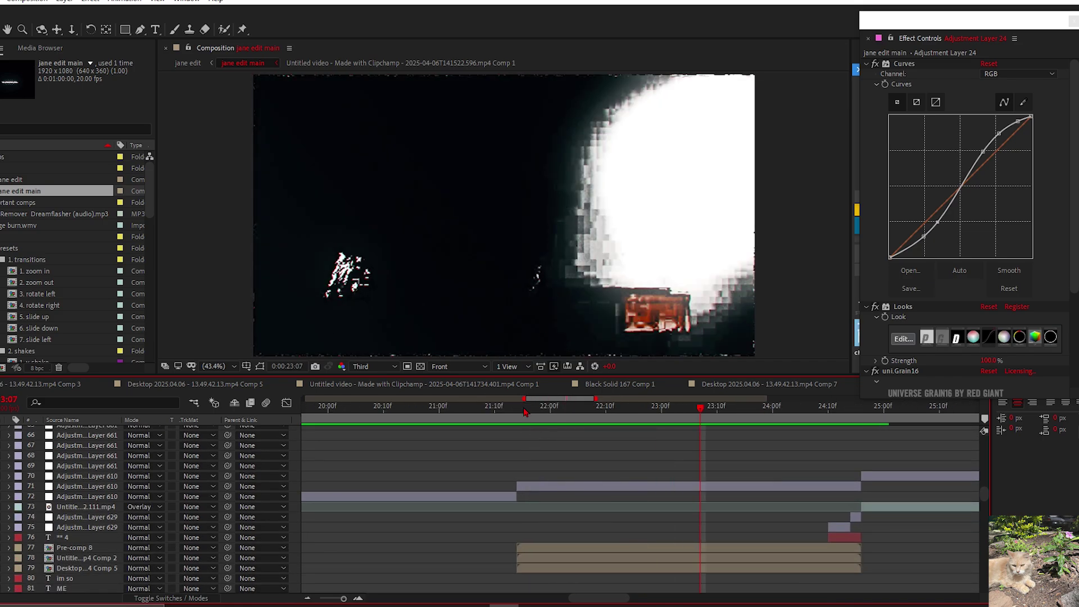
{"action": "left_click_drag", "start_coordinate": [524, 409], "coordinate": [543, 405]}
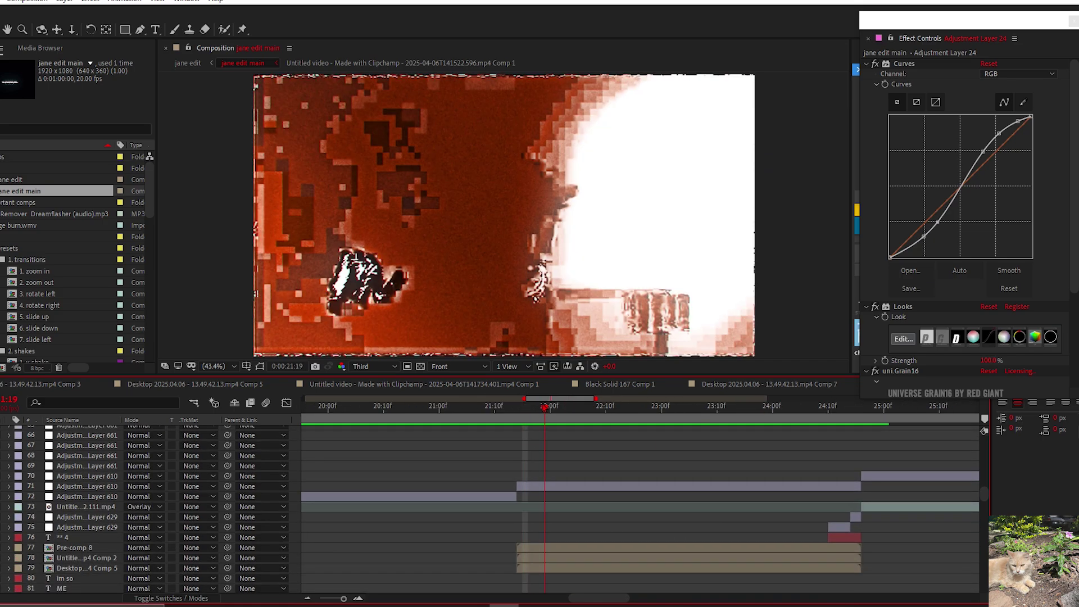
Step: Open Pre-comp 8, preview its Black Solid 170 layers and return to the jane edit main composition
{"action": "left_click", "coordinate": [564, 555]}
{"action": "key", "text": "space"}
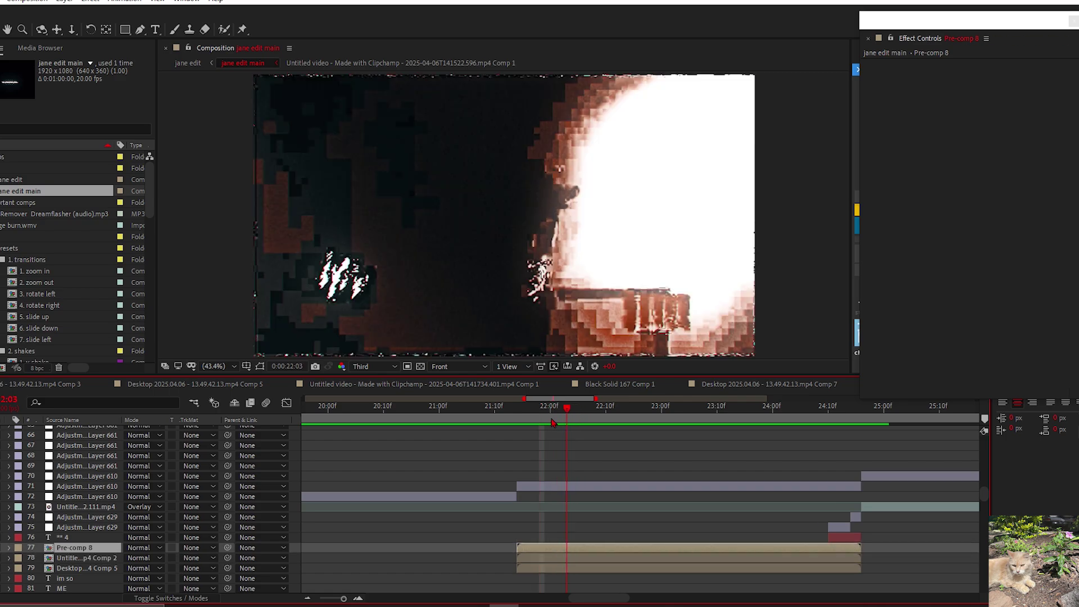
{"action": "double_click", "coordinate": [544, 552]}
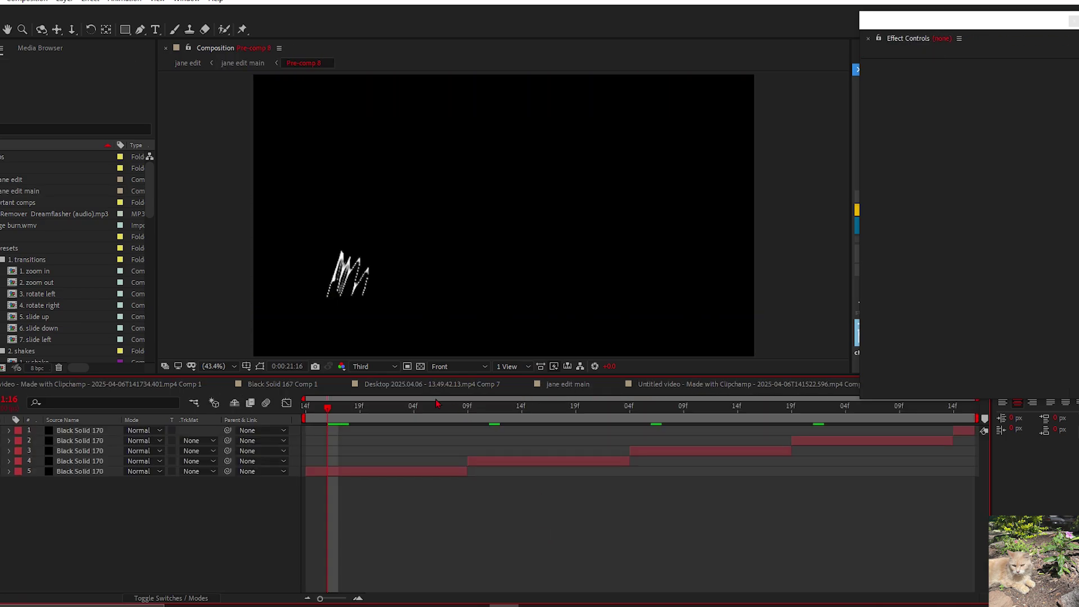
{"action": "key", "text": "space"}
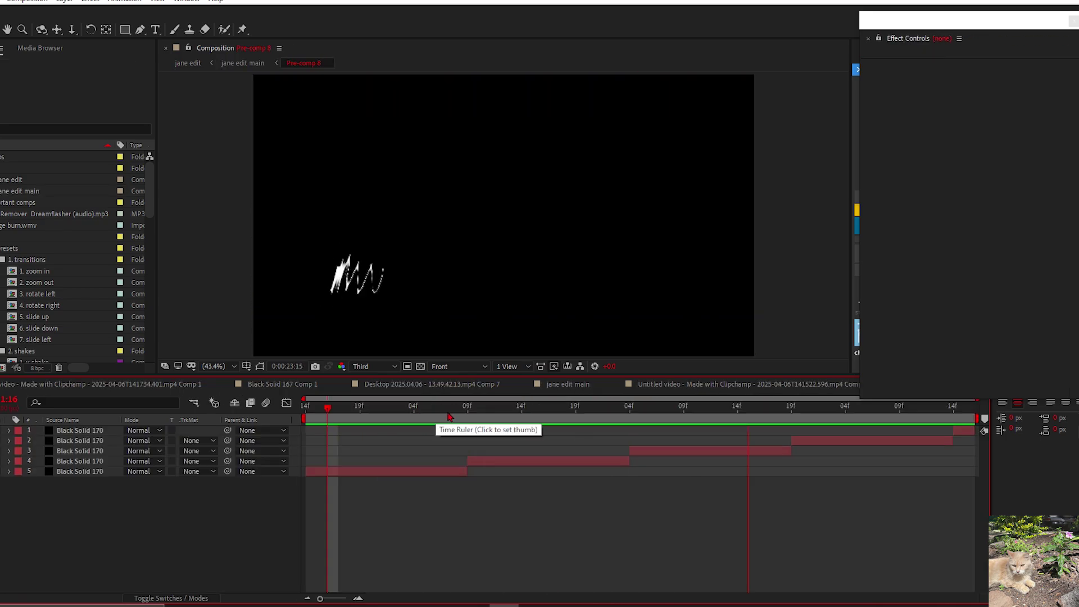
{"action": "left_click", "coordinate": [32, 181]}
{"action": "double_click", "coordinate": [55, 191]}
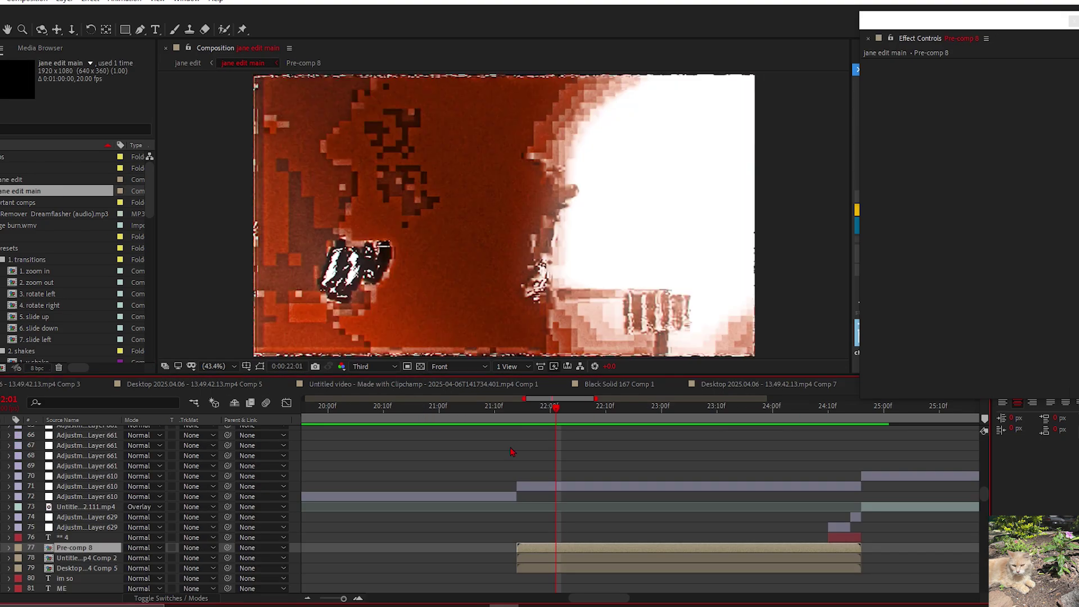
Step: Scrub through the rest of the Pre-comp 8 section, stopping at 0:00:24:07 and 0:00:24:01
{"action": "left_click_drag", "start_coordinate": [561, 408], "coordinate": [703, 419]}
{"action": "left_click_drag", "start_coordinate": [713, 508], "coordinate": [500, 518]}
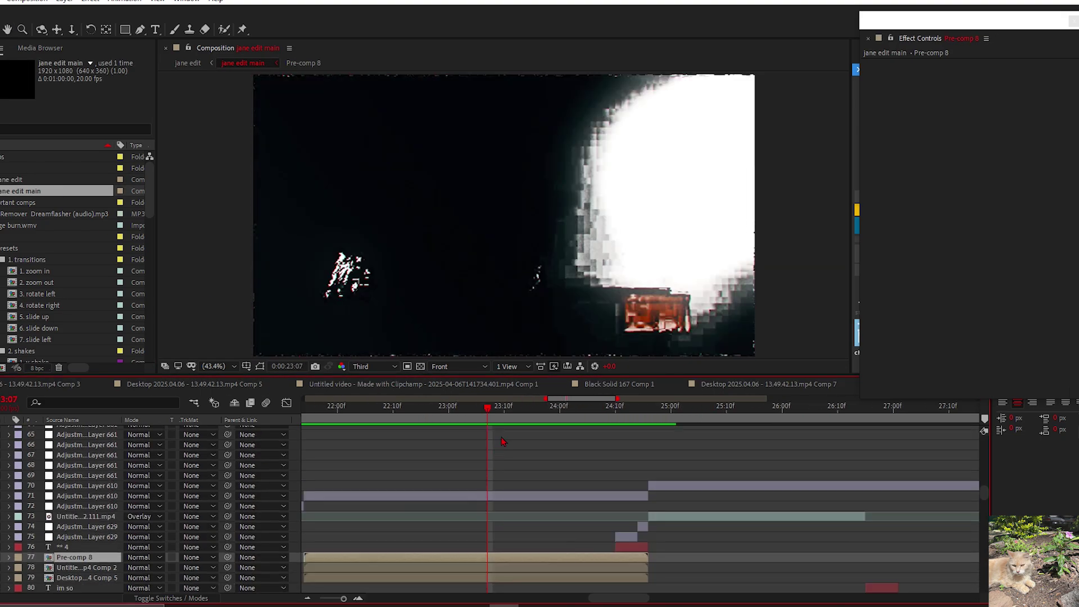
{"action": "left_click_drag", "start_coordinate": [495, 415], "coordinate": [559, 422]}
{"action": "scroll", "coordinate": [561, 424], "scroll_direction": "up", "scroll_amount": 2}
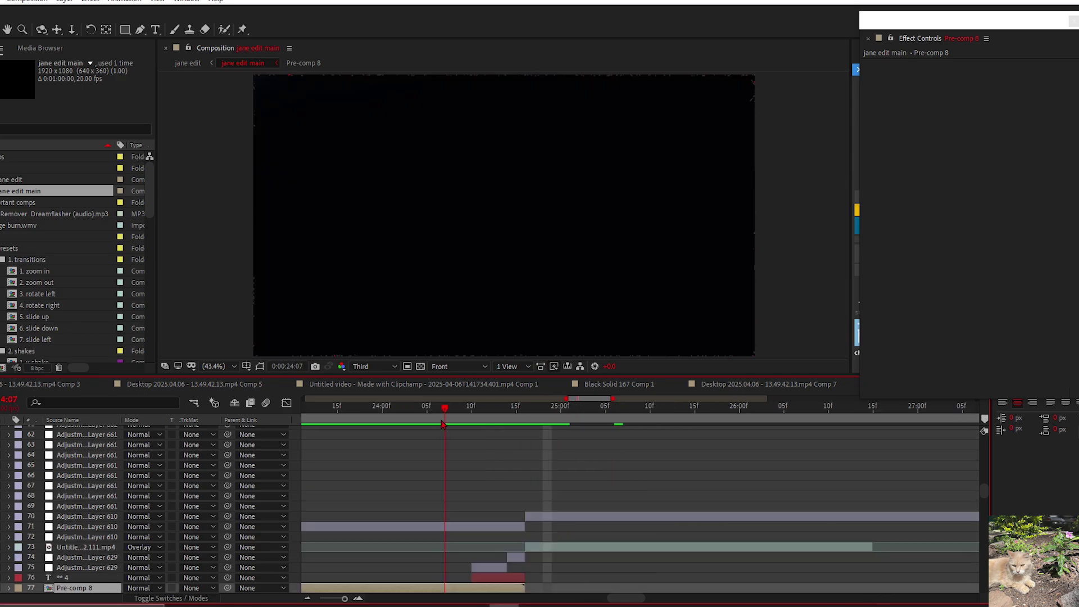
{"action": "left_click_drag", "start_coordinate": [444, 419], "coordinate": [392, 436]}
{"action": "scroll", "coordinate": [410, 467], "scroll_direction": "down", "scroll_amount": 5}
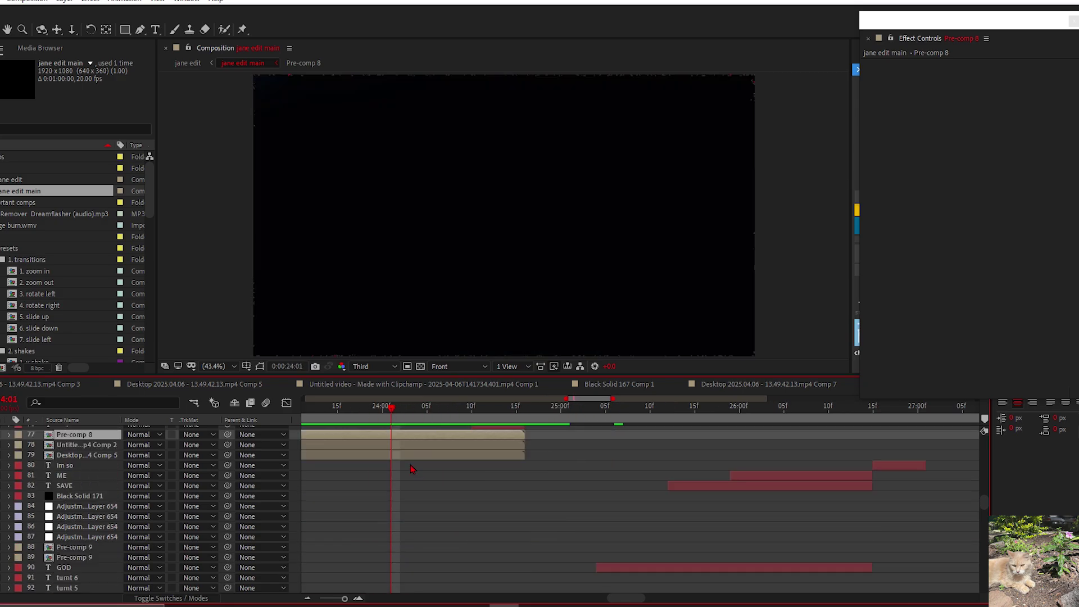
Step: Examine S_Mosaic and S_Sketch on the Adjustment Layer 630 at layer 34, and scrub to 0:00:24:18
{"action": "left_click", "coordinate": [651, 474]}
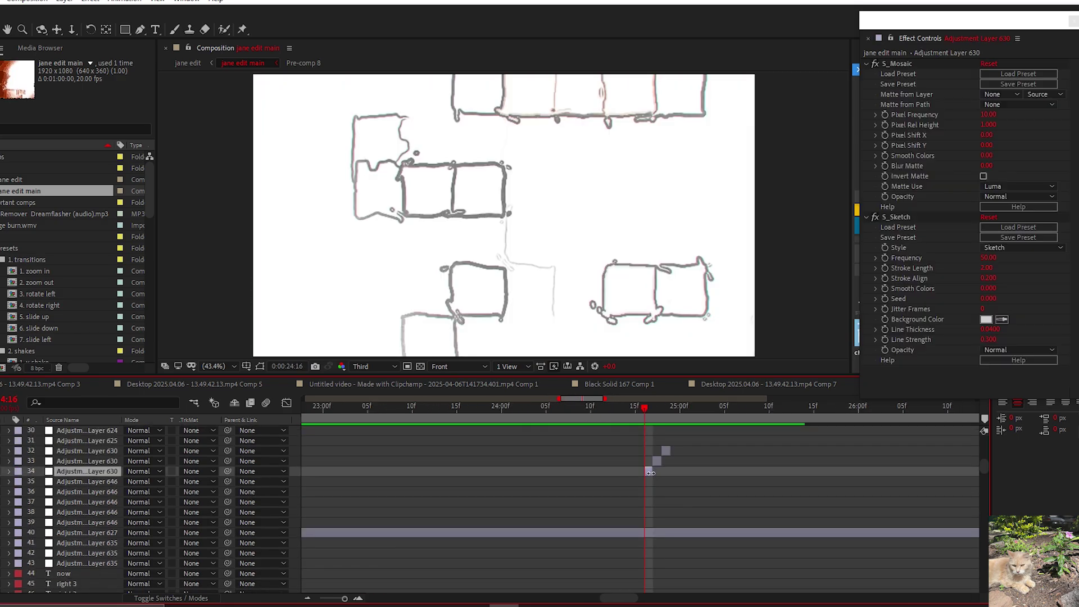
{"action": "left_click", "coordinate": [920, 219]}
{"action": "left_click_drag", "start_coordinate": [654, 427], "coordinate": [575, 434]}
{"action": "mouse_move", "coordinate": [567, 410]}
{"action": "left_mouse_down"}
{"action": "mouse_move", "coordinate": [570, 423]}
{"action": "mouse_move", "coordinate": [584, 414]}
{"action": "left_mouse_up"}
Step: Examine the S_Mosaic, S_Sketch and S_Solarize effects on the Adjustment Layer 630 copies at layers 33 and 32
{"action": "left_click", "coordinate": [576, 468]}
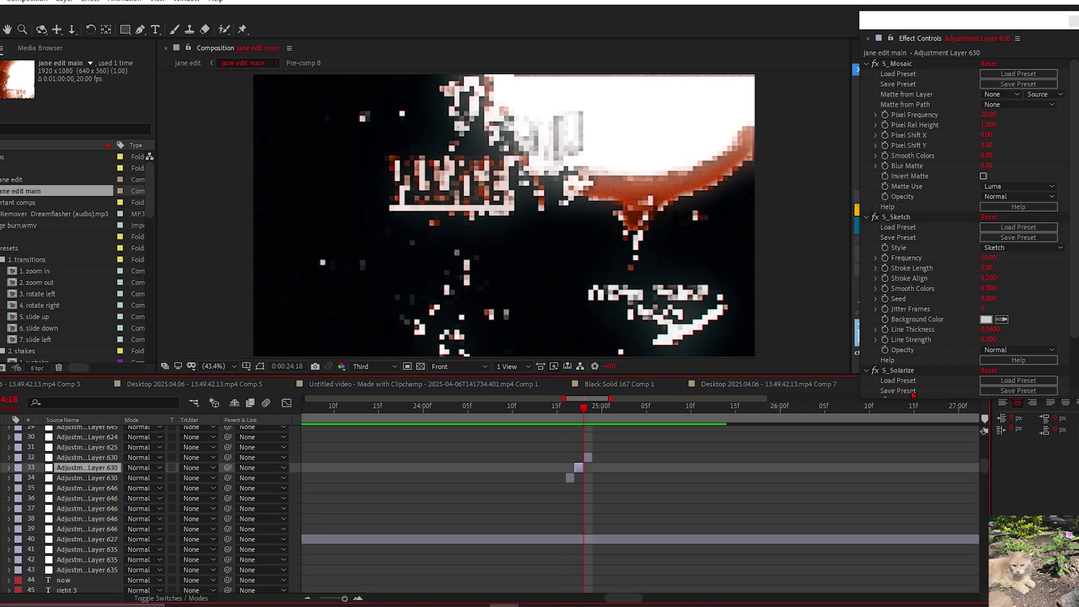
{"action": "scroll", "coordinate": [913, 396], "scroll_direction": "down", "scroll_amount": 3}
{"action": "left_click", "coordinate": [588, 457]}
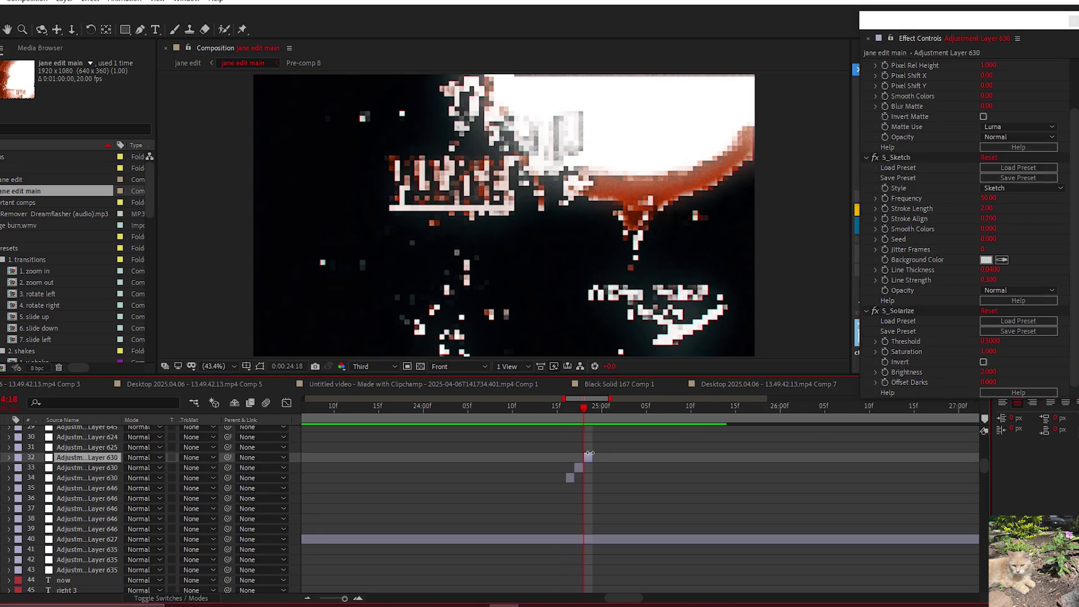
{"action": "scroll", "coordinate": [451, 459], "scroll_direction": "down", "scroll_amount": 3}
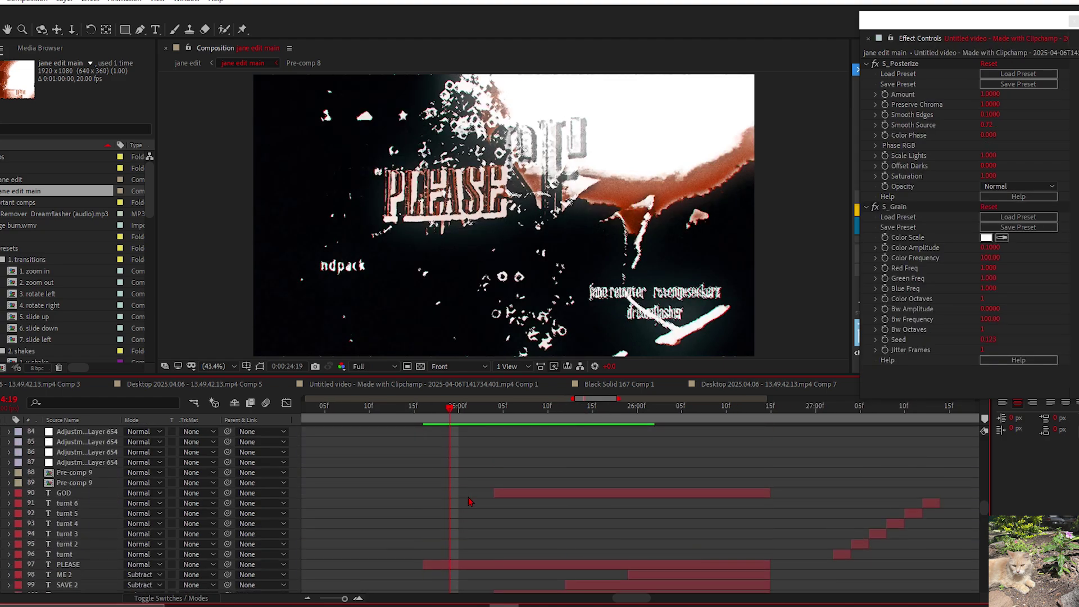
Step: Change the blending mode of the Untitled video clip on layer 73 to Add at 0:00:24:19
{"action": "scroll", "coordinate": [478, 582], "scroll_direction": "up", "scroll_amount": 5}
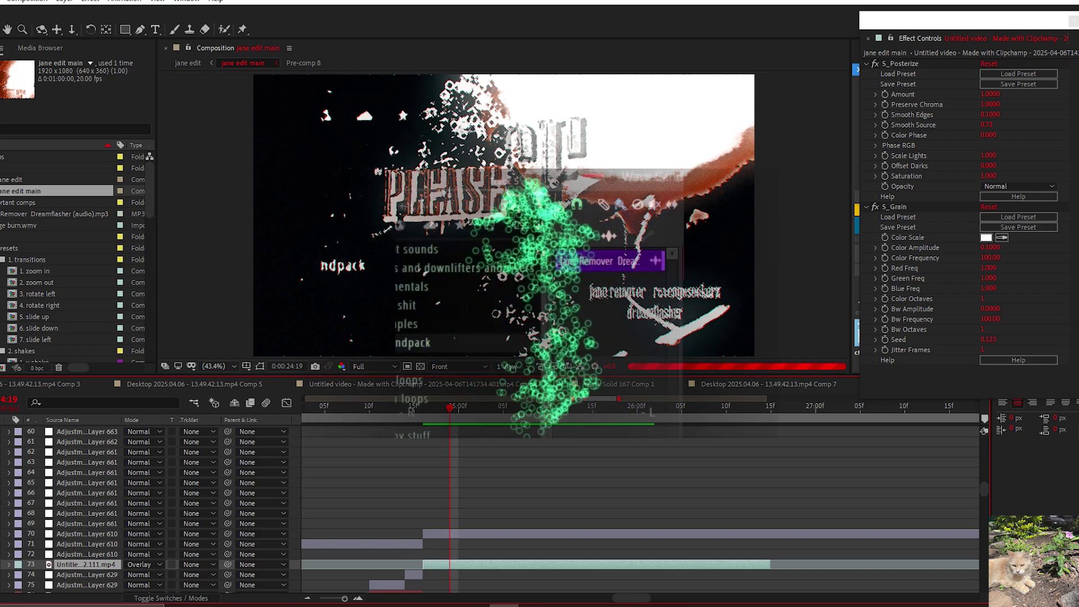
{"action": "scroll", "coordinate": [453, 534], "scroll_direction": "down", "scroll_amount": 1}
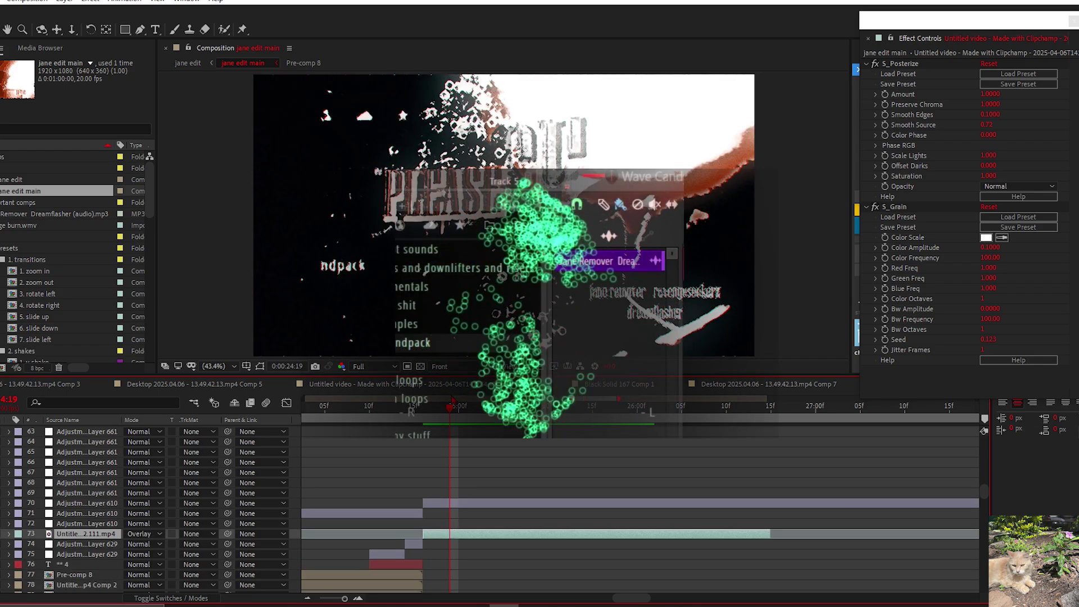
{"action": "left_click", "coordinate": [459, 414]}
{"action": "mouse_move", "coordinate": [458, 415]}
{"action": "left_mouse_down"}
{"action": "mouse_move", "coordinate": [441, 417]}
{"action": "mouse_move", "coordinate": [450, 411]}
{"action": "left_mouse_up"}
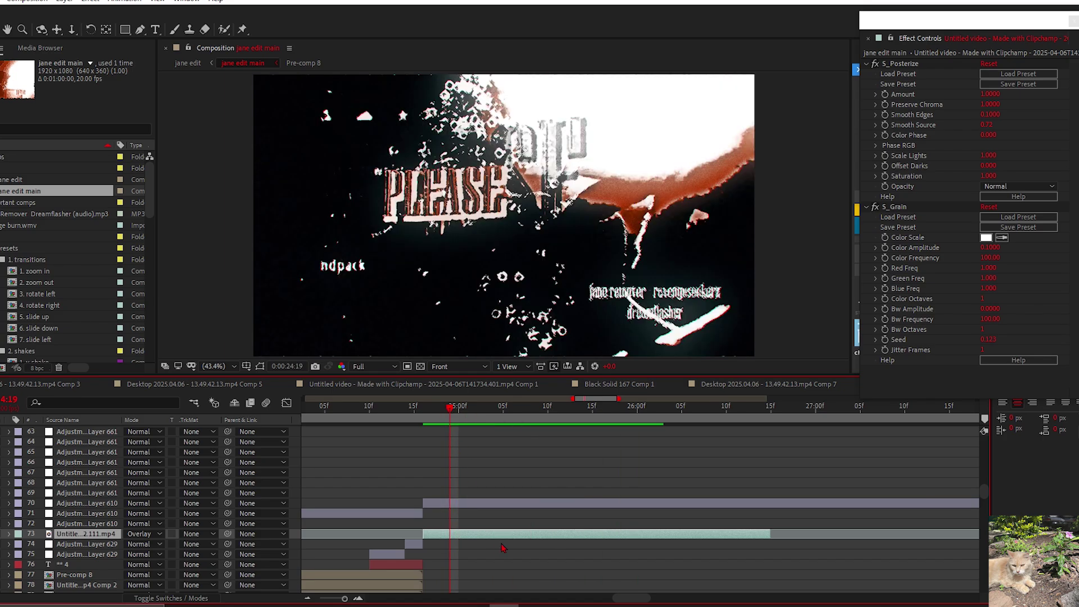
{"action": "left_click", "coordinate": [157, 535]}
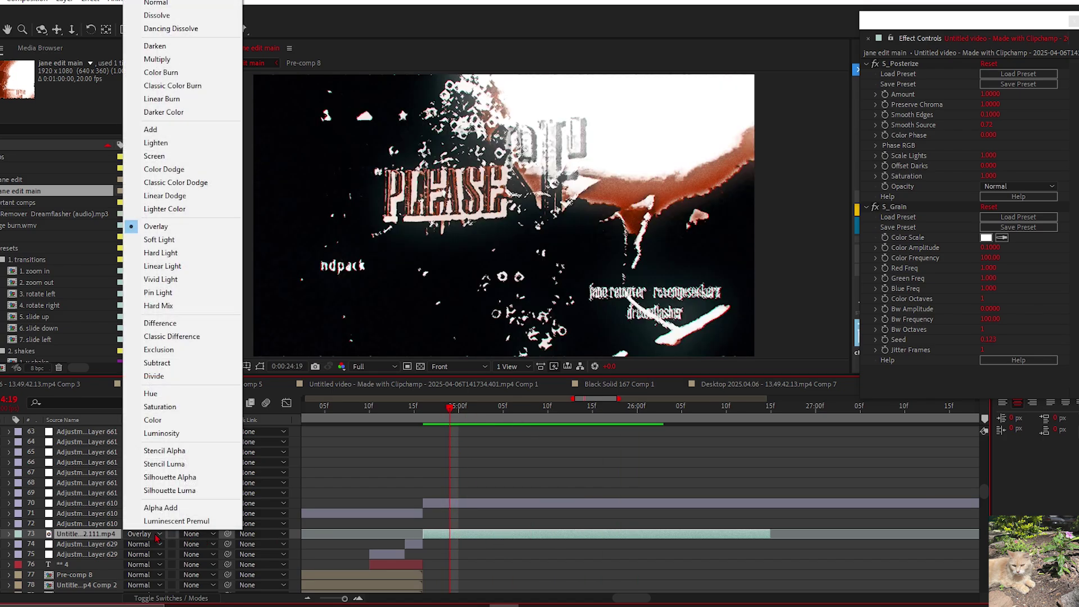
{"action": "left_click", "coordinate": [159, 196]}
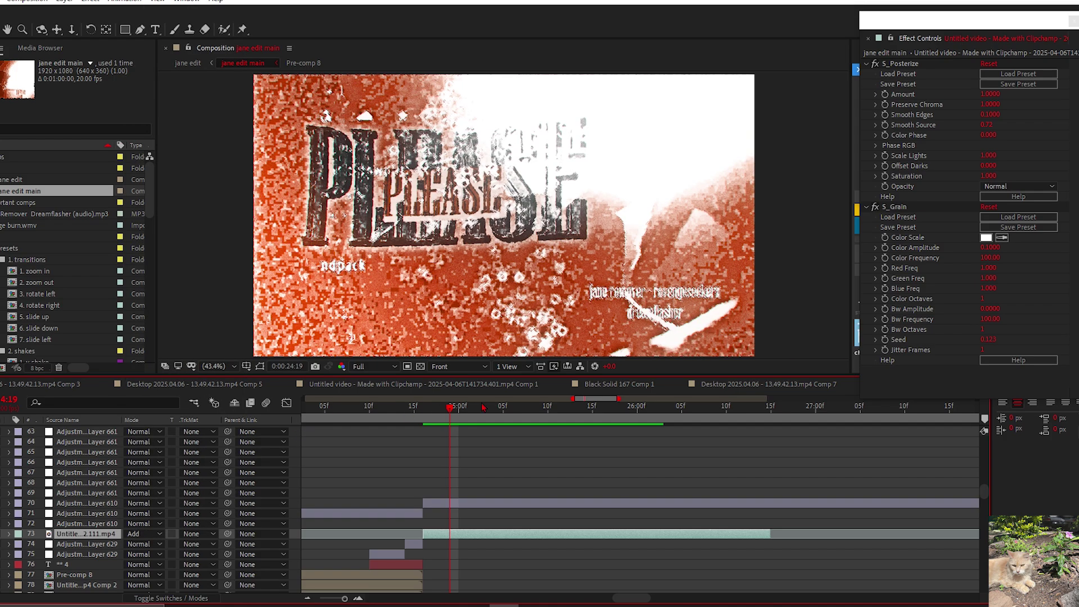
Step: Preview the blend from 0:00:24:19 and set the blending mode of the Untitled video clip on layer 73 to Overlay
{"action": "key", "text": "space"}
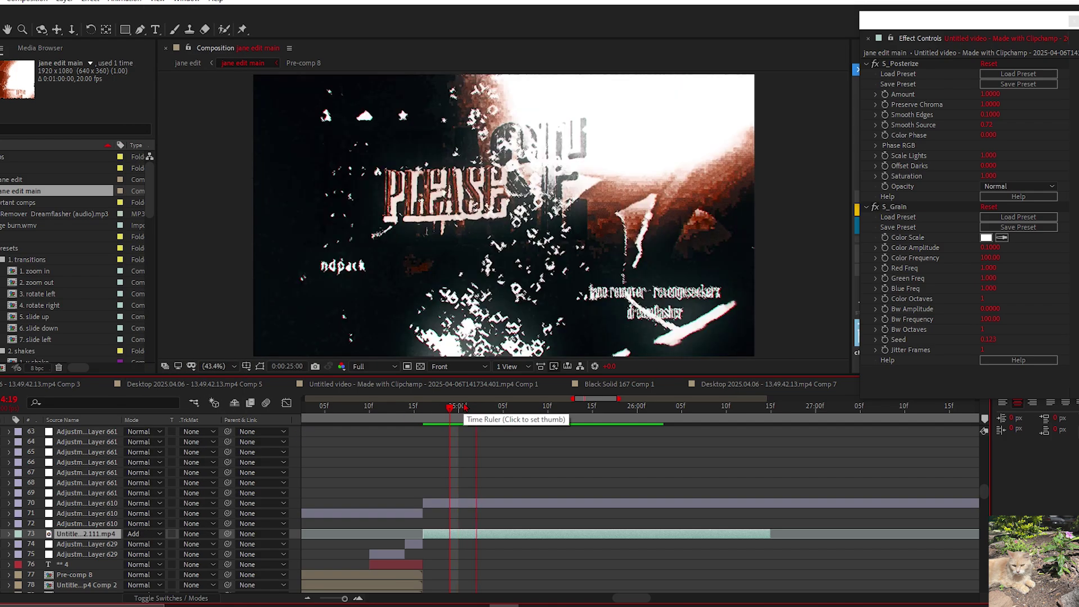
{"action": "key", "text": "space"}
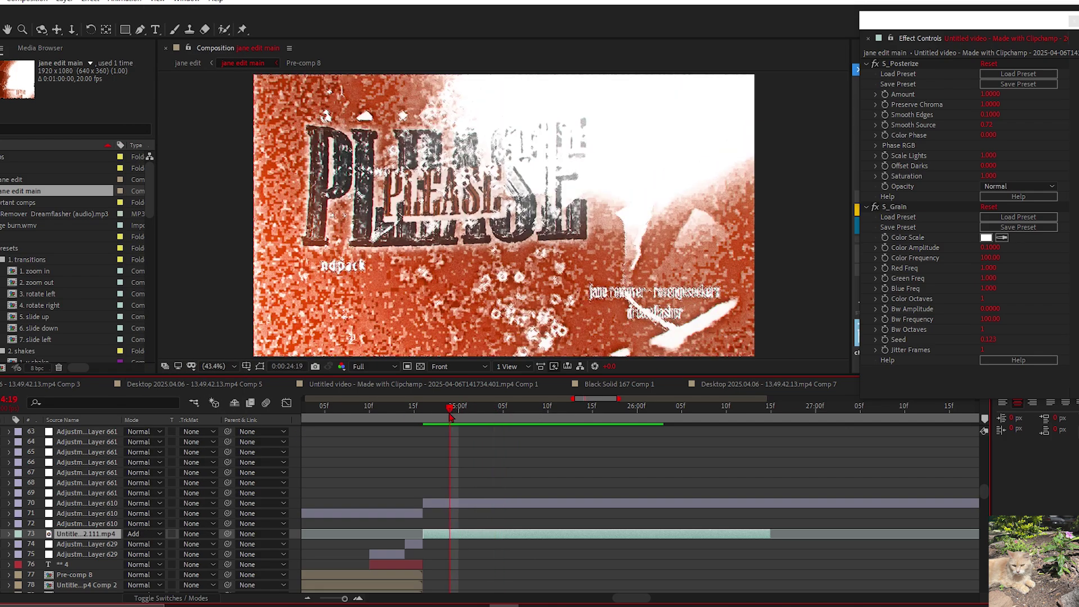
{"action": "left_click", "coordinate": [157, 534]}
{"action": "left_click", "coordinate": [159, 284]}
{"action": "scroll", "coordinate": [154, 474], "scroll_direction": "down", "scroll_amount": 2}
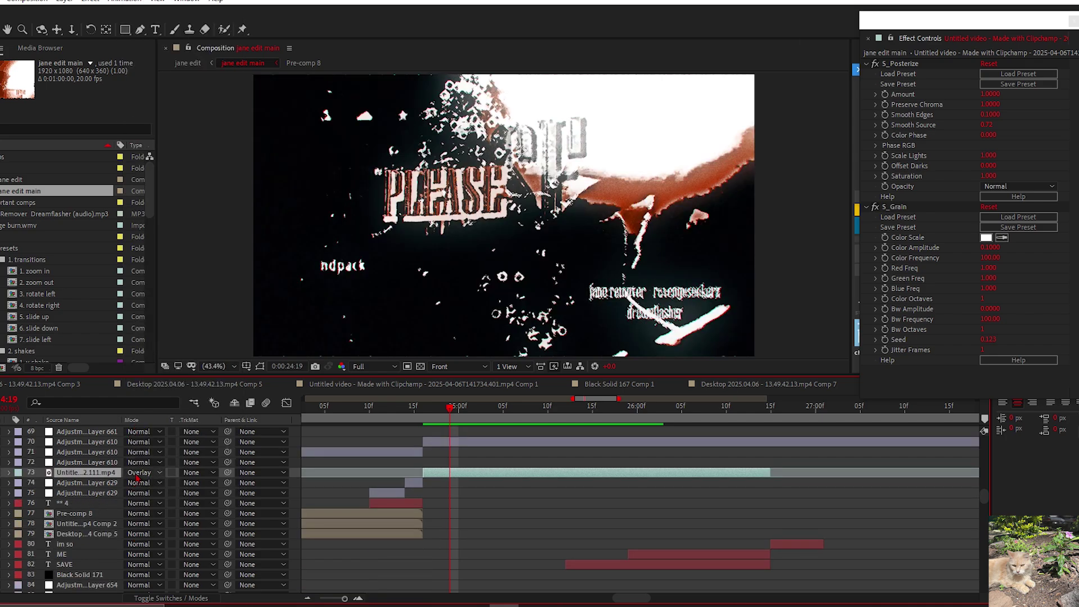
{"action": "left_click", "coordinate": [157, 473]}
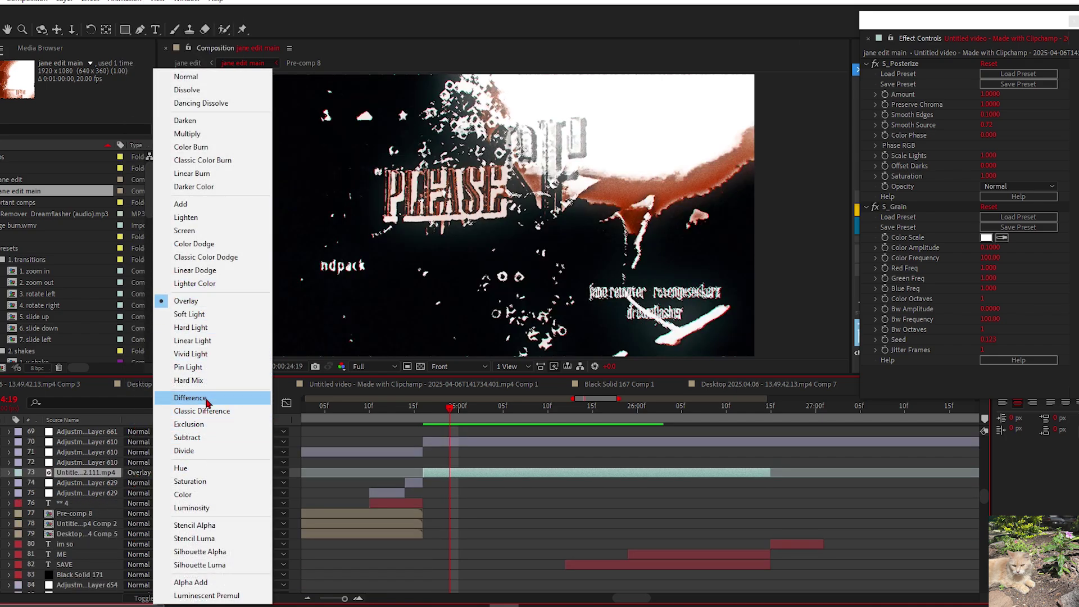
{"action": "left_click", "coordinate": [187, 437]}
Step: Look through the rest of the layer stack and select the text layers 97 to 101, from PLEASE to PLEASE 2
{"action": "scroll", "coordinate": [487, 527], "scroll_direction": "down", "scroll_amount": 8}
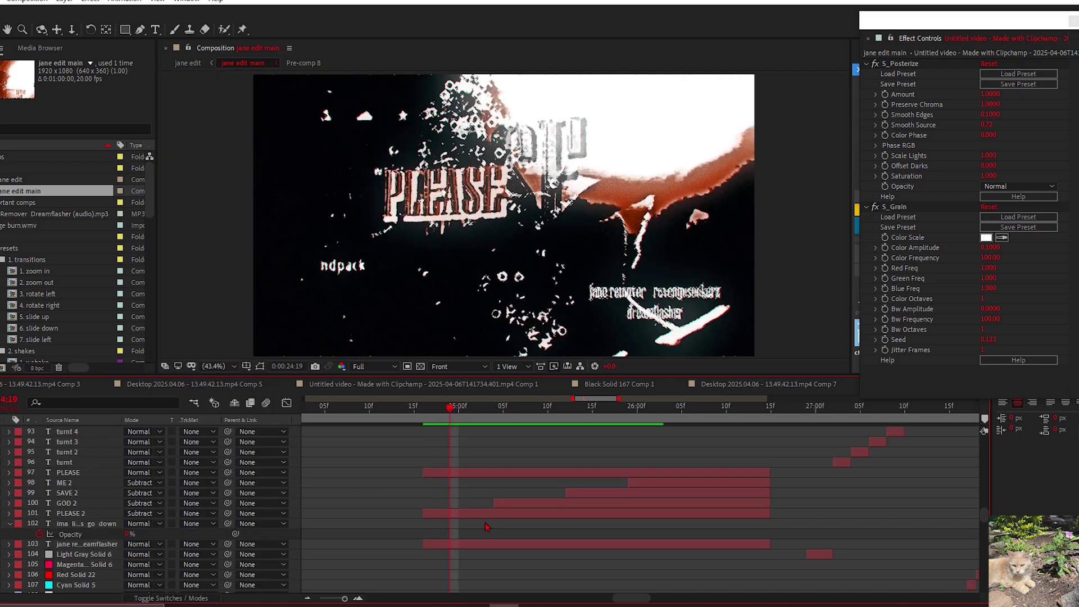
{"action": "scroll", "coordinate": [486, 527], "scroll_direction": "down", "scroll_amount": 20}
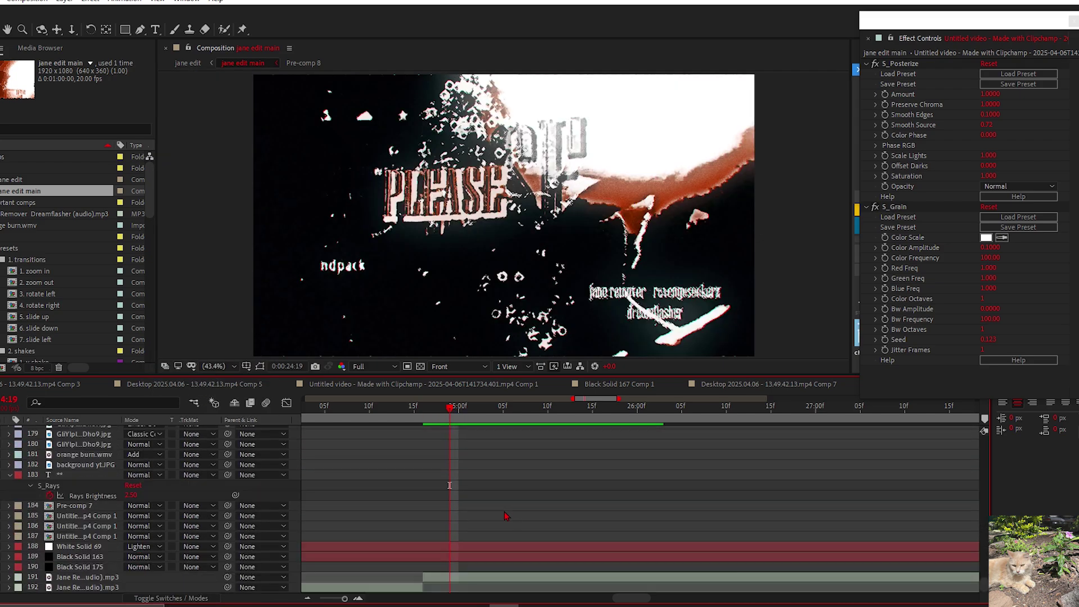
{"action": "scroll", "coordinate": [506, 516], "scroll_direction": "up", "scroll_amount": 20}
{"action": "scroll", "coordinate": [496, 524], "scroll_direction": "down", "scroll_amount": 4}
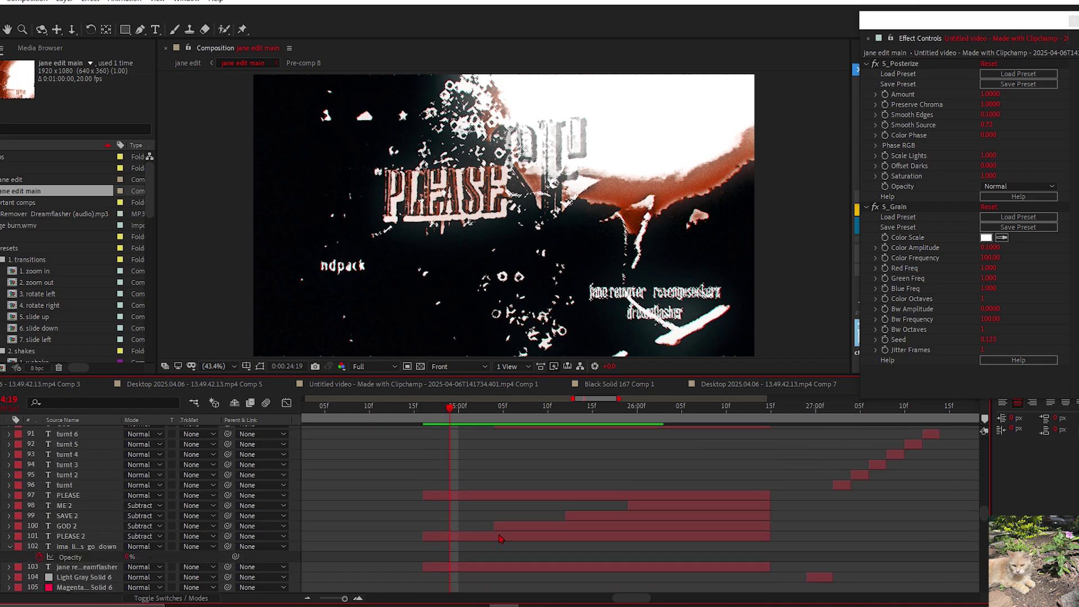
{"action": "left_click", "coordinate": [499, 536]}
{"action": "scroll", "coordinate": [540, 518], "scroll_direction": "down", "scroll_amount": 1}
{"action": "left_click", "coordinate": [84, 536], "text": "shift"}
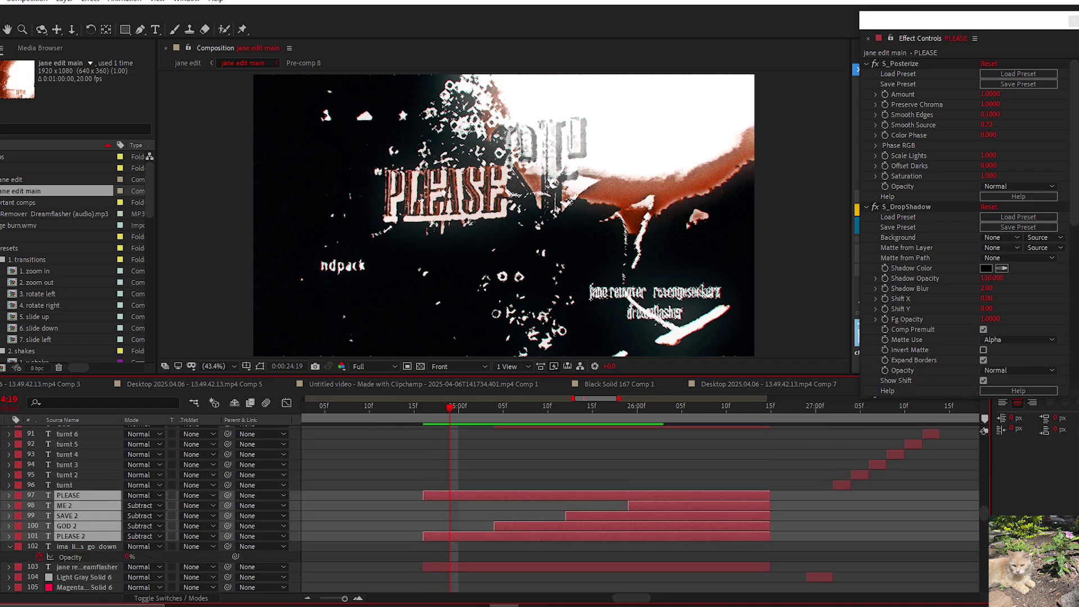
Step: Try scaling the PLEASE 2 text on layer 101 to about 763% and switching its blending mode, undoing both
{"action": "left_click", "coordinate": [84, 537]}
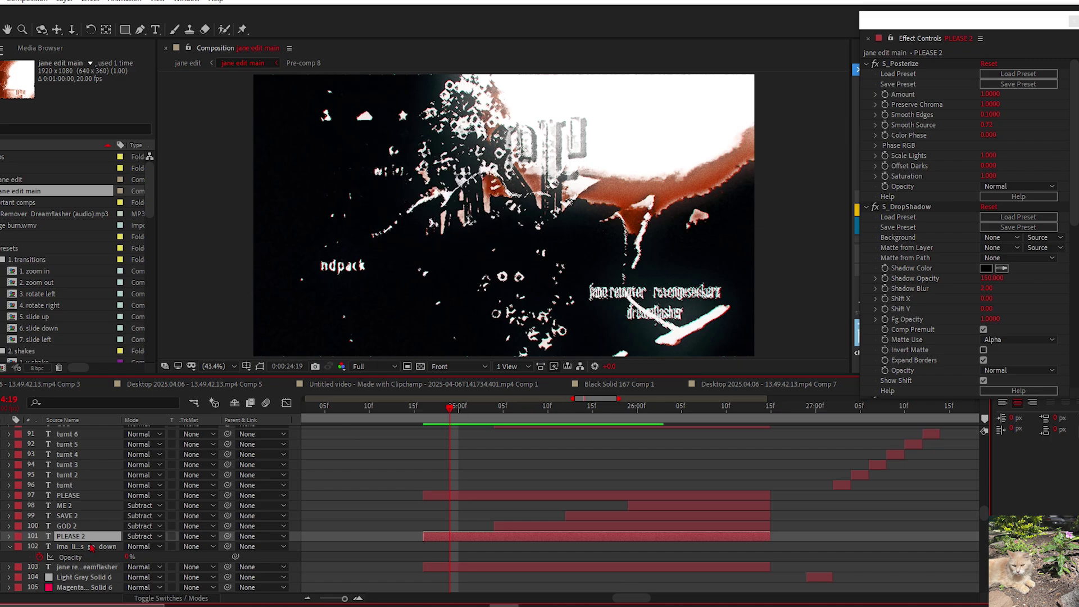
{"action": "key", "text": "s"}
{"action": "left_click_drag", "start_coordinate": [144, 546], "coordinate": [233, 553]}
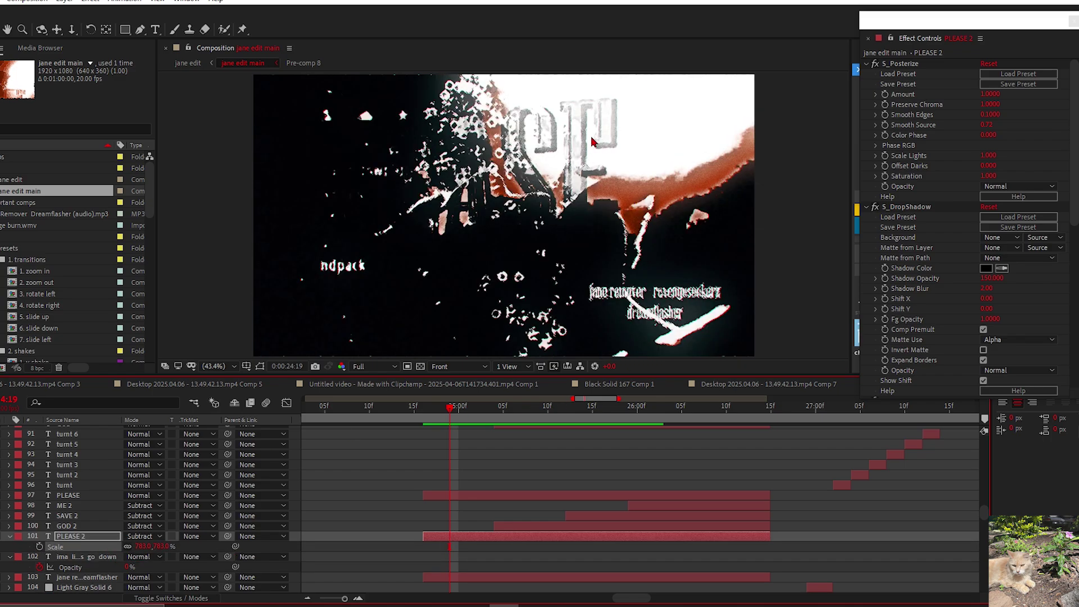
{"action": "left_click", "coordinate": [143, 536]}
{"action": "left_click", "coordinate": [152, 5]}
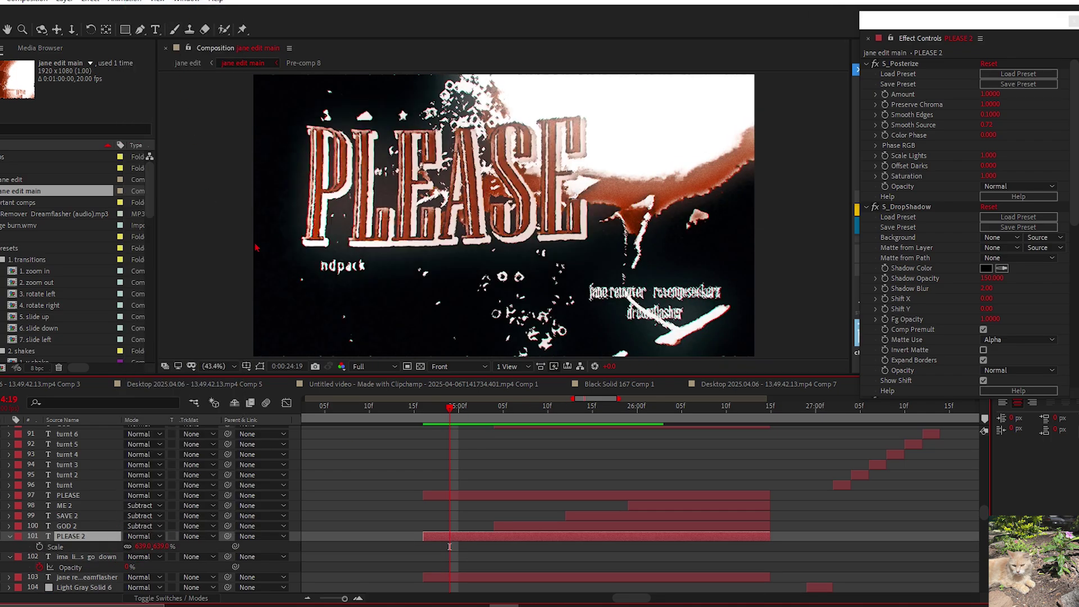
{"action": "key", "text": "ctrl+z"}
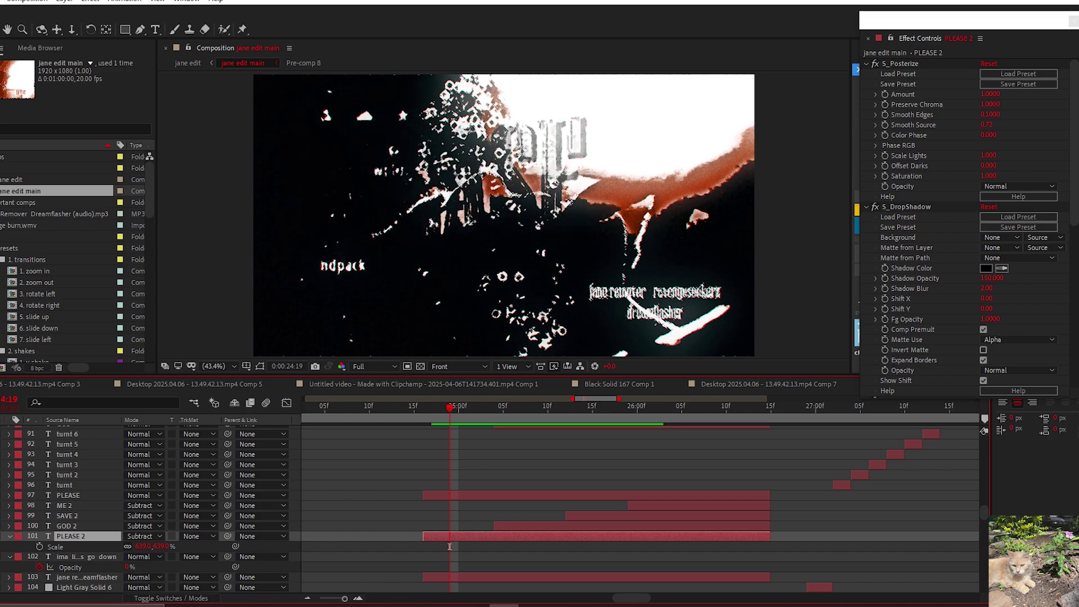
{"action": "key", "text": "ctrl+z"}
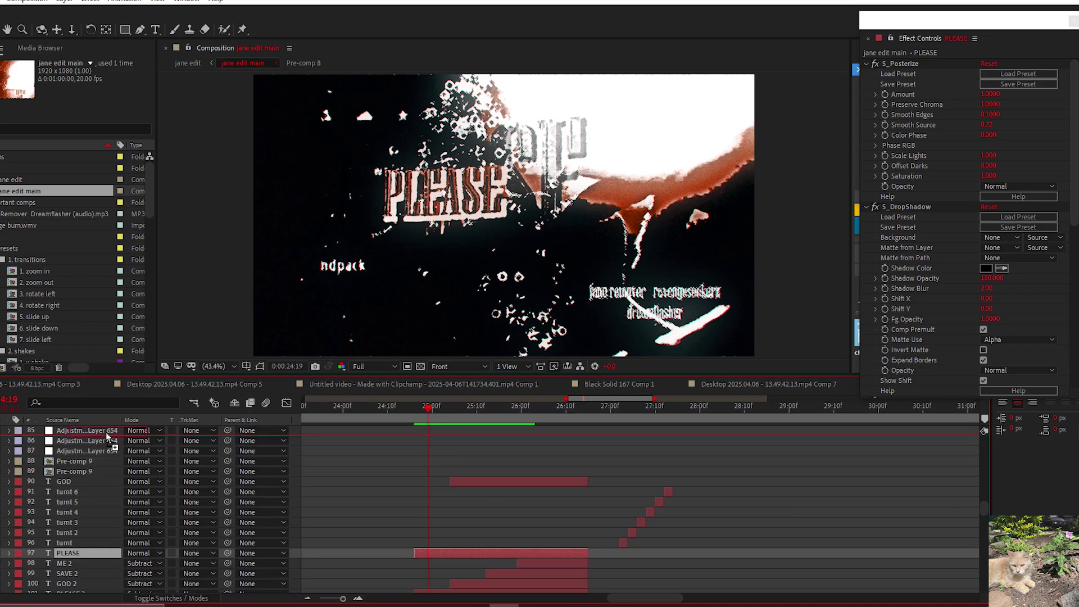
Step: Try moving the PLEASE text layer from layer 97 to the very top of the layer stack
{"action": "left_click_drag", "start_coordinate": [106, 435], "coordinate": [110, 430]}
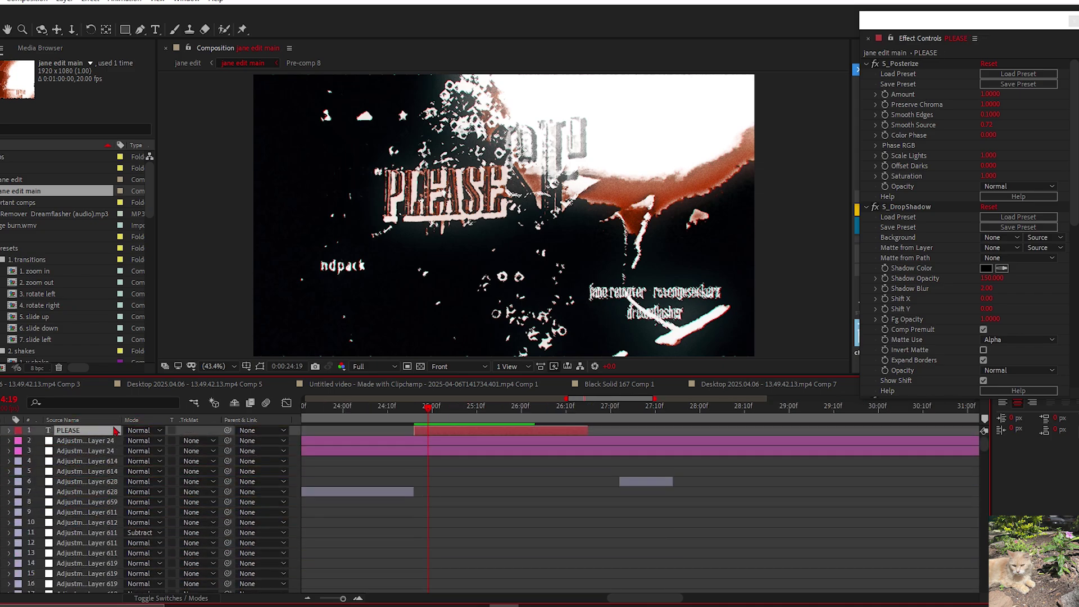
{"action": "mouse_move", "coordinate": [440, 417]}
{"action": "left_mouse_down"}
{"action": "mouse_move", "coordinate": [500, 412]}
{"action": "mouse_move", "coordinate": [419, 419]}
{"action": "left_mouse_up"}
{"action": "scroll", "coordinate": [423, 436], "scroll_direction": "down", "scroll_amount": 3}
{"action": "scroll", "coordinate": [464, 446], "scroll_direction": "up", "scroll_amount": 4}
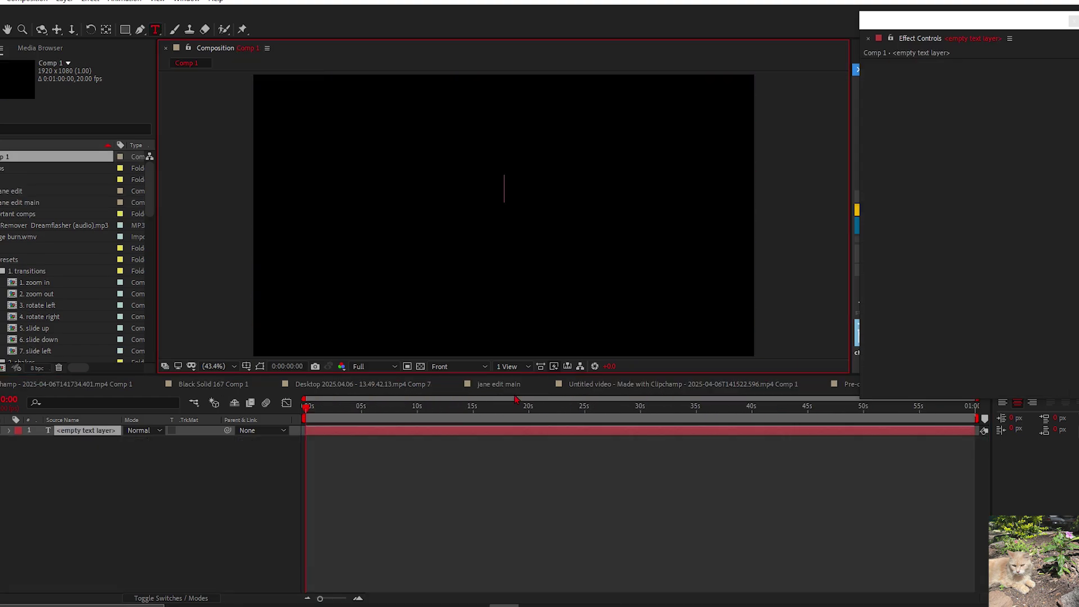
Step: Fill the empty text layer in Comp 1 with "ssioughdsfiungifjdgb" and apply the Turbulent Displace effect to it
{"action": "type", "text": "ssioughdsflungifjdgb"}
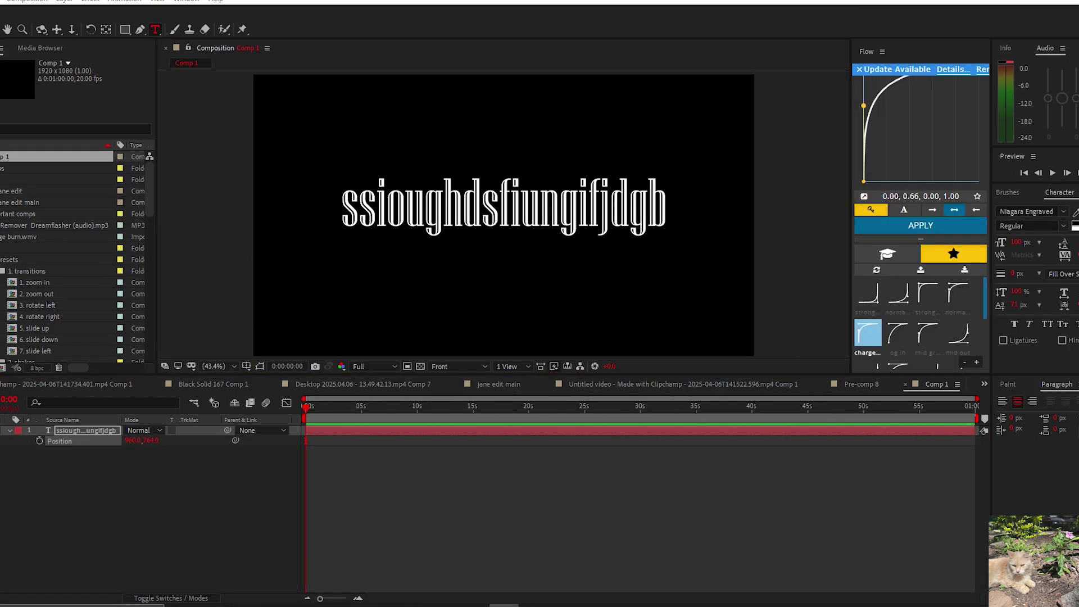
{"action": "left_click", "coordinate": [1071, 192]}
{"action": "left_click", "coordinate": [1058, 207]}
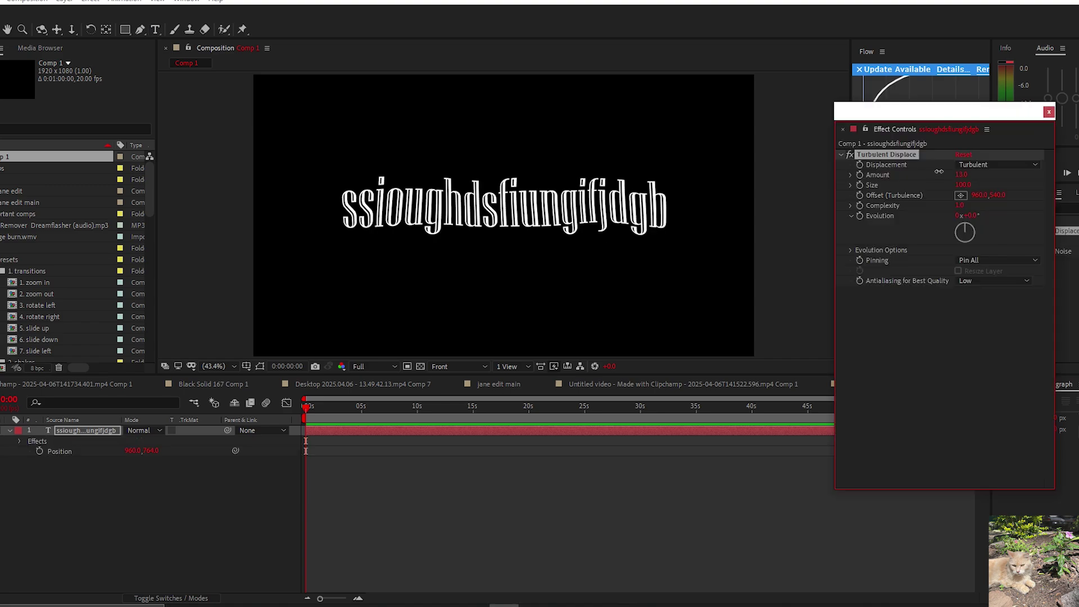
Step: Set the Turbulent Displace Amount to 20
{"action": "left_click_drag", "start_coordinate": [939, 171], "coordinate": [947, 178]}
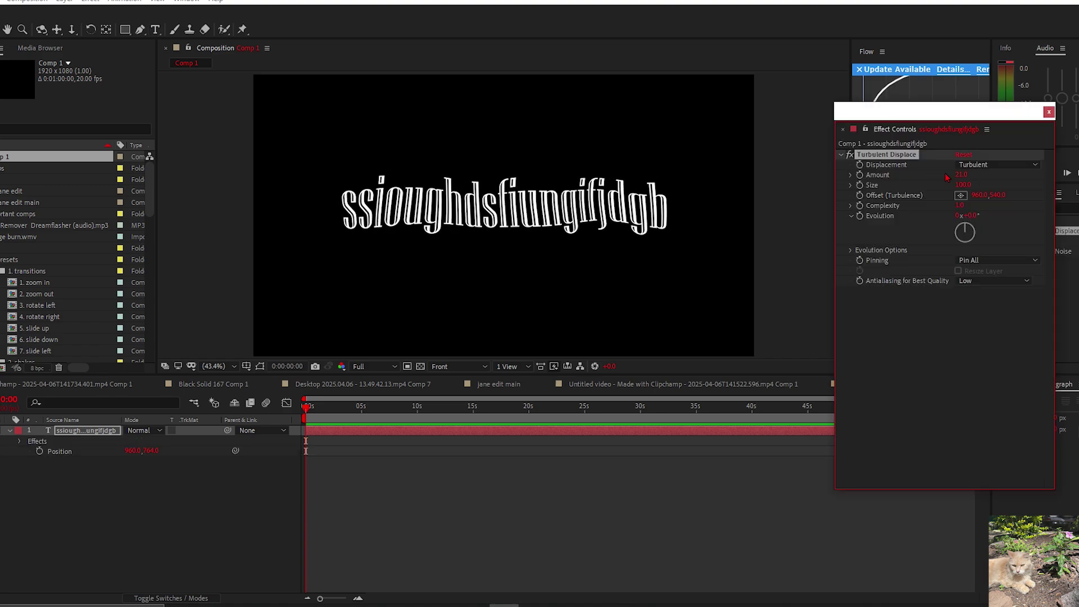
{"action": "left_click", "coordinate": [961, 175]}
{"action": "type", "text": "20"}
{"action": "key", "text": "Return"}
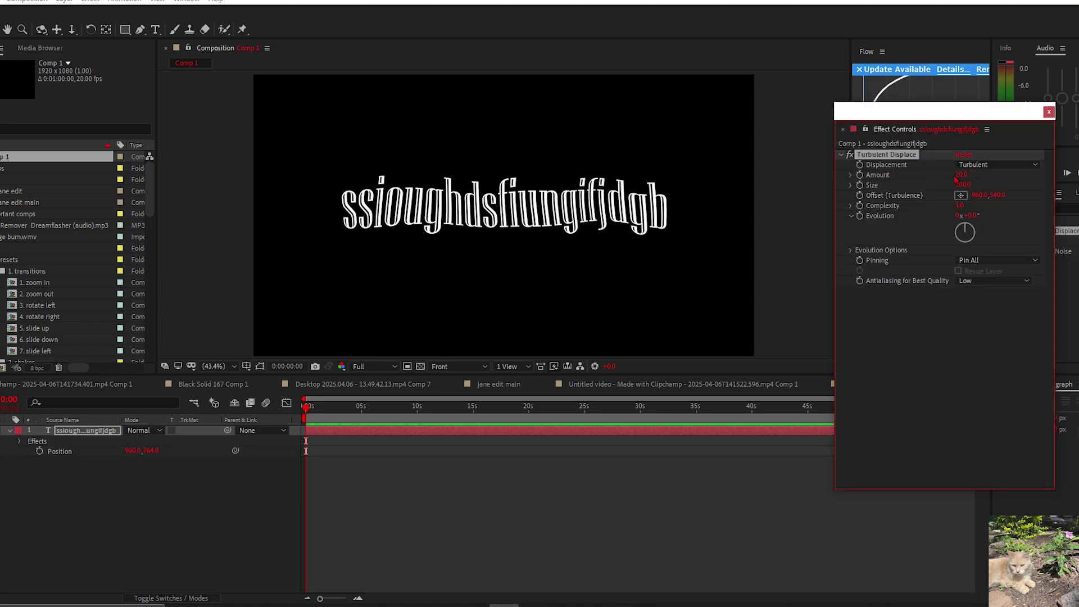
{"action": "mouse_move", "coordinate": [963, 185]}
{"action": "left_mouse_down"}
{"action": "mouse_move", "coordinate": [954, 183]}
{"action": "mouse_move", "coordinate": [966, 185]}
{"action": "left_mouse_up"}
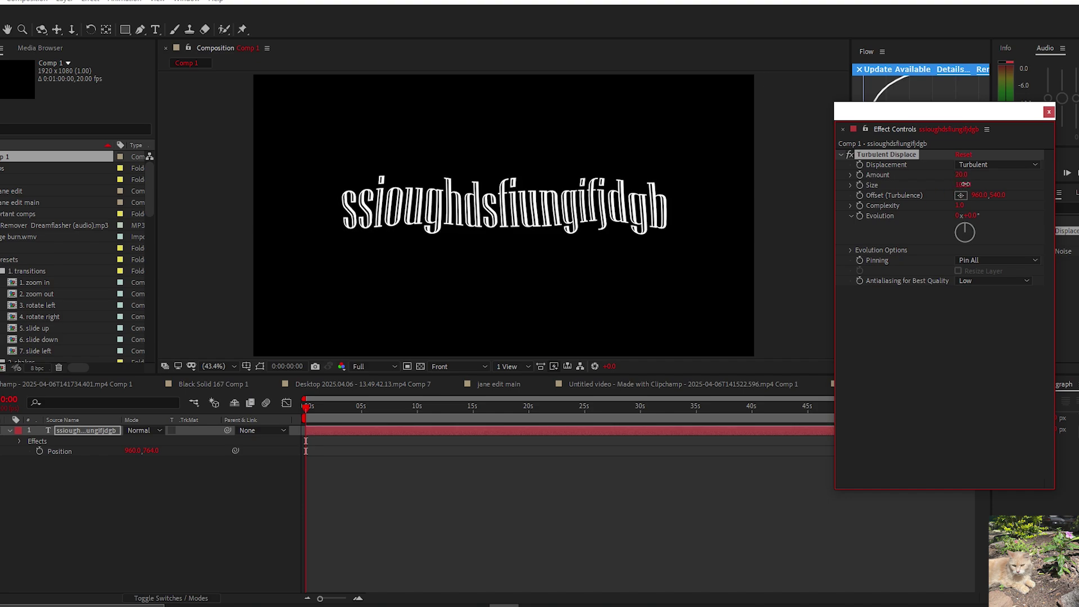
Step: Add the expression time*10 to the Random Seed of Turbulent Displace under its Evolution Options
{"action": "left_click", "coordinate": [851, 250]}
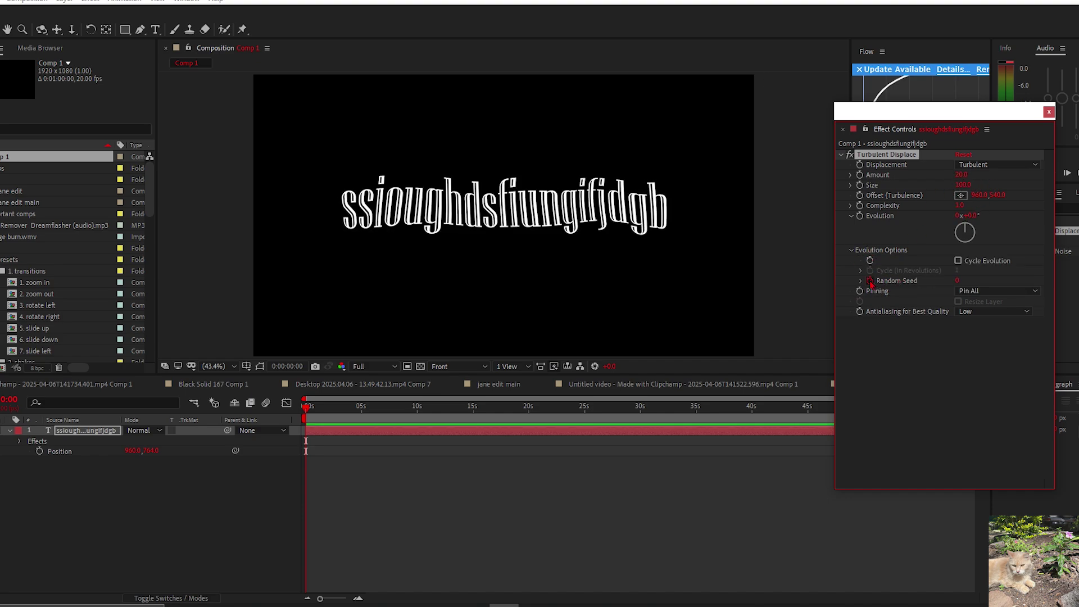
{"action": "left_click", "coordinate": [871, 281], "text": "alt"}
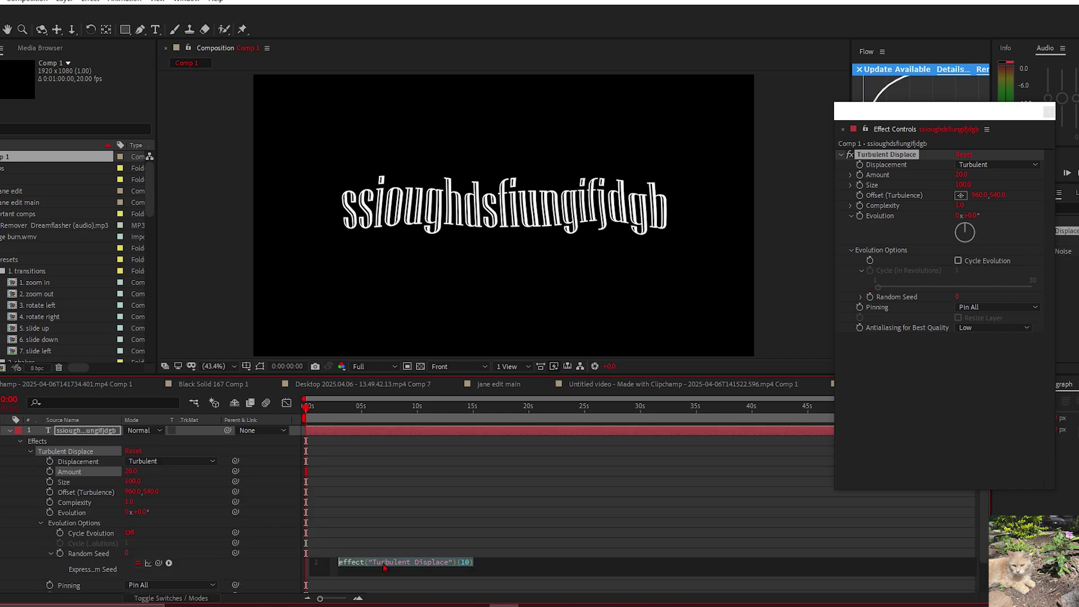
{"action": "type", "text": "time"}
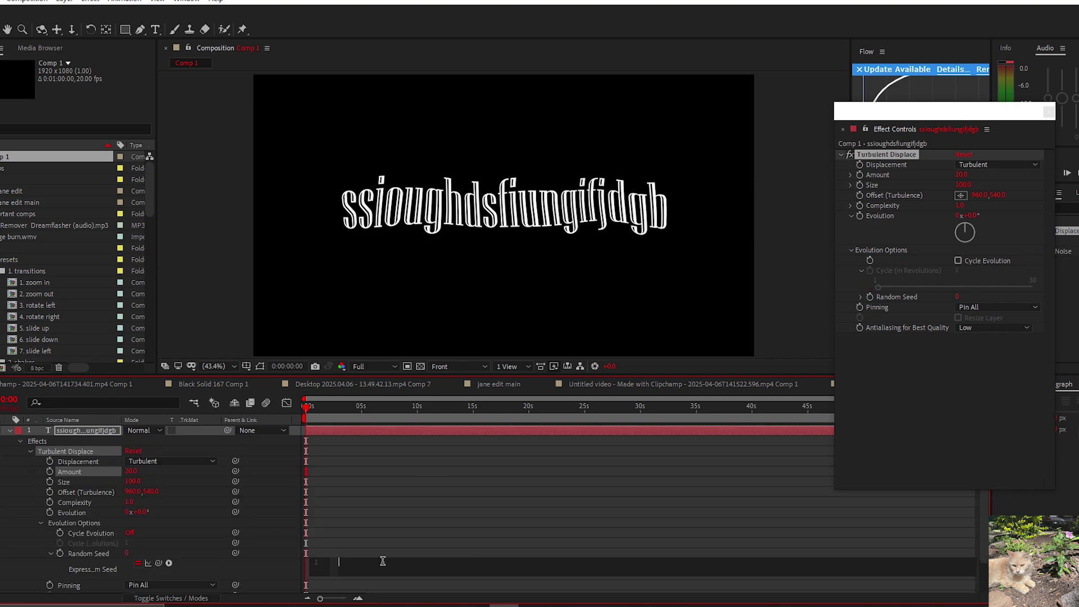
{"action": "type", "text": "*"}
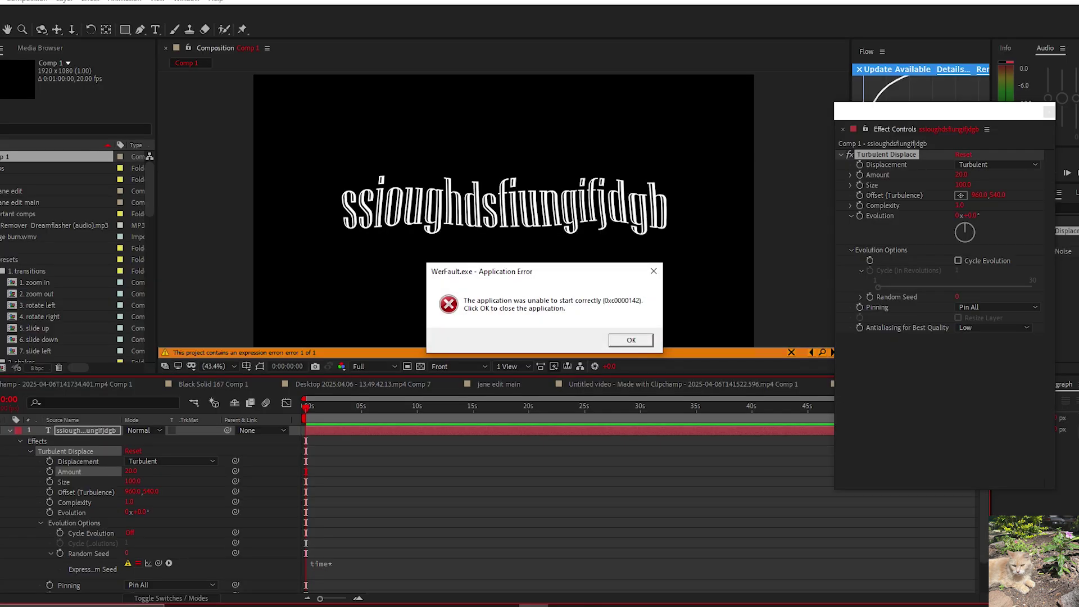
{"action": "left_click", "coordinate": [406, 563]}
{"action": "type", "text": "10"}
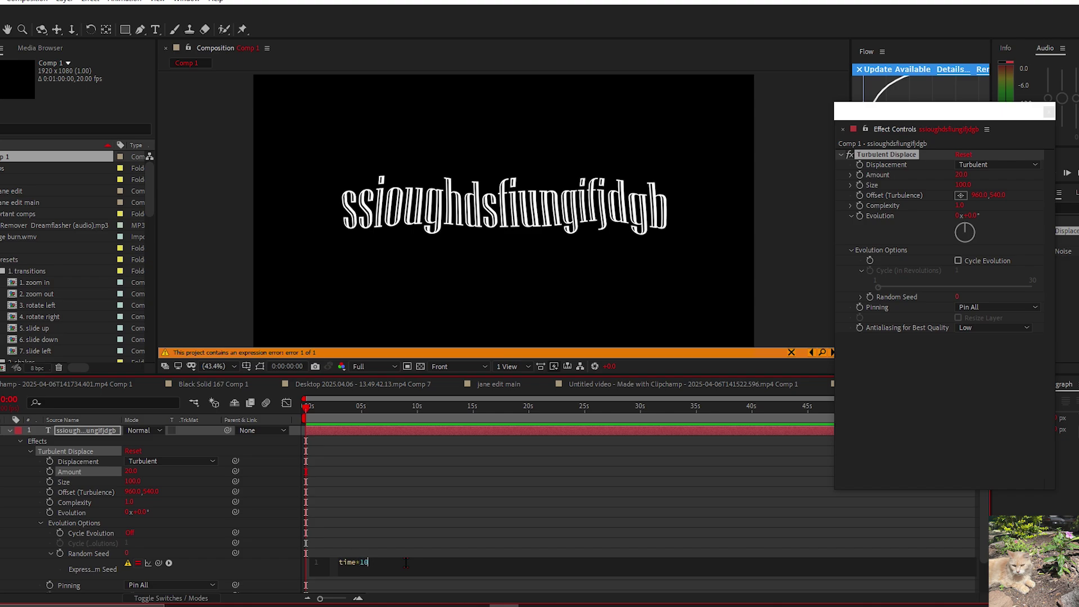
{"action": "left_click", "coordinate": [444, 535]}
Step: Preview the wobbling text animation in Comp 1 and open the Random Seed expression for editing
{"action": "key", "text": "space"}
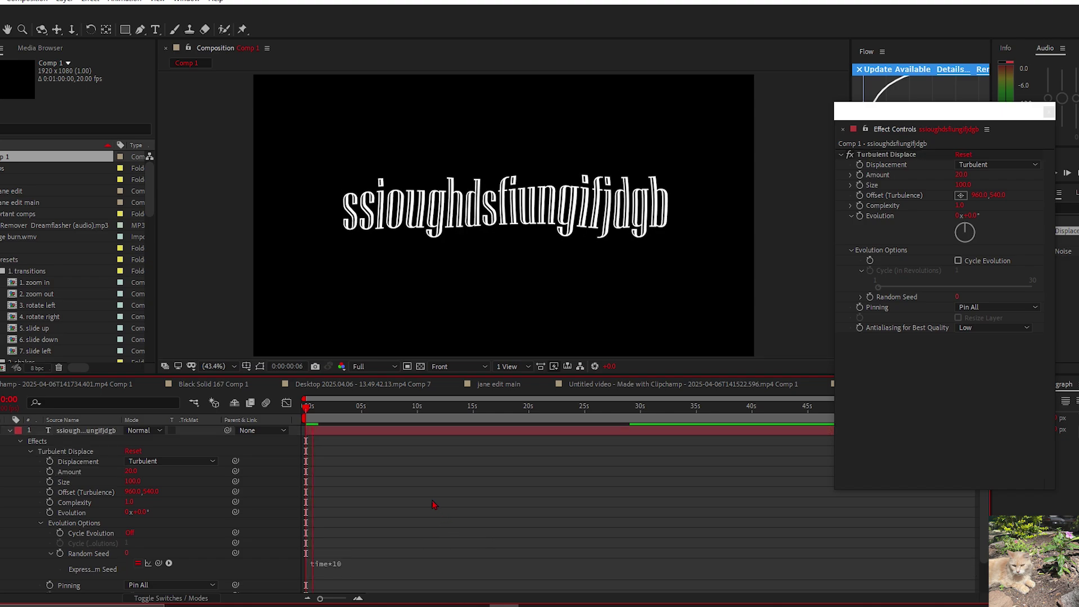
{"action": "key", "text": "space"}
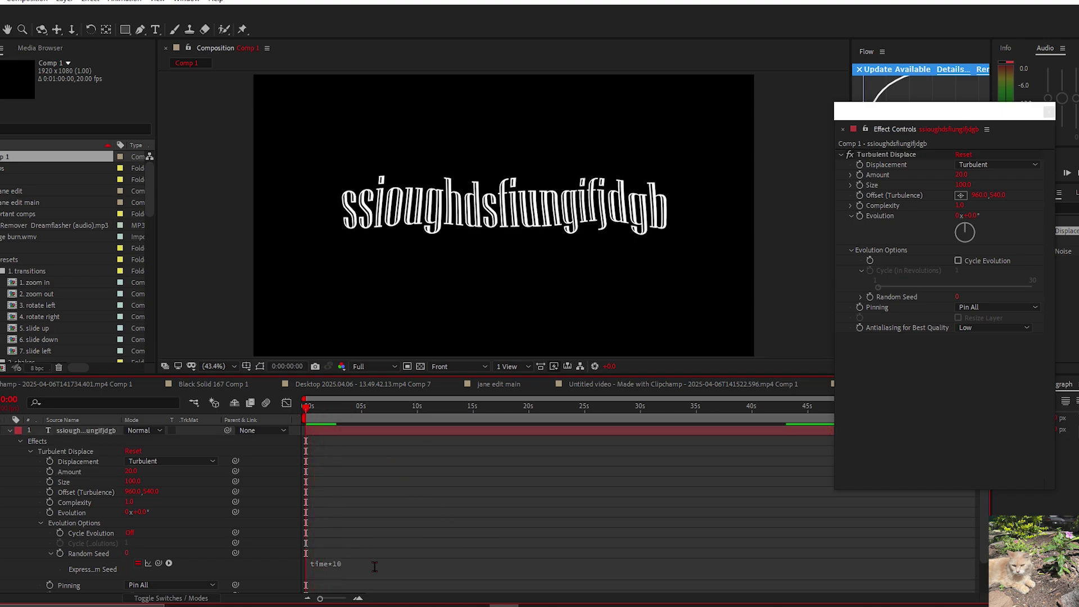
{"action": "left_click", "coordinate": [408, 563]}
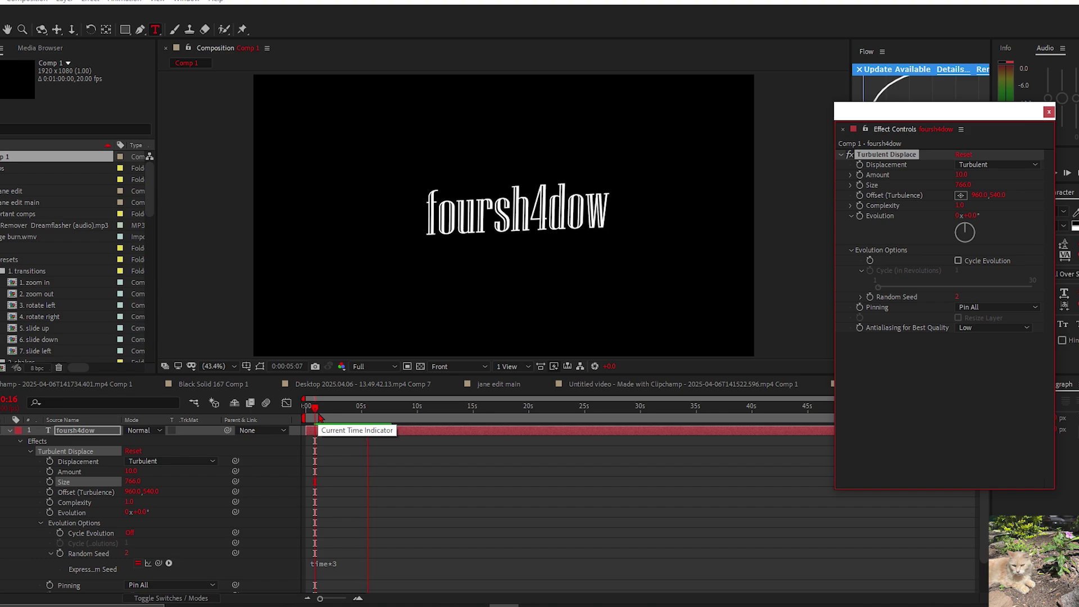
Step: Undo the last Turbulent Displace Size change, reduce Size to about 40, and preview the foursh4dow text from 0:00:01:03
{"action": "key", "text": "ctrl+z"}
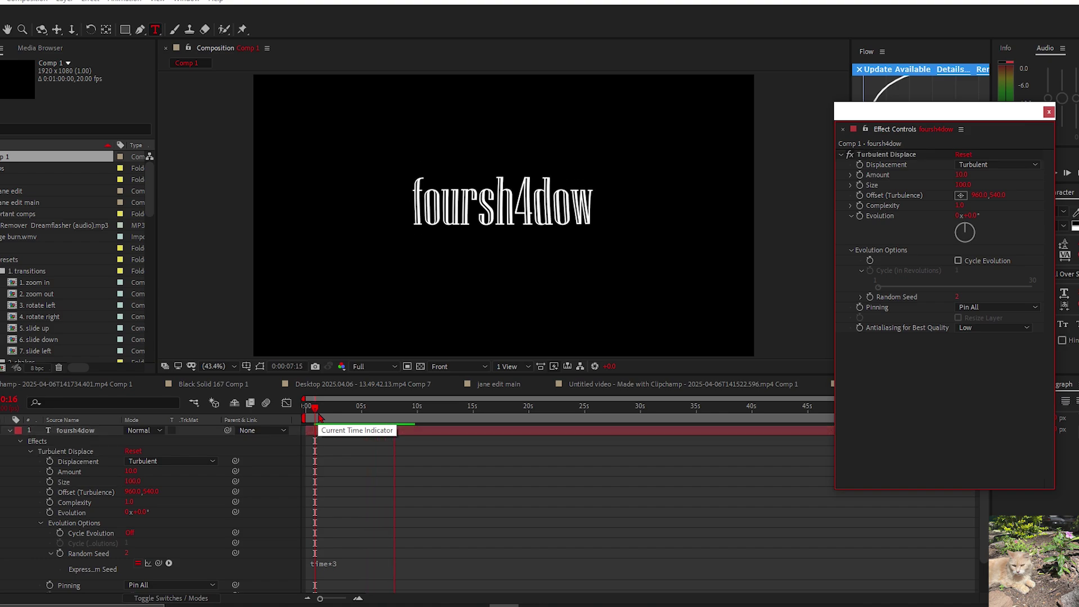
{"action": "key", "text": "space"}
{"action": "left_click", "coordinate": [318, 414]}
{"action": "mouse_move", "coordinate": [963, 184]}
{"action": "left_mouse_down"}
{"action": "mouse_move", "coordinate": [916, 190]}
{"action": "mouse_move", "coordinate": [976, 184]}
{"action": "left_mouse_up"}
{"action": "key", "text": "space"}
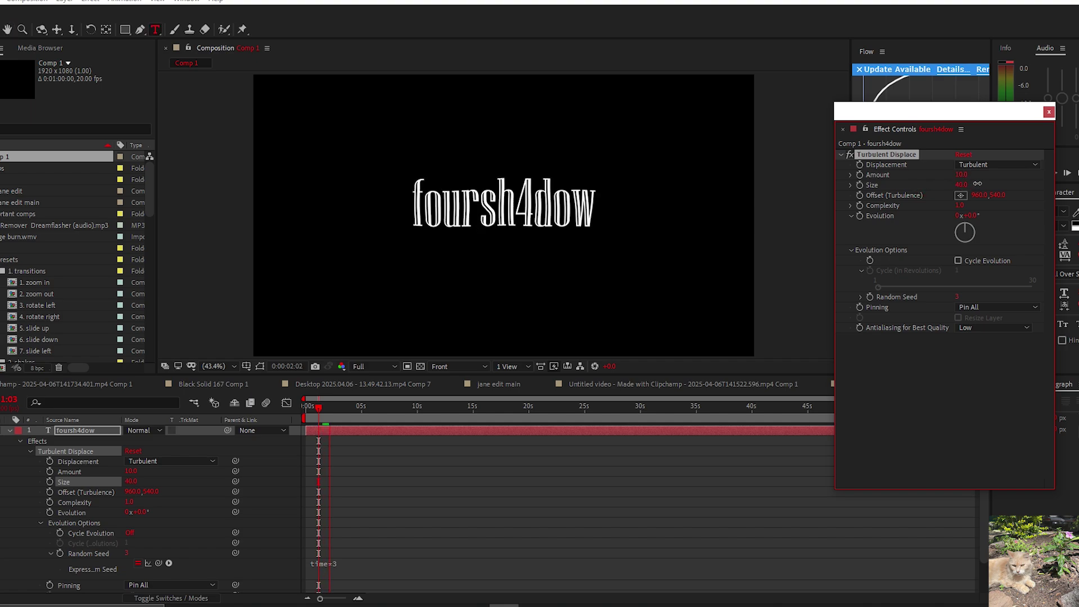
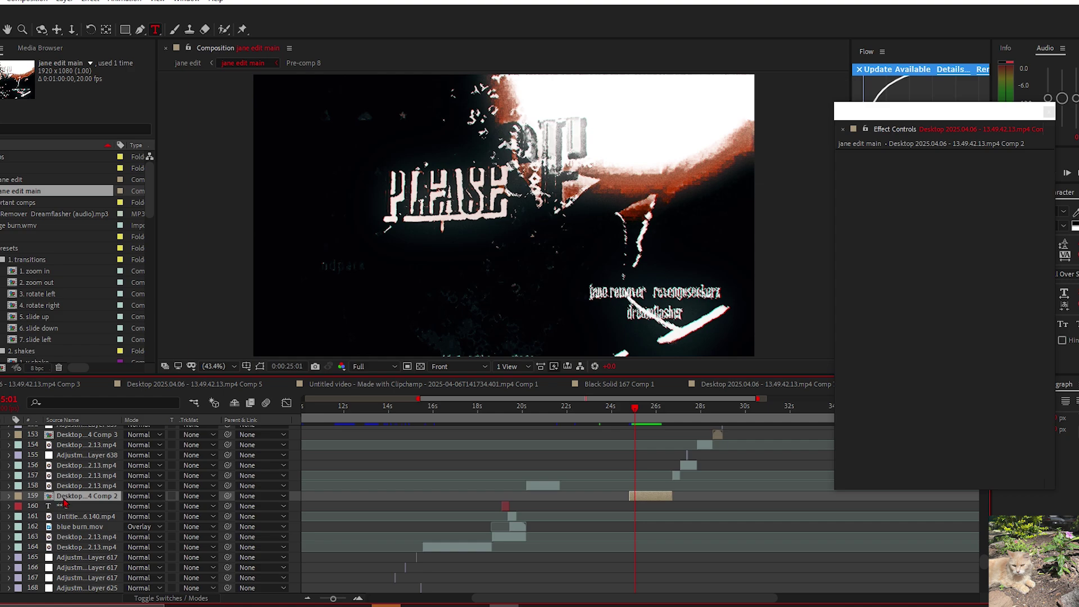
Step: Try moving the Desktop mp4 Comp 2 layer from layer 159 up among the Adjustment Layer 661 copies at layer 65
{"action": "left_click_drag", "start_coordinate": [64, 500], "coordinate": [80, 466]}
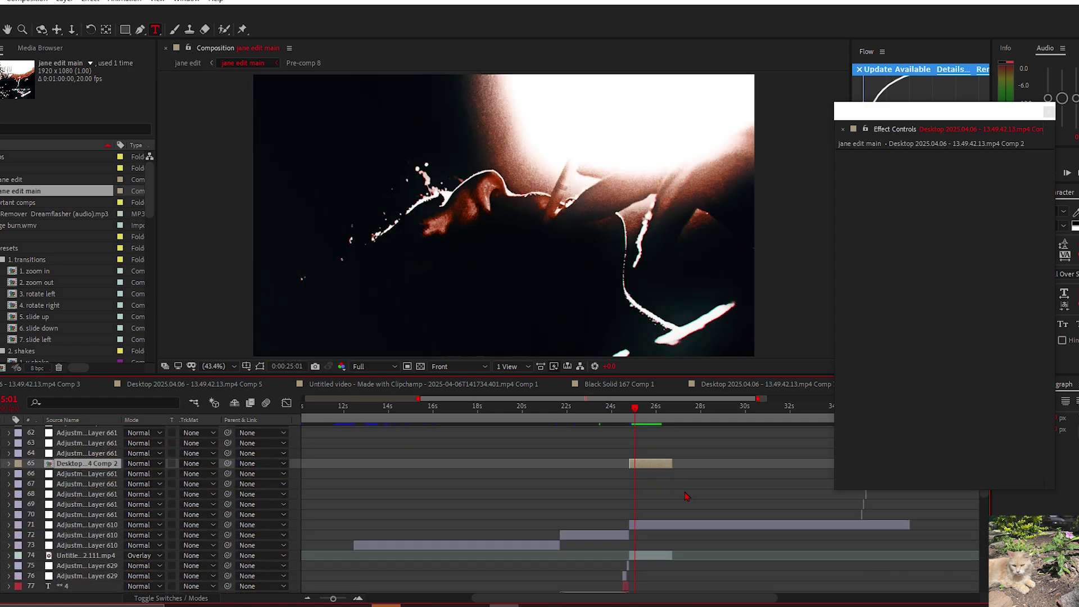
{"action": "left_click_drag", "start_coordinate": [686, 497], "coordinate": [598, 522]}
{"action": "mouse_move", "coordinate": [546, 409]}
{"action": "left_mouse_down"}
{"action": "mouse_move", "coordinate": [566, 411]}
{"action": "mouse_move", "coordinate": [548, 415]}
{"action": "left_mouse_up"}
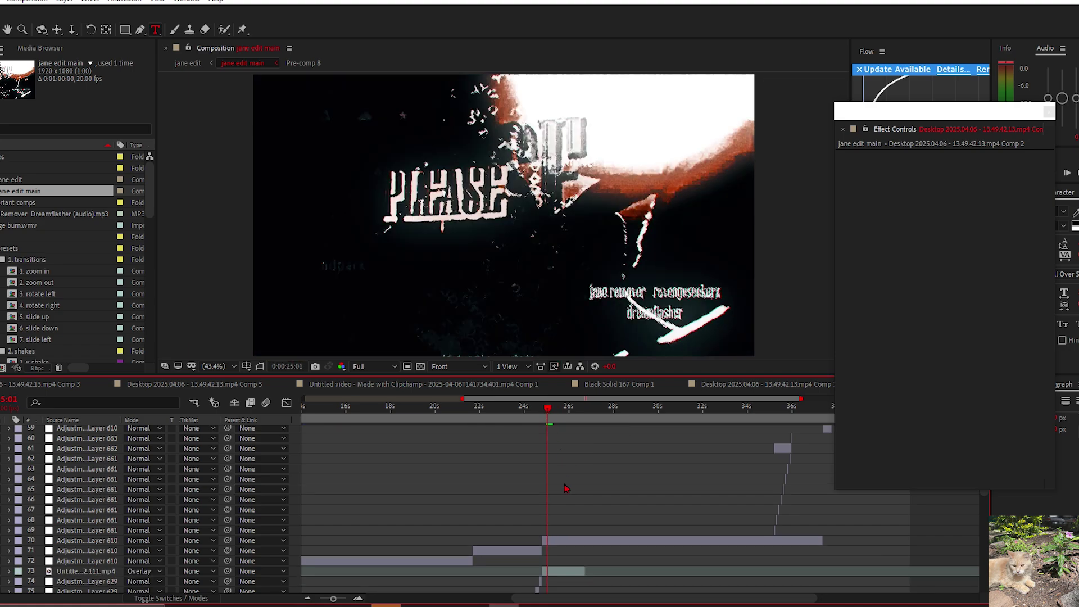
Step: Scrub through the staggered turnt text layers 91 to 96, starting at 0:00:27:02
{"action": "scroll", "coordinate": [562, 506], "scroll_direction": "down", "scroll_amount": 5}
{"action": "left_click", "coordinate": [615, 410]}
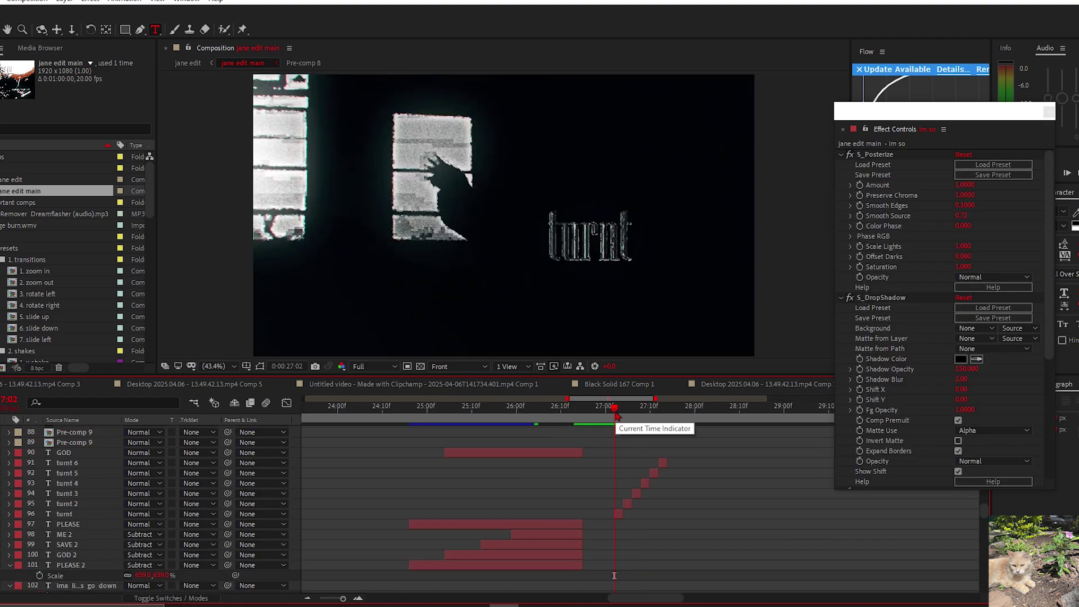
{"action": "left_click_drag", "start_coordinate": [615, 414], "coordinate": [659, 412]}
Step: Scrub to 0:00:28:05 and examine the Paint effect on the Desktop mp4 clip at layer 154
{"action": "mouse_move", "coordinate": [661, 505]}
{"action": "left_mouse_down"}
{"action": "mouse_move", "coordinate": [540, 420]}
{"action": "mouse_move", "coordinate": [620, 410]}
{"action": "mouse_move", "coordinate": [595, 410]}
{"action": "left_mouse_up"}
{"action": "scroll", "coordinate": [599, 512], "scroll_direction": "down", "scroll_amount": 10}
{"action": "left_click", "coordinate": [589, 548]}
{"action": "left_click", "coordinate": [869, 159]}
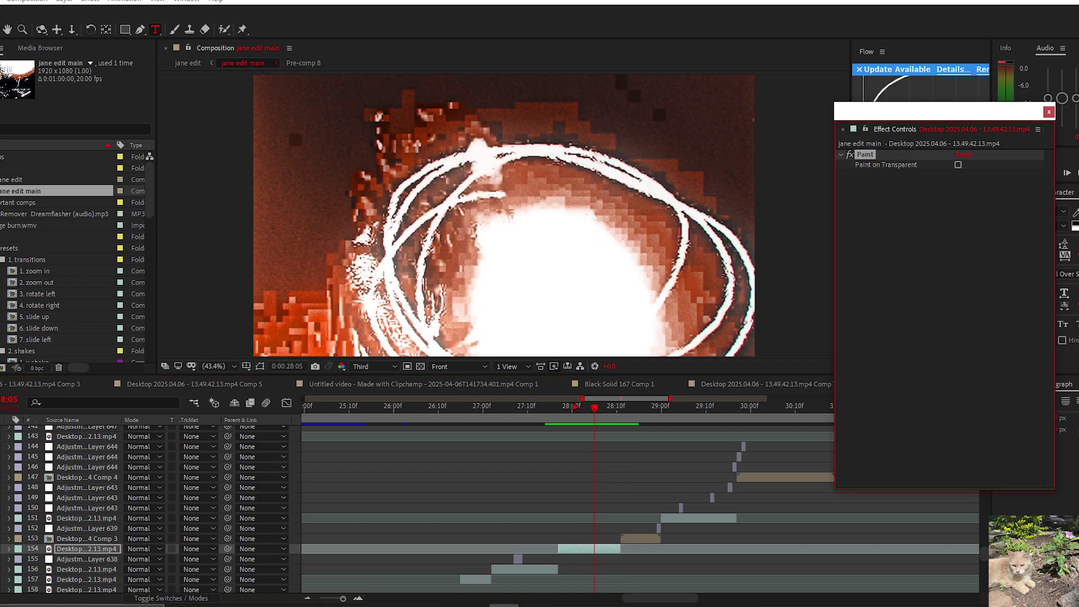
Step: Preview the Desktop mp4 Comp 3 clip at layer 153 from 0:00:28:11 and examine its Paint effect
{"action": "left_click_drag", "start_coordinate": [595, 414], "coordinate": [622, 413]}
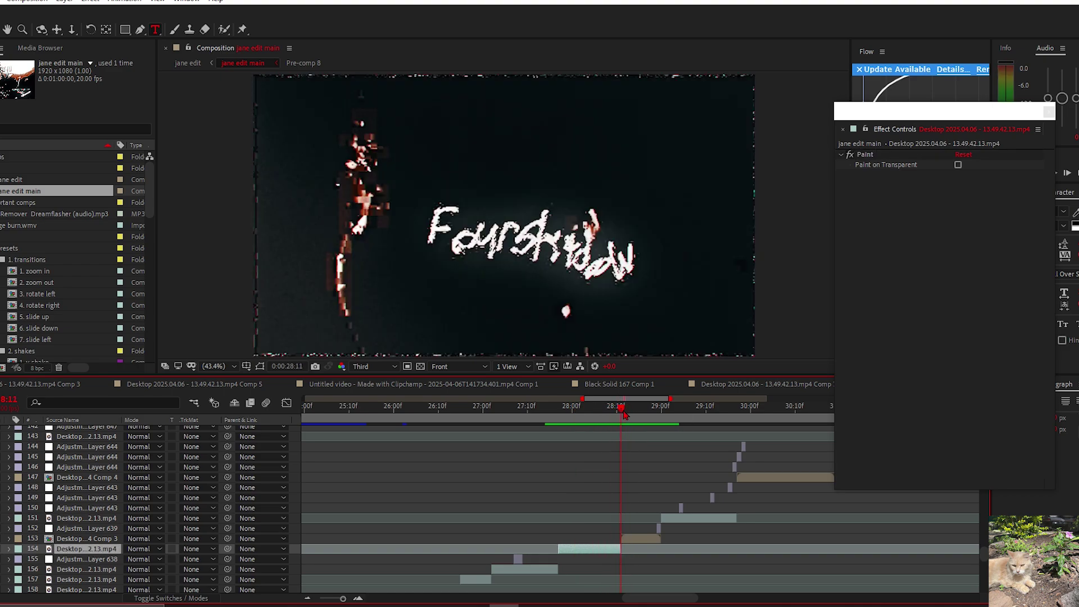
{"action": "left_click", "coordinate": [640, 538]}
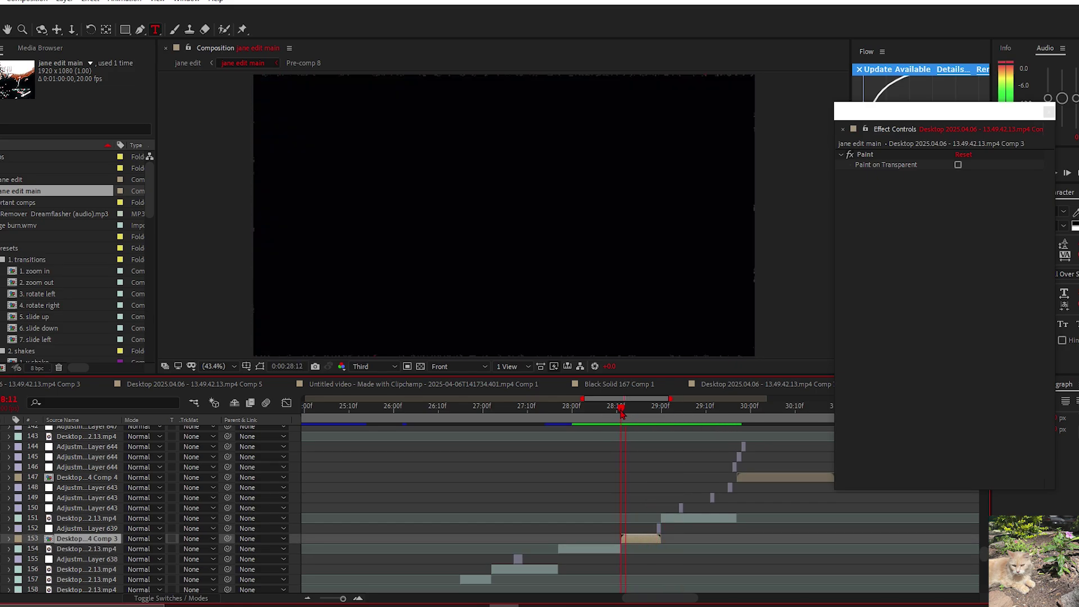
{"action": "key", "text": "space"}
{"action": "key", "text": "space"}
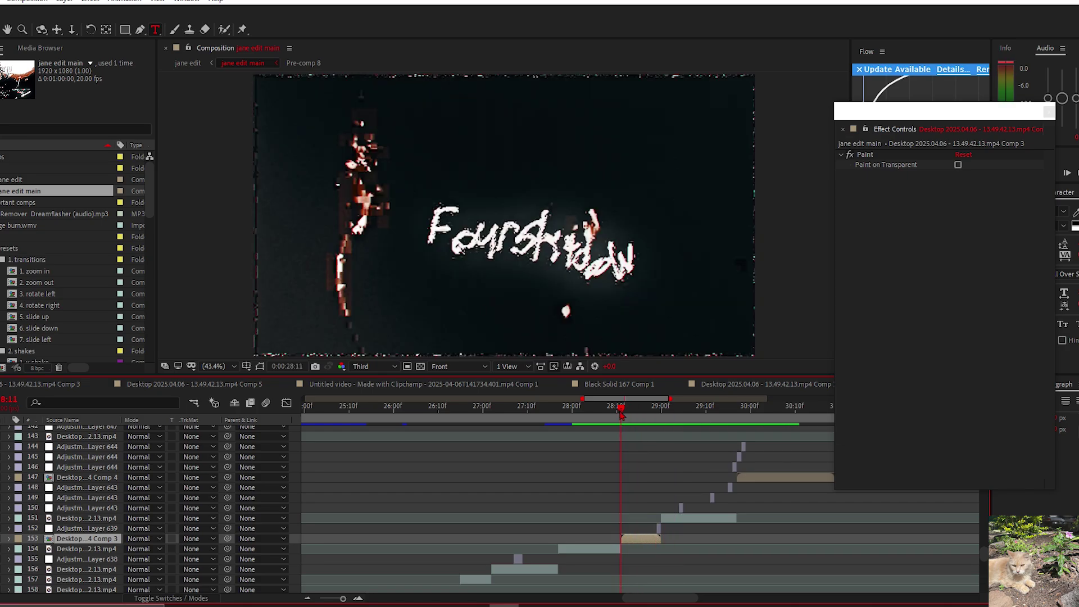
{"action": "key", "text": "space"}
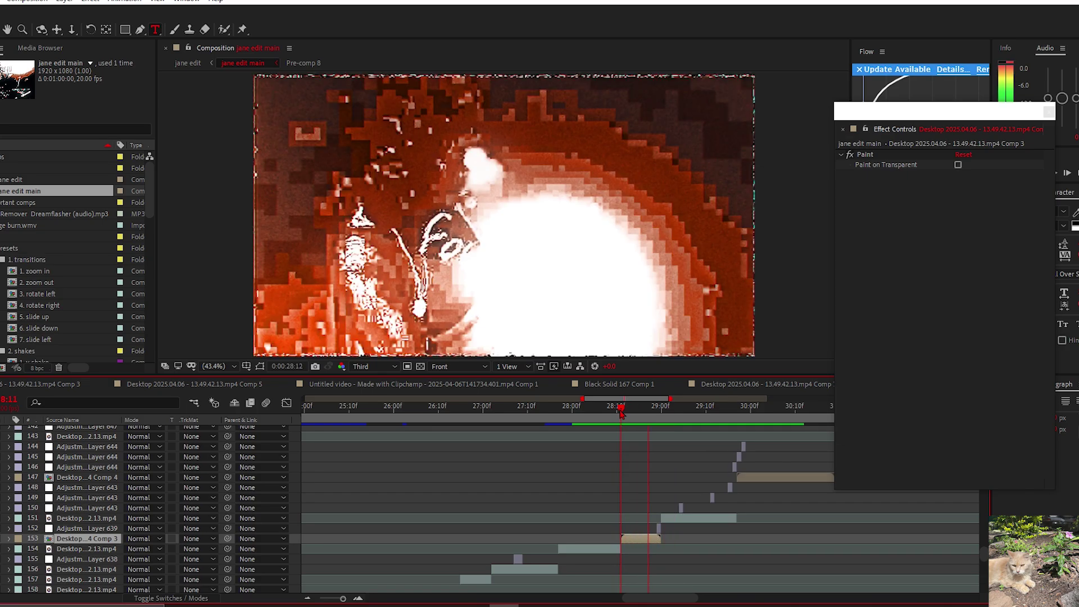
{"action": "key", "text": "space"}
{"action": "left_click", "coordinate": [621, 415]}
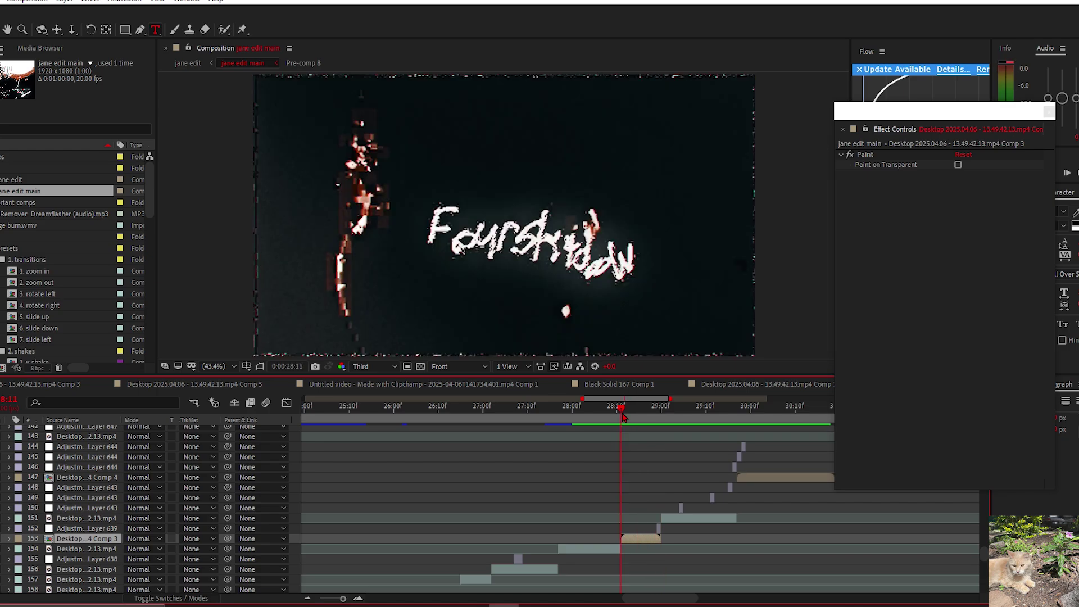
{"action": "key", "text": "space"}
Step: Zoom in on the timeline and preview the Desktop mp4 clip at layer 151 from about 0:00:29:00 onward
{"action": "scroll", "coordinate": [623, 417], "scroll_direction": "up", "scroll_amount": 2}
{"action": "left_click", "coordinate": [570, 412]}
{"action": "key", "text": "space"}
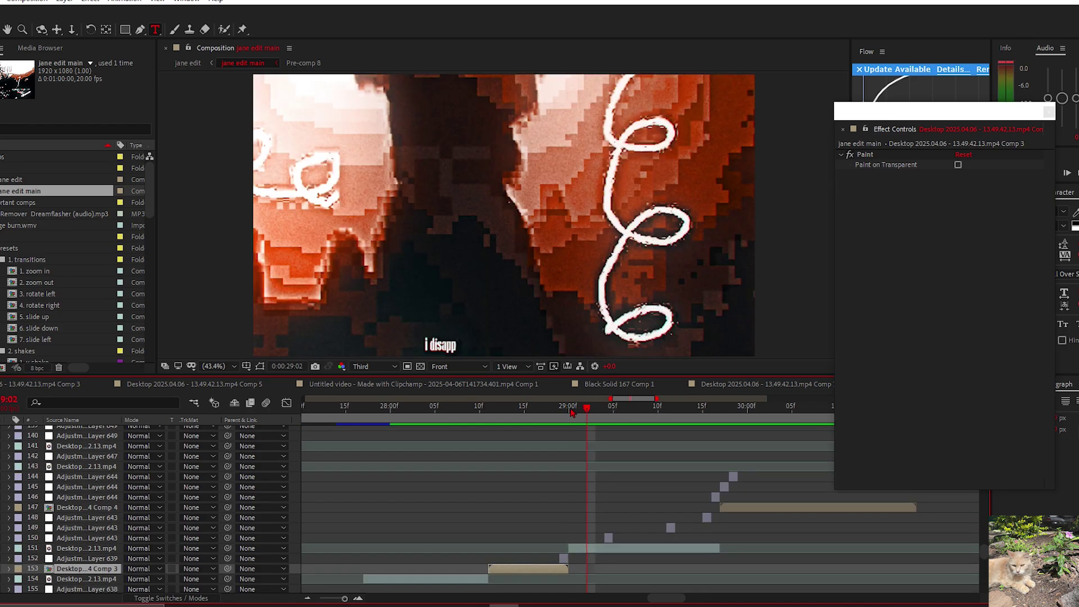
{"action": "left_click_drag", "start_coordinate": [590, 414], "coordinate": [614, 414]}
{"action": "key", "text": "space"}
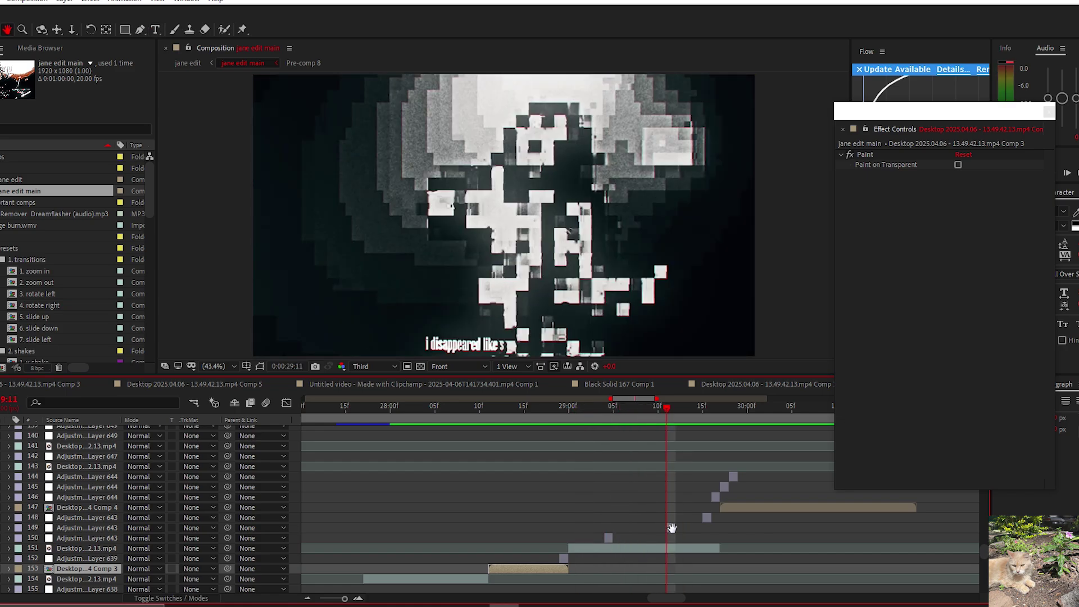
Step: Delete S_Mosaic from Adjustment Layer 643 at layer 149 and undo the deletion
{"action": "left_click", "coordinate": [671, 530]}
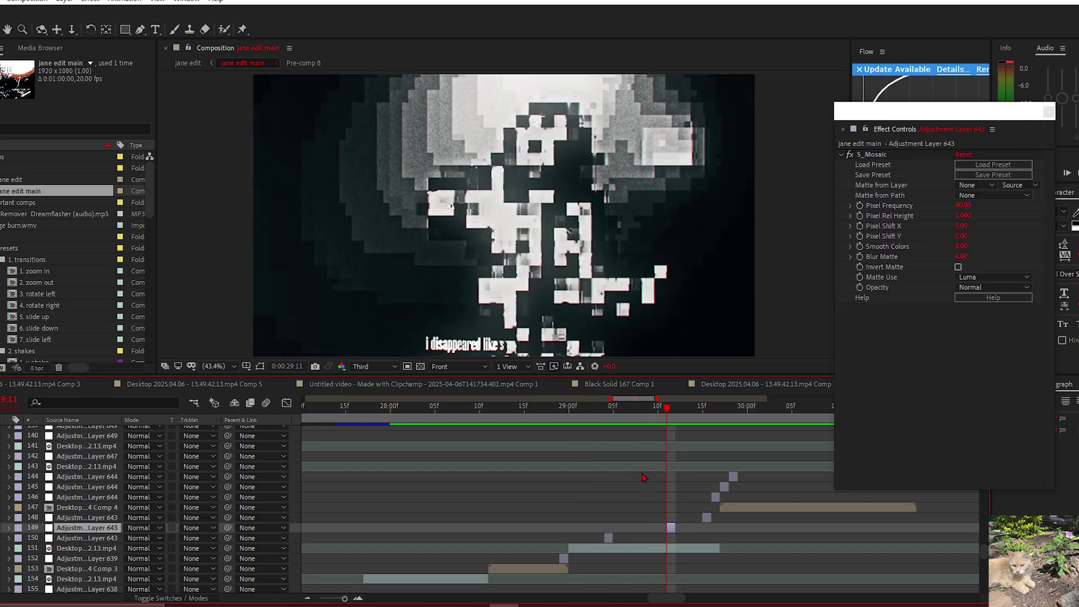
{"action": "left_click", "coordinate": [888, 159]}
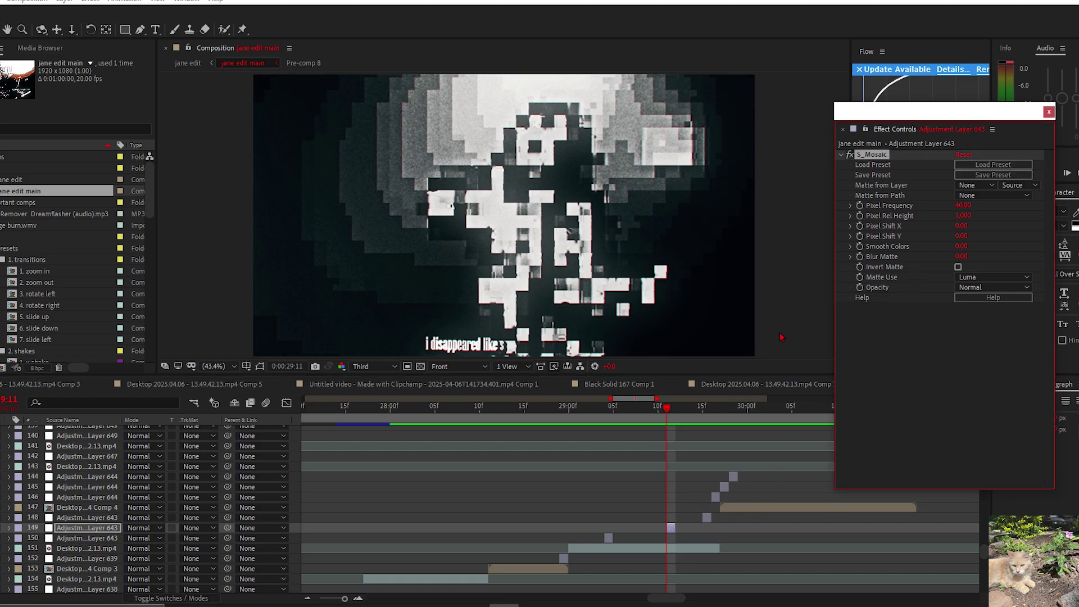
{"action": "key", "text": "Delete"}
{"action": "key", "text": "ctrl+z"}
Step: Scrub past the Adjustment Layer 644 copies to 0:00:29:19 and preview the Desktop mp4 Comp 4 clip
{"action": "left_click", "coordinate": [695, 410]}
{"action": "left_click_drag", "start_coordinate": [696, 415], "coordinate": [702, 414]}
{"action": "left_click_drag", "start_coordinate": [703, 408], "coordinate": [523, 469]}
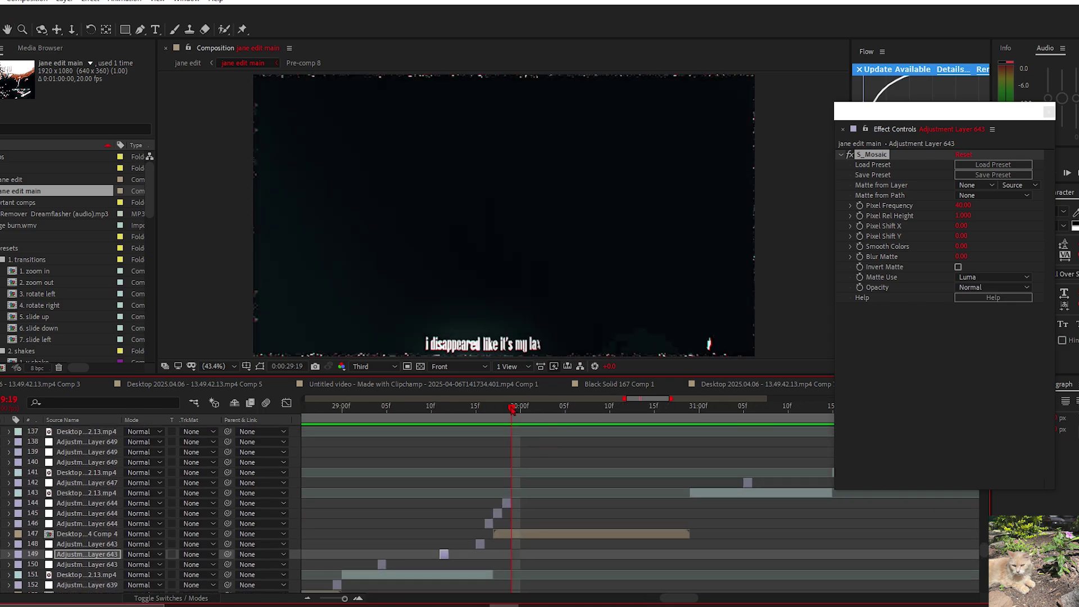
{"action": "key", "text": "space"}
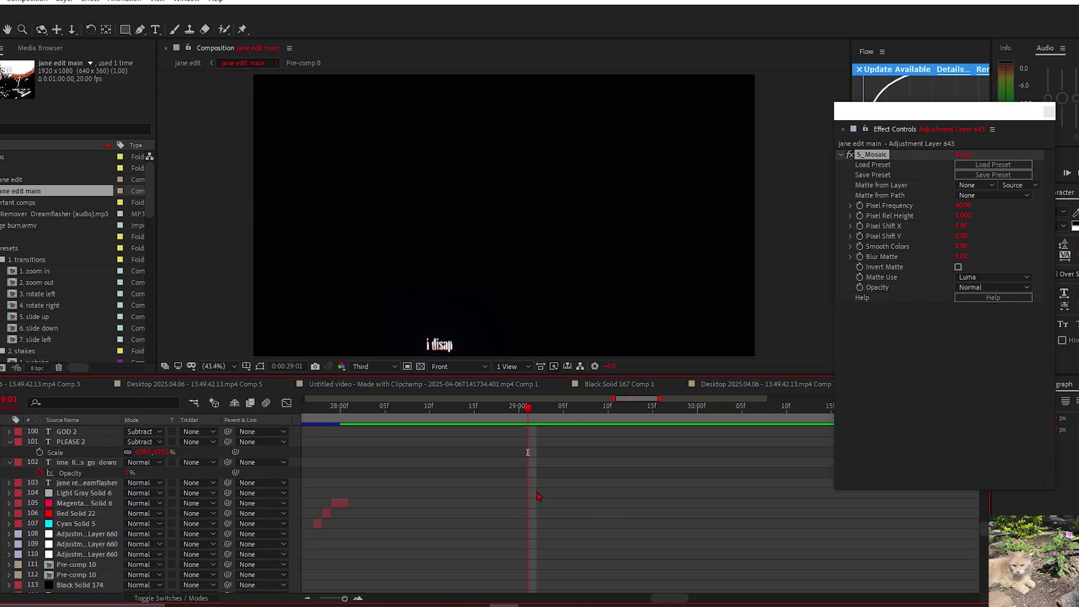
Step: Find the "i disappeared like it's my last night out" text at layer 57, scrub it to 0:00:29:14 and examine its effects
{"action": "scroll", "coordinate": [539, 494], "scroll_direction": "up", "scroll_amount": 10}
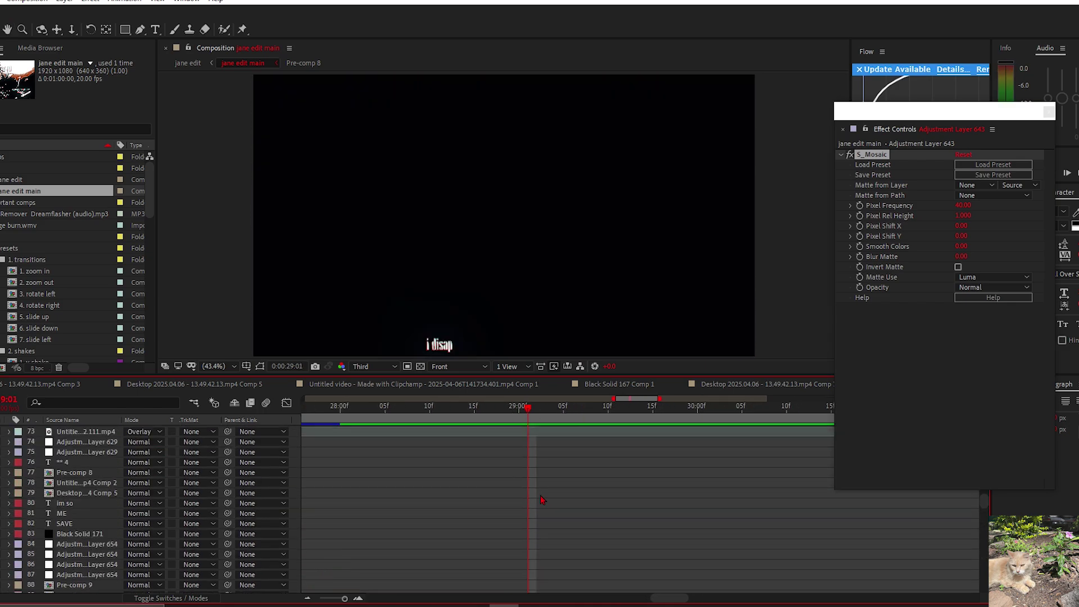
{"action": "scroll", "coordinate": [538, 497], "scroll_direction": "down", "scroll_amount": 5}
{"action": "left_click", "coordinate": [535, 482]}
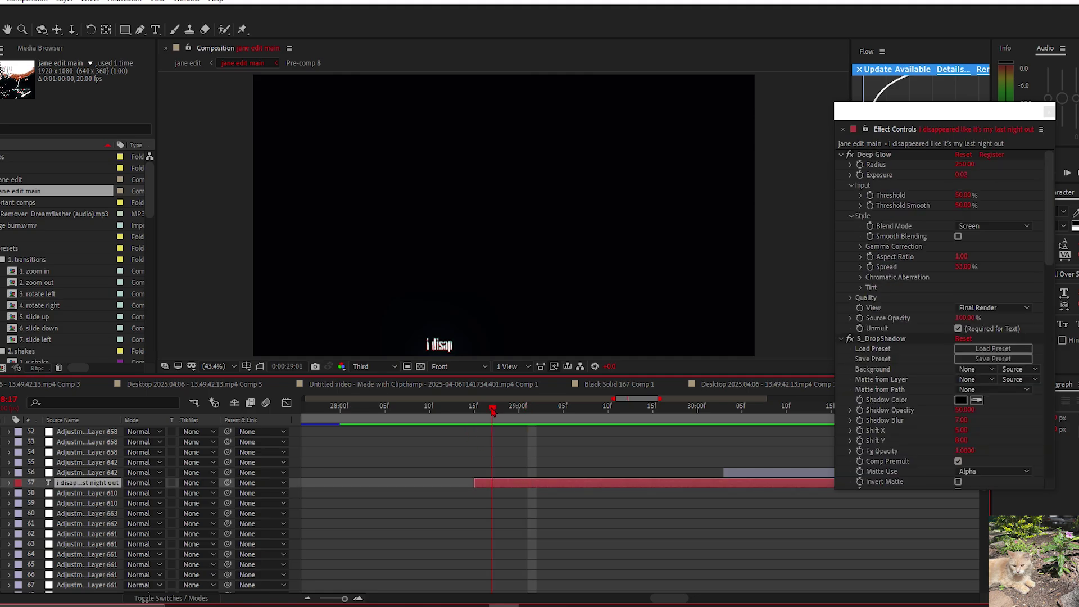
{"action": "left_click_drag", "start_coordinate": [492, 411], "coordinate": [596, 458]}
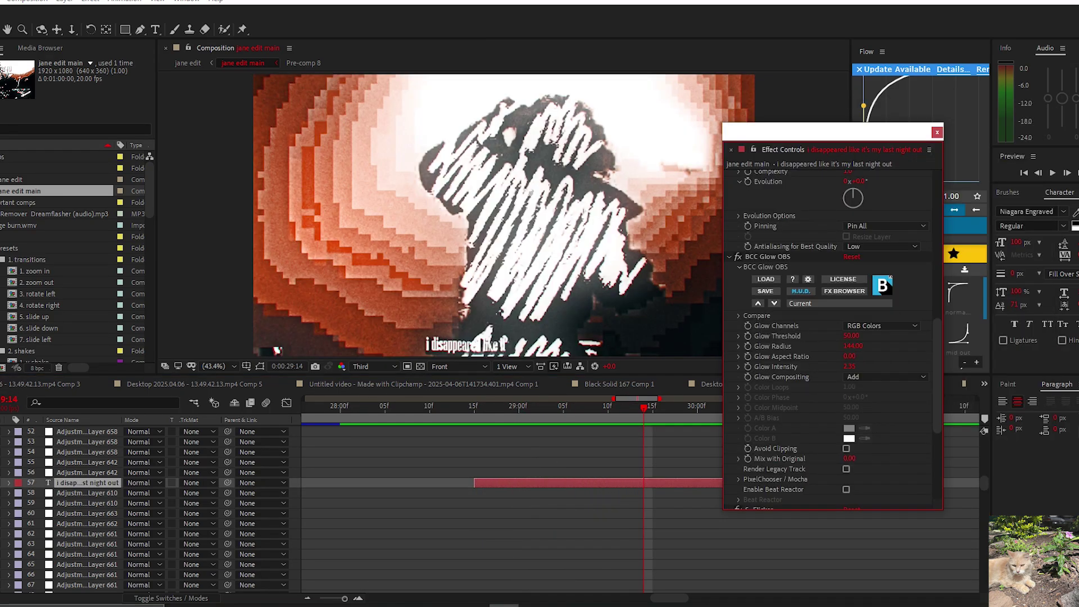
{"action": "left_click", "coordinate": [1077, 192]}
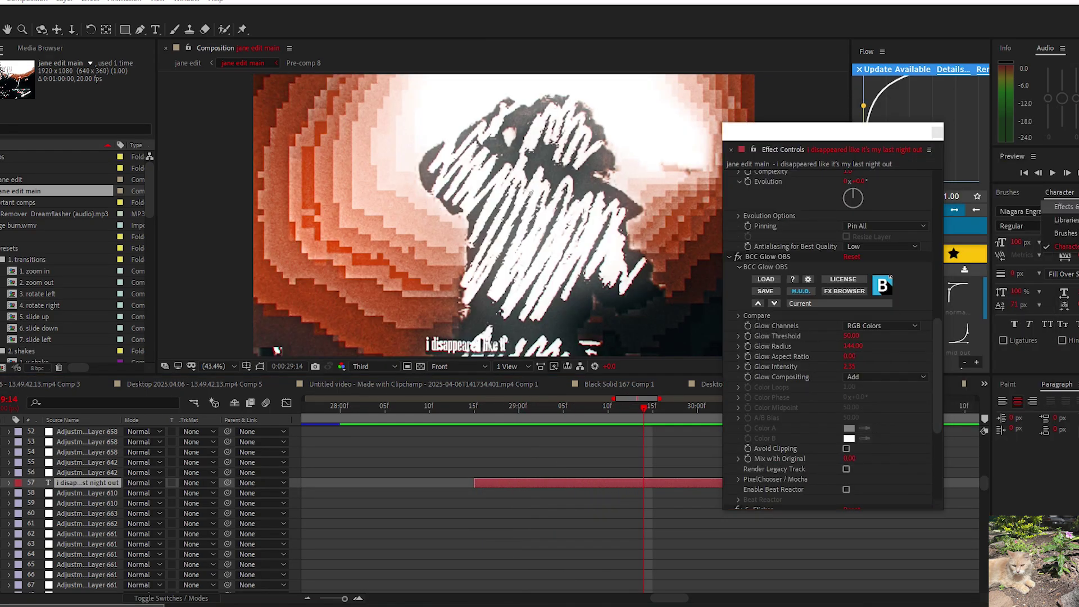
Step: Show the Effects & Presets library in place of the character settings
{"action": "left_click", "coordinate": [1065, 206]}
{"action": "scroll", "coordinate": [1068, 196], "scroll_direction": "down", "scroll_amount": 3}
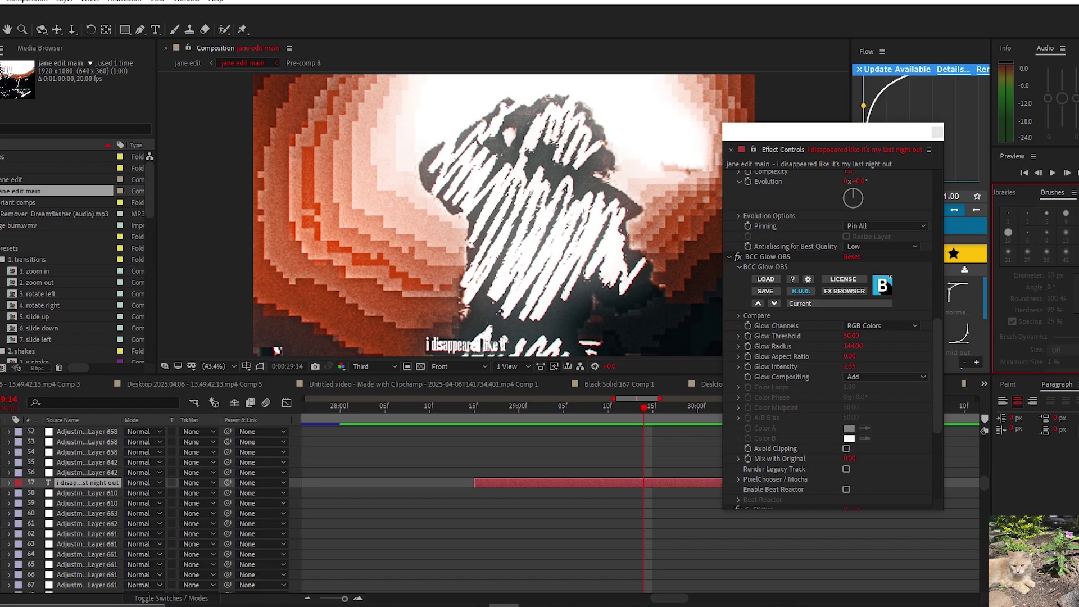
{"action": "left_click", "coordinate": [1077, 193]}
{"action": "left_click", "coordinate": [1064, 206]}
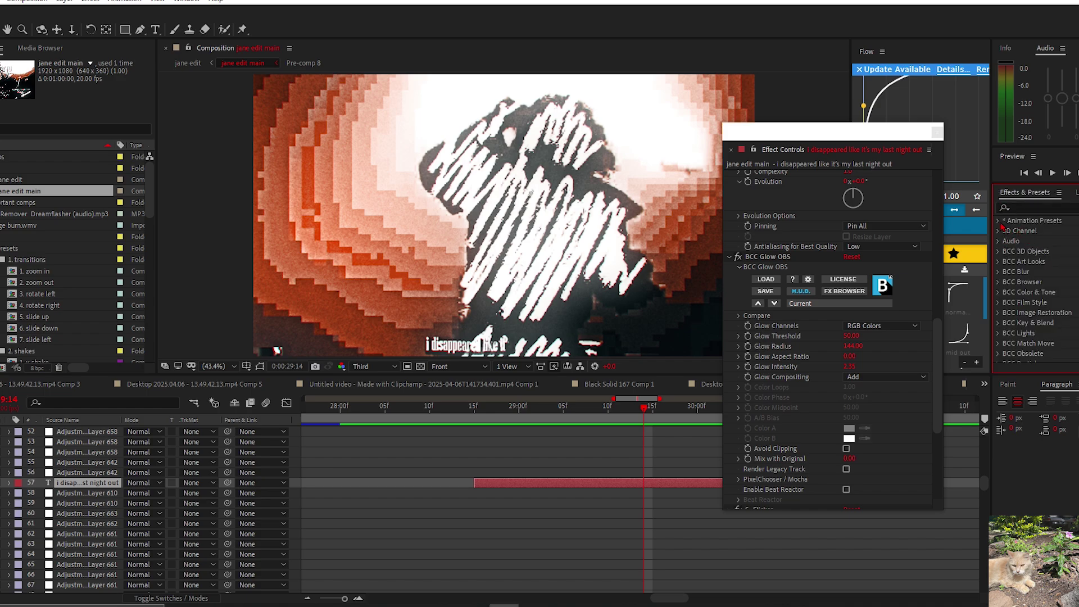
Step: Browse the Animation Presets to the Text category and list its Animate In presets
{"action": "left_click", "coordinate": [998, 221]}
{"action": "scroll", "coordinate": [1031, 259], "scroll_direction": "down", "scroll_amount": 5}
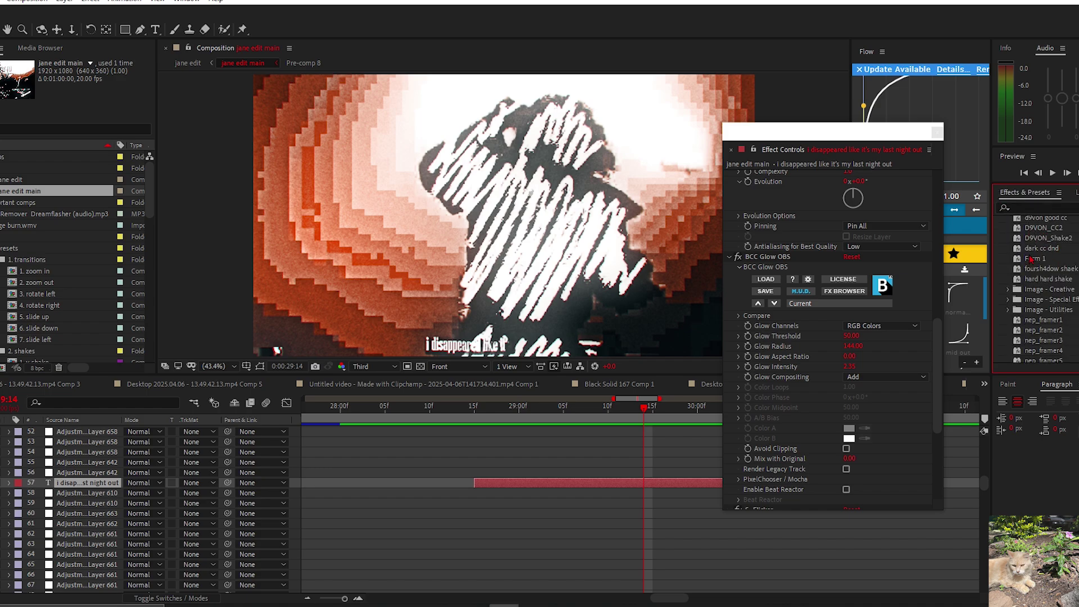
{"action": "scroll", "coordinate": [1030, 259], "scroll_direction": "down", "scroll_amount": 8}
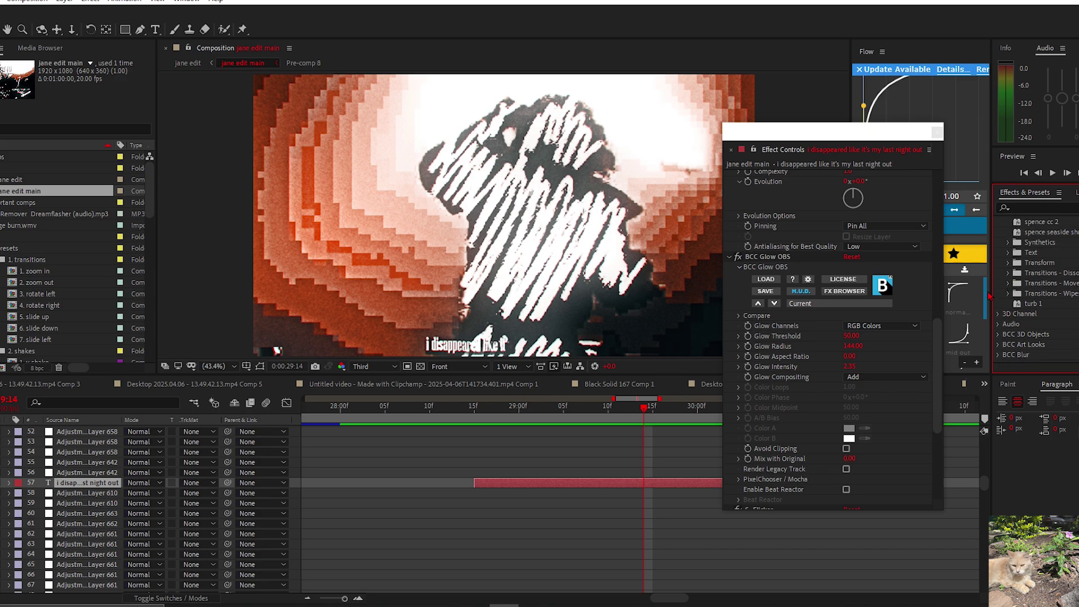
{"action": "left_click", "coordinate": [1008, 252]}
{"action": "left_click", "coordinate": [1017, 242]}
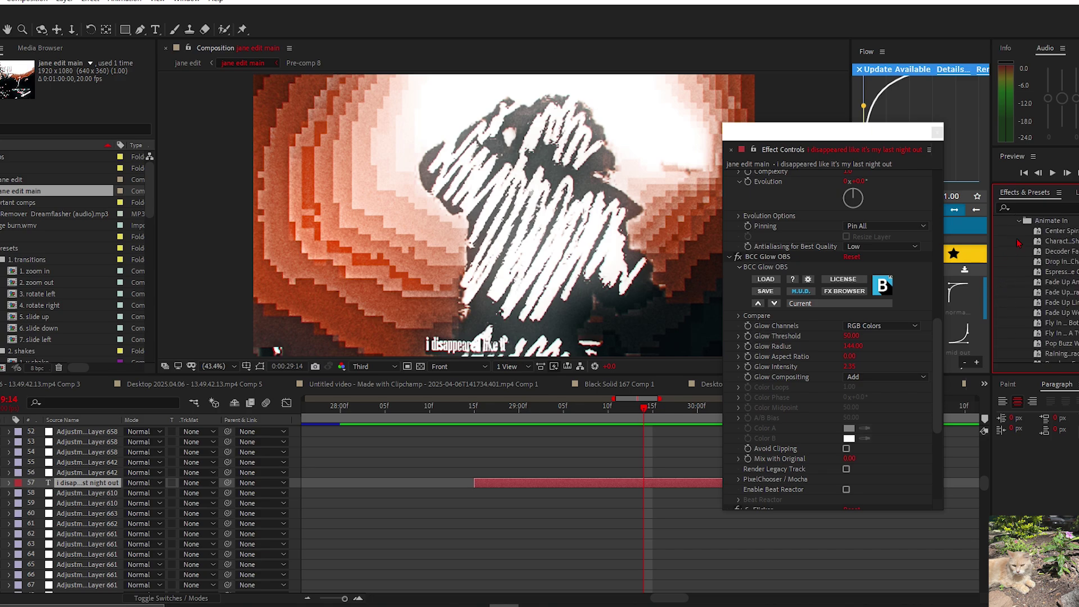
{"action": "left_click", "coordinate": [1018, 222]}
{"action": "scroll", "coordinate": [808, 324], "scroll_direction": "down", "scroll_amount": 5}
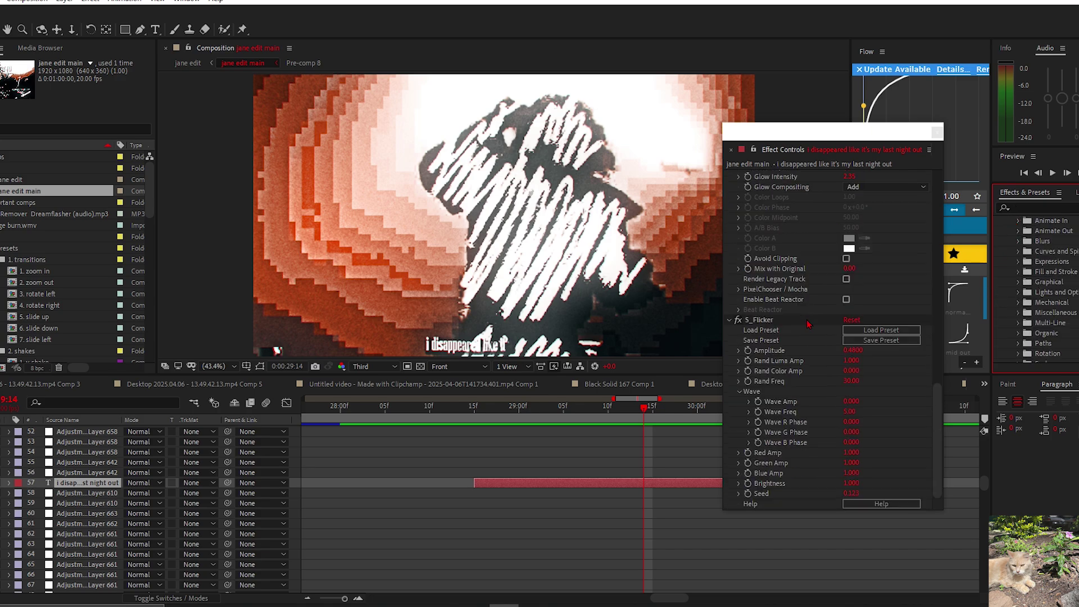
{"action": "scroll", "coordinate": [1021, 256], "scroll_direction": "up", "scroll_amount": 1}
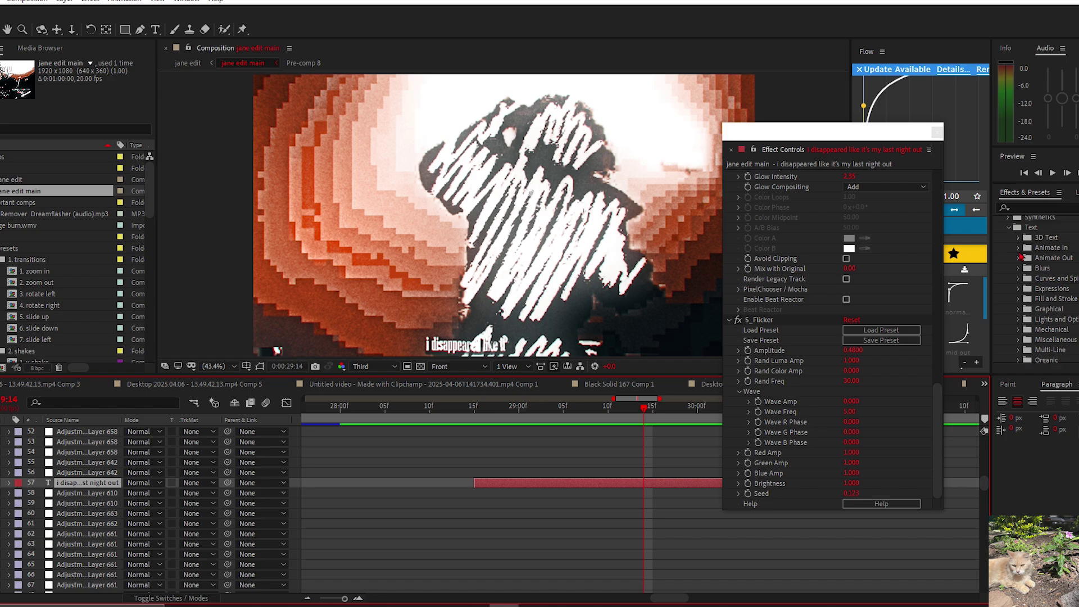
{"action": "left_click", "coordinate": [1018, 248]}
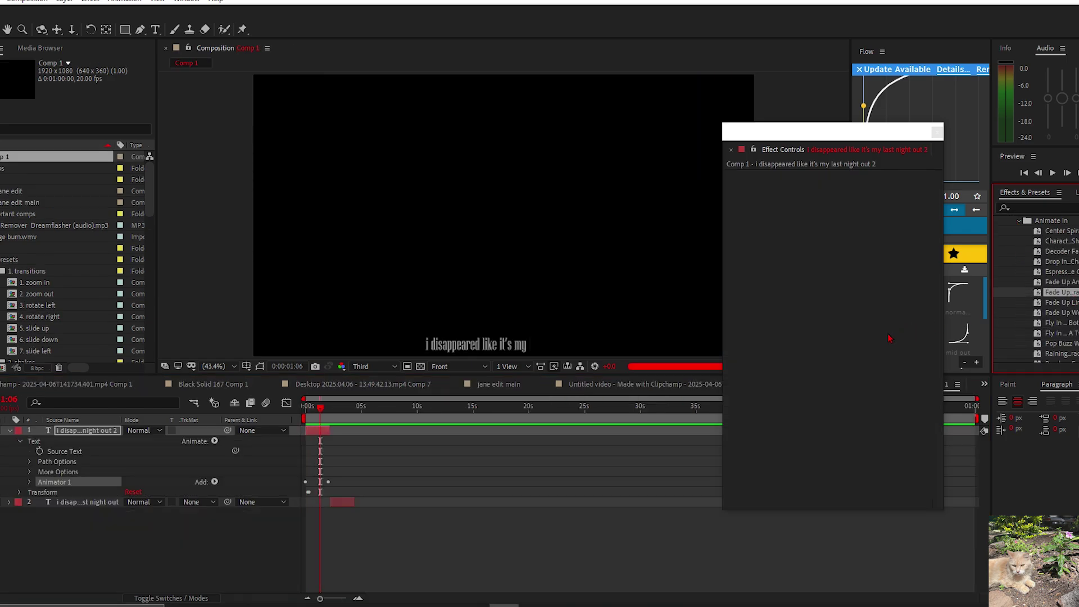
Step: Reopen the jane edit main composition, preview the lyric text from its layer start, and set the current time to 0:00:29:11
{"action": "double_click", "coordinate": [14, 199]}
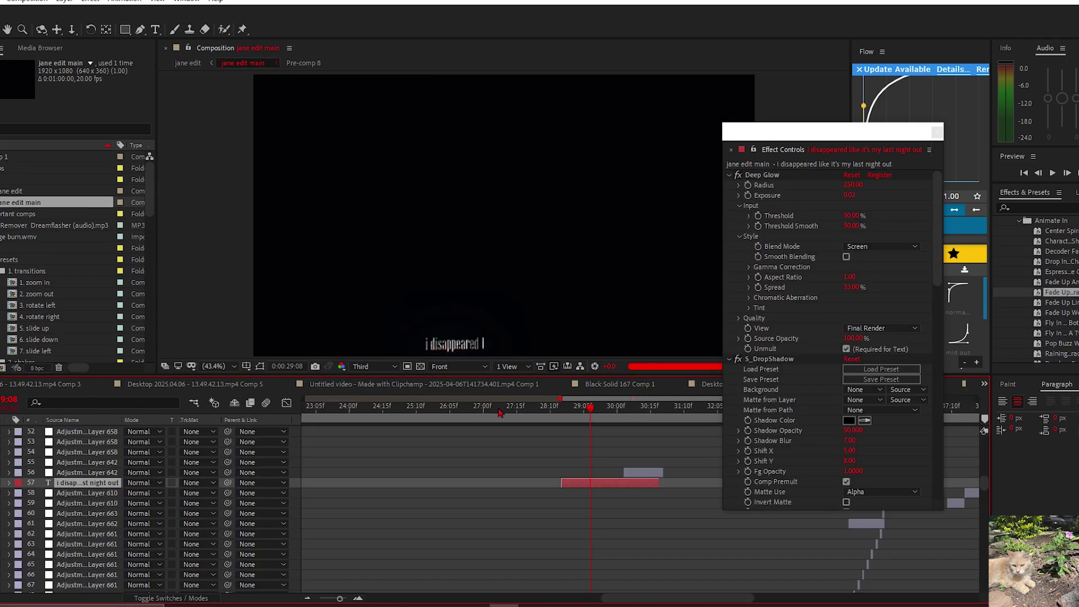
{"action": "left_click", "coordinate": [562, 408]}
{"action": "key", "text": "space"}
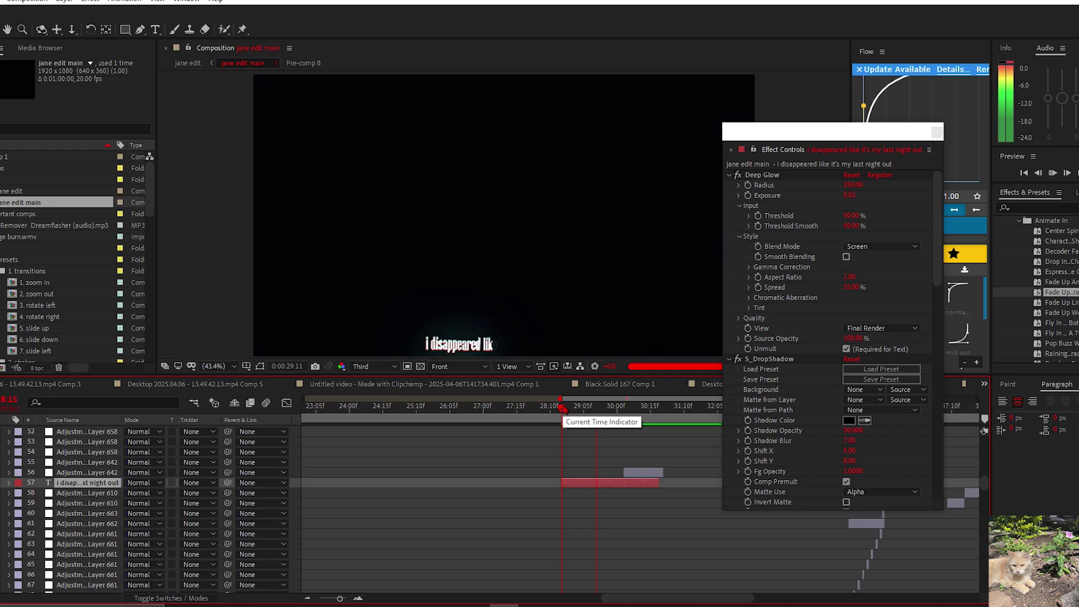
{"action": "key", "text": "space"}
{"action": "left_click", "coordinate": [597, 407]}
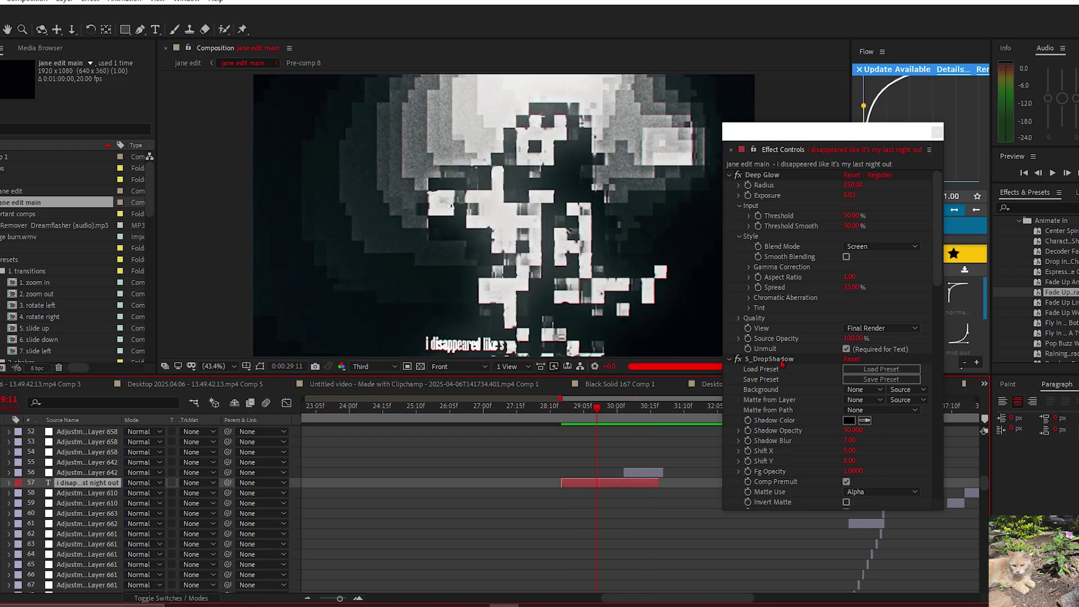
Step: Examine the S_DropShadow, Turbulent Displace and BCC Glow OBS settings on the "i disappeared like it's my last night out" text layer
{"action": "left_click", "coordinate": [798, 359]}
{"action": "scroll", "coordinate": [792, 386], "scroll_direction": "down", "scroll_amount": 9}
{"action": "scroll", "coordinate": [792, 386], "scroll_direction": "down", "scroll_amount": 3}
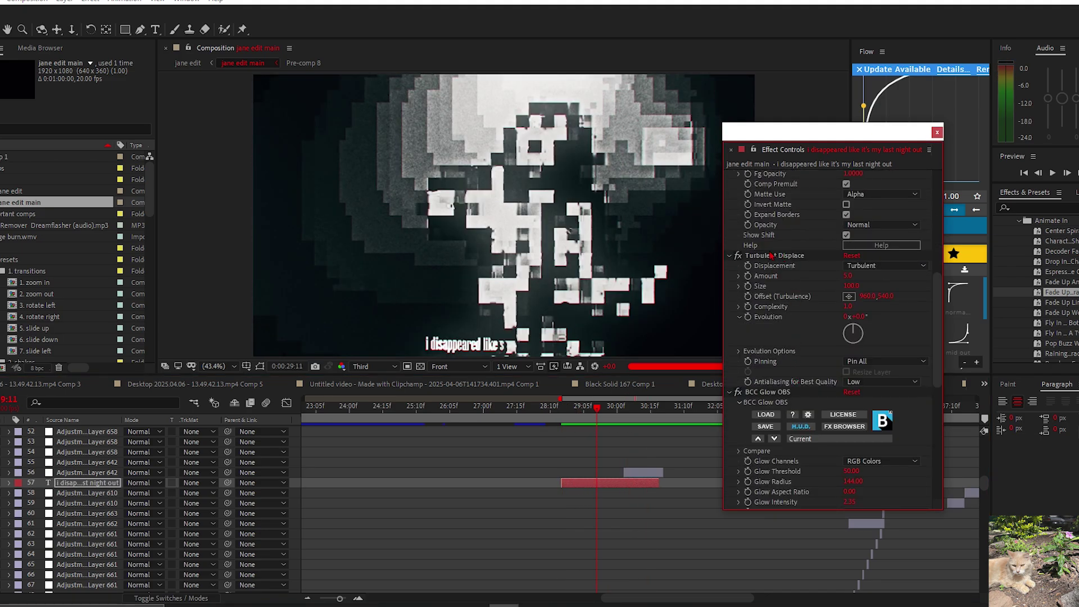
{"action": "left_click", "coordinate": [602, 406]}
{"action": "scroll", "coordinate": [779, 400], "scroll_direction": "down", "scroll_amount": 3}
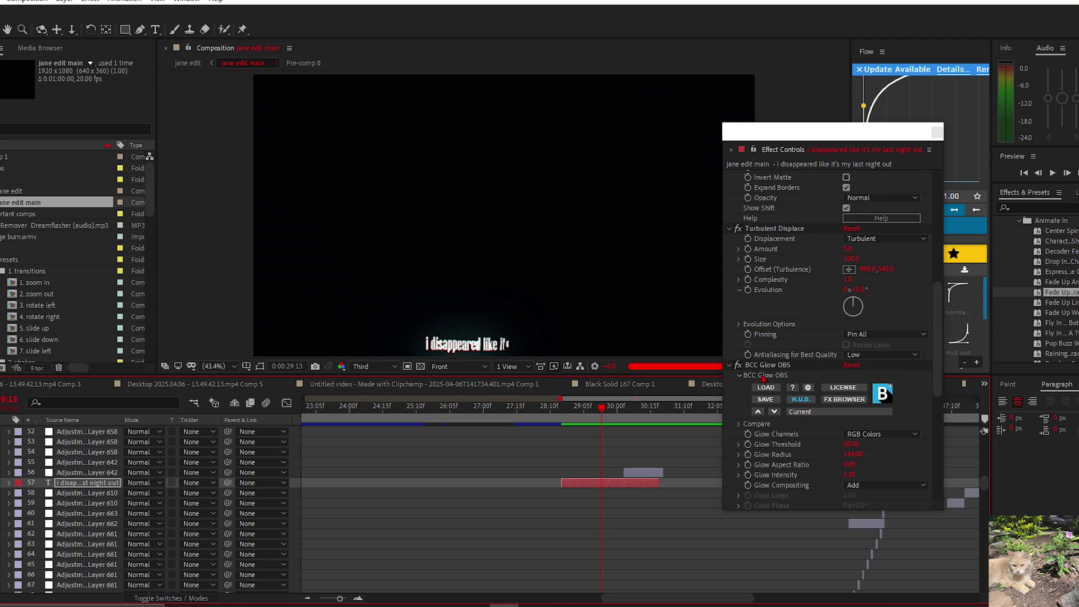
{"action": "scroll", "coordinate": [803, 332], "scroll_direction": "up", "scroll_amount": 8}
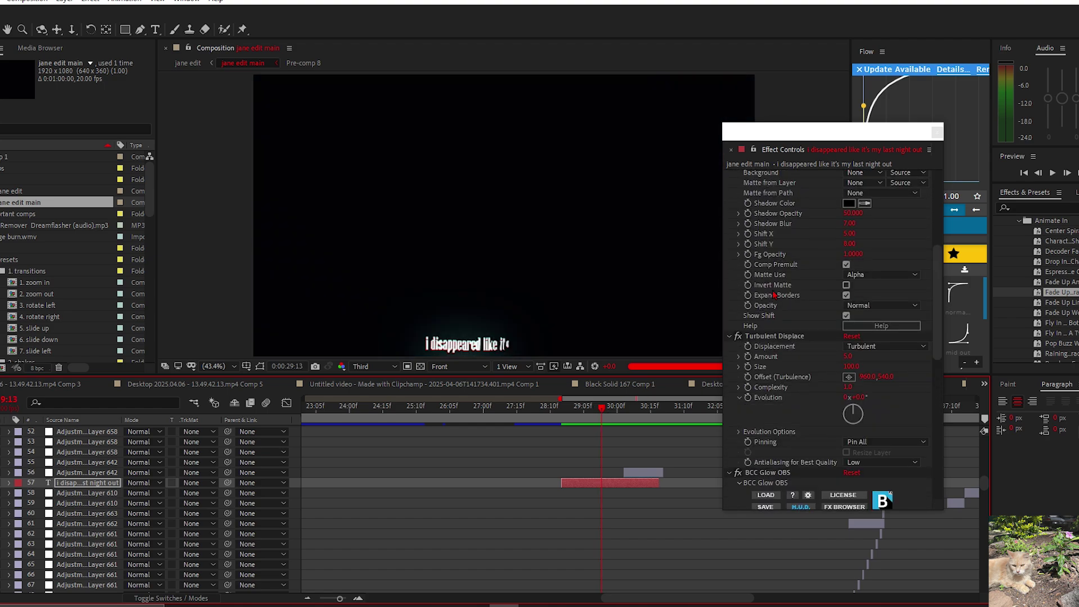
Step: Preview the lyric text in the composition from 0:00:29:07
{"action": "left_click", "coordinate": [591, 407]}
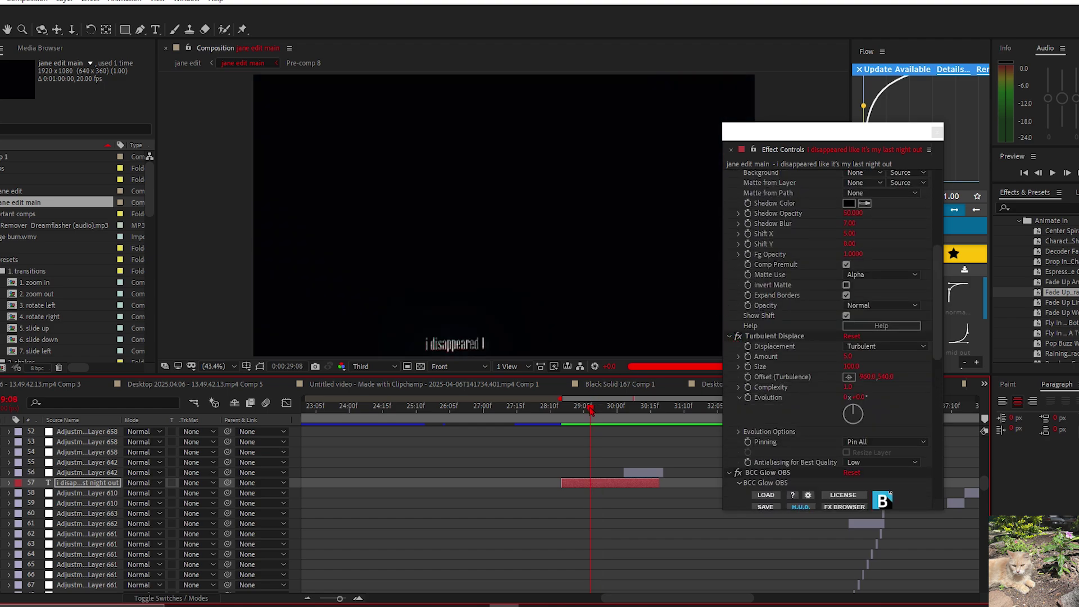
{"action": "left_click", "coordinate": [587, 407]}
{"action": "key", "text": "space"}
{"action": "key", "text": "space"}
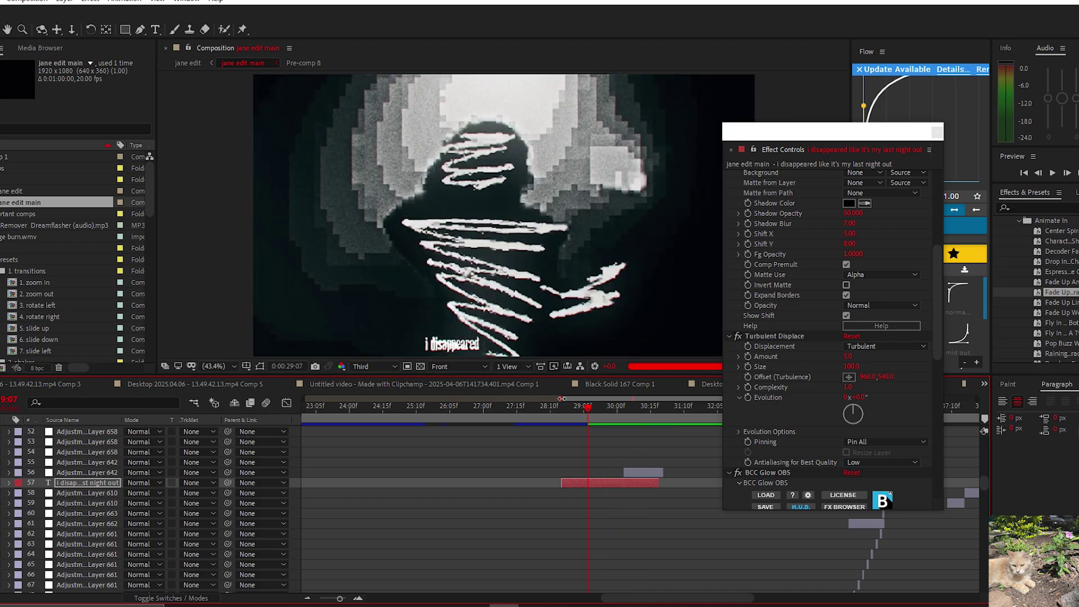
{"action": "key", "text": "space"}
Step: Select the Adjustment Layer 642 above the lyric text and preview its S_Invert flashes, showing the layer's keyframes
{"action": "left_click", "coordinate": [453, 460]}
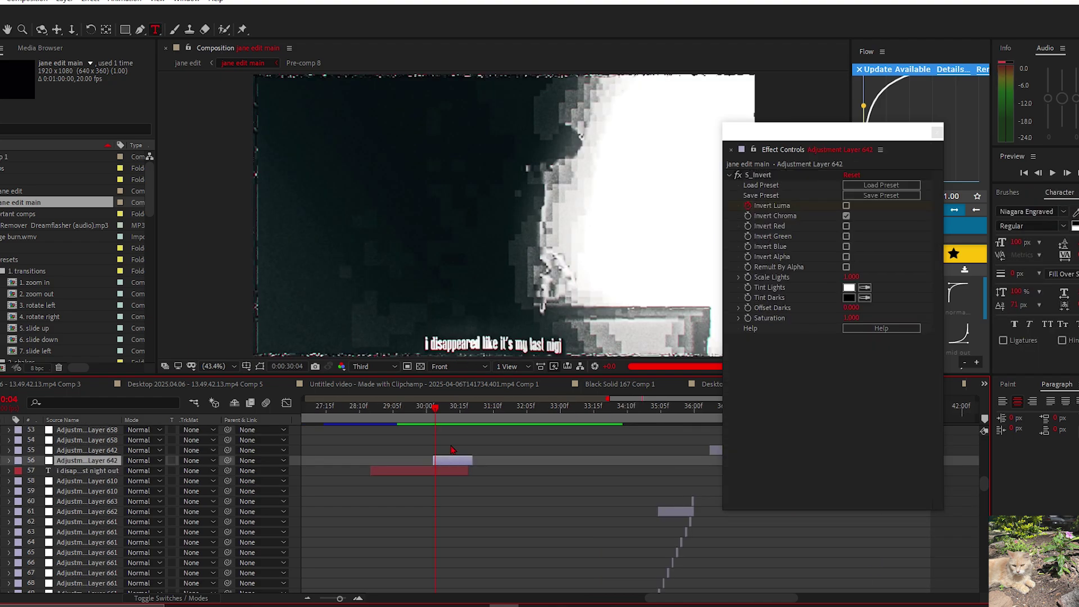
{"action": "left_click_drag", "start_coordinate": [434, 413], "coordinate": [433, 414]}
{"action": "key", "text": "space"}
{"action": "key", "text": "space"}
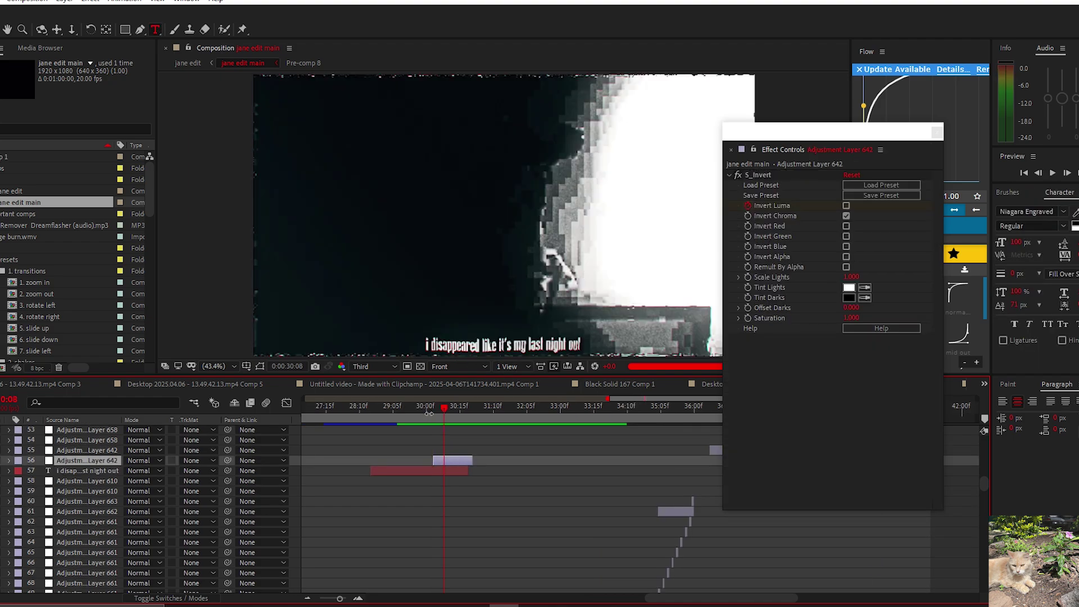
{"action": "key", "text": "u"}
{"action": "left_click", "coordinate": [433, 410]}
{"action": "key", "text": "space"}
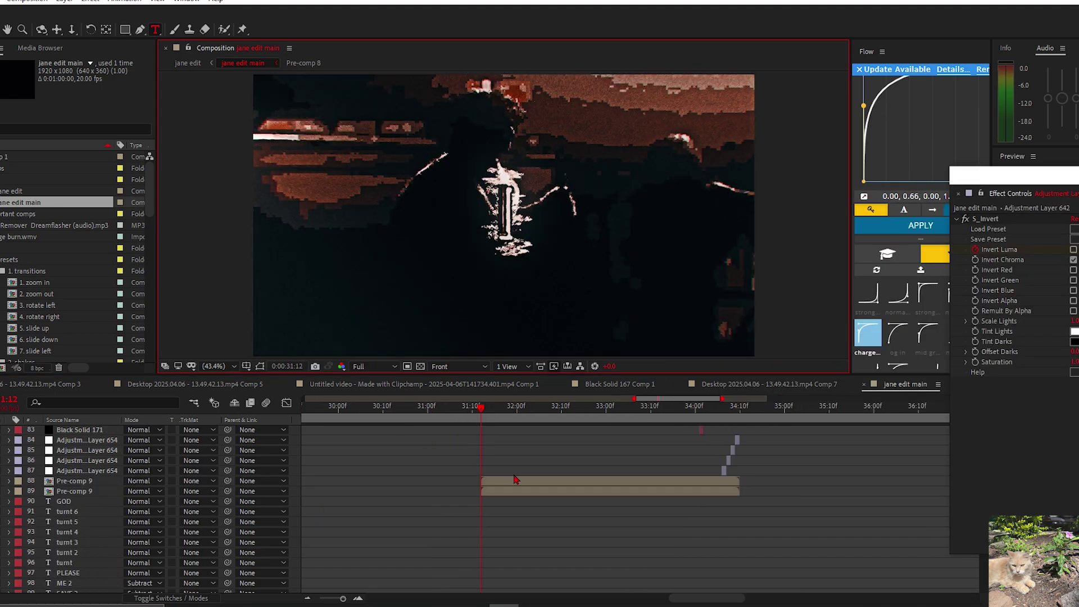
Step: Select the upper Pre-comp 9 layer and step forward frame by frame from 0:00:31:12
{"action": "scroll", "coordinate": [513, 480], "scroll_direction": "up", "scroll_amount": 1}
{"action": "left_click", "coordinate": [516, 481]}
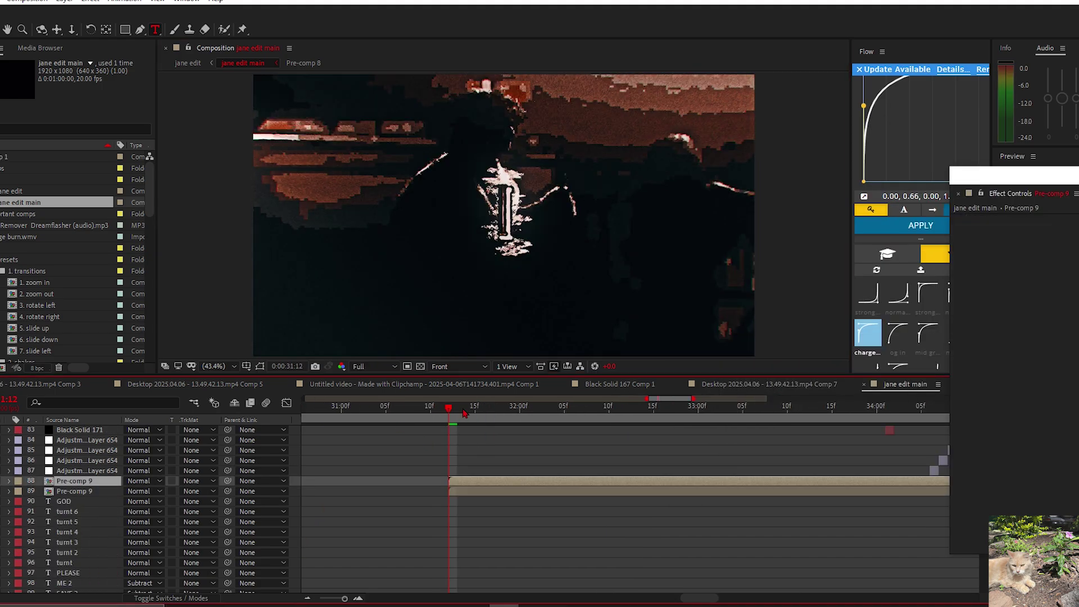
{"action": "key", "text": "Page_Down"}
{"action": "key", "text": "Page_Down"}
{"action": "key", "text": "Page_Down"}
{"action": "key", "text": "Page_Down"}
{"action": "key", "text": "Page_Down"}
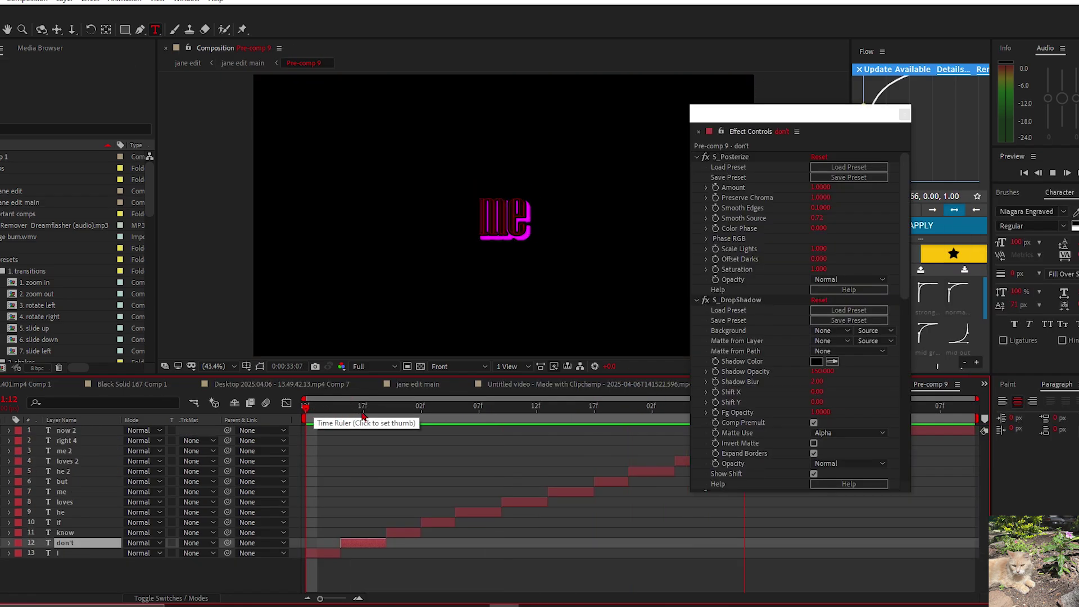
Step: Stop the Pre-comp 9 preview and compare the "don't" text layer with its S_Cartoon effect off and on
{"action": "key", "text": "space"}
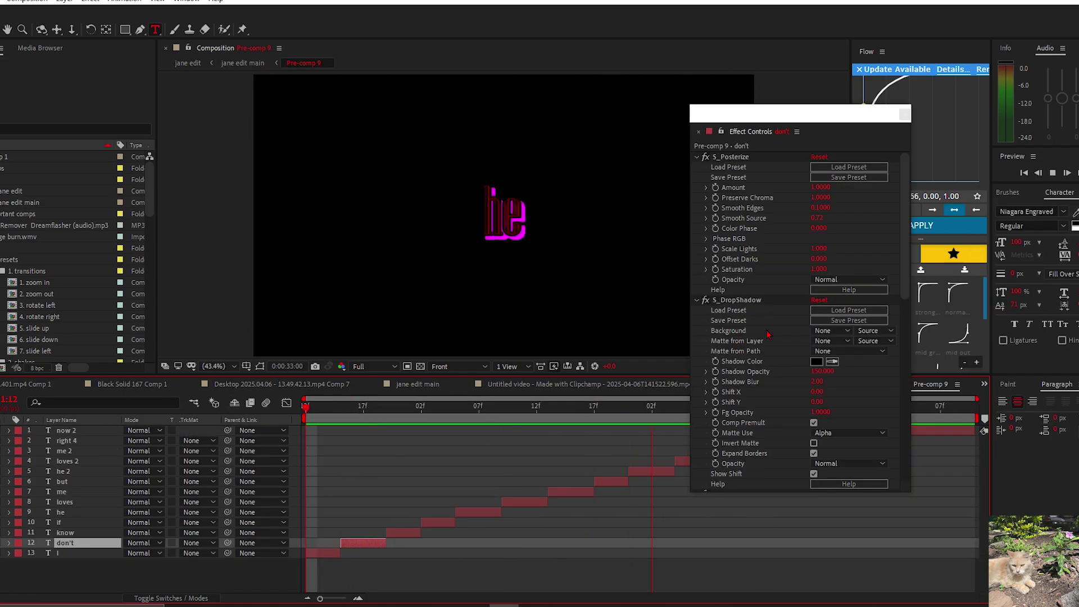
{"action": "key", "text": "space"}
{"action": "scroll", "coordinate": [775, 311], "scroll_direction": "down", "scroll_amount": 5}
{"action": "scroll", "coordinate": [774, 310], "scroll_direction": "down", "scroll_amount": 6}
{"action": "left_click", "coordinate": [710, 273]}
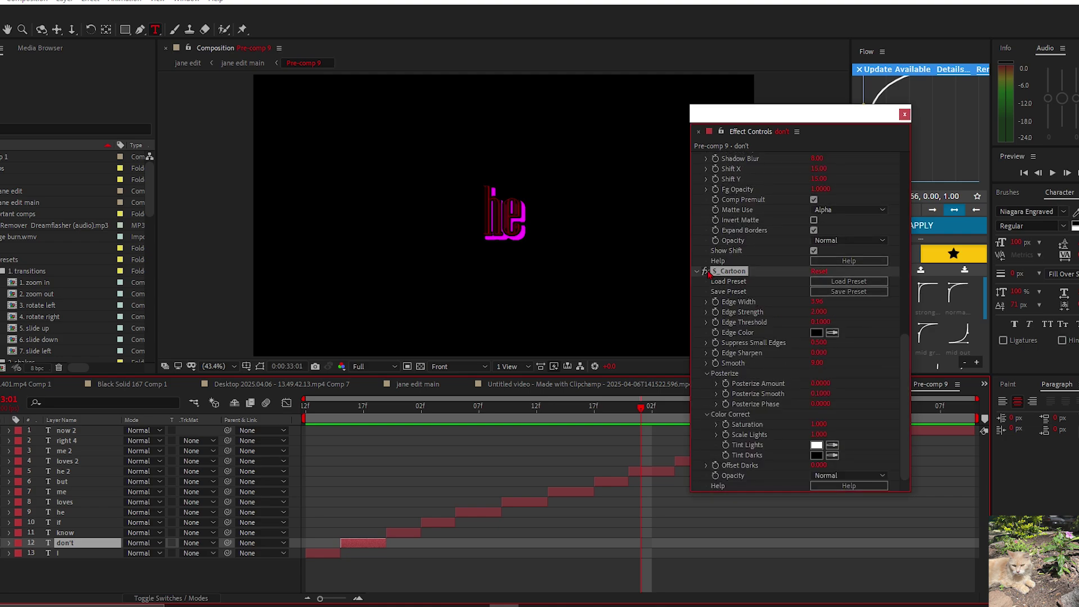
{"action": "left_click", "coordinate": [705, 273]}
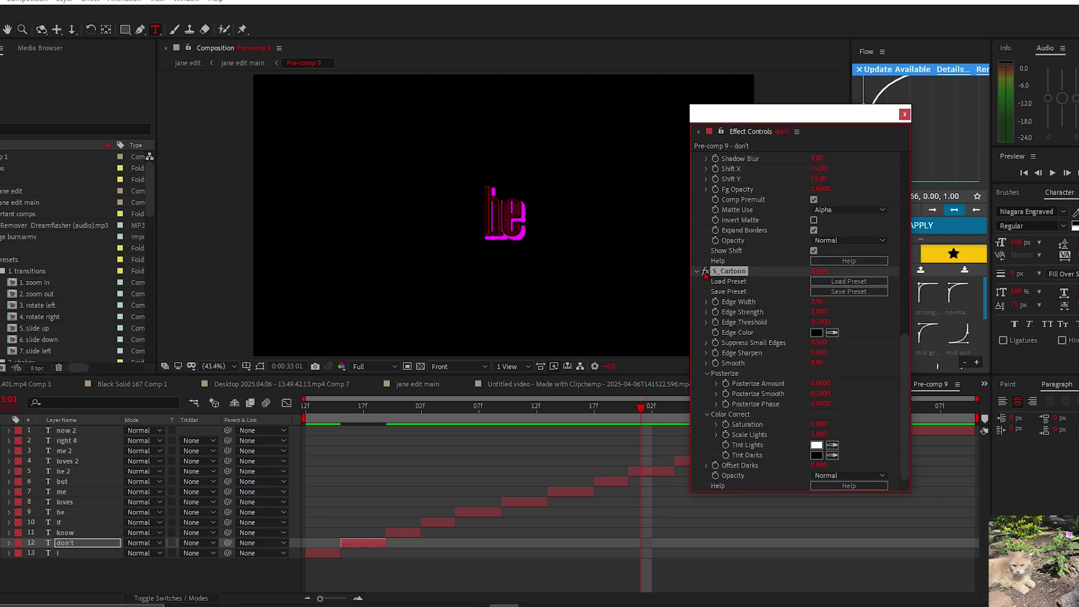
Step: Return to jane edit main and inspect the S_Sketch and Turbulent Displace effects on the lower Pre-comp 9 layer, toggling Turbulent Displace off and on
{"action": "double_click", "coordinate": [70, 199]}
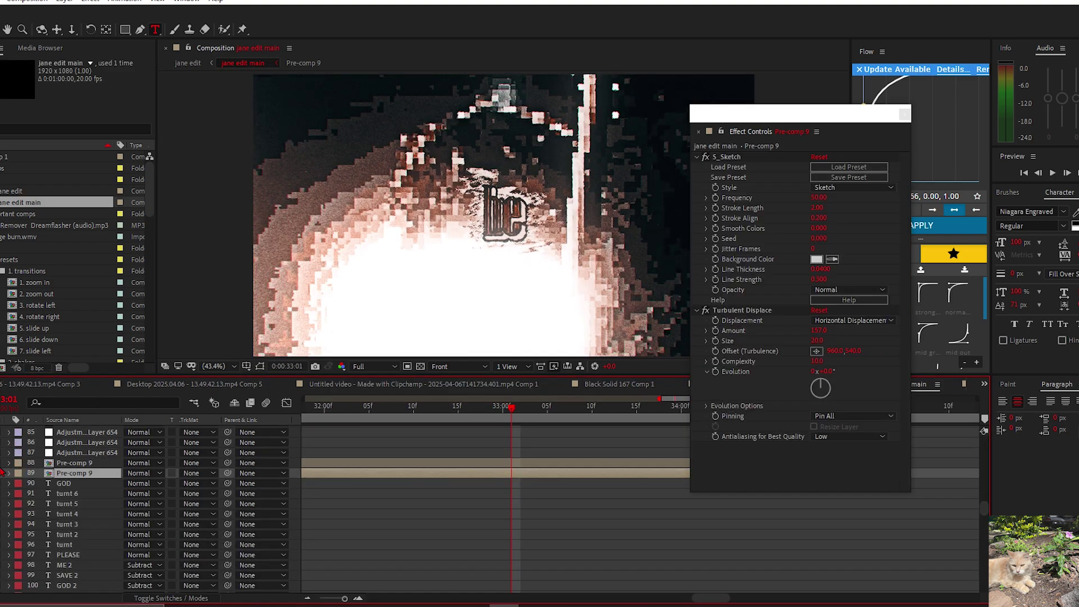
{"action": "left_click", "coordinate": [707, 157]}
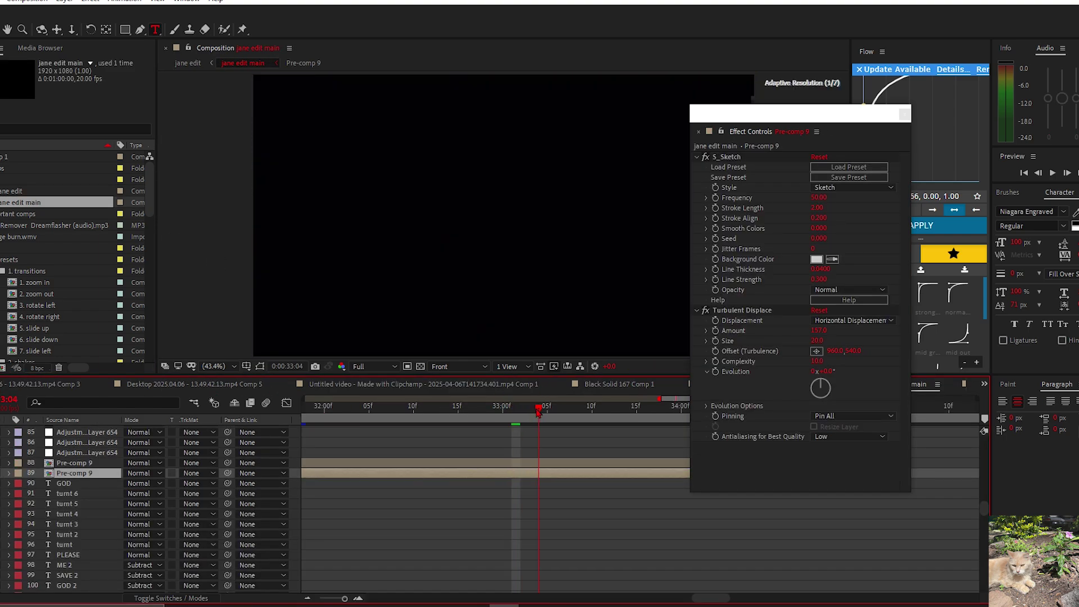
{"action": "left_click", "coordinate": [705, 310]}
{"action": "left_click", "coordinate": [705, 310]}
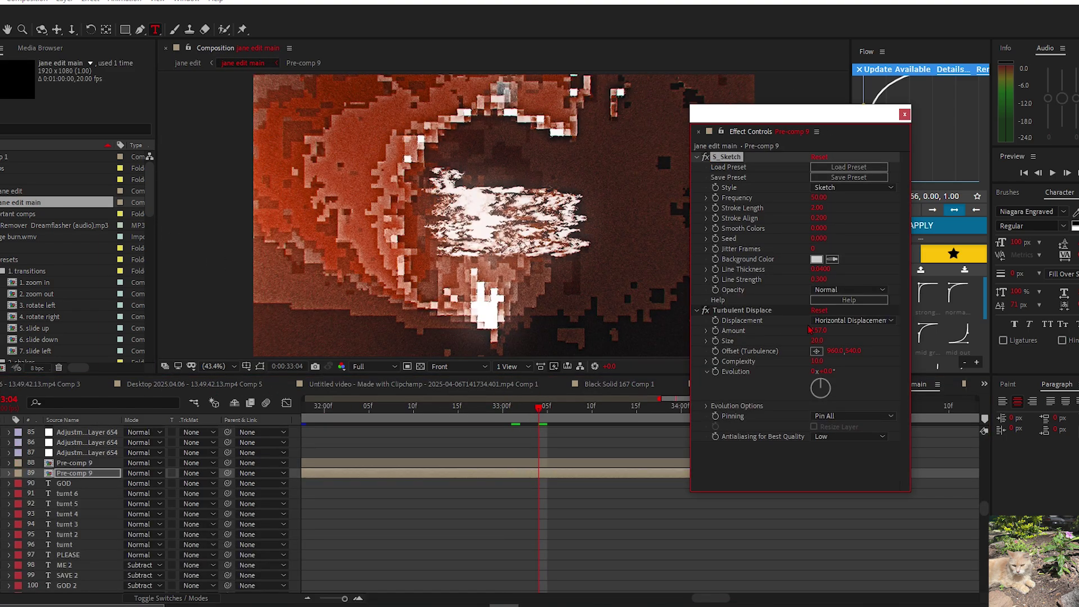
Step: Try Vertical Displacement for Turbulent Displace on the lower Pre-comp 9 layer, and set it back to Horizontal Displacement
{"action": "left_click", "coordinate": [843, 321]}
{"action": "left_click", "coordinate": [865, 421]}
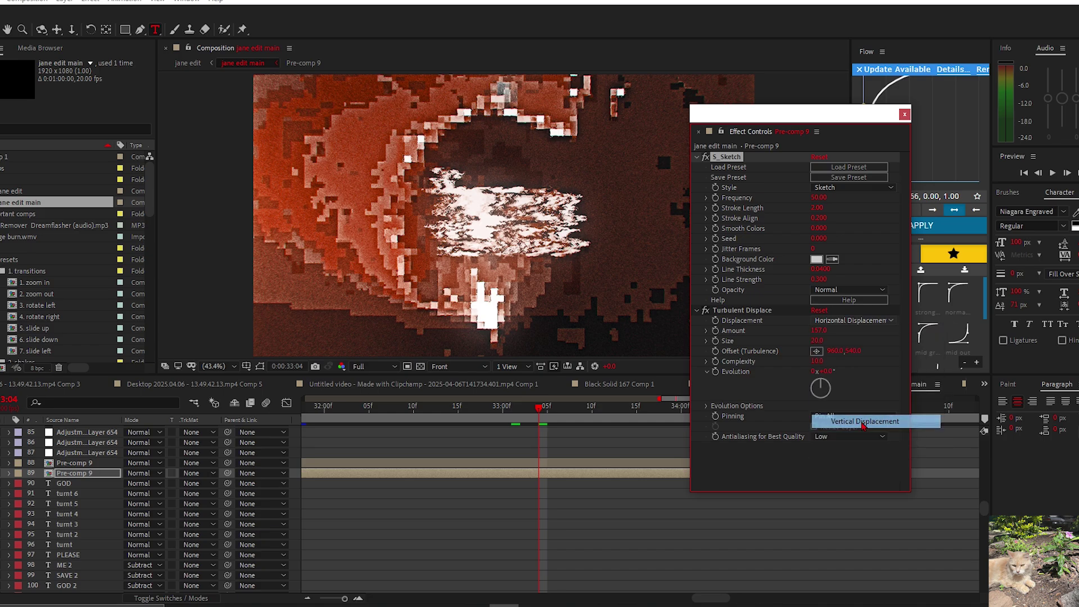
{"action": "left_click", "coordinate": [843, 320]}
{"action": "left_click", "coordinate": [866, 435]}
{"action": "left_click", "coordinate": [843, 321]}
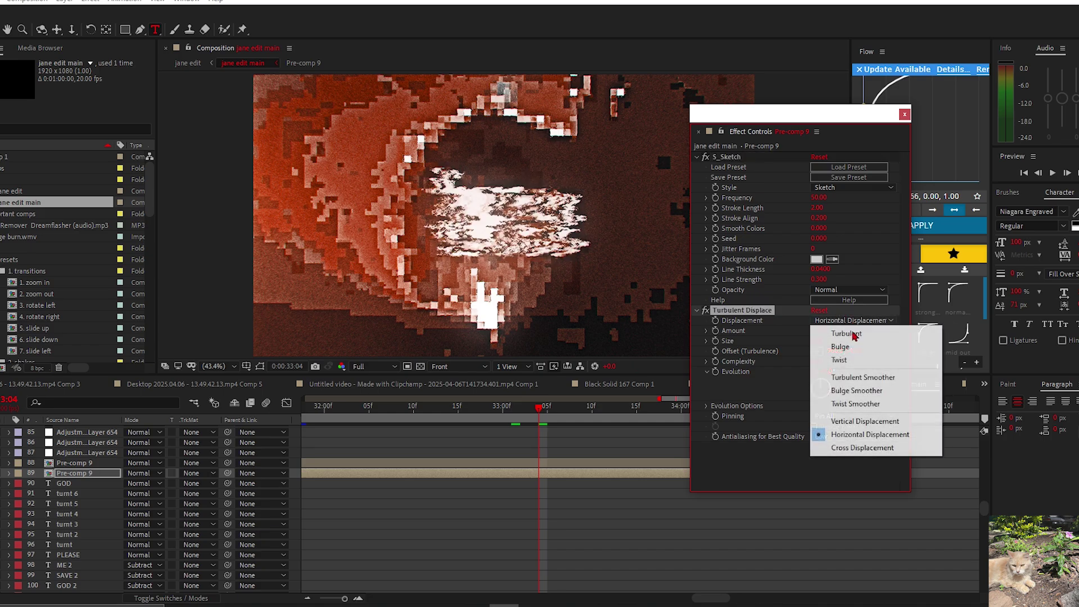
{"action": "left_click", "coordinate": [854, 425]}
{"action": "left_click", "coordinate": [843, 320]}
{"action": "left_click", "coordinate": [866, 435]}
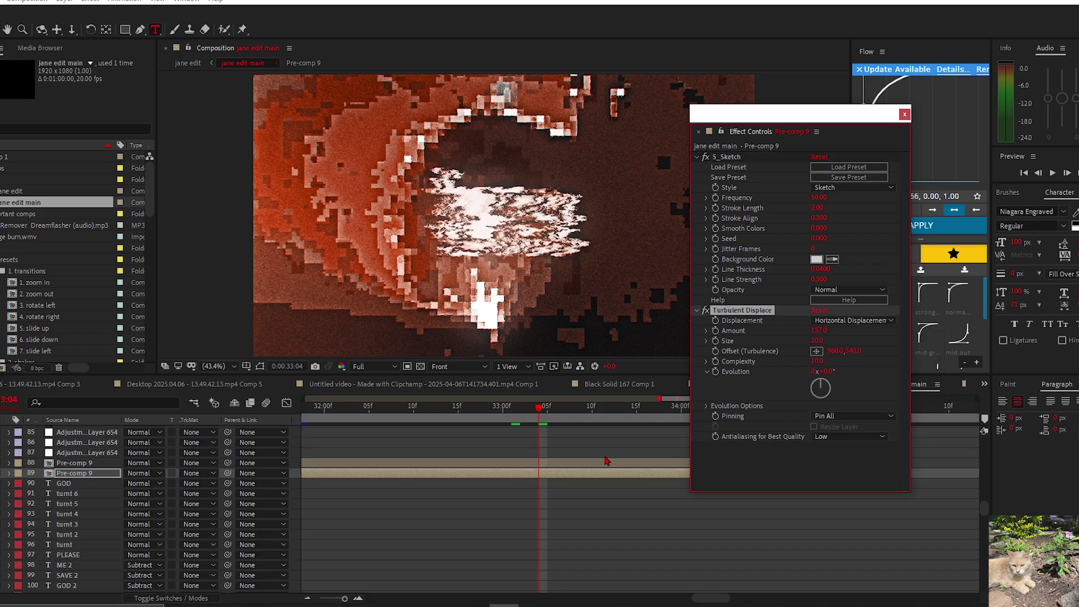
Step: Select the last of the short Adjustment Layer 654 clips at the end of Pre-comp 9 and set the current time to 0:00:34:09
{"action": "left_click", "coordinate": [510, 460]}
{"action": "left_click_drag", "start_coordinate": [510, 460], "coordinate": [437, 482]}
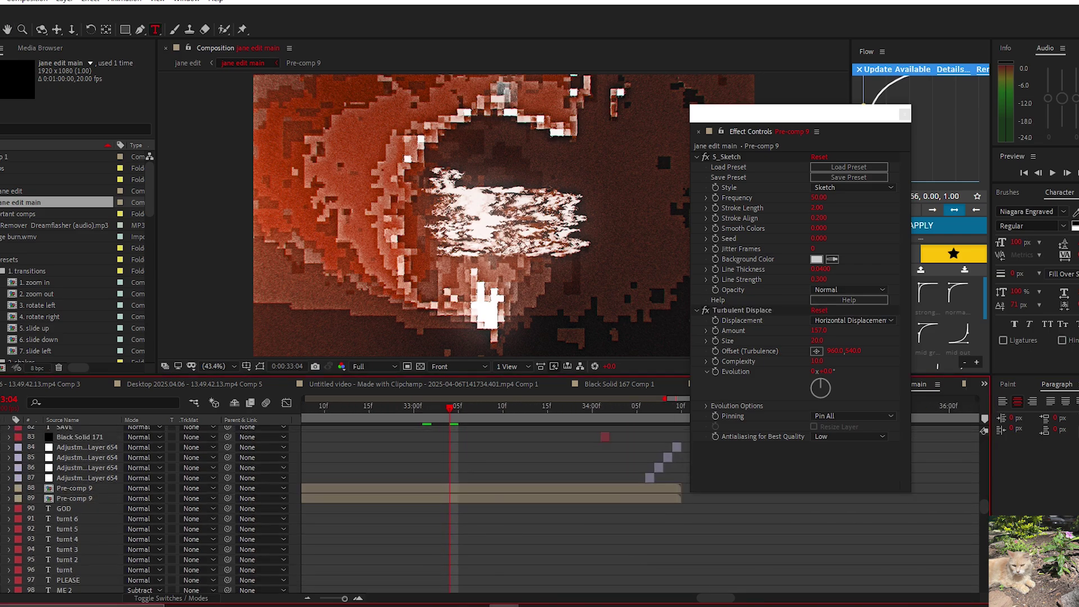
{"action": "left_click_drag", "start_coordinate": [841, 115], "coordinate": [1078, 190]}
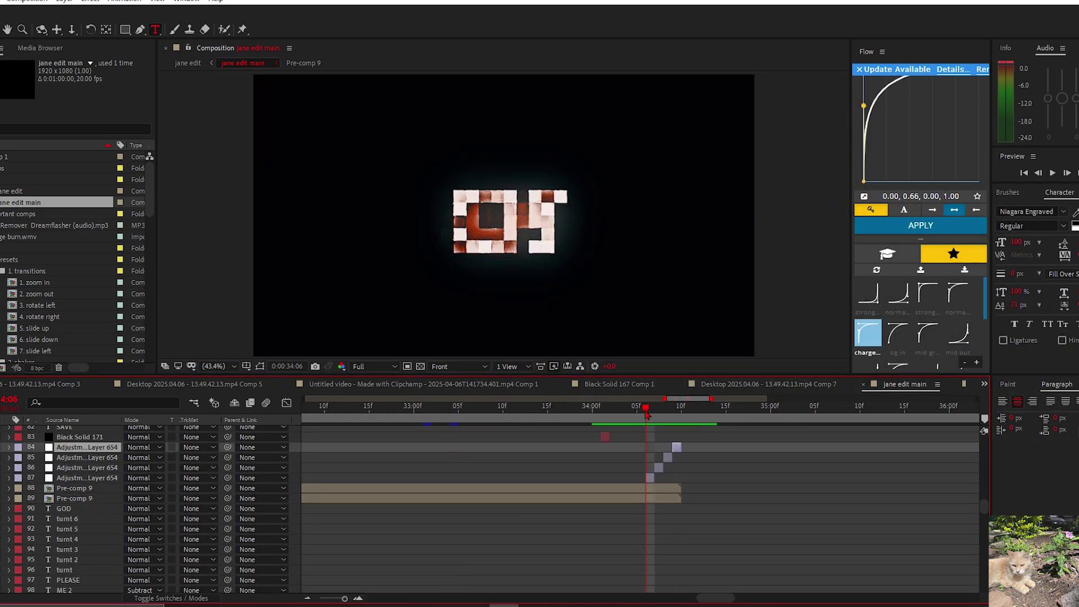
{"action": "left_click_drag", "start_coordinate": [646, 410], "coordinate": [671, 409]}
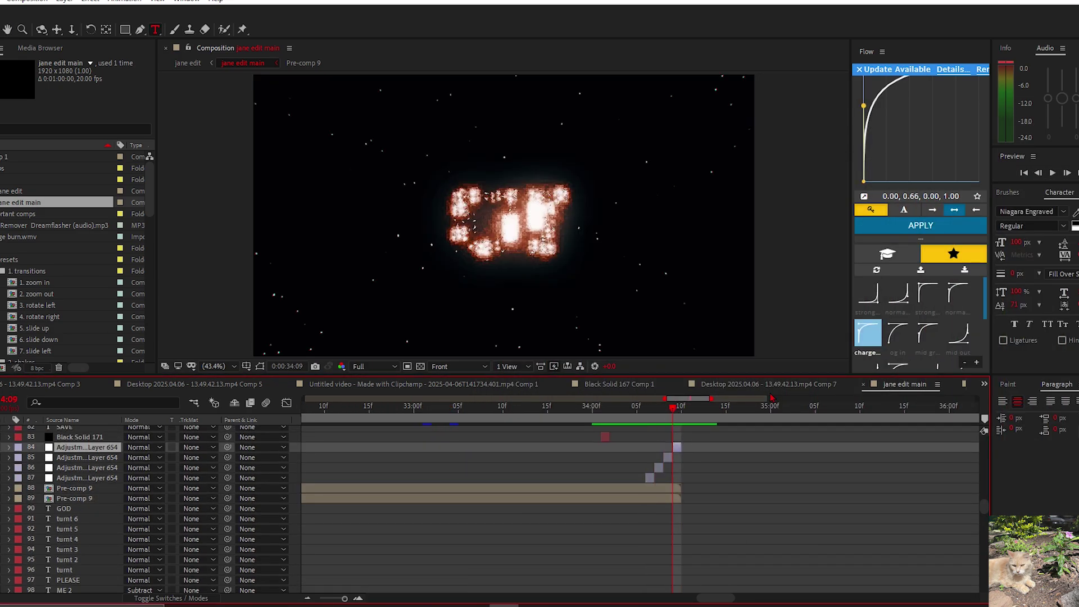
Step: Open the effect settings of the selected Adjustment Layer 654 and disable its S_Etching and Deep Glow effects
{"action": "key", "text": "F3"}
{"action": "scroll", "coordinate": [892, 404], "scroll_direction": "down", "scroll_amount": 4}
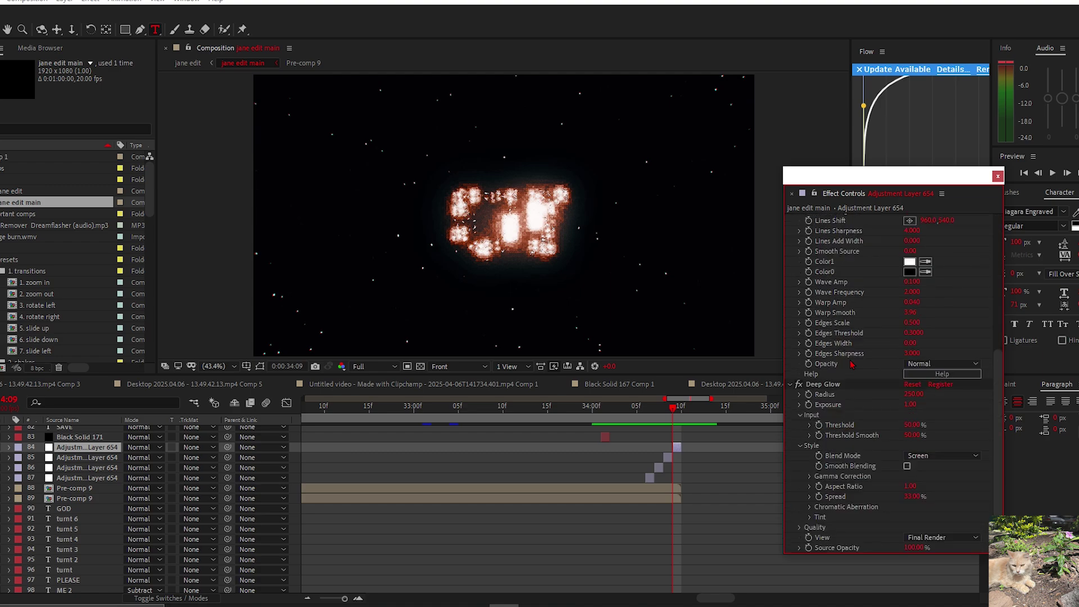
{"action": "scroll", "coordinate": [850, 359], "scroll_direction": "up", "scroll_amount": 4}
{"action": "left_click", "coordinate": [798, 372]}
{"action": "scroll", "coordinate": [801, 296], "scroll_direction": "down", "scroll_amount": 3}
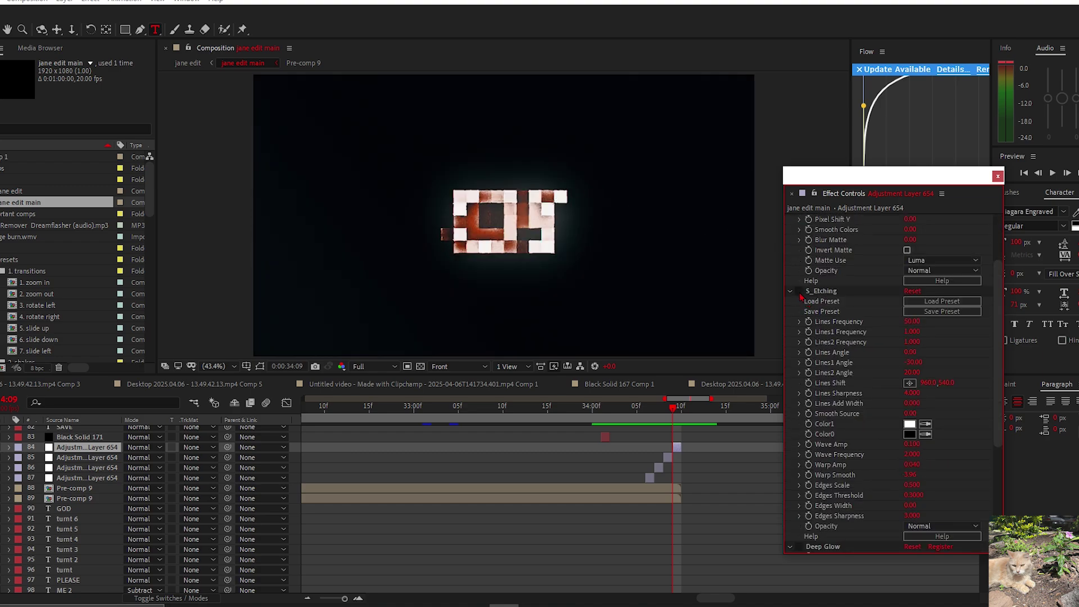
Step: Re-enable the S_Etching and Deep Glow effects on the selected Adjustment Layer 654
{"action": "left_click", "coordinate": [799, 291]}
{"action": "scroll", "coordinate": [800, 296], "scroll_direction": "down", "scroll_amount": 6}
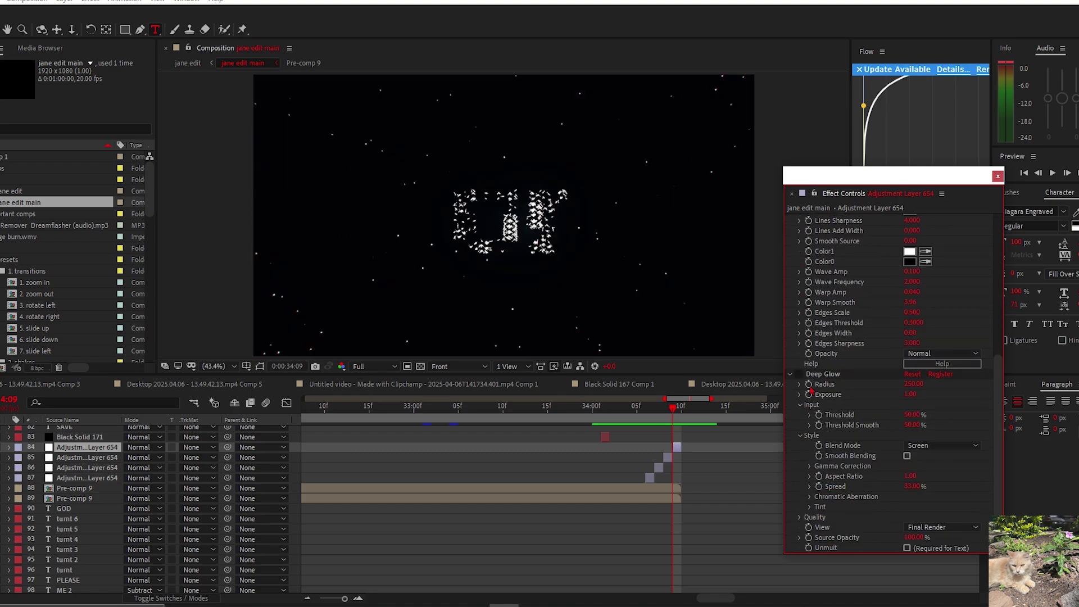
{"action": "left_click", "coordinate": [798, 374]}
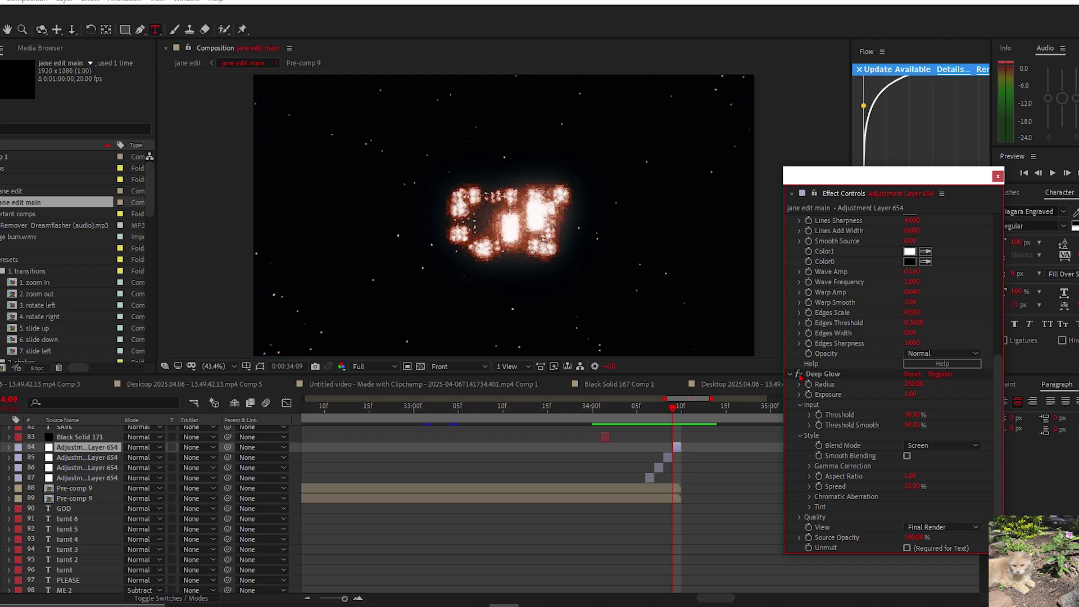
{"action": "left_click", "coordinate": [821, 375]}
Step: Inspect the effects of Adjustment Layer 610 on row 70 and of Black Solid 172, with the current time at 0:00:35:00
{"action": "left_click_drag", "start_coordinate": [652, 440], "coordinate": [461, 511]}
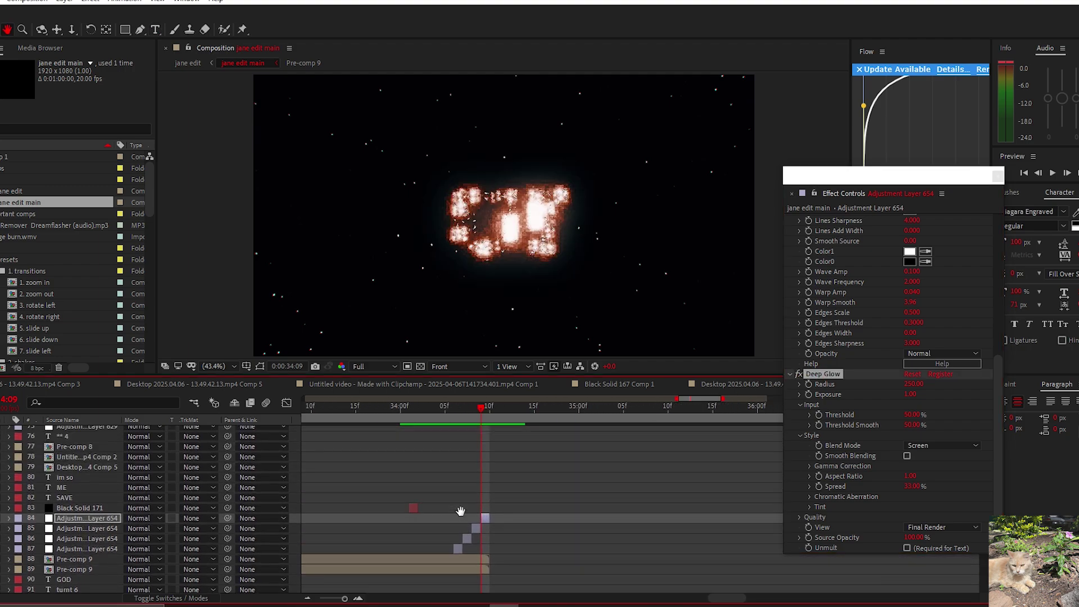
{"action": "left_click_drag", "start_coordinate": [491, 427], "coordinate": [508, 579]}
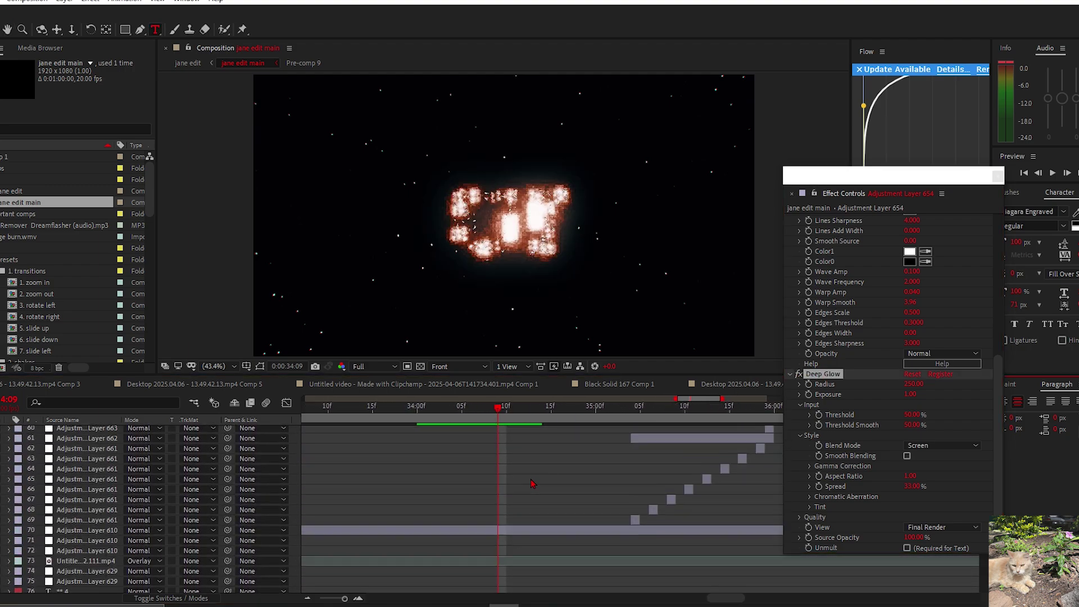
{"action": "scroll", "coordinate": [533, 481], "scroll_direction": "up", "scroll_amount": 15}
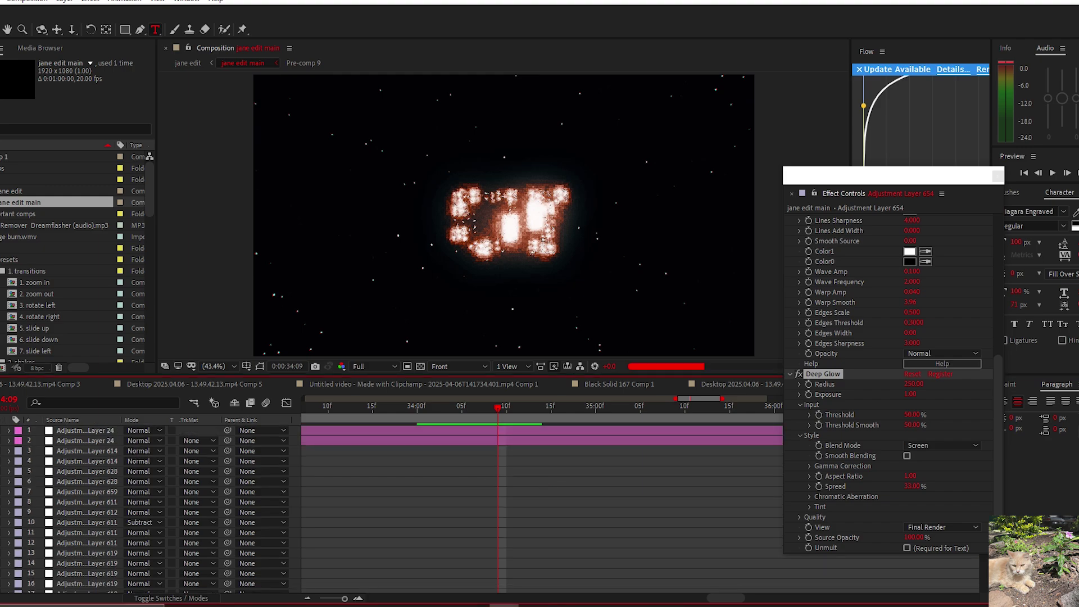
{"action": "key", "text": "F2"}
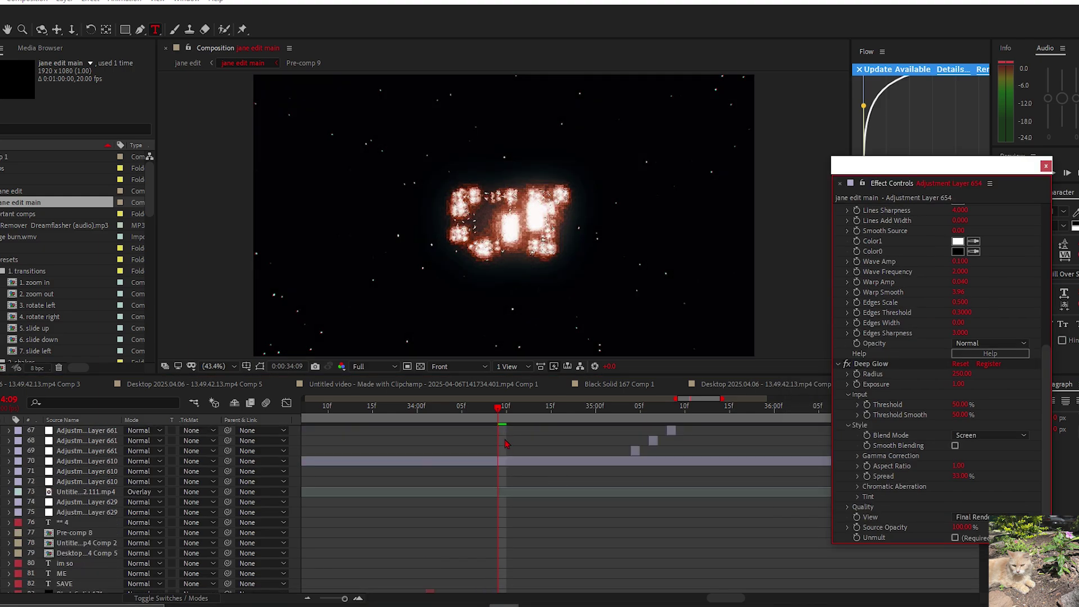
{"action": "left_click", "coordinate": [513, 461]}
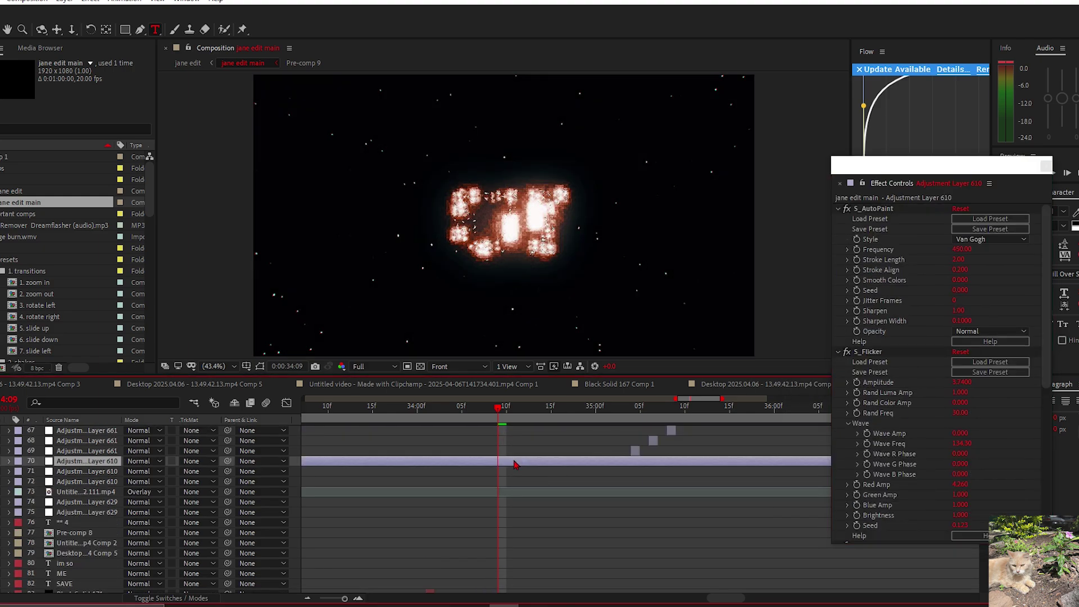
{"action": "left_click_drag", "start_coordinate": [508, 410], "coordinate": [595, 407]}
{"action": "scroll", "coordinate": [618, 534], "scroll_direction": "down", "scroll_amount": 12}
{"action": "left_click", "coordinate": [624, 553]}
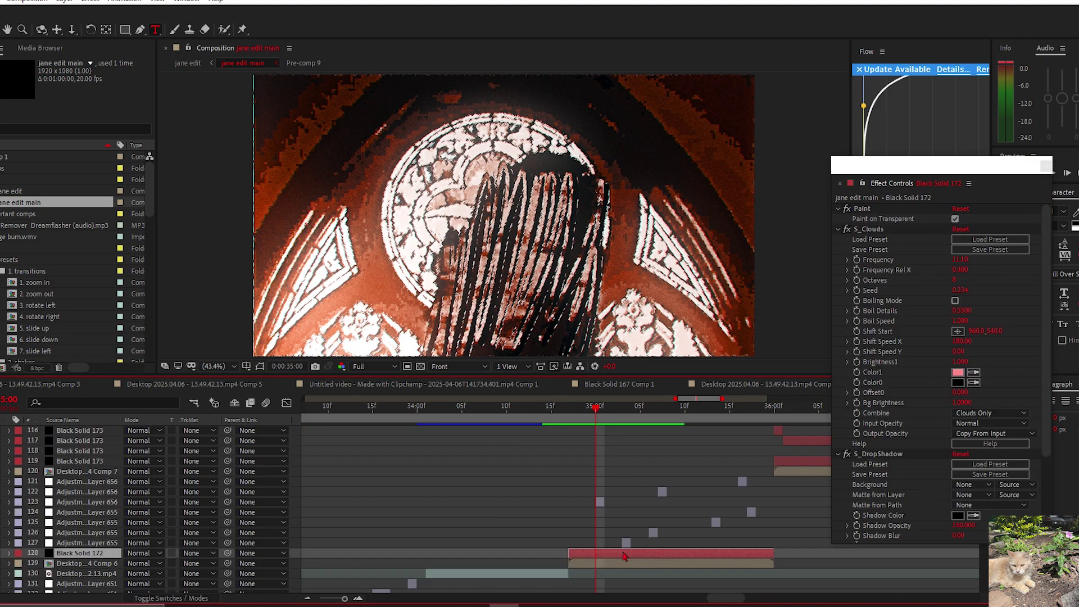
{"action": "scroll", "coordinate": [629, 465], "scroll_direction": "down", "scroll_amount": 1}
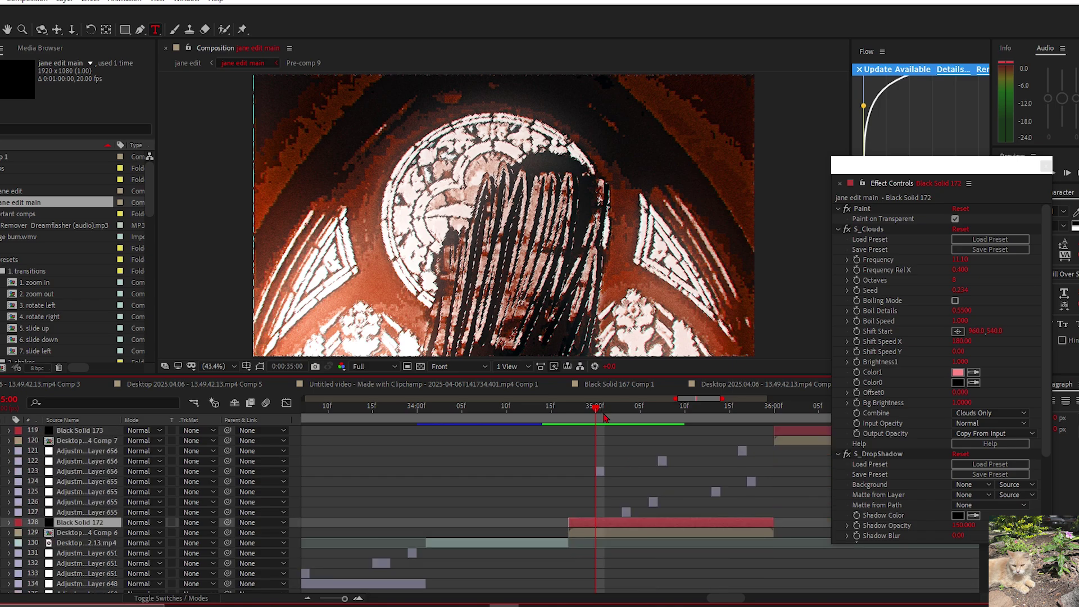
Step: Set the current time to 0:00:35:04 and inspect Turbulent Displace on the short staggered Adjustment Layer 661 clips
{"action": "left_click_drag", "start_coordinate": [604, 417], "coordinate": [630, 421]}
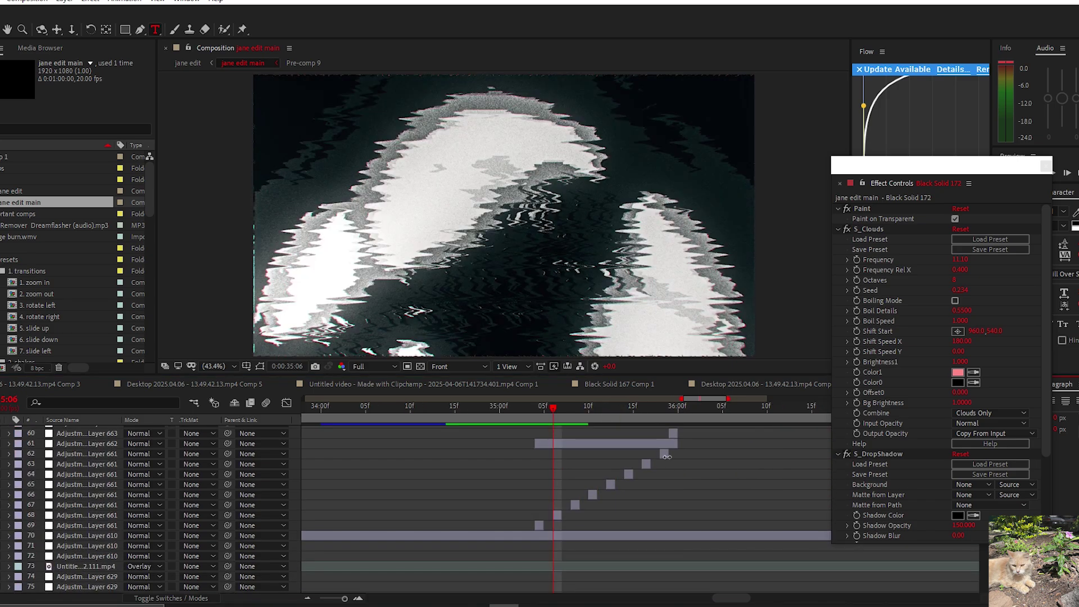
{"action": "mouse_move", "coordinate": [553, 407]}
{"action": "left_mouse_down"}
{"action": "mouse_move", "coordinate": [660, 407]}
{"action": "mouse_move", "coordinate": [534, 406]}
{"action": "left_mouse_up"}
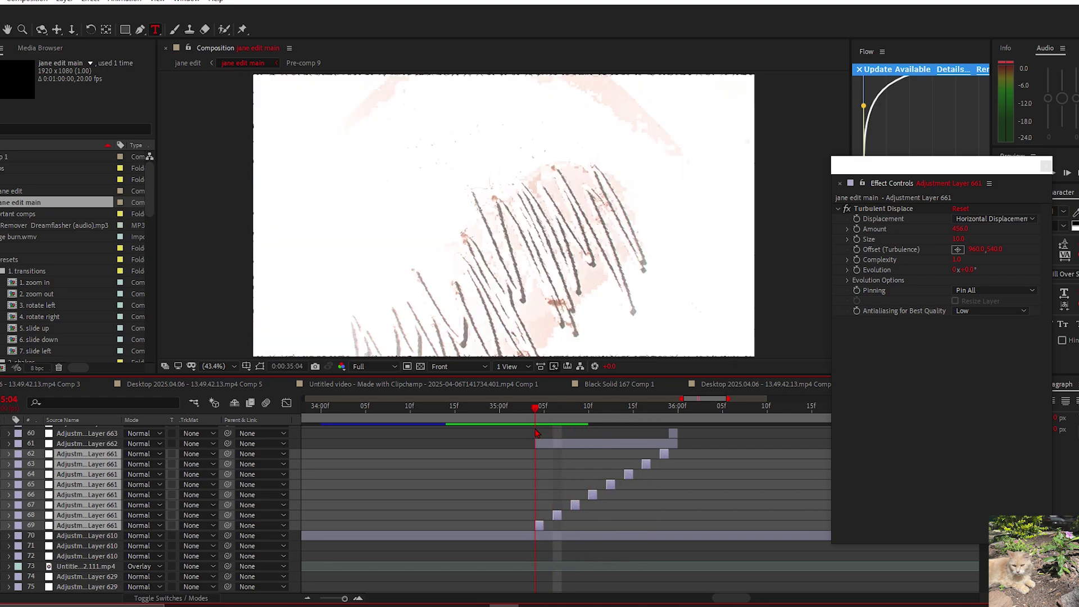
{"action": "left_click", "coordinate": [883, 209]}
{"action": "left_click", "coordinate": [993, 219]}
{"action": "left_click", "coordinate": [902, 219]}
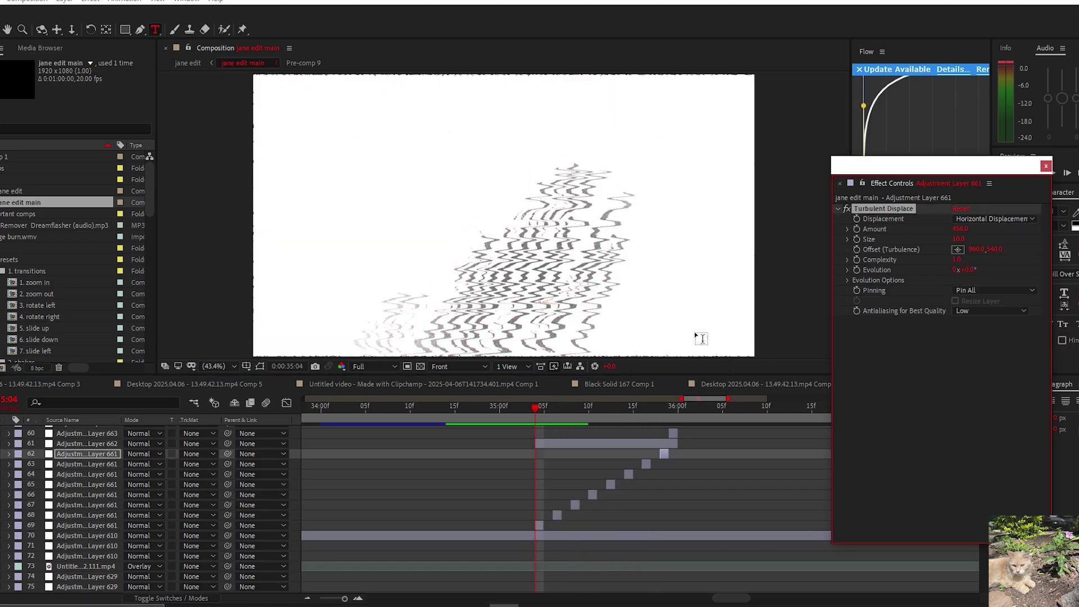
Step: Preview the staggered Adjustment Layer 661 clips from 0:00:35:04, check the frame at 0:00:35:06 and return to 0:00:35:04
{"action": "mouse_move", "coordinate": [535, 410]}
{"action": "left_mouse_down"}
{"action": "mouse_move", "coordinate": [553, 409]}
{"action": "mouse_move", "coordinate": [539, 414]}
{"action": "left_mouse_up"}
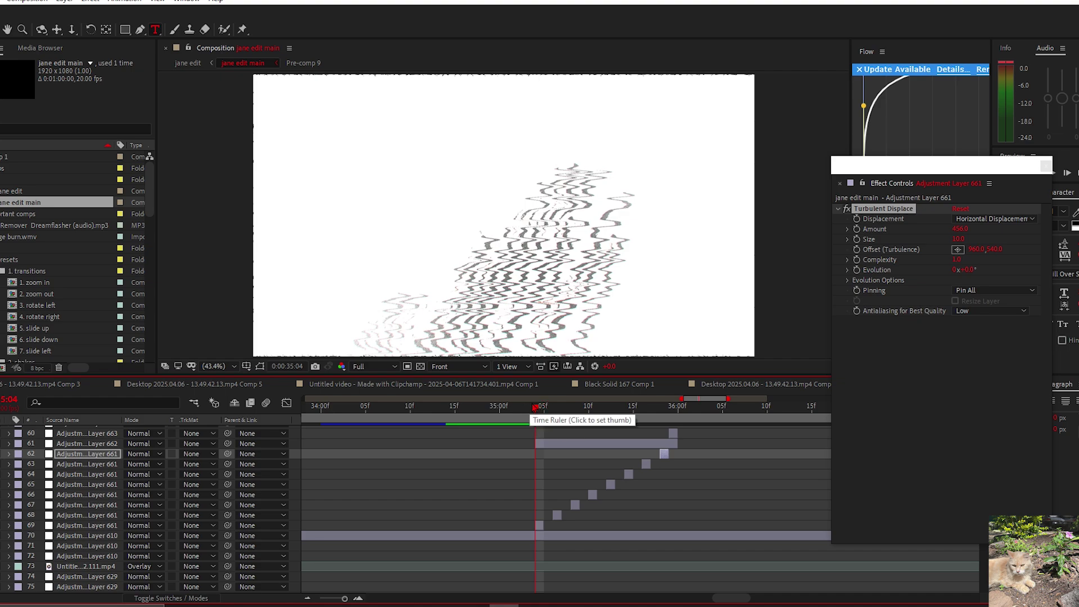
{"action": "key", "text": "space"}
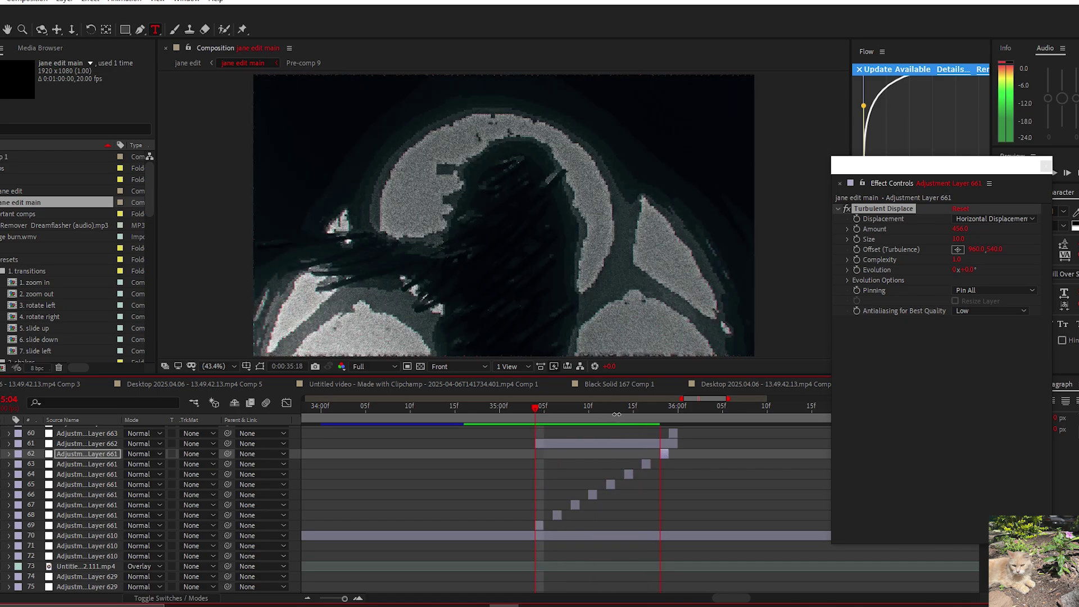
{"action": "left_click", "coordinate": [552, 410]}
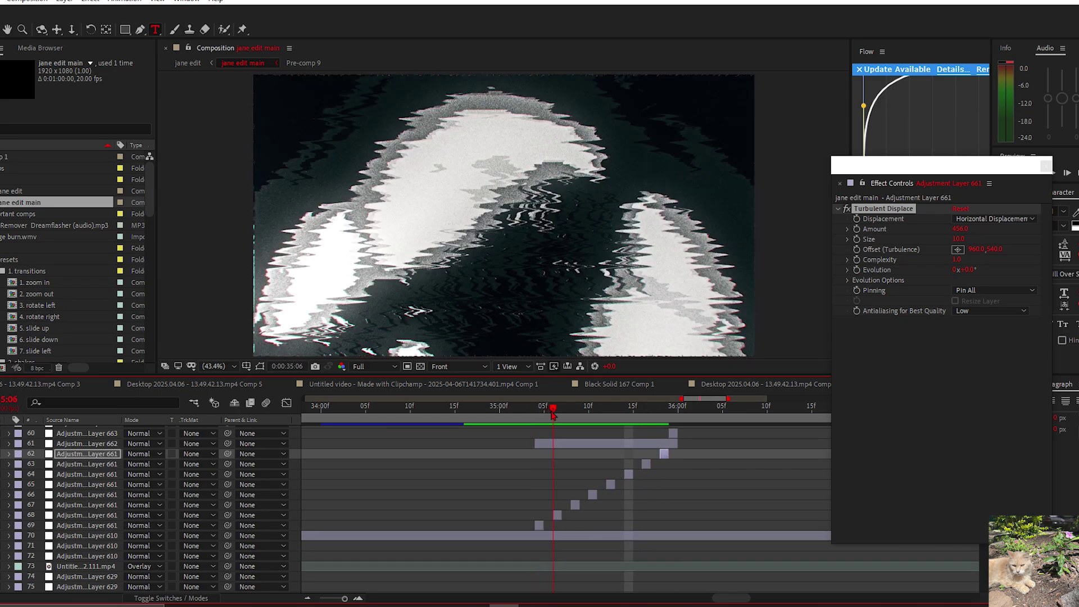
{"action": "left_click", "coordinate": [534, 410]}
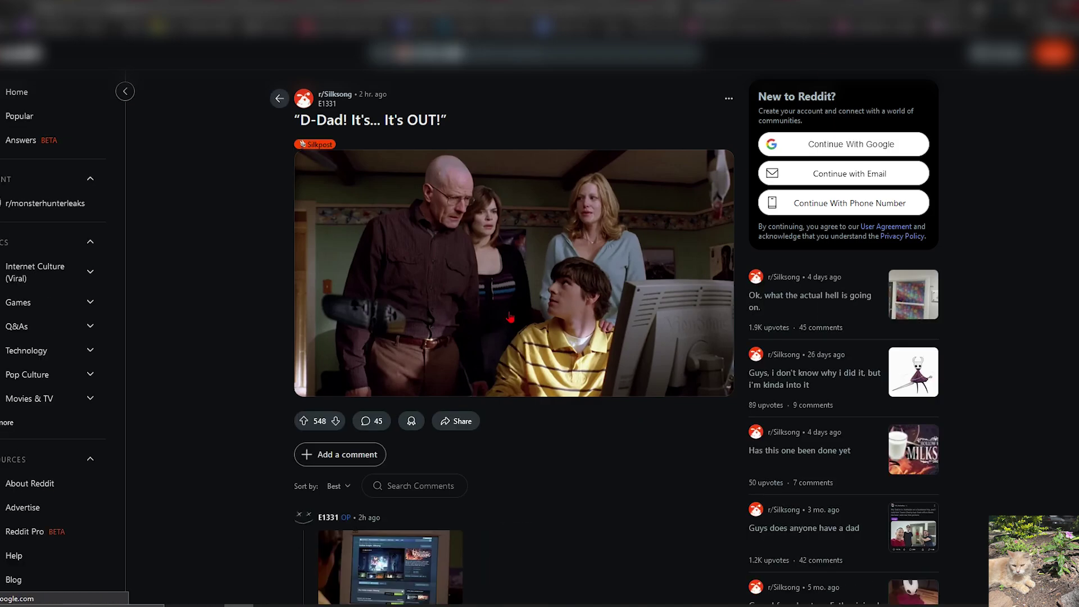
{"action": "scroll", "coordinate": [511, 317], "scroll_direction": "down", "scroll_amount": 3}
{"action": "left_click", "coordinate": [434, 386]}
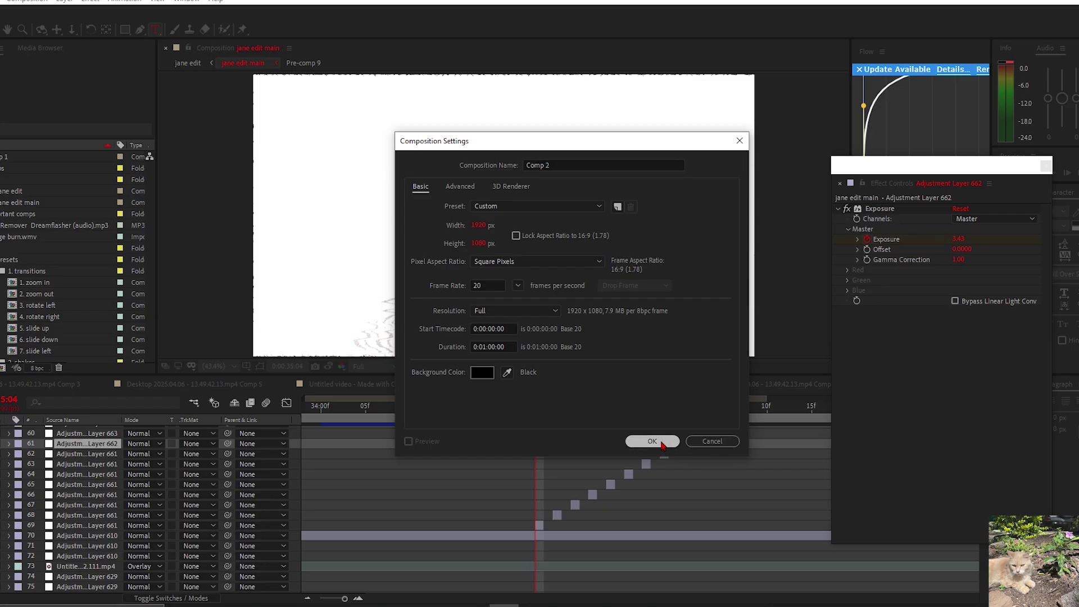
Step: Create a 1920 × 1080 composition at 20 fps lasting 0:01:00:00 and add the clip Desktop 2025.04.06 - 13.49.42.13.mp4 to it
{"action": "left_click", "coordinate": [655, 443]}
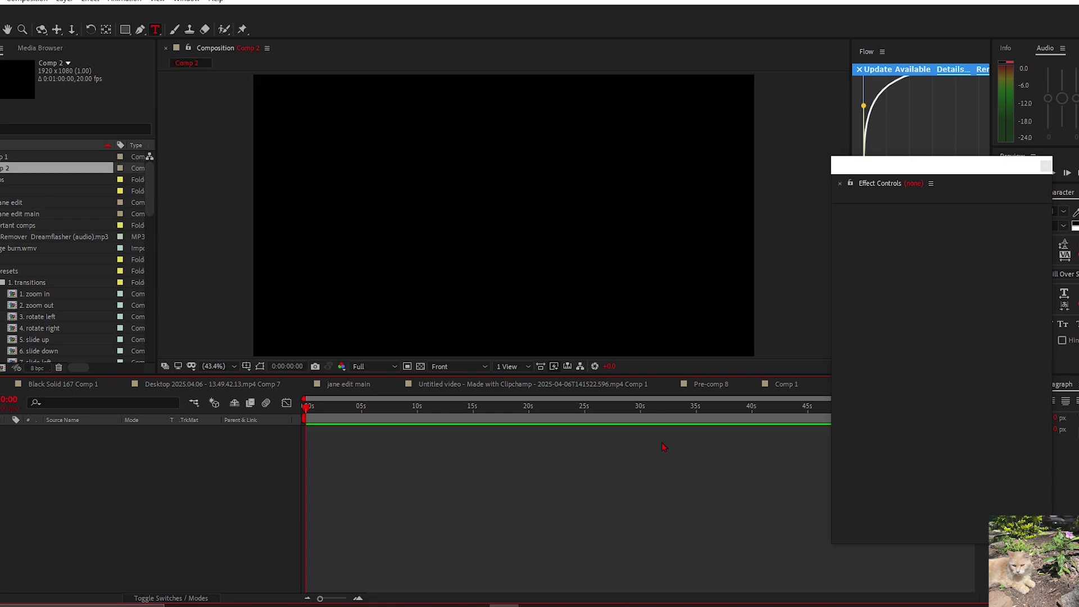
{"action": "right_click", "coordinate": [322, 463]}
{"action": "mouse_move", "coordinate": [303, 471]}
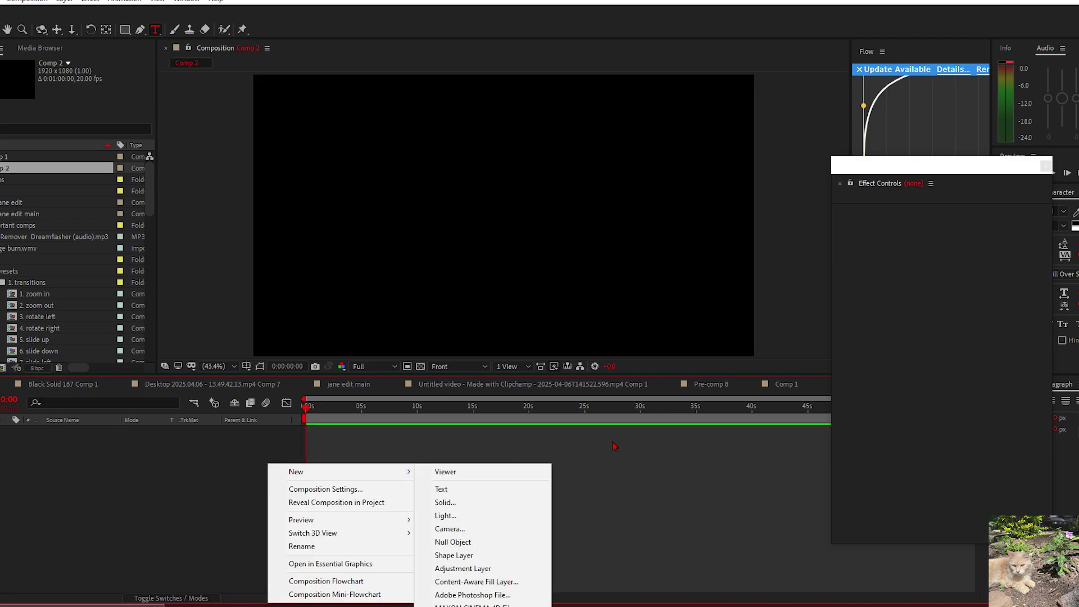
{"action": "left_click", "coordinate": [490, 501]}
Step: Pre-compose the clip, moving all attributes into the new composition and adjusting its duration to the layer's time span
{"action": "key", "text": "ctrl+shift+c"}
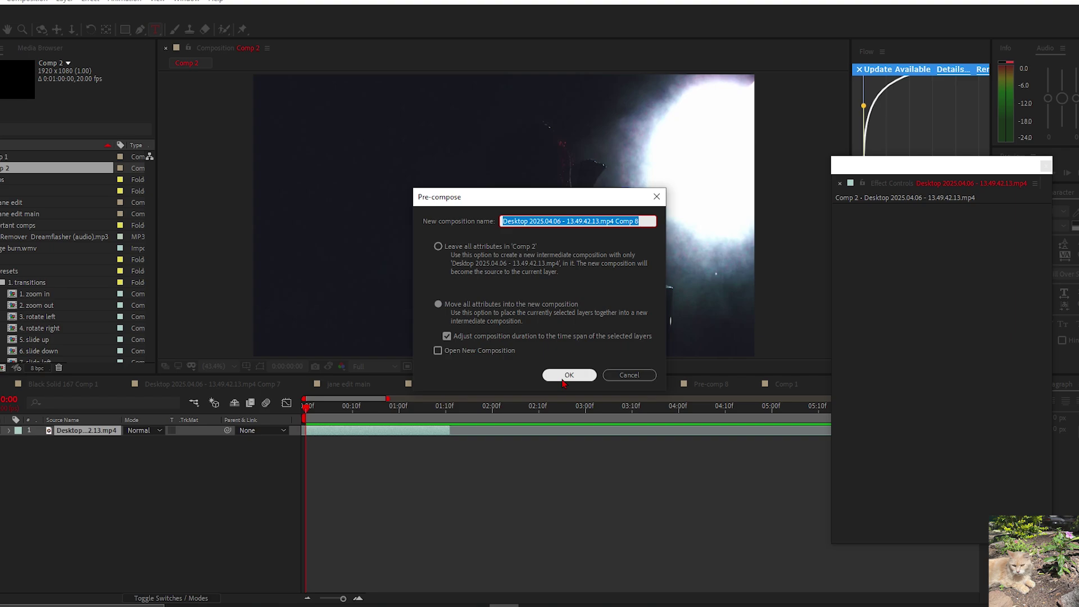
{"action": "left_click", "coordinate": [570, 373]}
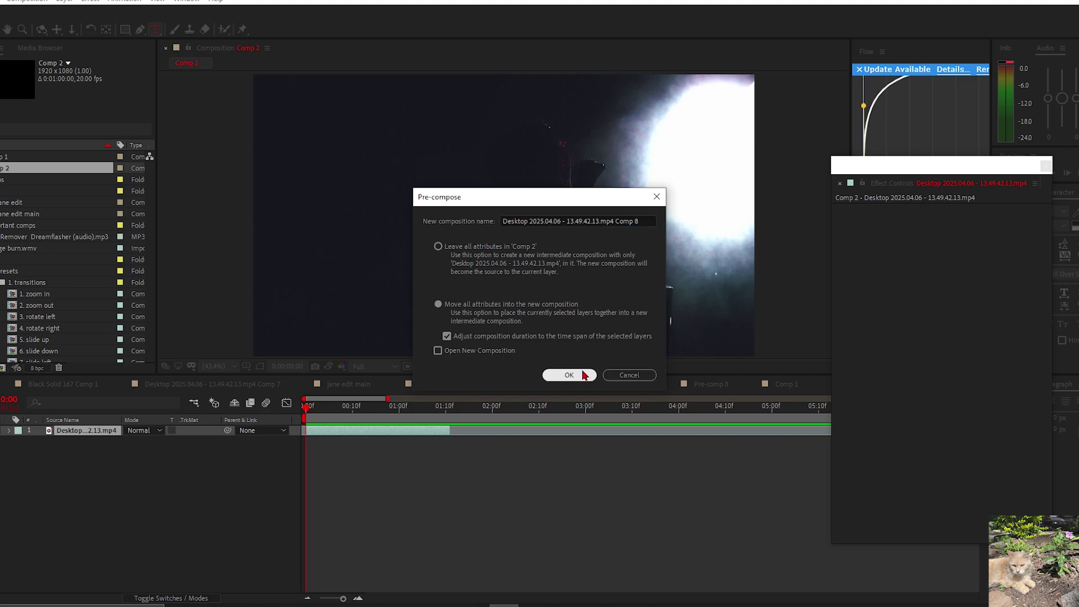
{"action": "left_click", "coordinate": [570, 374]}
{"action": "left_click_drag", "start_coordinate": [909, 171], "coordinate": [599, 189]}
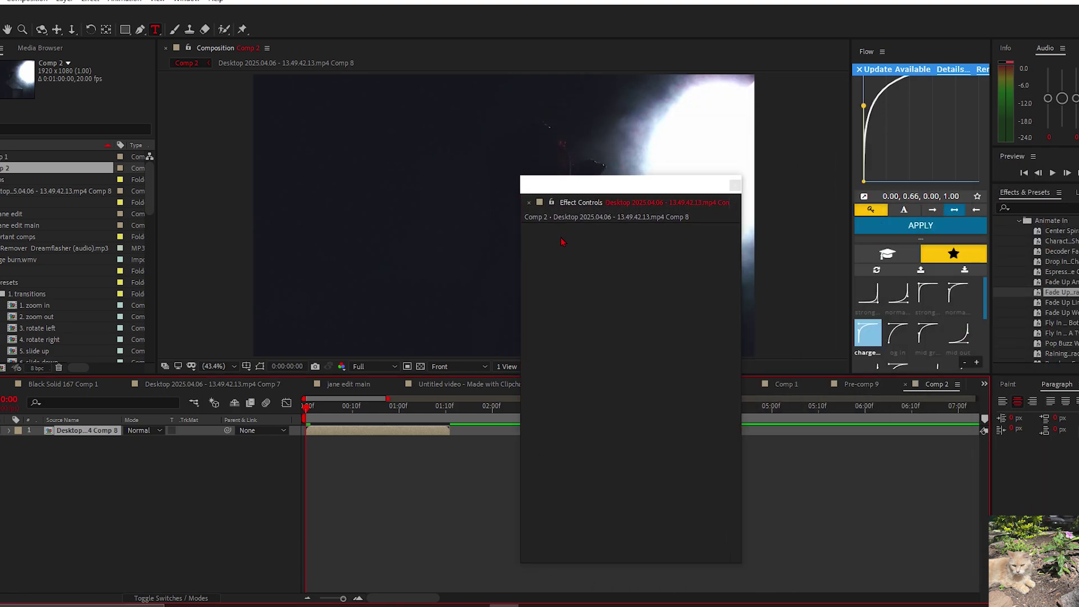
{"action": "right_click", "coordinate": [202, 437]}
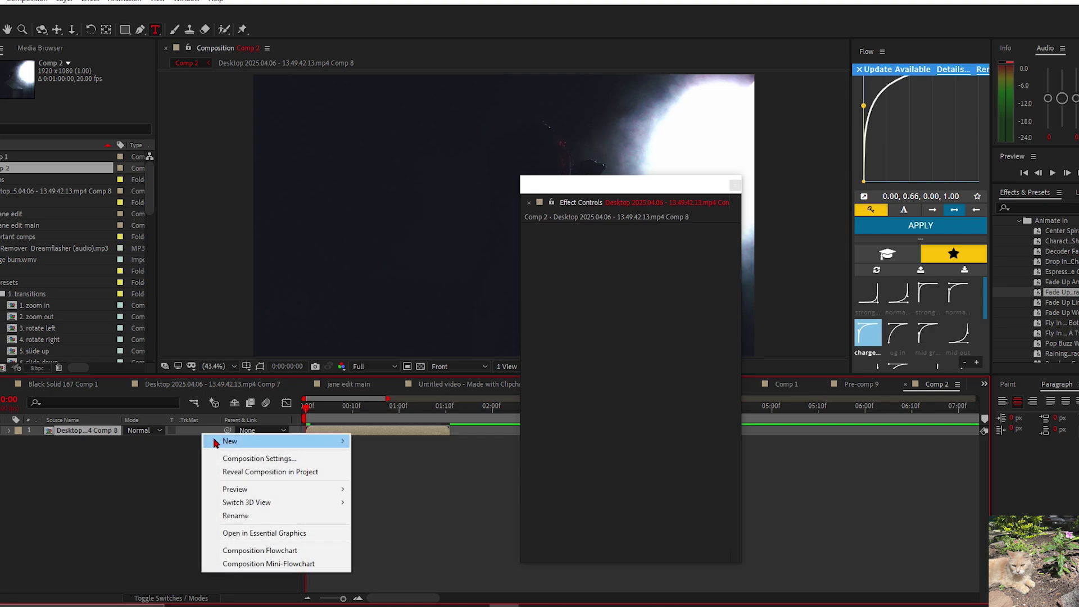
{"action": "left_click", "coordinate": [170, 455]}
{"action": "left_click", "coordinate": [358, 434]}
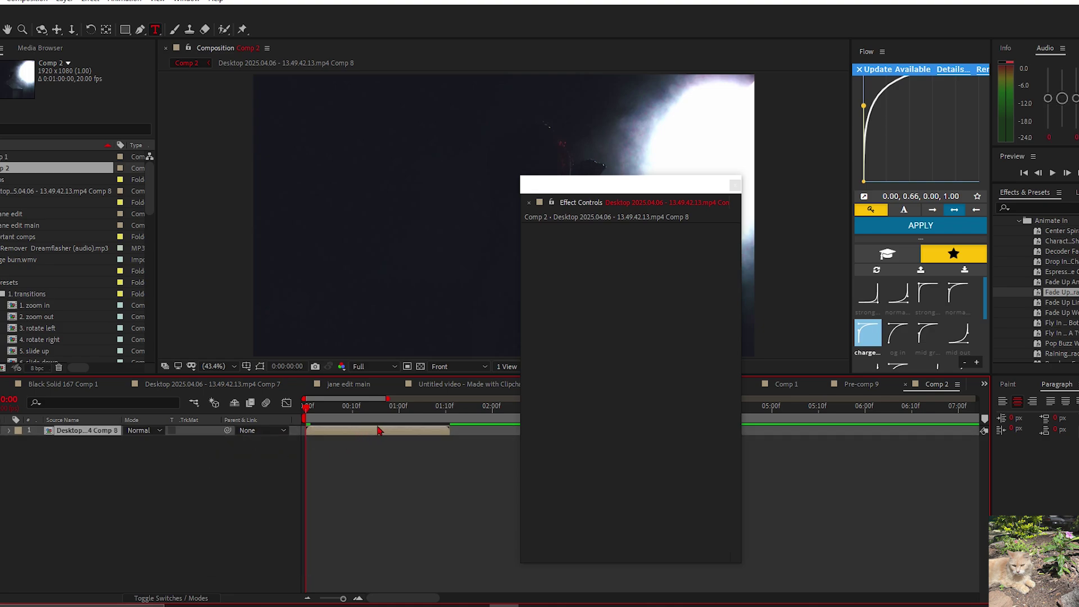
{"action": "double_click", "coordinate": [376, 432]}
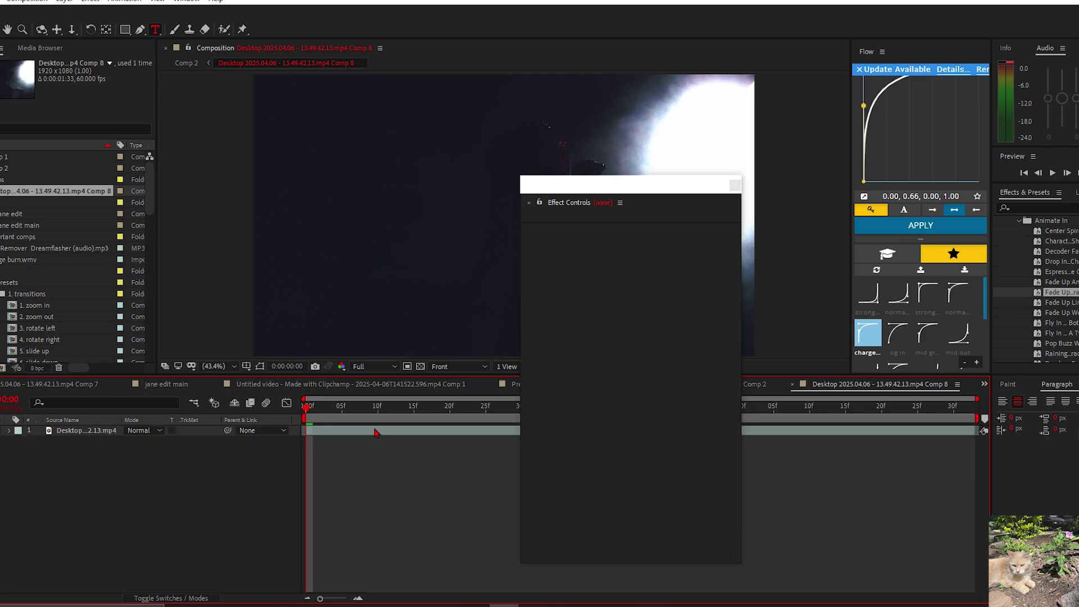
{"action": "key", "text": "shift+Escape"}
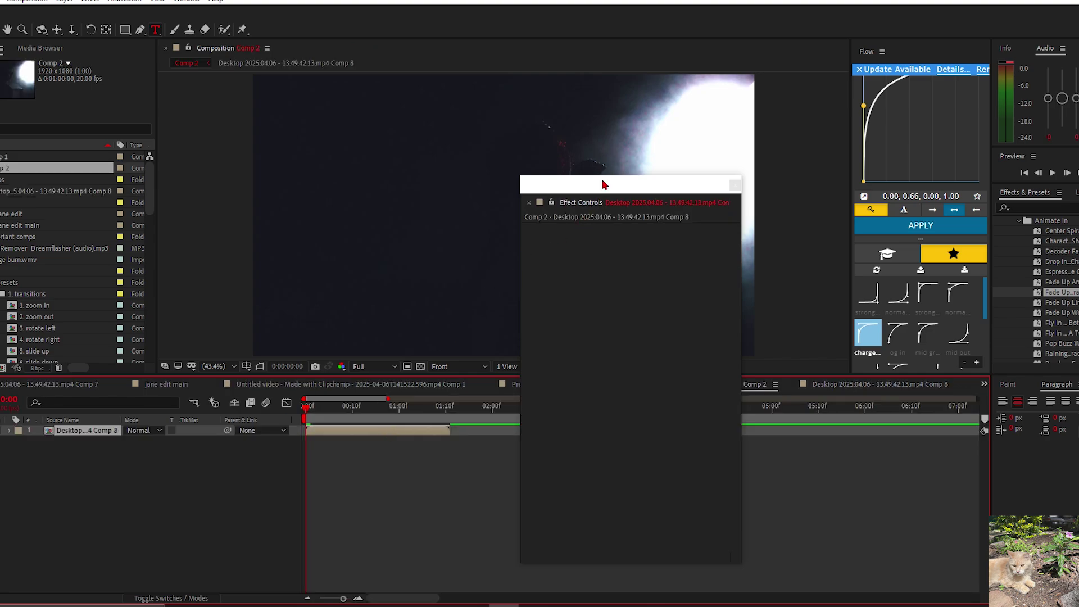
Step: Activate the Brush tool and open the pre-composed clip in its own Layer view for painting on the RGBA channels
{"action": "mouse_move", "coordinate": [604, 184]}
{"action": "left_mouse_down"}
{"action": "mouse_move", "coordinate": [843, 207]}
{"action": "mouse_move", "coordinate": [832, 207]}
{"action": "left_mouse_up"}
{"action": "key", "text": "ctrl+b"}
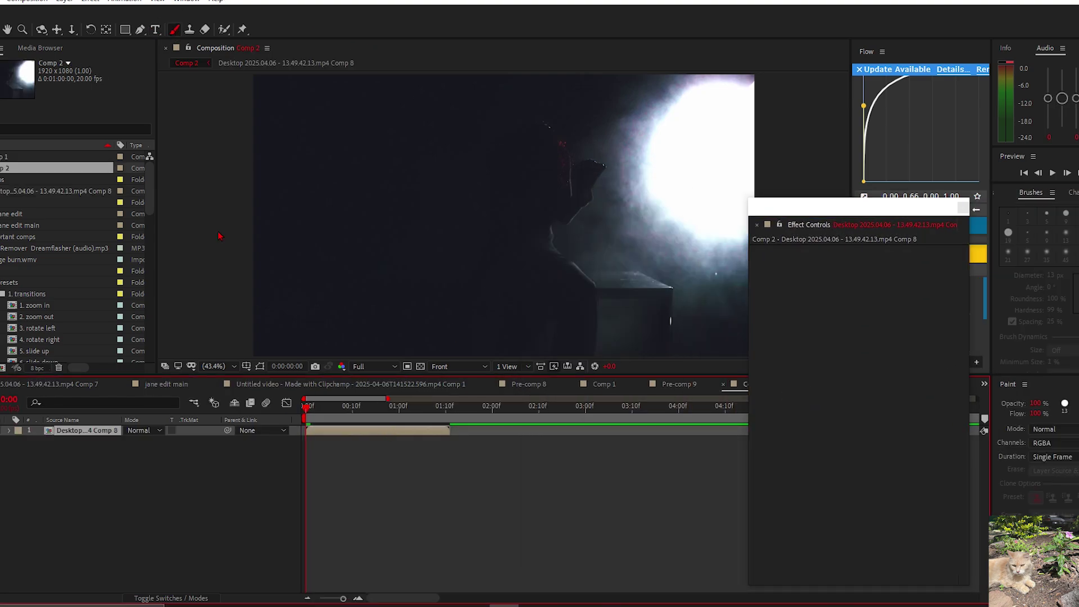
{"action": "double_click", "coordinate": [344, 437]}
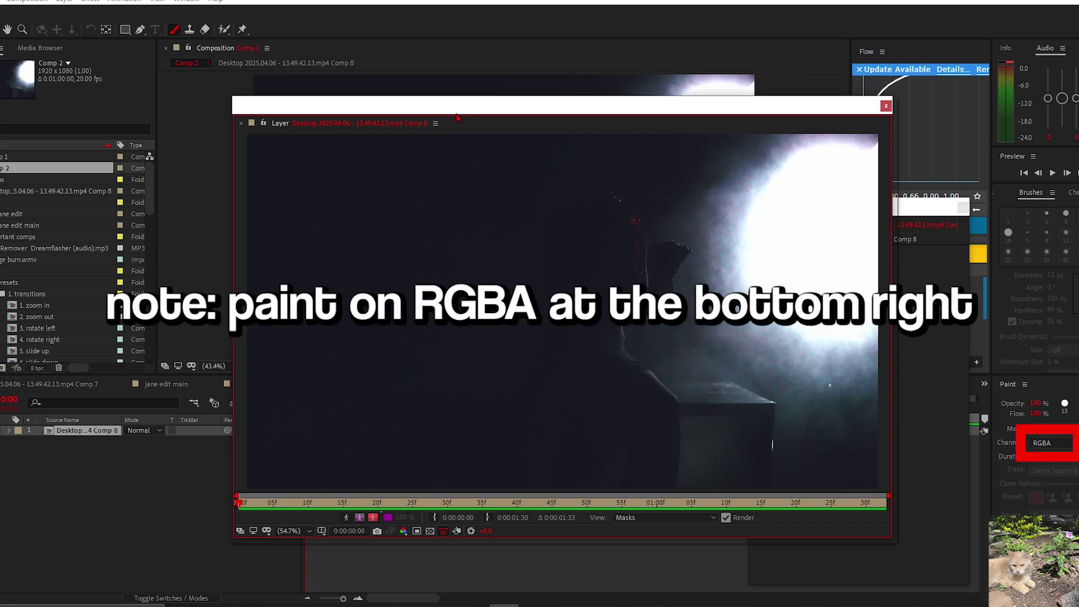
{"action": "left_click_drag", "start_coordinate": [458, 117], "coordinate": [688, 455]}
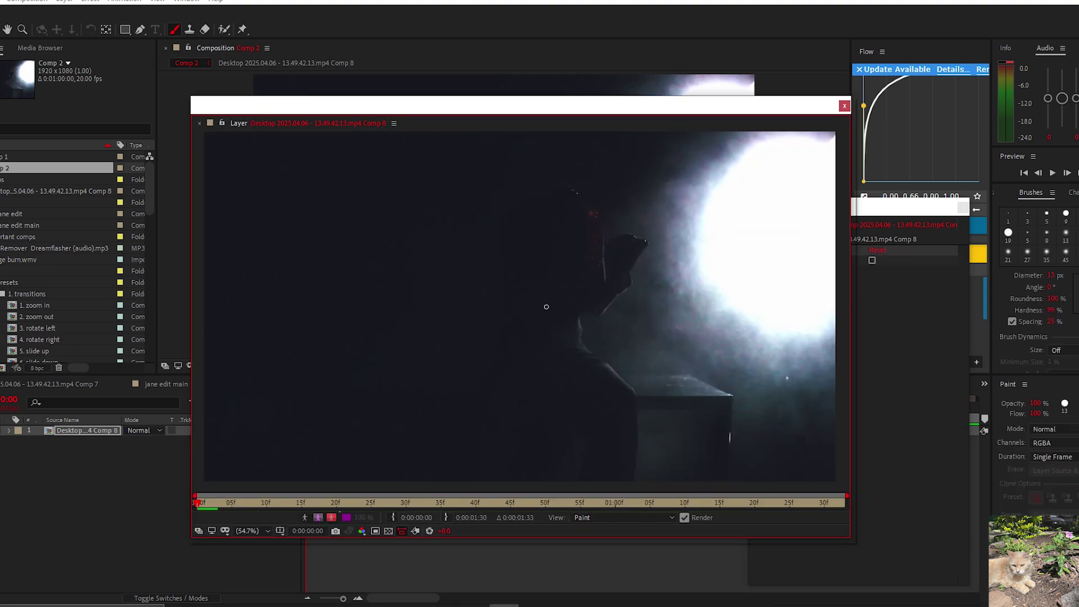
Step: Paint a white smiling face with two line eyes and a tongue on the dark area of the first frame
{"action": "mouse_move", "coordinate": [415, 329]}
{"action": "left_mouse_down"}
{"action": "mouse_move", "coordinate": [442, 414]}
{"action": "mouse_move", "coordinate": [507, 368]}
{"action": "left_mouse_up"}
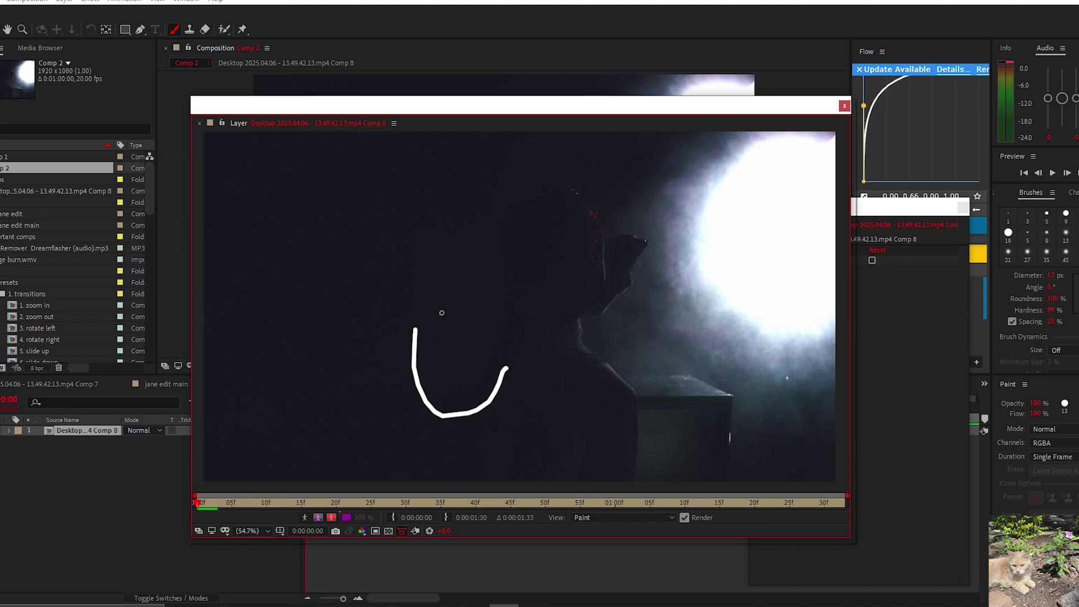
{"action": "left_click_drag", "start_coordinate": [449, 282], "coordinate": [445, 332]}
{"action": "left_click_drag", "start_coordinate": [476, 294], "coordinate": [471, 348]}
{"action": "left_click_drag", "start_coordinate": [449, 448], "coordinate": [477, 416]}
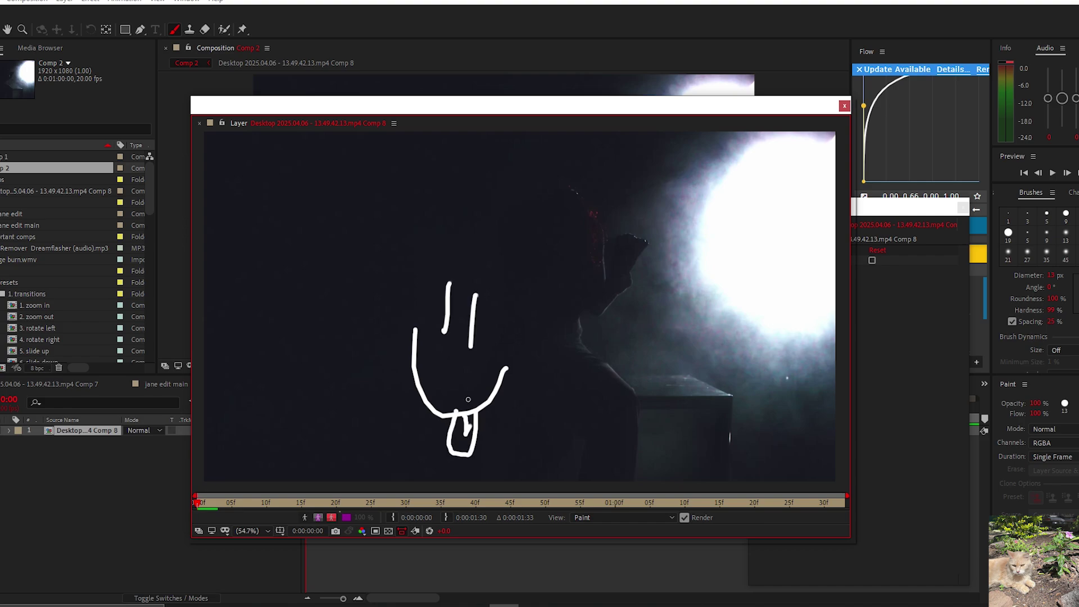
Step: Paint a slightly different smiling face with two line eyes and a tongue on each following frame, advancing frame by frame
{"action": "key", "text": "space"}
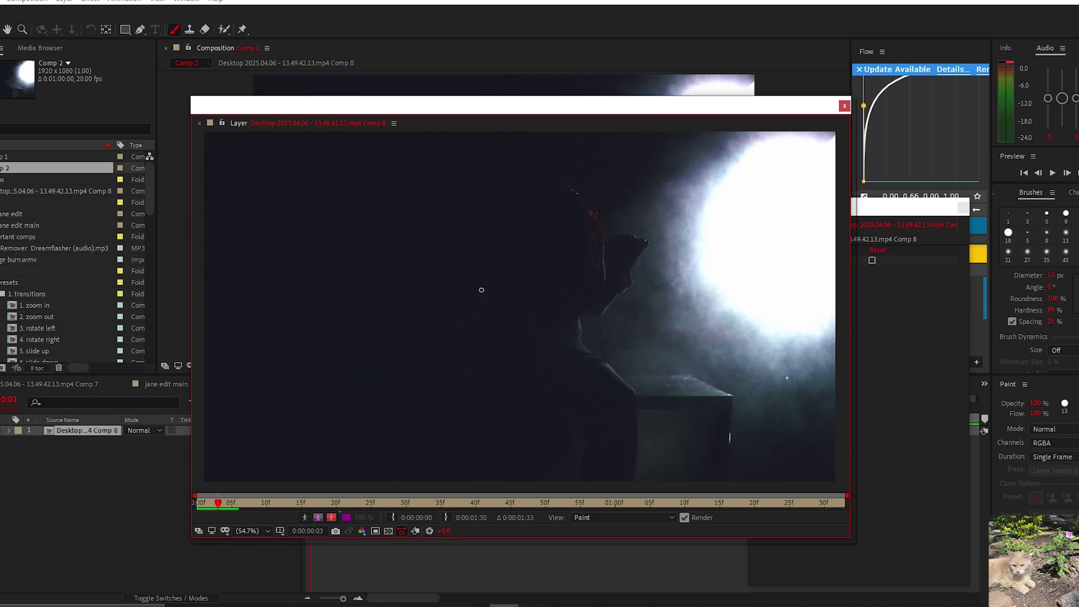
{"action": "left_click_drag", "start_coordinate": [438, 279], "coordinate": [427, 350]}
{"action": "left_click_drag", "start_coordinate": [484, 274], "coordinate": [466, 354]}
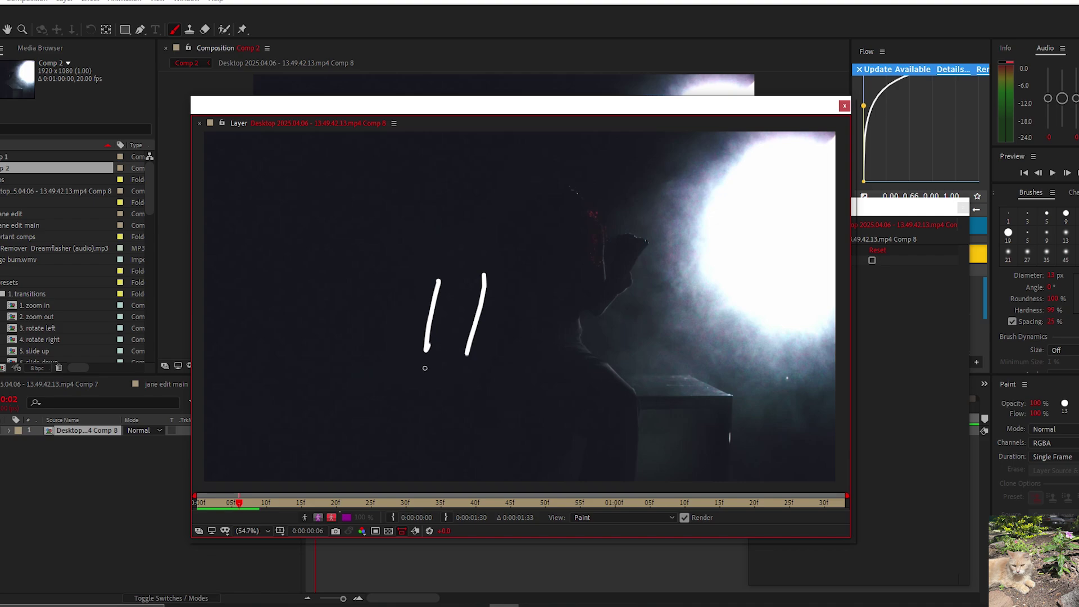
{"action": "left_click_drag", "start_coordinate": [400, 359], "coordinate": [476, 381]}
{"action": "mouse_move", "coordinate": [430, 410]}
{"action": "left_mouse_down"}
{"action": "mouse_move", "coordinate": [426, 448]}
{"action": "mouse_move", "coordinate": [451, 420]}
{"action": "left_mouse_up"}
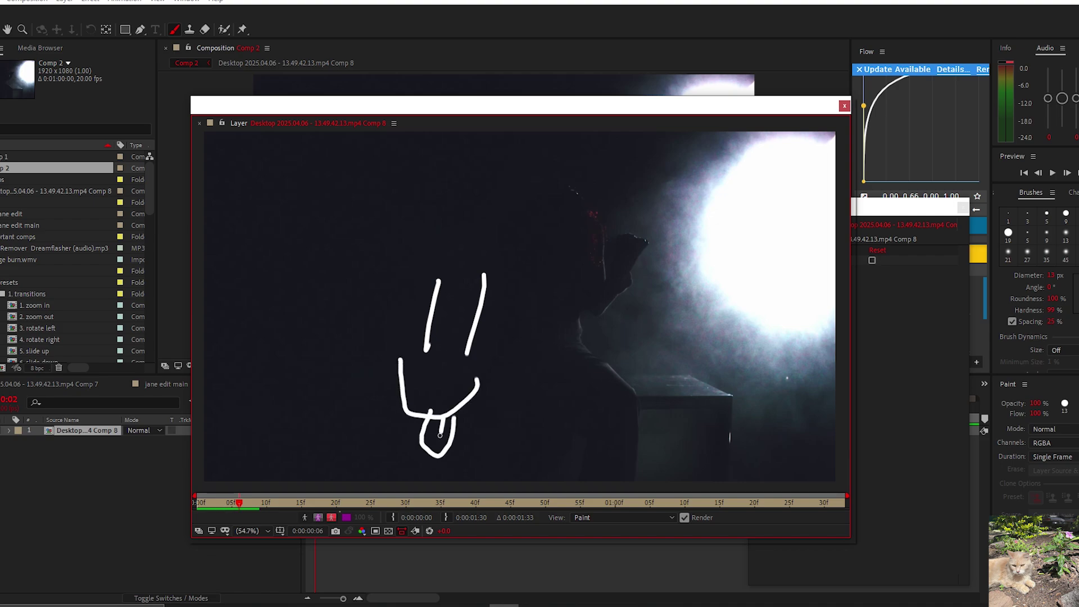
{"action": "mouse_move", "coordinate": [460, 270]}
{"action": "left_mouse_down"}
{"action": "mouse_move", "coordinate": [589, 196]}
{"action": "mouse_move", "coordinate": [486, 292]}
{"action": "left_mouse_up"}
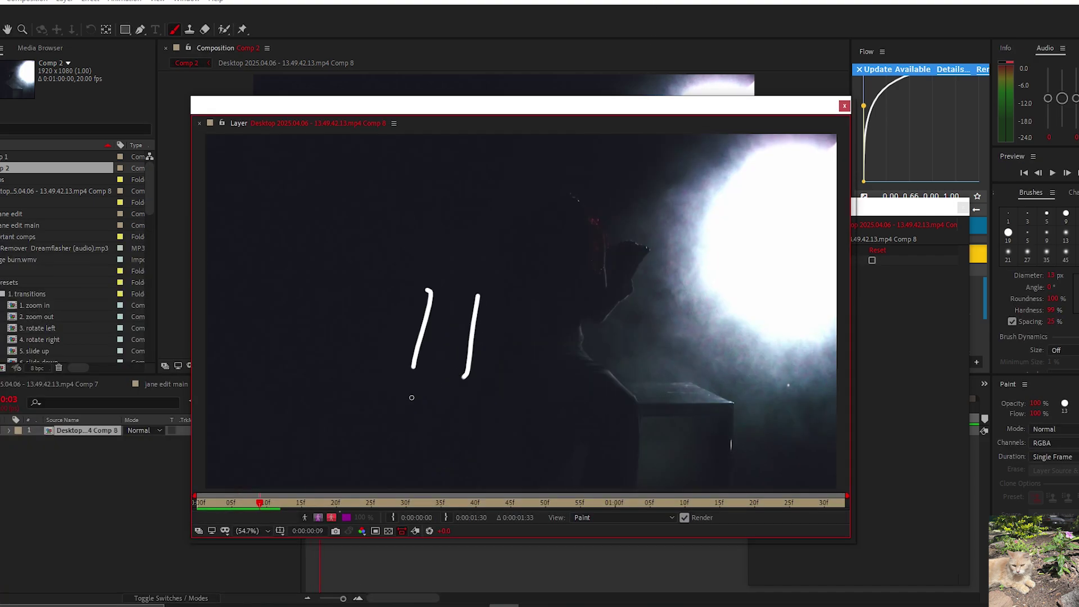
{"action": "left_click_drag", "start_coordinate": [398, 387], "coordinate": [489, 386]}
{"action": "left_click_drag", "start_coordinate": [429, 441], "coordinate": [462, 452]}
{"action": "key", "text": "Page_Down"}
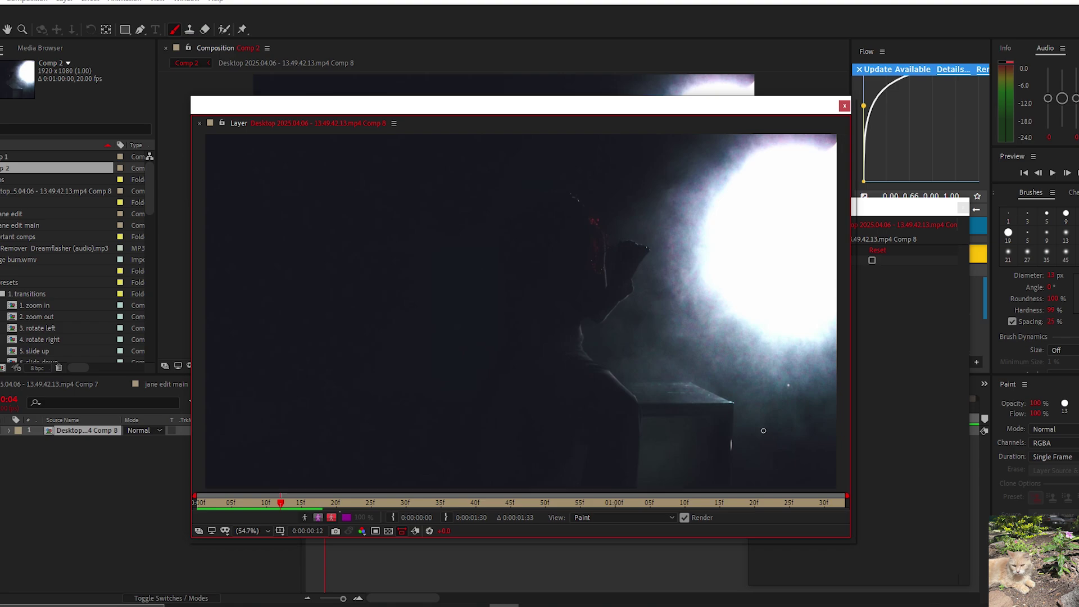
{"action": "left_click_drag", "start_coordinate": [415, 303], "coordinate": [412, 386]}
{"action": "left_click_drag", "start_coordinate": [472, 286], "coordinate": [467, 373]}
{"action": "key", "text": "Page_Down"}
{"action": "left_click_drag", "start_coordinate": [422, 290], "coordinate": [397, 384]}
{"action": "left_click_drag", "start_coordinate": [481, 283], "coordinate": [444, 382]}
{"action": "key", "text": "Page_Down"}
{"action": "left_click_drag", "start_coordinate": [417, 263], "coordinate": [407, 341]}
{"action": "mouse_move", "coordinate": [452, 290]}
{"action": "left_mouse_down"}
{"action": "mouse_move", "coordinate": [447, 367]}
{"action": "mouse_move", "coordinate": [466, 388]}
{"action": "left_mouse_up"}
{"action": "left_click_drag", "start_coordinate": [422, 414], "coordinate": [452, 419]}
{"action": "key", "text": "Page_Down"}
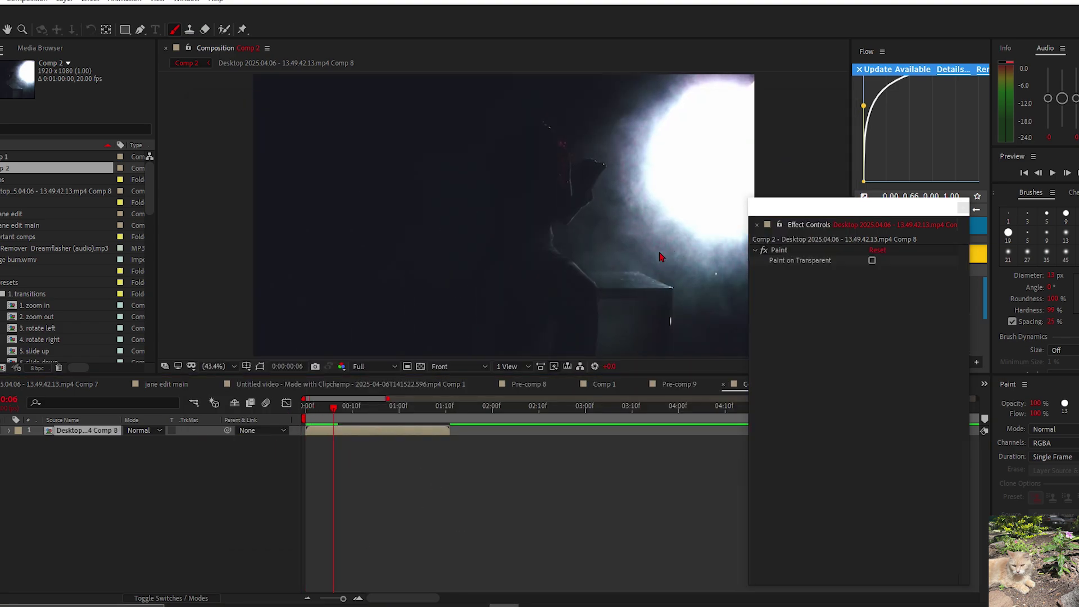
Step: Return to the first frame of Comp 2 and cut the Paint effect from the pre-composed clip
{"action": "left_click_drag", "start_coordinate": [336, 411], "coordinate": [306, 413]}
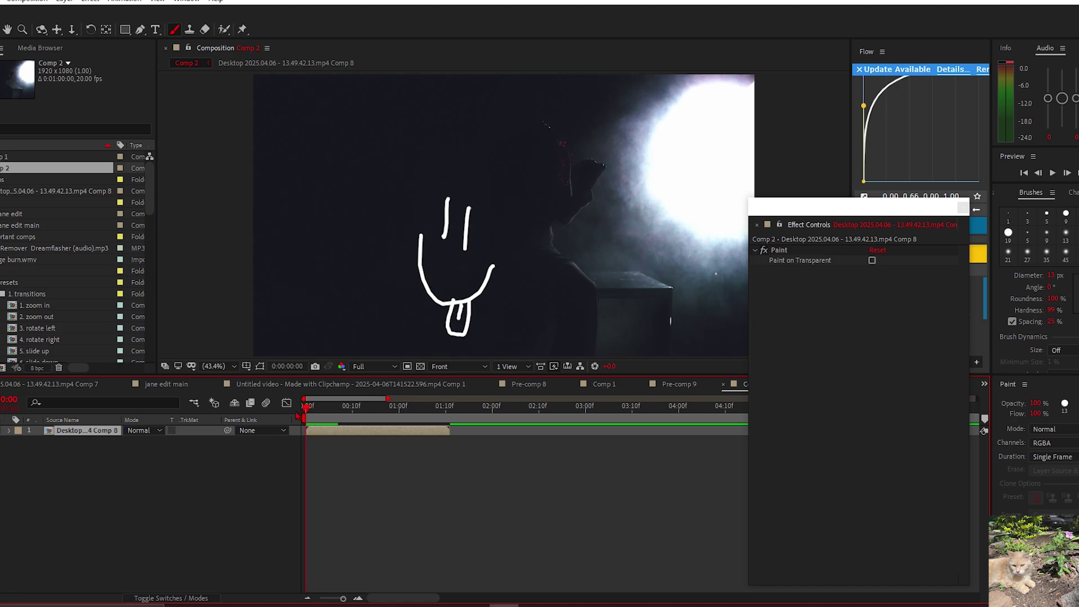
{"action": "left_click", "coordinate": [781, 250]}
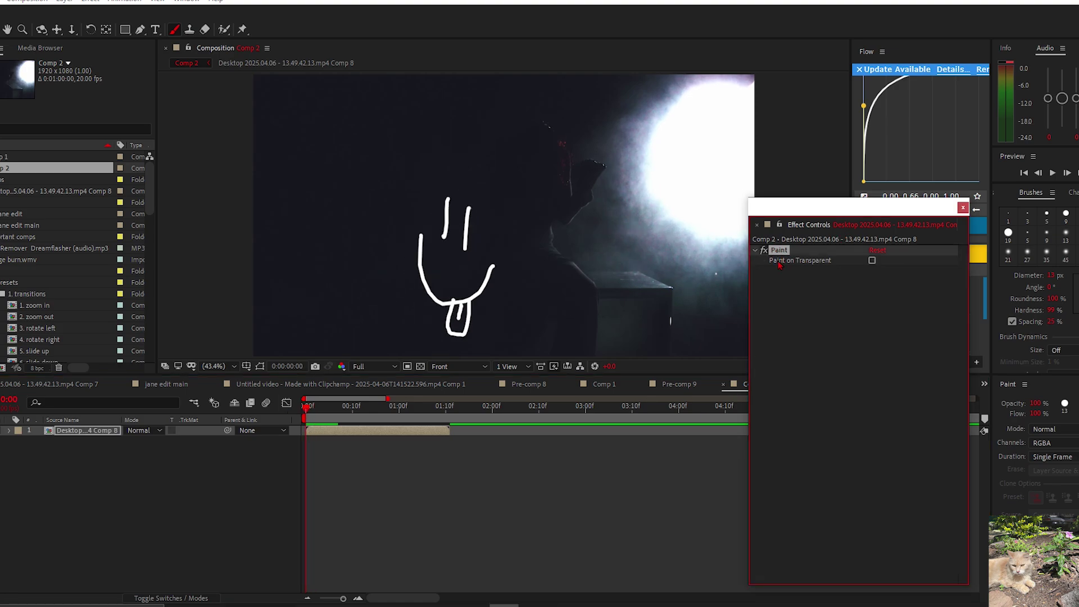
{"action": "key", "text": "Delete"}
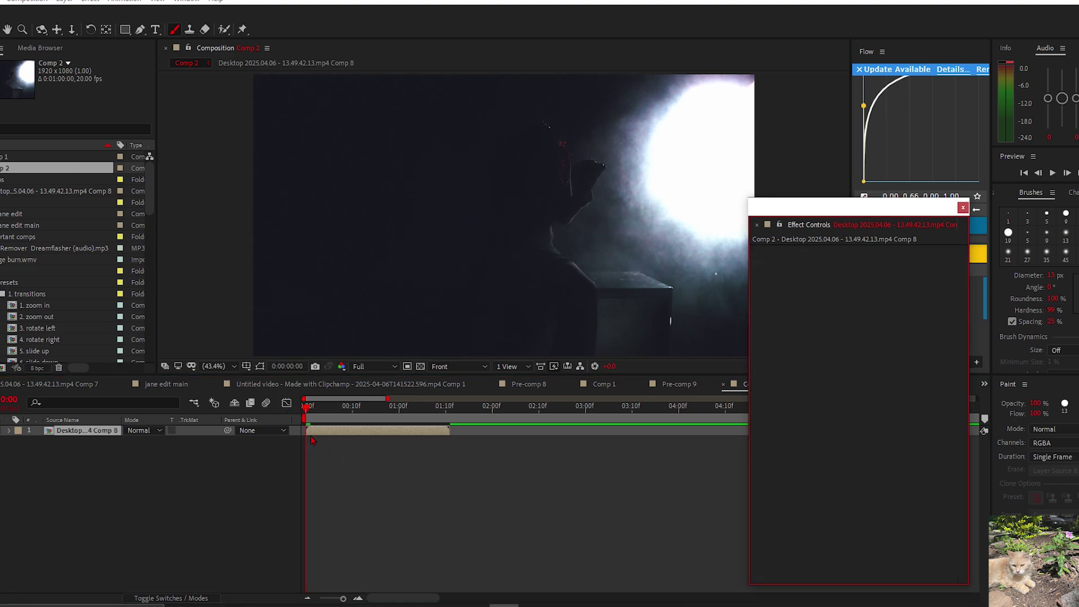
Step: Create a black solid above the clip, paste the Paint effect onto it and enable Paint on Transparent
{"action": "right_click", "coordinate": [218, 437]}
{"action": "mouse_move", "coordinate": [241, 436]}
{"action": "left_click", "coordinate": [393, 479]}
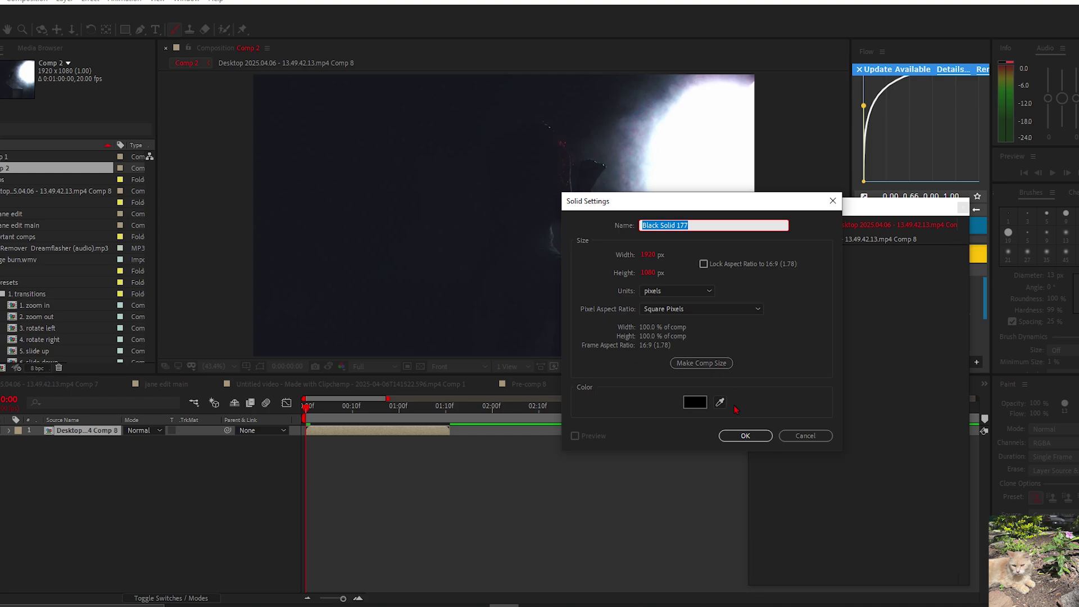
{"action": "left_click", "coordinate": [746, 436]}
{"action": "key", "text": "ctrl+v"}
{"action": "left_click", "coordinate": [872, 260]}
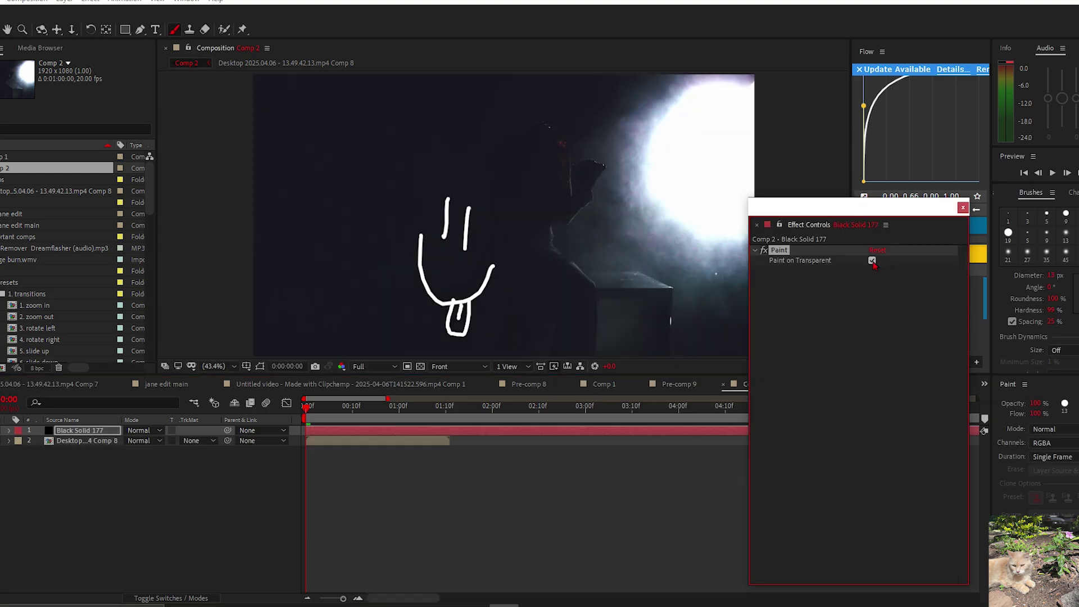
Step: Compare the scribble solid with Paint on Transparent off and on, and look through the paint channel options
{"action": "left_click", "coordinate": [872, 261]}
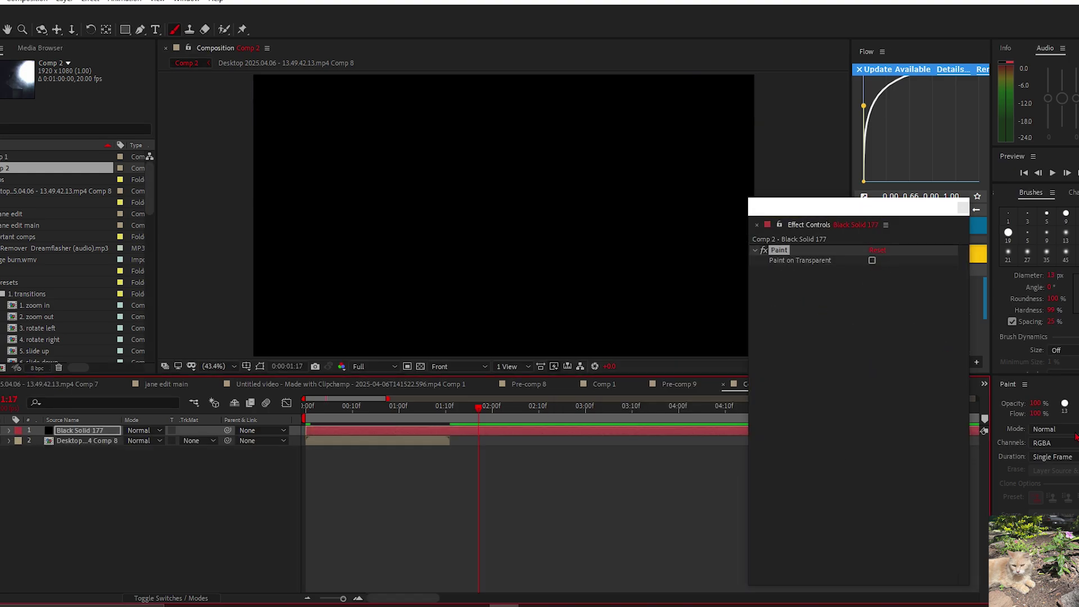
{"action": "left_click", "coordinate": [1068, 444]}
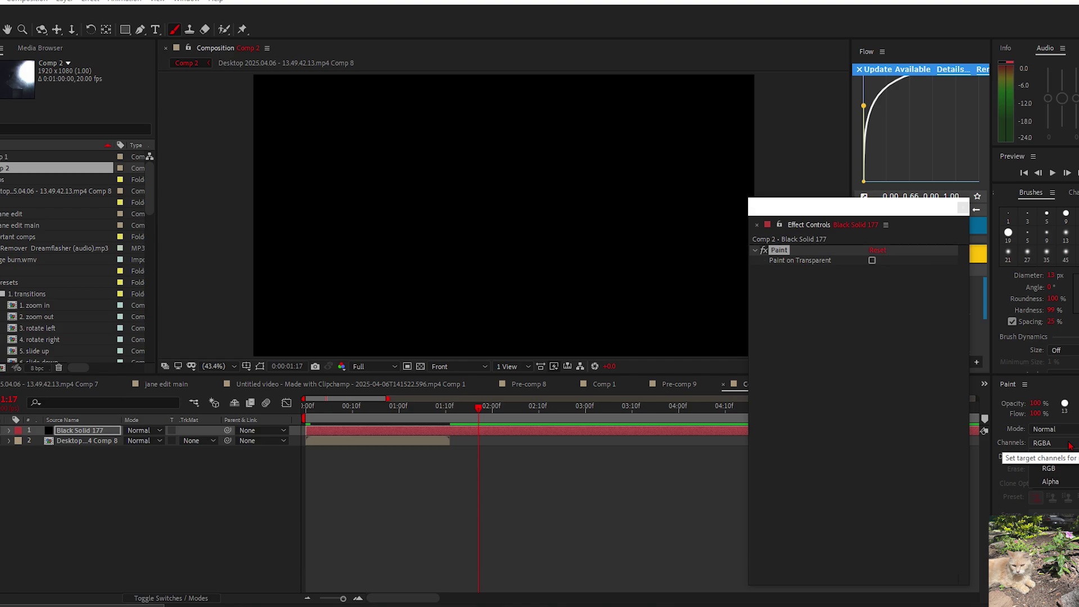
{"action": "left_click", "coordinate": [1068, 444]}
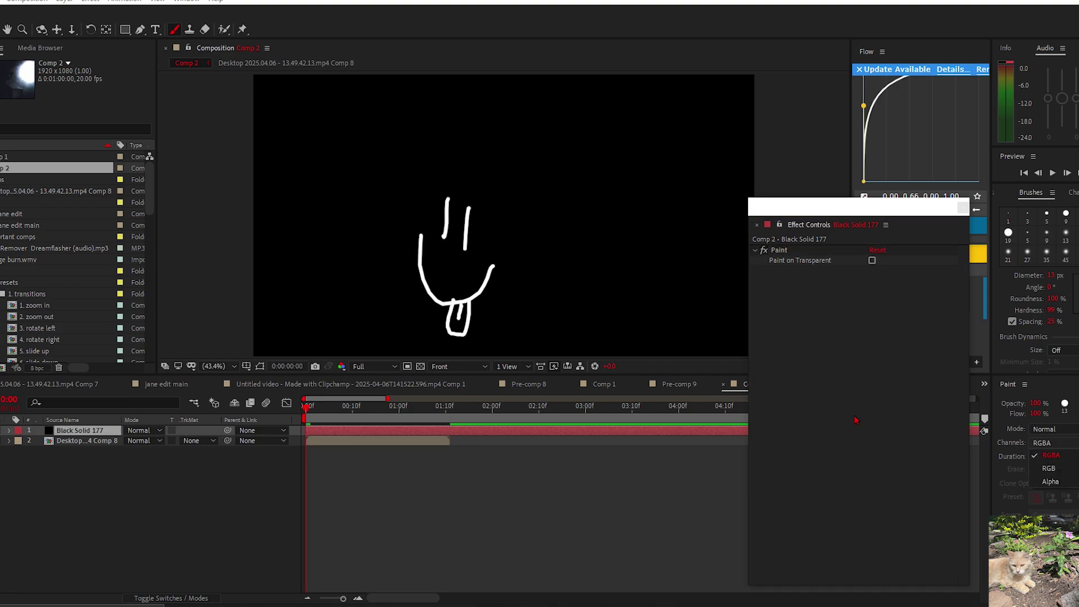
{"action": "left_click", "coordinate": [855, 420]}
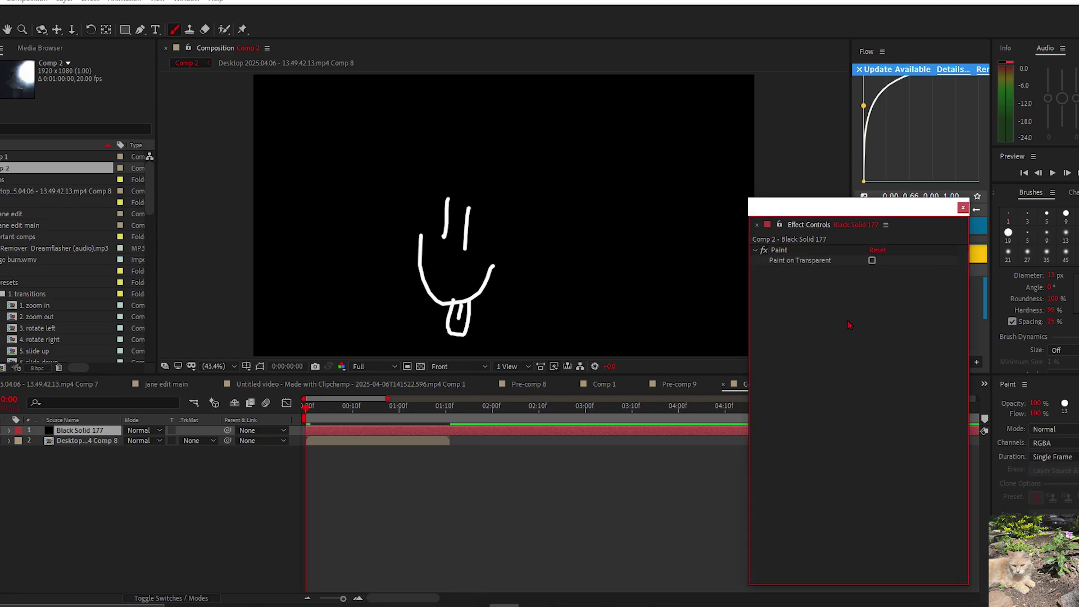
{"action": "left_click", "coordinate": [872, 261]}
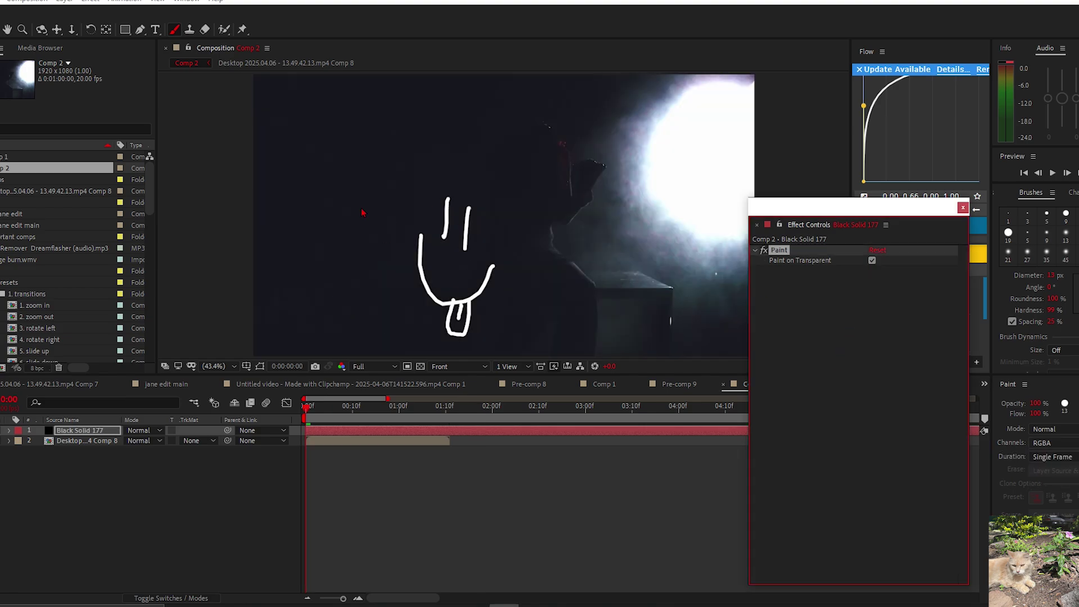
{"action": "left_click", "coordinate": [872, 261]}
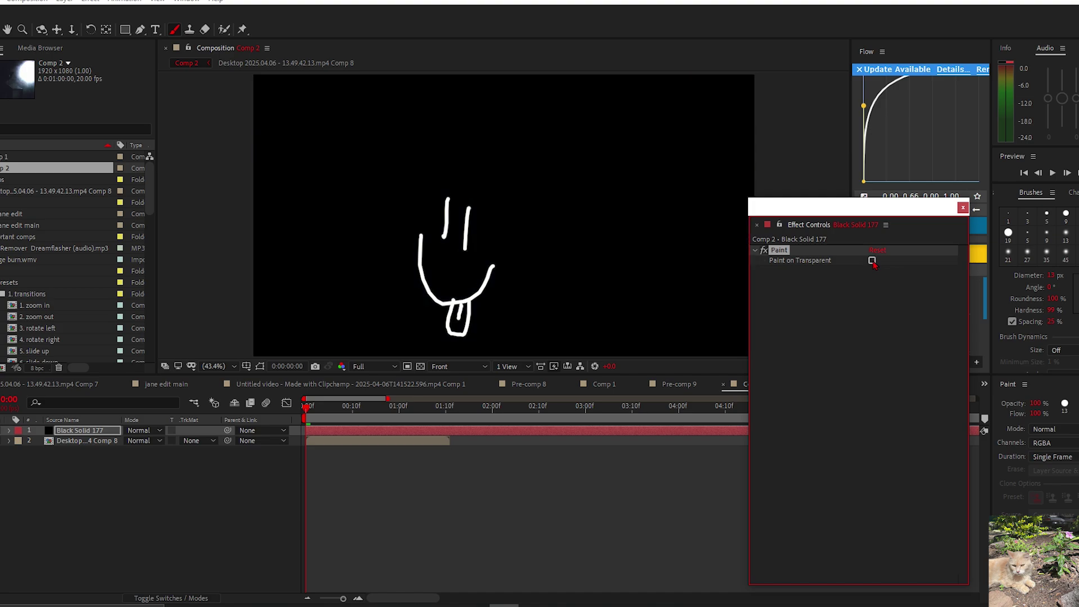
{"action": "left_click", "coordinate": [872, 261]}
Step: Trim the scribble solid to its painted frames by splitting it and deleting the remainder
{"action": "left_click", "coordinate": [453, 407]}
{"action": "left_click_drag", "start_coordinate": [453, 407], "coordinate": [348, 431]}
{"action": "key", "text": "ctrl+shift+d"}
{"action": "key", "text": "Delete"}
Step: Duplicate the trimmed scribble solid three times and arrange the four copies end to end in the timeline
{"action": "left_click", "coordinate": [321, 431]}
{"action": "key", "text": "ctrl+d"}
{"action": "key", "text": "ctrl+d"}
{"action": "left_click_drag", "start_coordinate": [348, 431], "coordinate": [407, 431]}
{"action": "key", "text": "ctrl+d"}
Step: Pre-compose the four scribble solids, moving all attributes and adjusting the duration to their time span, and preview the loop
{"action": "left_click_drag", "start_coordinate": [327, 408], "coordinate": [315, 465]}
{"action": "key", "text": "ctrl+shift+c"}
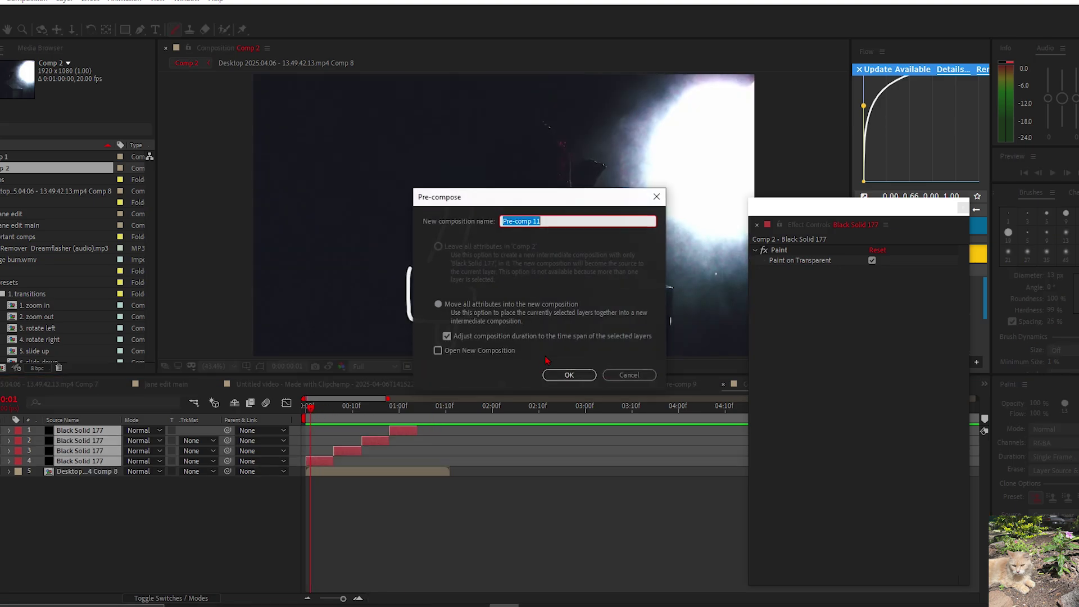
{"action": "left_click", "coordinate": [559, 374]}
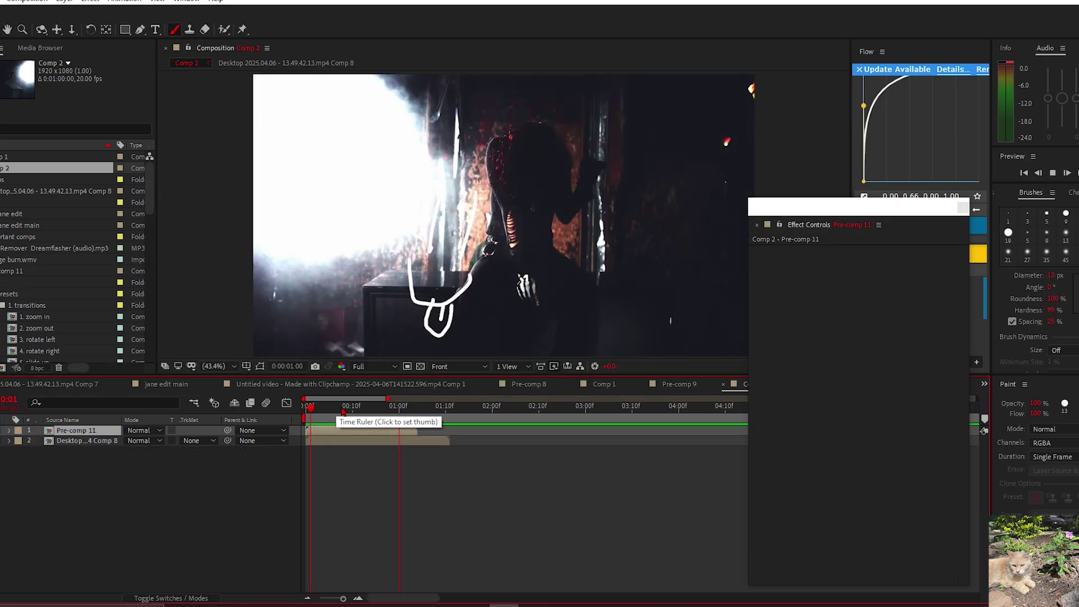
{"action": "key", "text": "space"}
Step: Find the effect s_dropshad in Effects & Presets and apply S_DropShadow to the scribble pre-comp
{"action": "left_click", "coordinate": [1074, 192]}
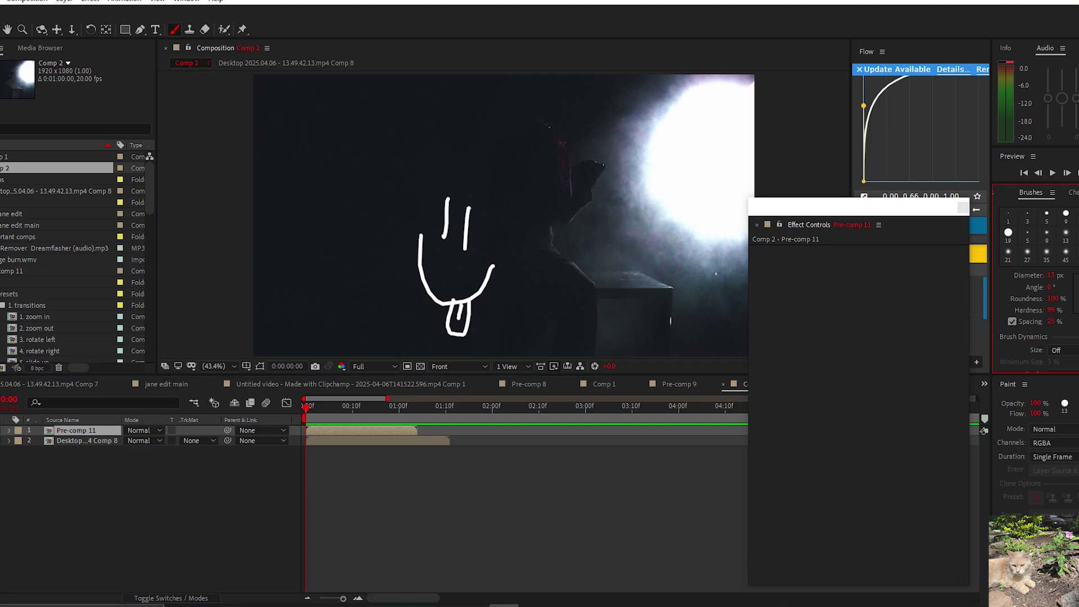
{"action": "left_click", "coordinate": [1059, 207]}
{"action": "left_click", "coordinate": [1039, 208]}
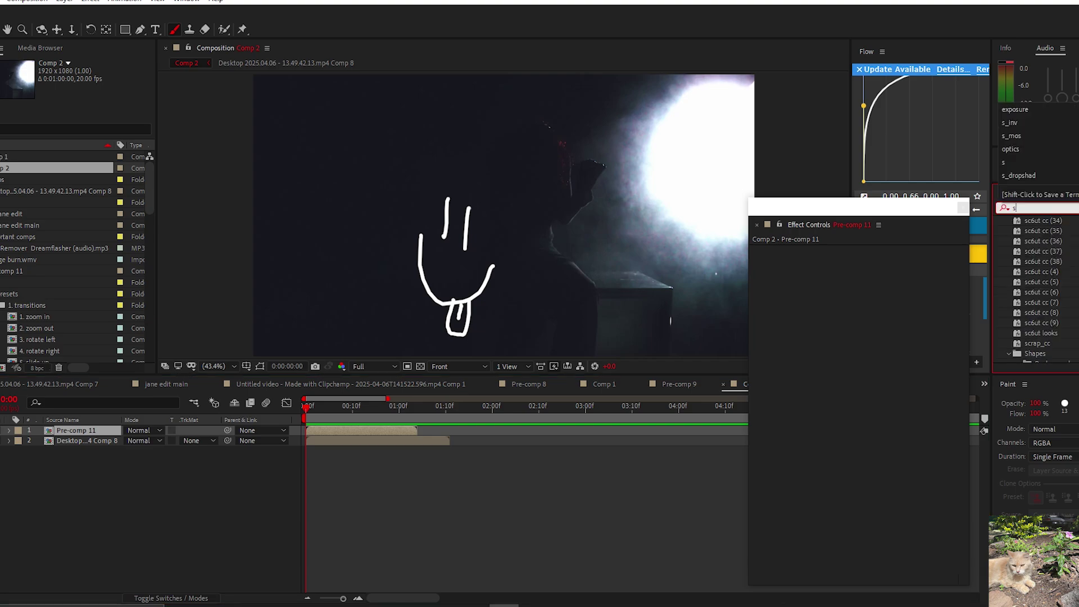
{"action": "type", "text": "s_dropshad"}
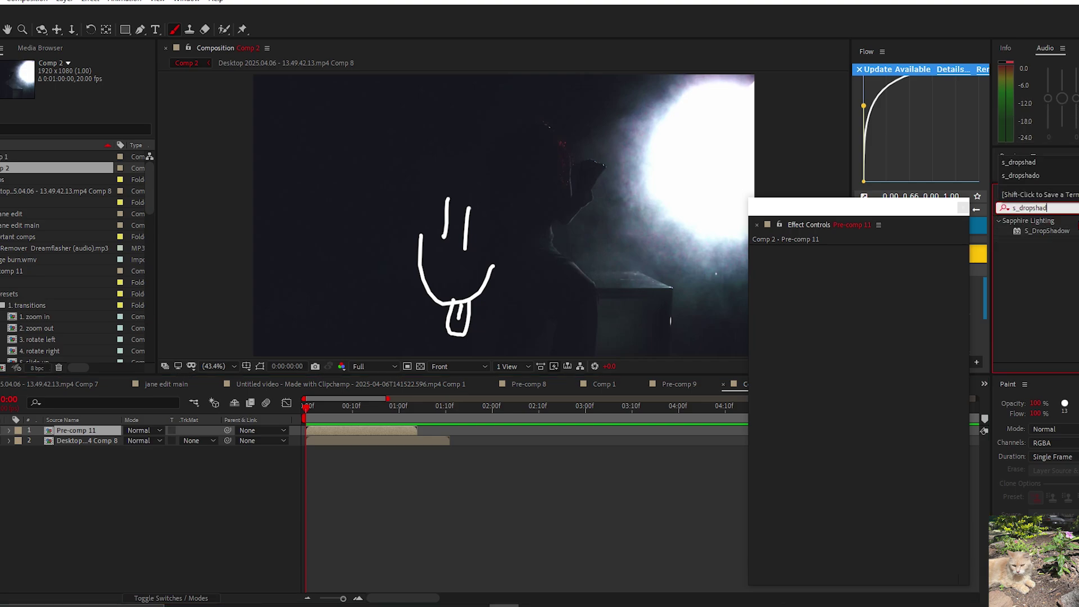
{"action": "double_click", "coordinate": [1047, 230]}
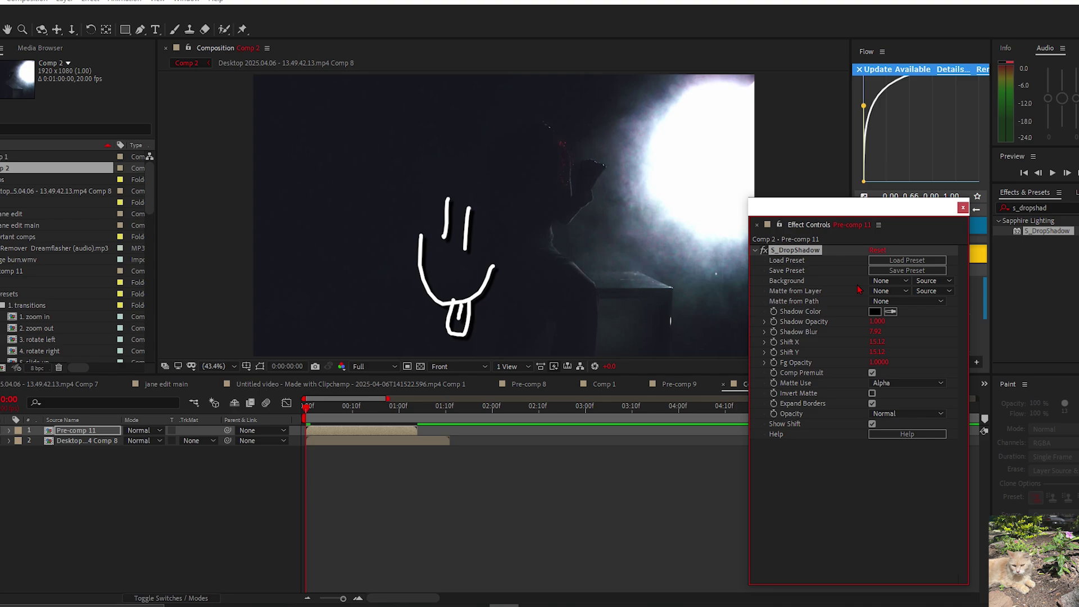
Step: Set the drop shadow's Shift X and Shift Y to 10 and preview the composition
{"action": "left_click", "coordinate": [879, 343]}
{"action": "type", "text": "10"}
{"action": "key", "text": "Tab"}
{"action": "type", "text": "10"}
{"action": "key", "text": "Return"}
{"action": "key", "text": "space"}
{"action": "key", "text": "space"}
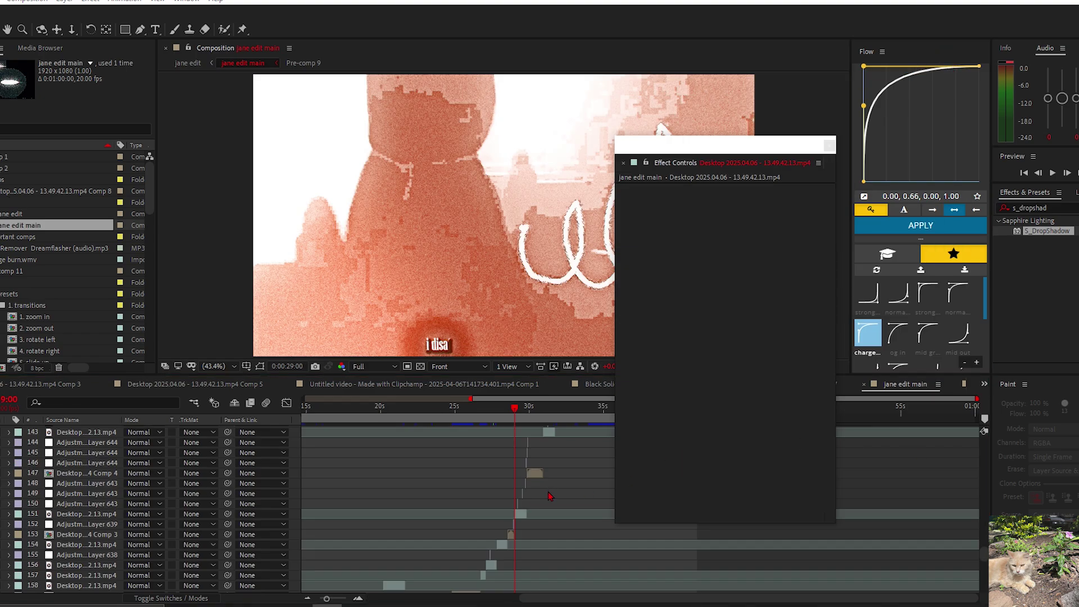
Step: Shape the Flow easing curve to 0.00, 0.66, 0.55, 1.00 and reveal the Scale property of the painted clip at 0:00:29:00
{"action": "left_click", "coordinate": [522, 515]}
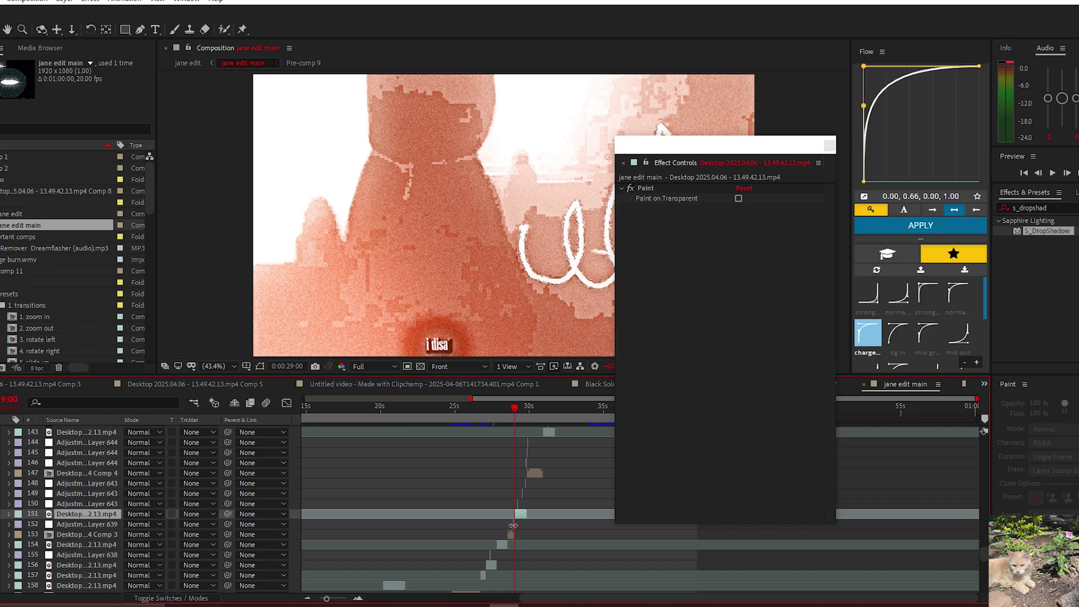
{"action": "scroll", "coordinate": [518, 522], "scroll_direction": "up", "scroll_amount": 4}
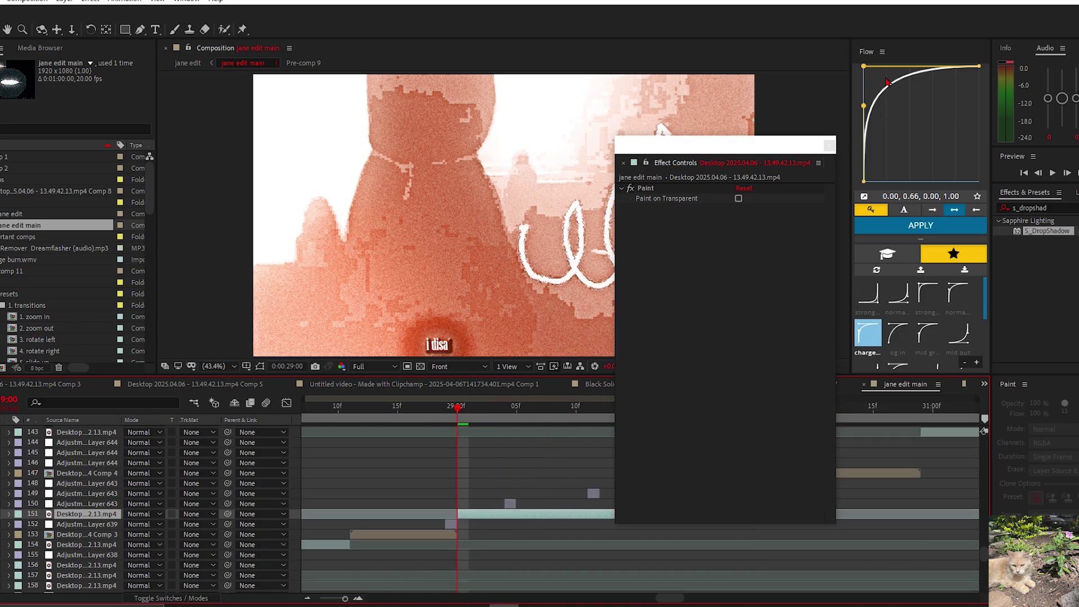
{"action": "left_click_drag", "start_coordinate": [864, 81], "coordinate": [927, 66]}
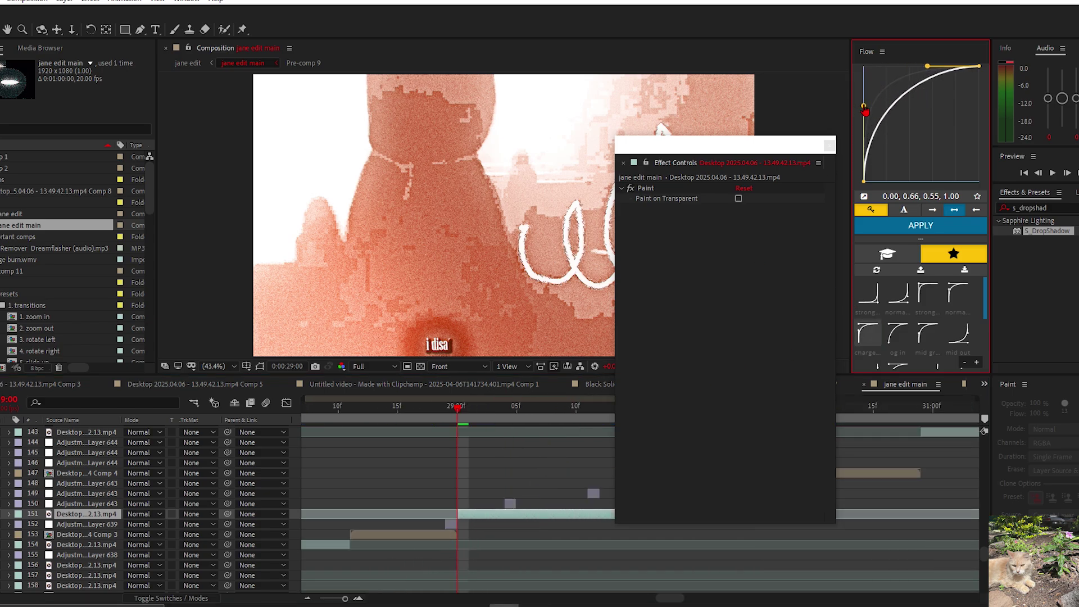
{"action": "left_click", "coordinate": [493, 516]}
{"action": "key", "text": "s"}
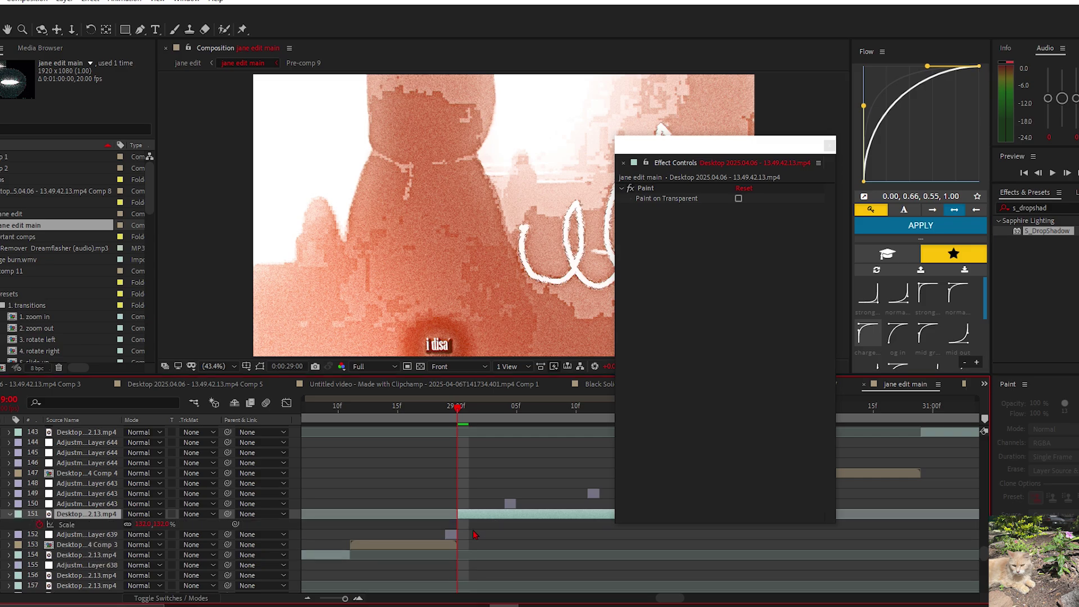
Step: Apply the Flow curve to the S_Posterize Amount and Scale keyframes of the clip on layer 156
{"action": "left_click", "coordinate": [434, 547]}
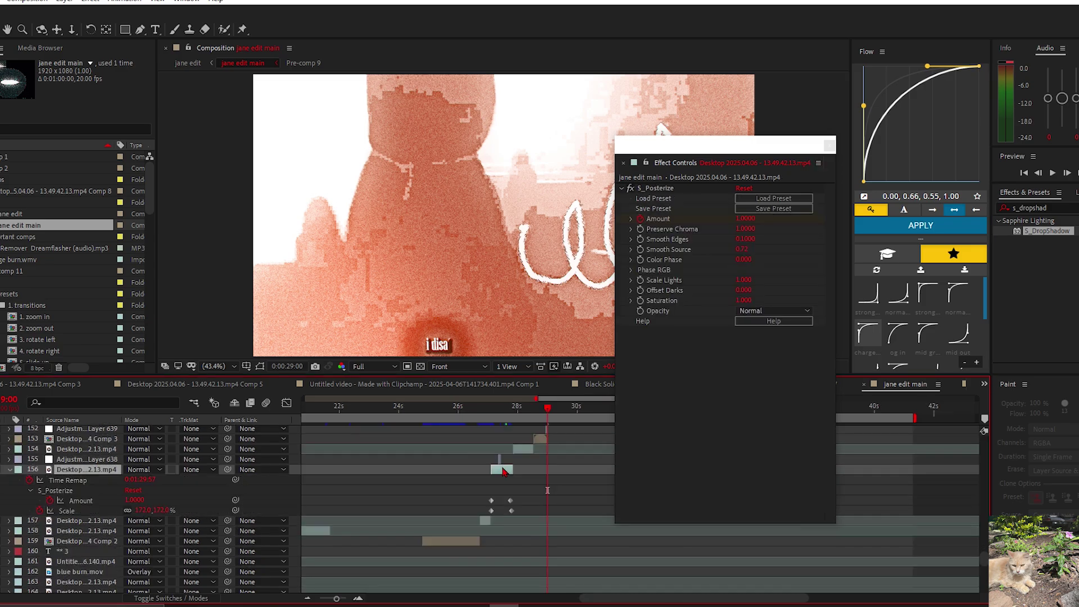
{"action": "left_click_drag", "start_coordinate": [487, 495], "coordinate": [520, 515]}
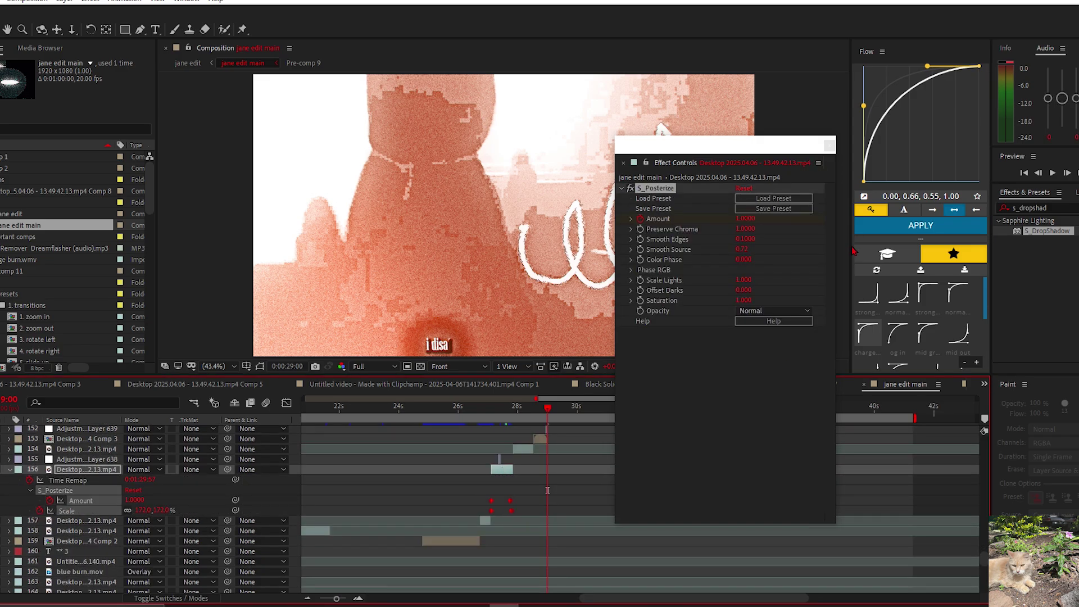
{"action": "left_click", "coordinate": [921, 224]}
{"action": "left_click", "coordinate": [530, 515]}
{"action": "left_click", "coordinate": [876, 228]}
Step: Examine the Scale and S_Posterize Amount curves of layer 156 in the Graph Editor
{"action": "left_click", "coordinate": [286, 403]}
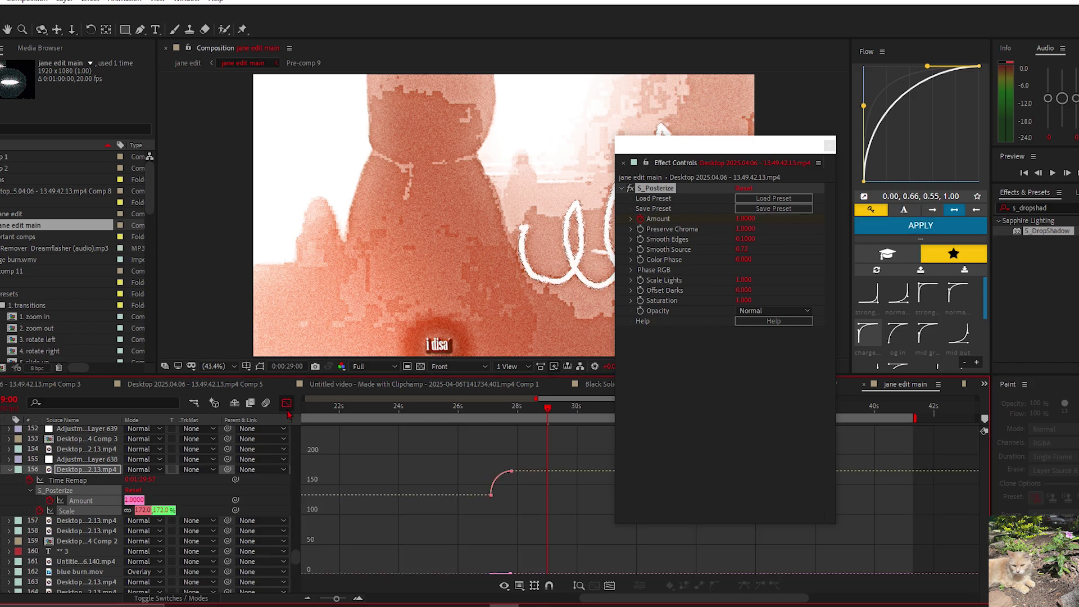
{"action": "scroll", "coordinate": [498, 506], "scroll_direction": "up", "scroll_amount": 4}
{"action": "scroll", "coordinate": [473, 480], "scroll_direction": "down", "scroll_amount": 5}
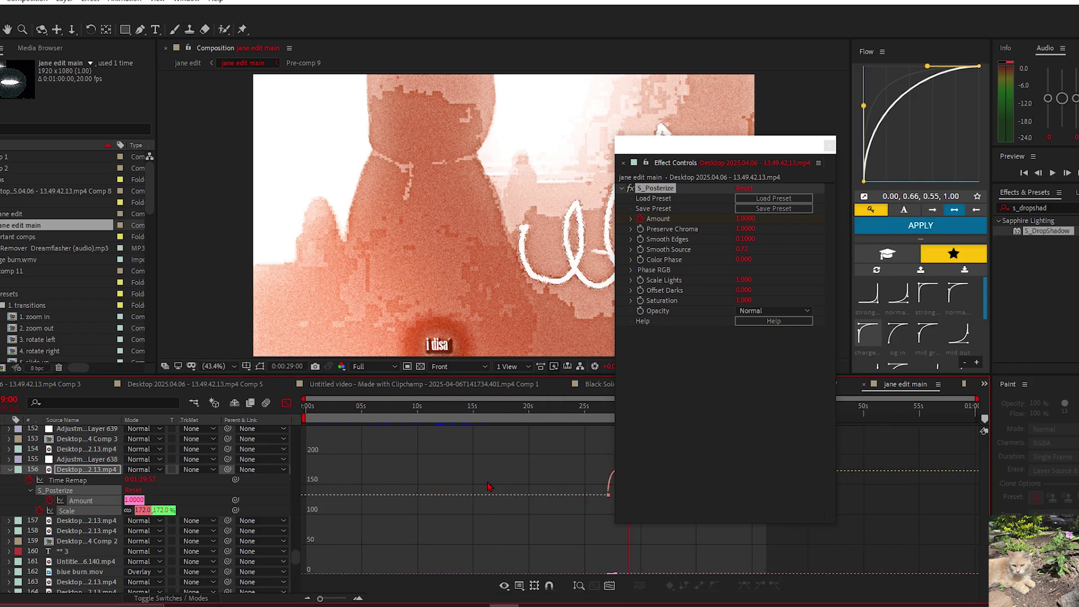
{"action": "scroll", "coordinate": [571, 494], "scroll_direction": "up", "scroll_amount": 3}
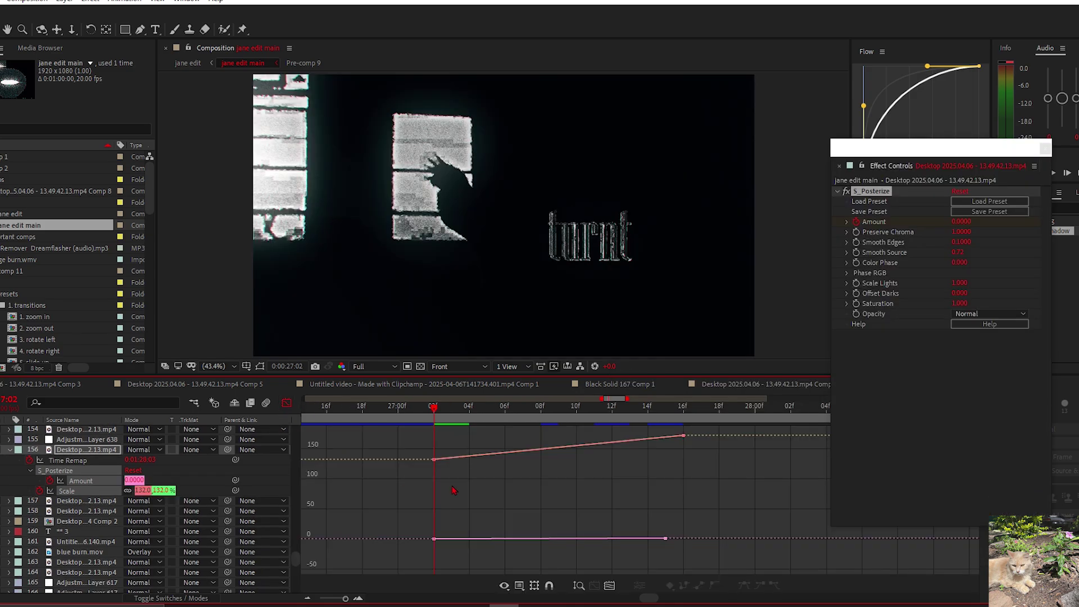
Step: Select Black Solid 172 near 0:00:35:00 in the jane edit main timeline and turn off its S_Clouds effect
{"action": "scroll", "coordinate": [464, 491], "scroll_direction": "down", "scroll_amount": 3}
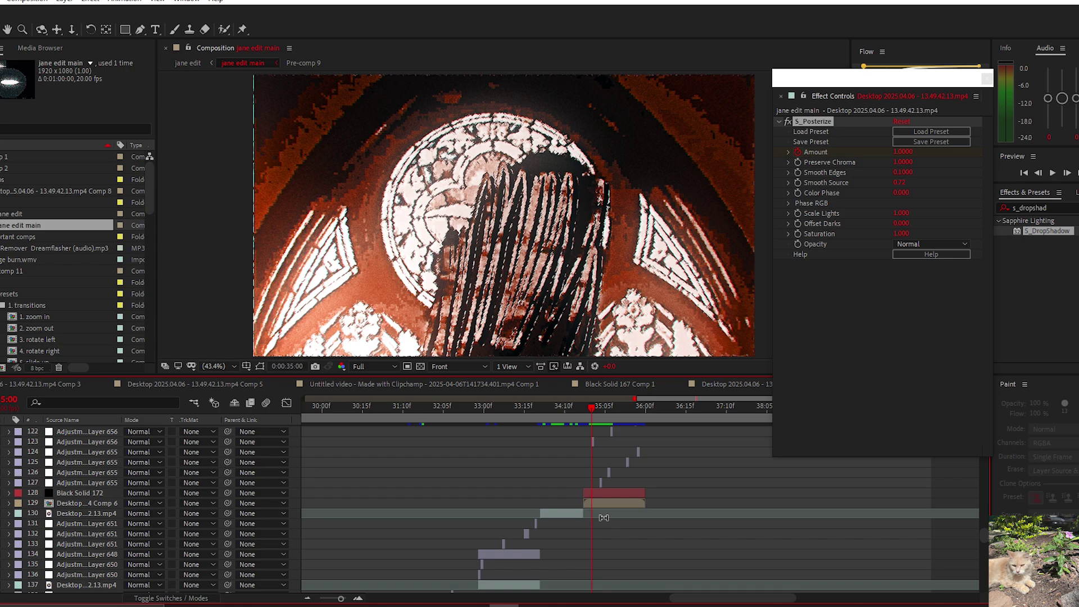
{"action": "left_click", "coordinate": [612, 496]}
{"action": "left_click", "coordinate": [791, 141]}
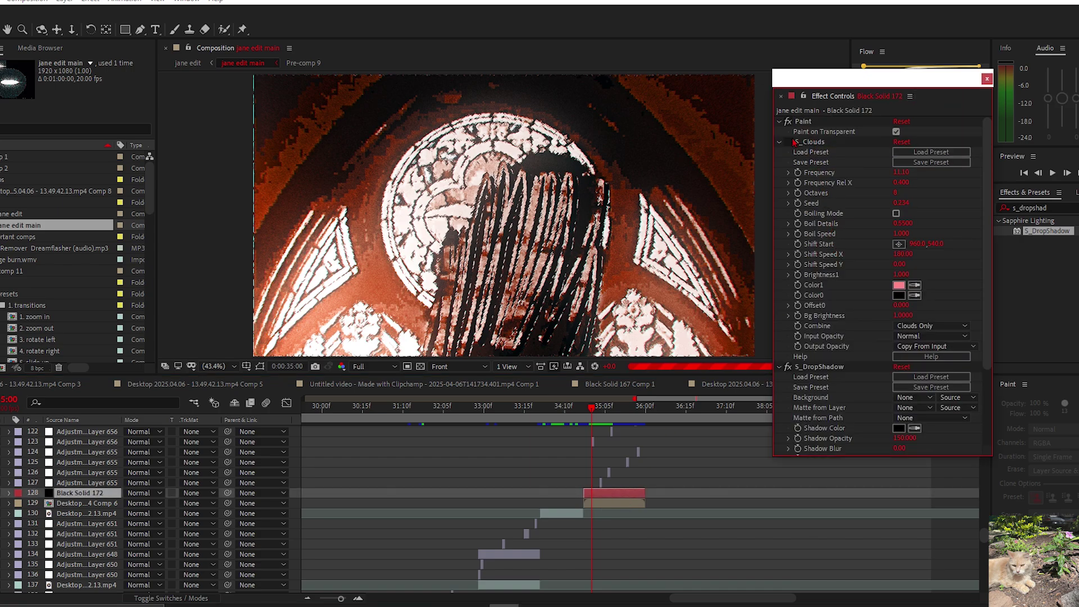
Step: Re-enable S_Clouds on Black Solid 172 and compare its scribbles at the top of the layer stack and back on layer 128, toggling S_DropShadow off and on
{"action": "left_click", "coordinate": [793, 143]}
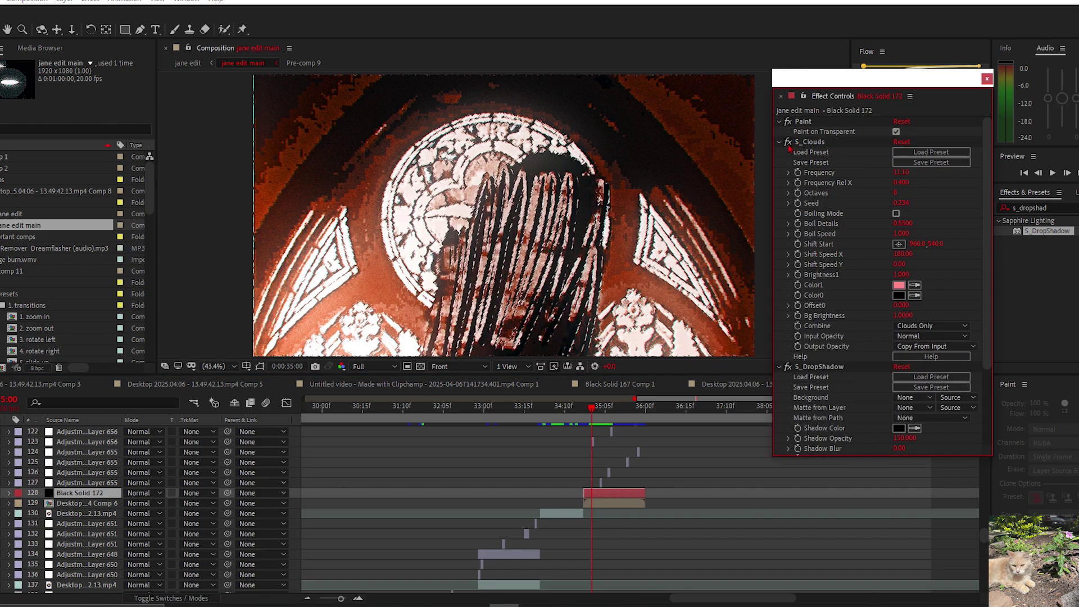
{"action": "left_click", "coordinate": [788, 366]}
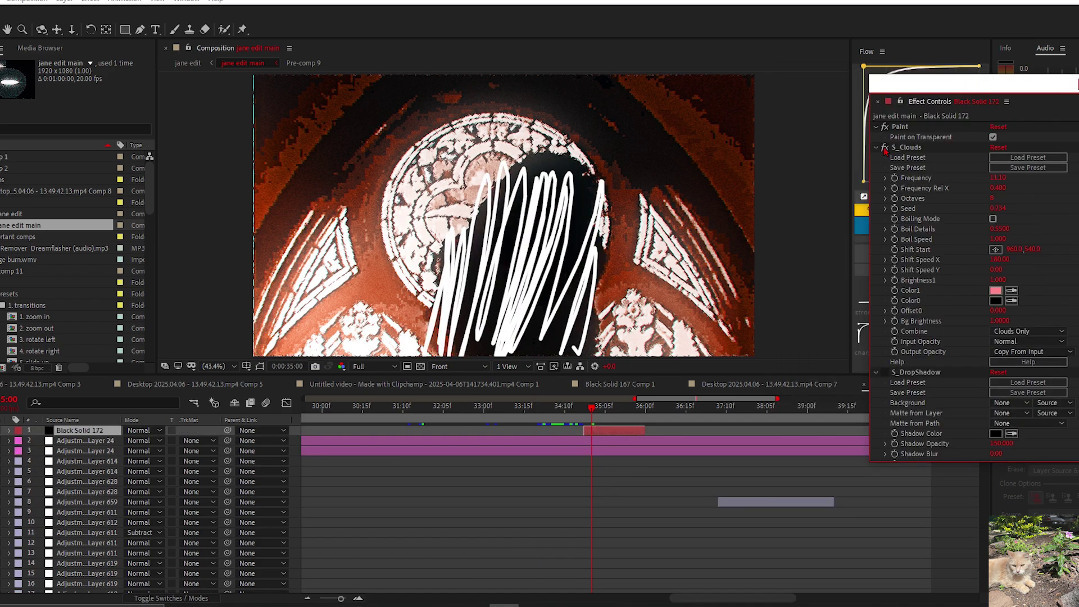
{"action": "left_click", "coordinate": [885, 148]}
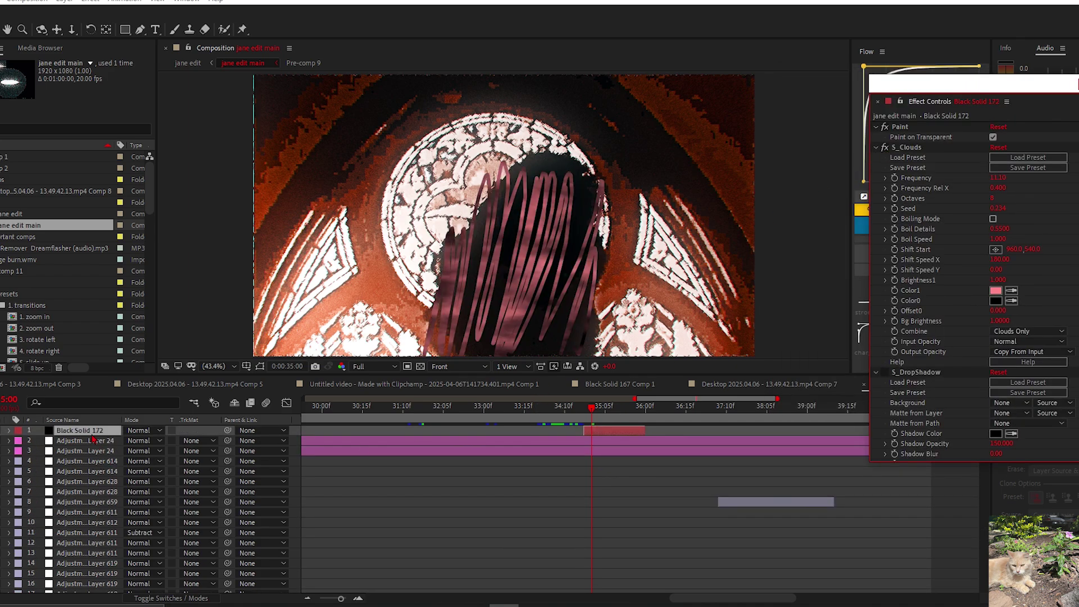
{"action": "left_click_drag", "start_coordinate": [92, 440], "coordinate": [99, 500]}
{"action": "left_click", "coordinate": [885, 372]}
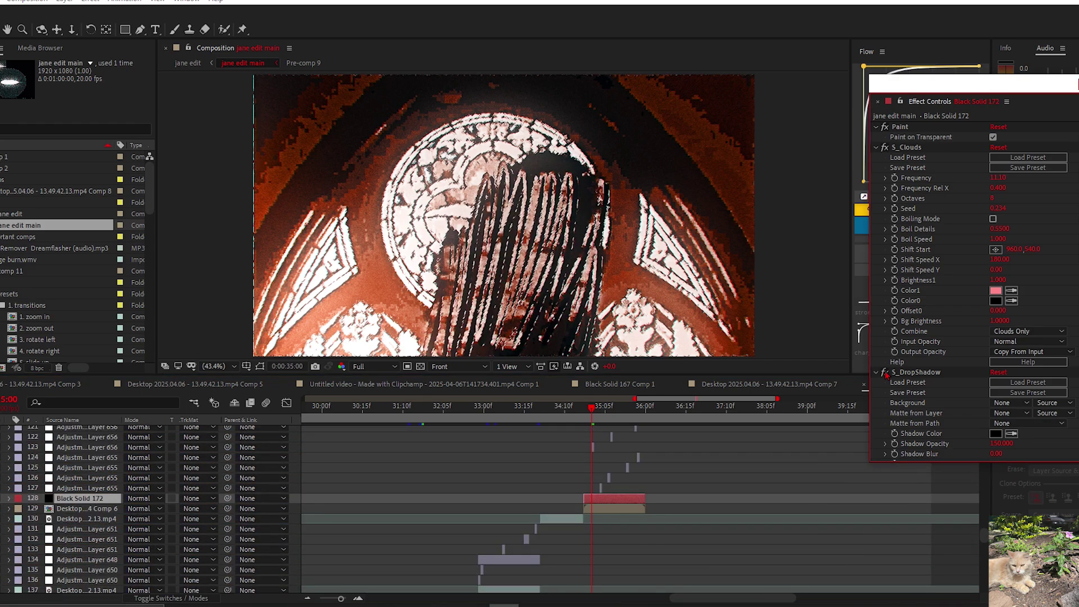
Step: Try a blue (1200FF) and a green (00FF6C) for Color1 of the S_Clouds effect on Black Solid 172
{"action": "left_click", "coordinate": [995, 290]}
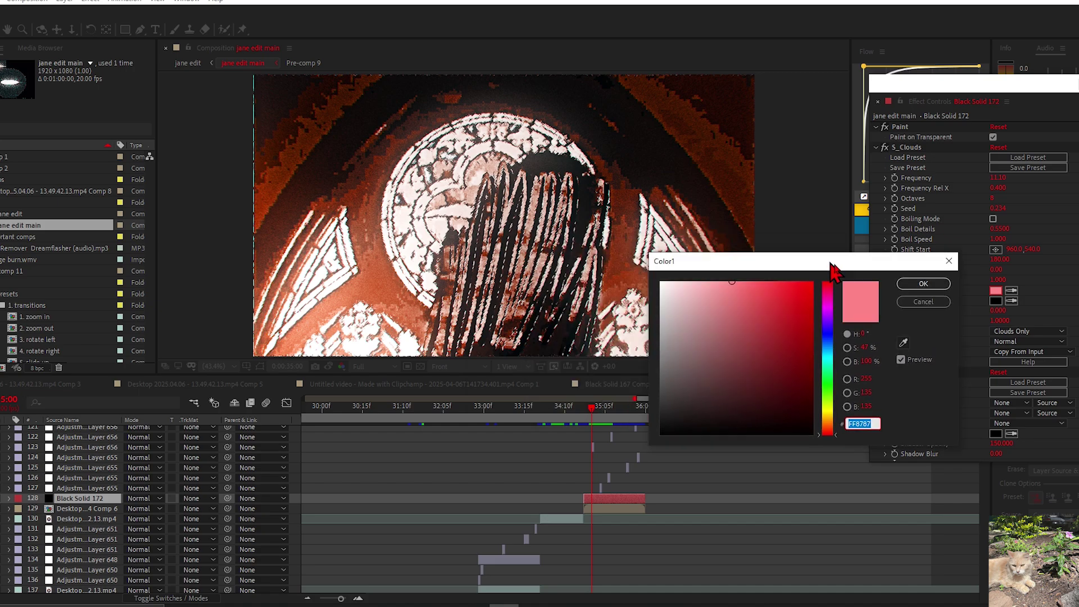
{"action": "left_click", "coordinate": [822, 332]}
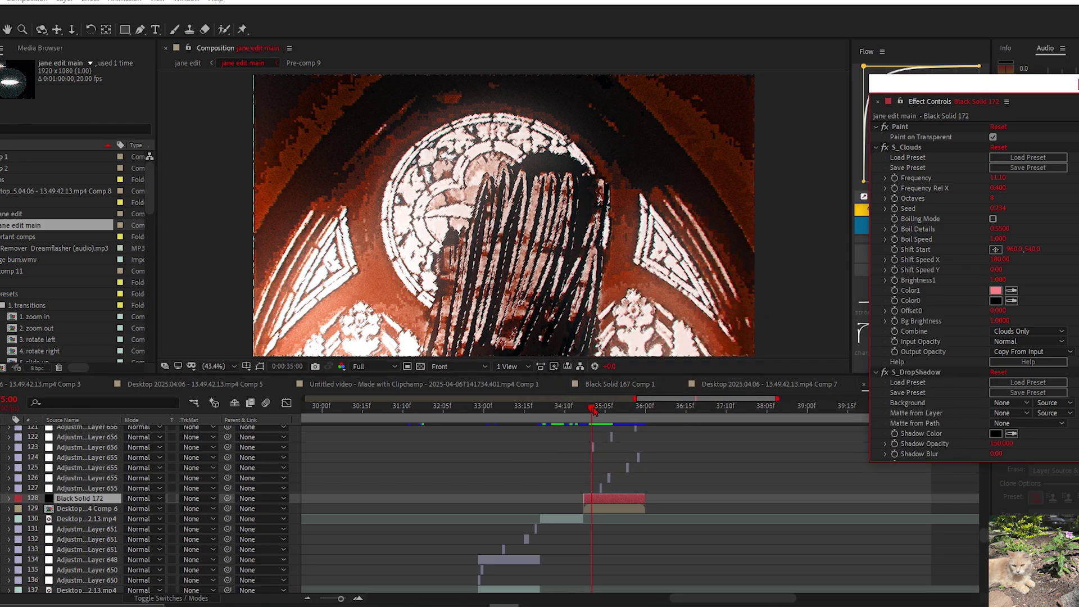
{"action": "left_click", "coordinate": [995, 290]}
{"action": "left_click", "coordinate": [732, 359]}
{"action": "left_click_drag", "start_coordinate": [697, 329], "coordinate": [742, 279]}
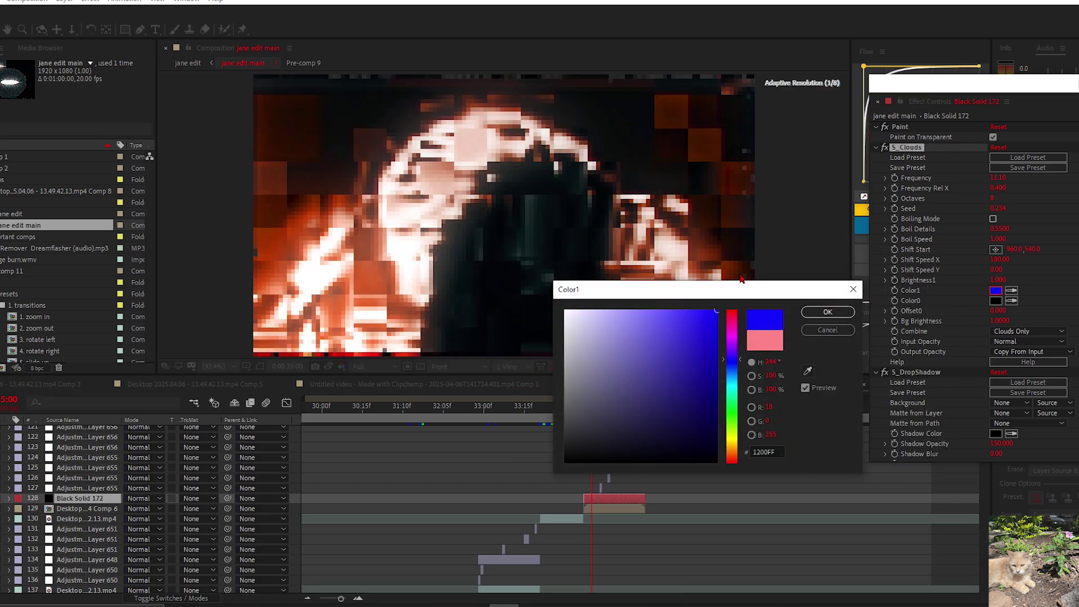
{"action": "left_click_drag", "start_coordinate": [731, 382], "coordinate": [732, 399]}
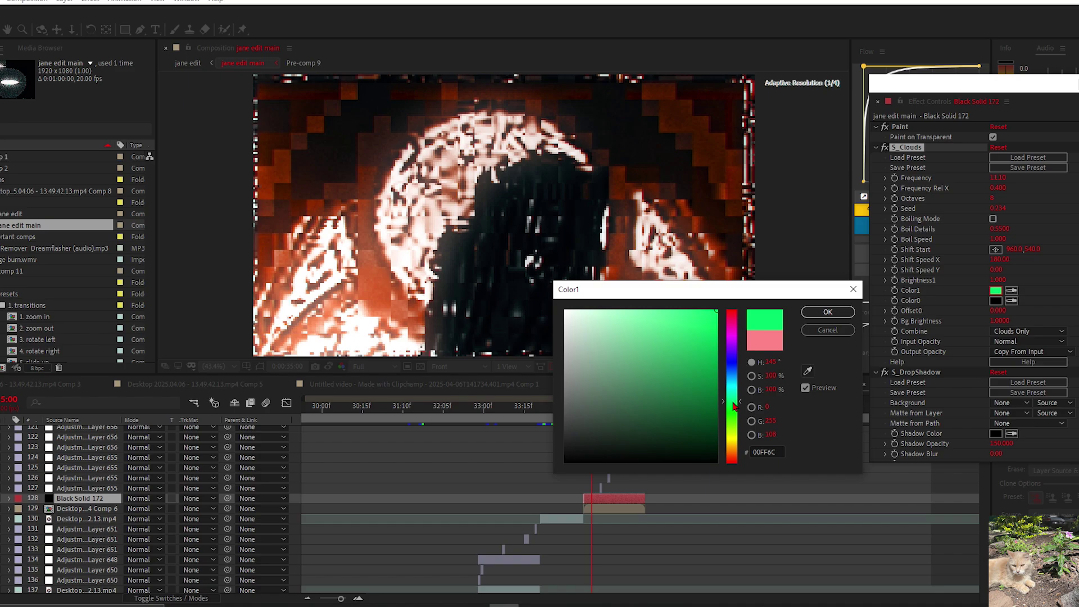
{"action": "left_click", "coordinate": [817, 332]}
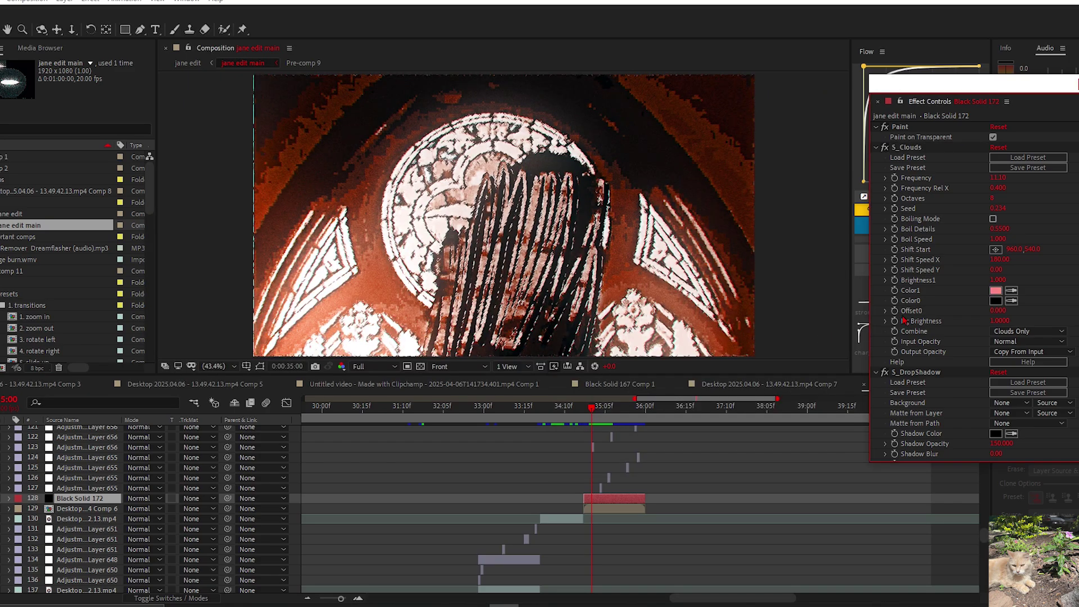
Step: Toggle S_DropShadow on Black Solid 172 and examine the Deep Glow settings of the Adjustment Layer 655 clips on layers 126 and 127
{"action": "scroll", "coordinate": [617, 405], "scroll_direction": "up", "scroll_amount": 3}
{"action": "left_click", "coordinate": [891, 372]}
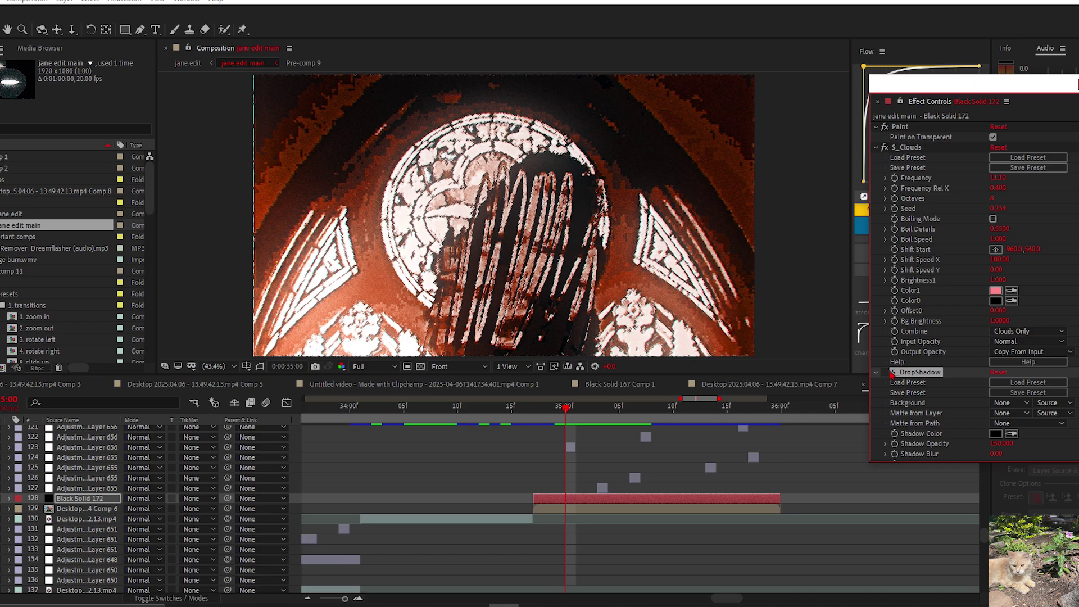
{"action": "scroll", "coordinate": [886, 372], "scroll_direction": "down", "scroll_amount": 3}
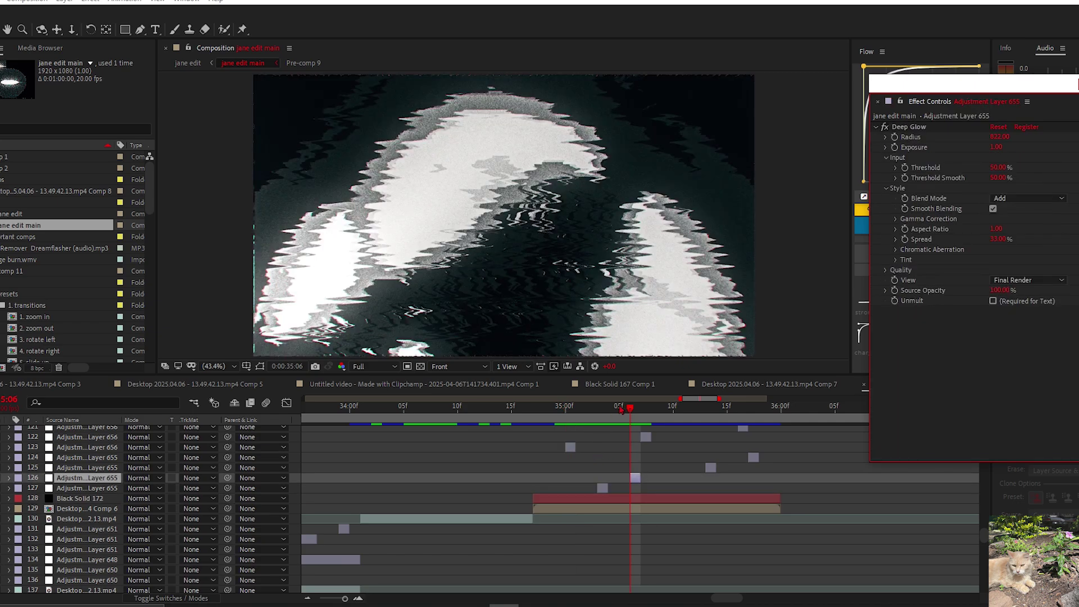
{"action": "left_click", "coordinate": [599, 409]}
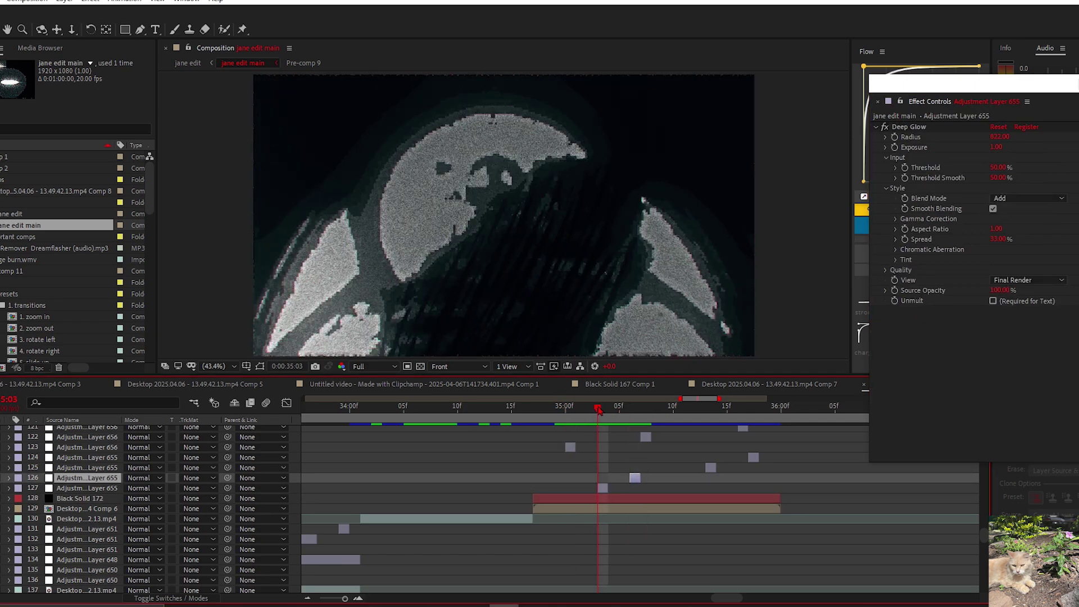
{"action": "left_click", "coordinate": [608, 484]}
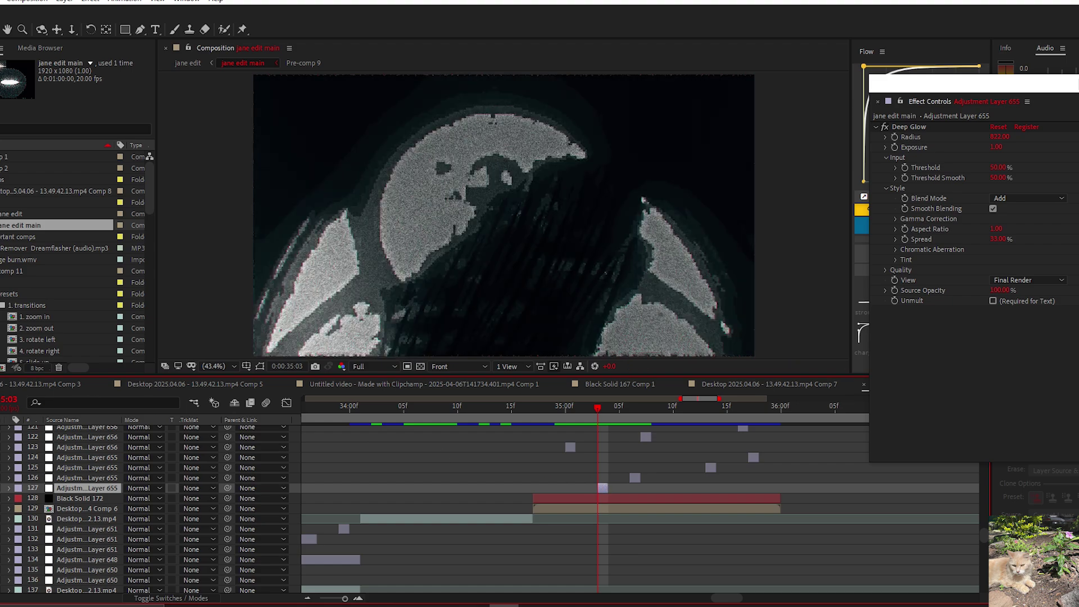
Step: Examine the S_Emboss effect of Adjustment Layer 656 on layer 122 at 0:00:35:07 by switching it off and on
{"action": "left_click", "coordinate": [637, 409]}
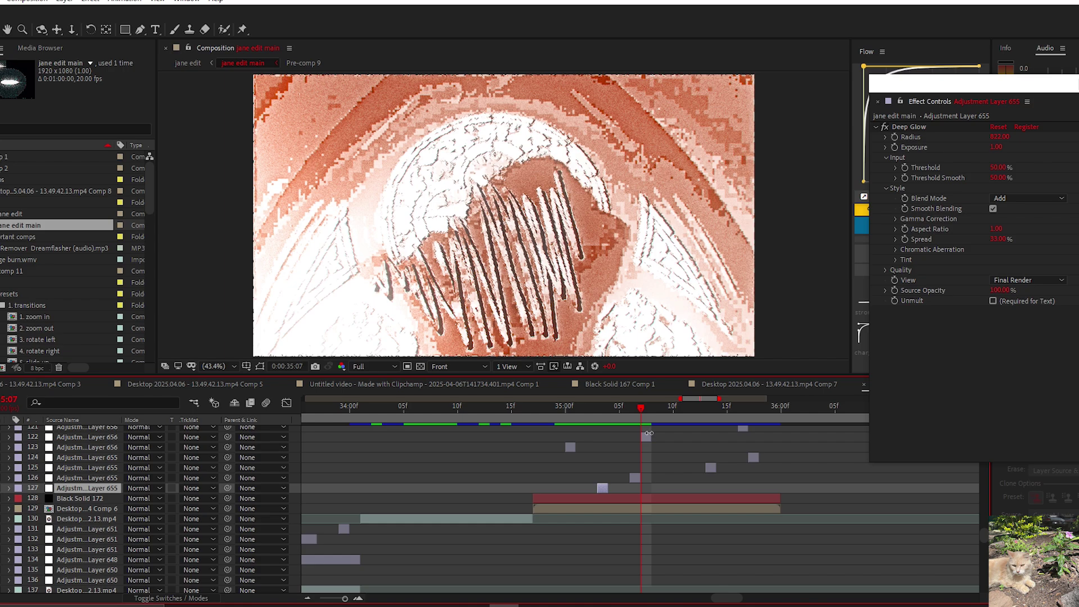
{"action": "left_click", "coordinate": [646, 436]}
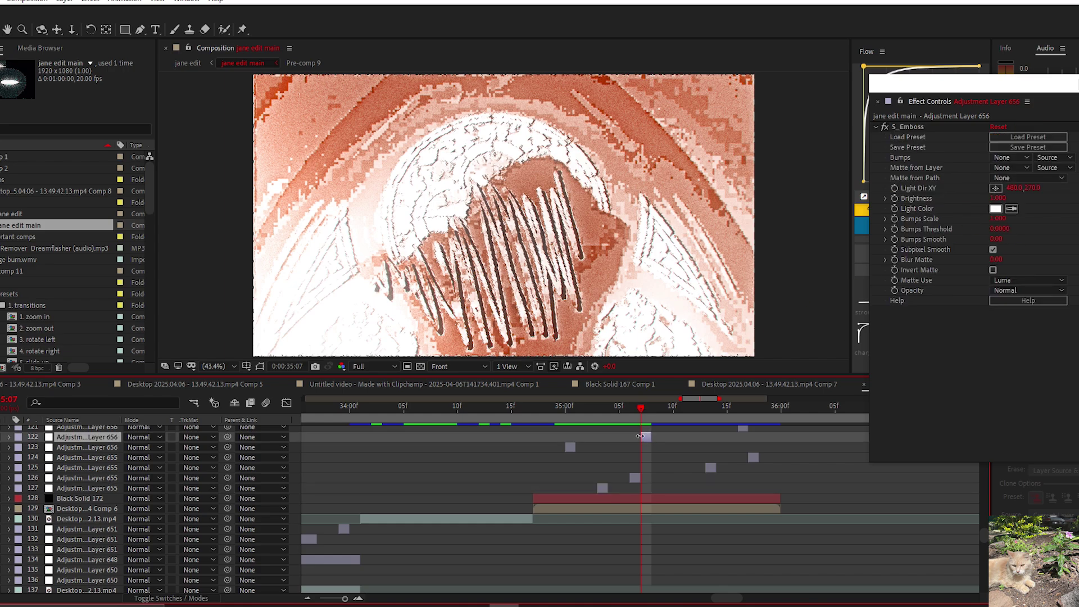
{"action": "scroll", "coordinate": [640, 437], "scroll_direction": "up", "scroll_amount": 2}
{"action": "scroll", "coordinate": [640, 436], "scroll_direction": "up", "scroll_amount": 1}
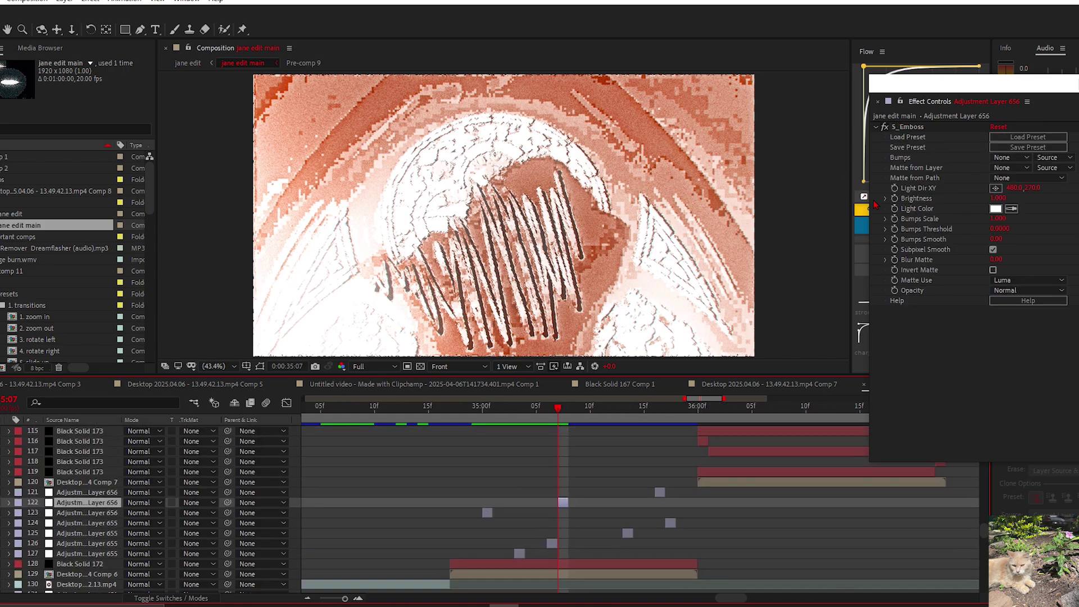
{"action": "left_click", "coordinate": [885, 128]}
{"action": "left_click", "coordinate": [886, 129]}
Step: Inspect the one-frame adjustment layers from 0:00:35:13 up to the clip change at 0:00:36:00
{"action": "left_click", "coordinate": [622, 413]}
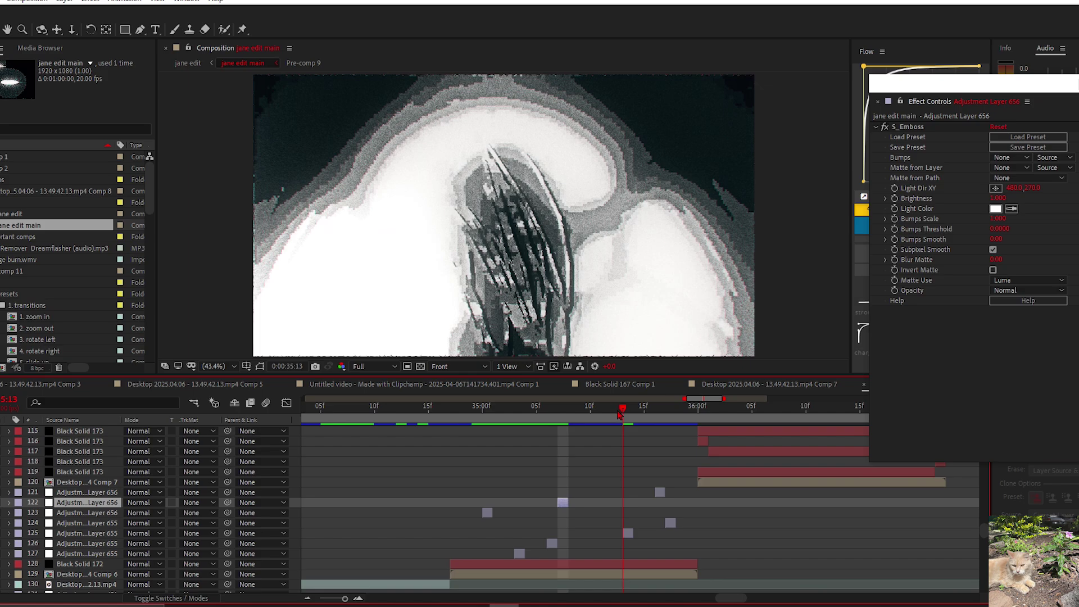
{"action": "left_click", "coordinate": [628, 532]}
{"action": "left_click_drag", "start_coordinate": [628, 531], "coordinate": [569, 529]}
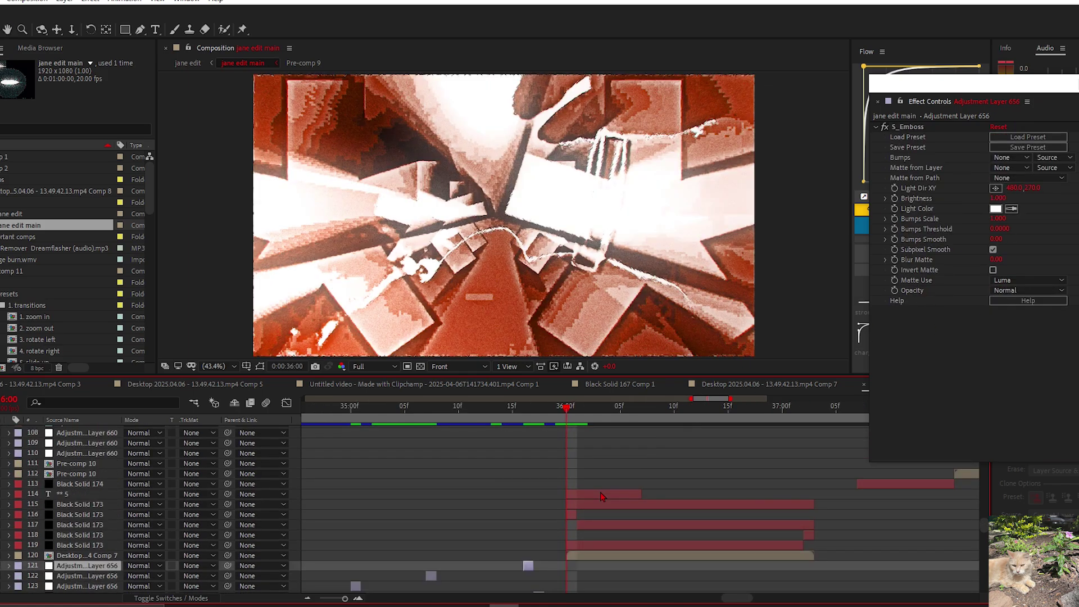
Step: Reveal the S_Rays Rays Brightness keyframes of the ** 5 text layer at 0:00:36:00, review its effects and preview the animation
{"action": "left_click", "coordinate": [601, 497]}
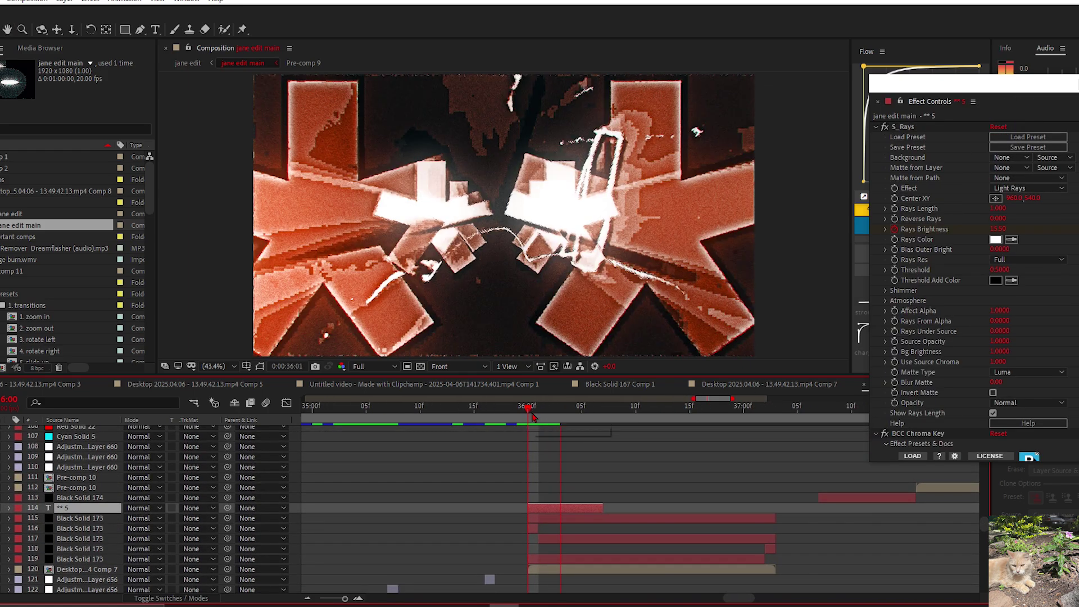
{"action": "key", "text": "u"}
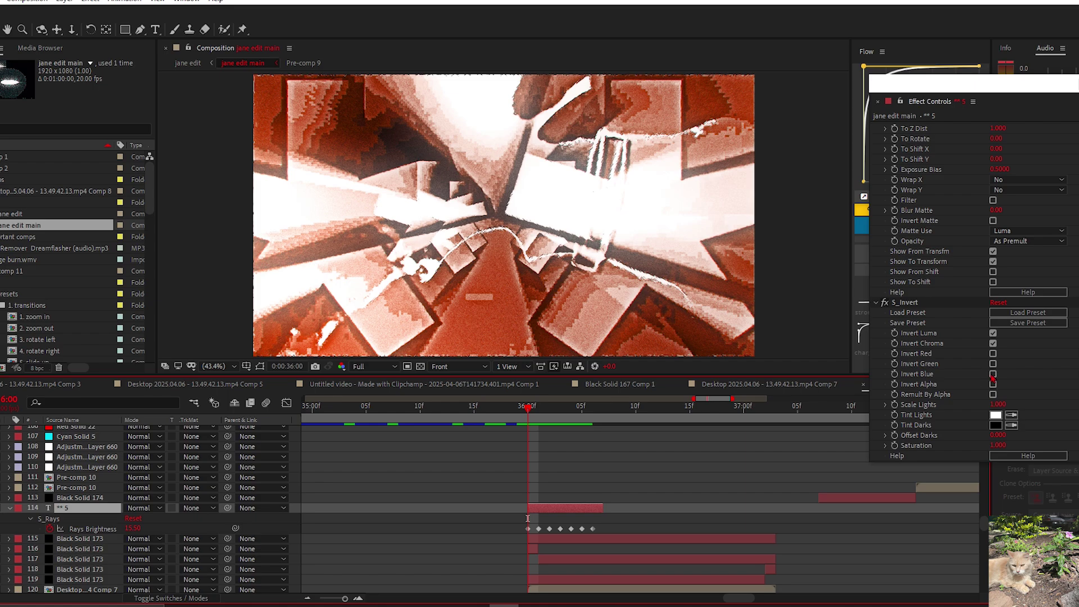
{"action": "scroll", "coordinate": [1011, 379], "scroll_direction": "up", "scroll_amount": 10}
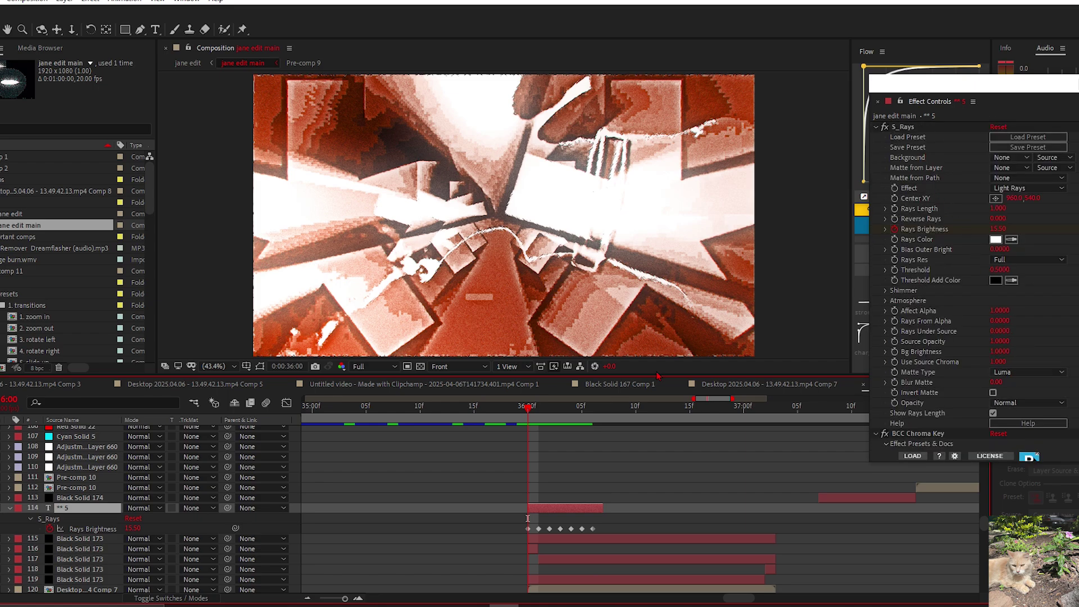
{"action": "left_click_drag", "start_coordinate": [530, 412], "coordinate": [594, 411]}
{"action": "key", "text": "space"}
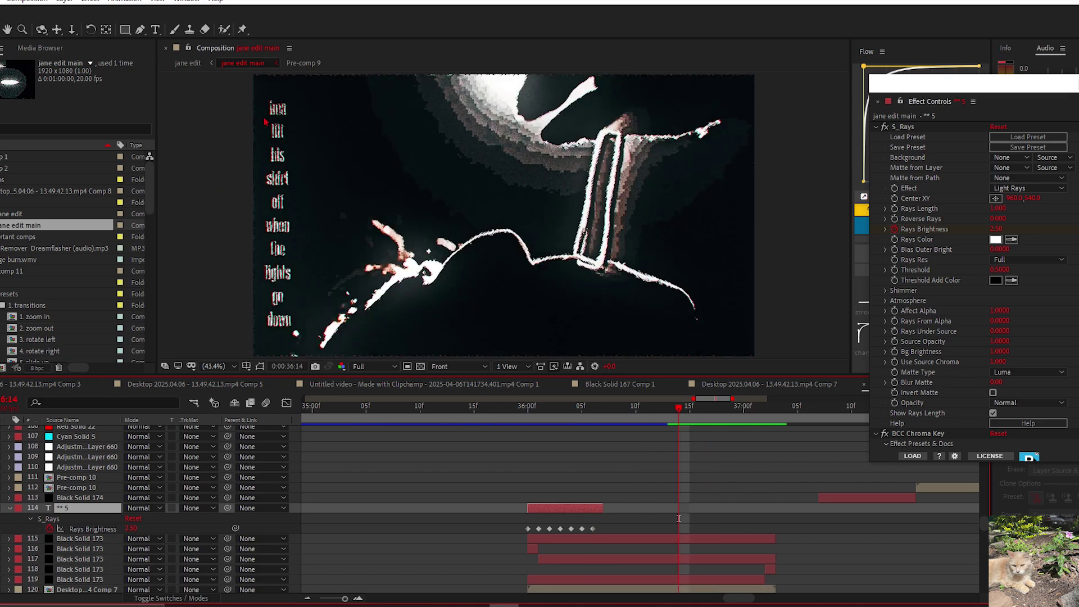
Step: Review the frames from 0:00:36:07 to 0:00:36:15 and show the effect settings of Adjustment Layer 657 on layer 49
{"action": "left_click_drag", "start_coordinate": [698, 413], "coordinate": [605, 422]}
{"action": "scroll", "coordinate": [607, 463], "scroll_direction": "down", "scroll_amount": 3}
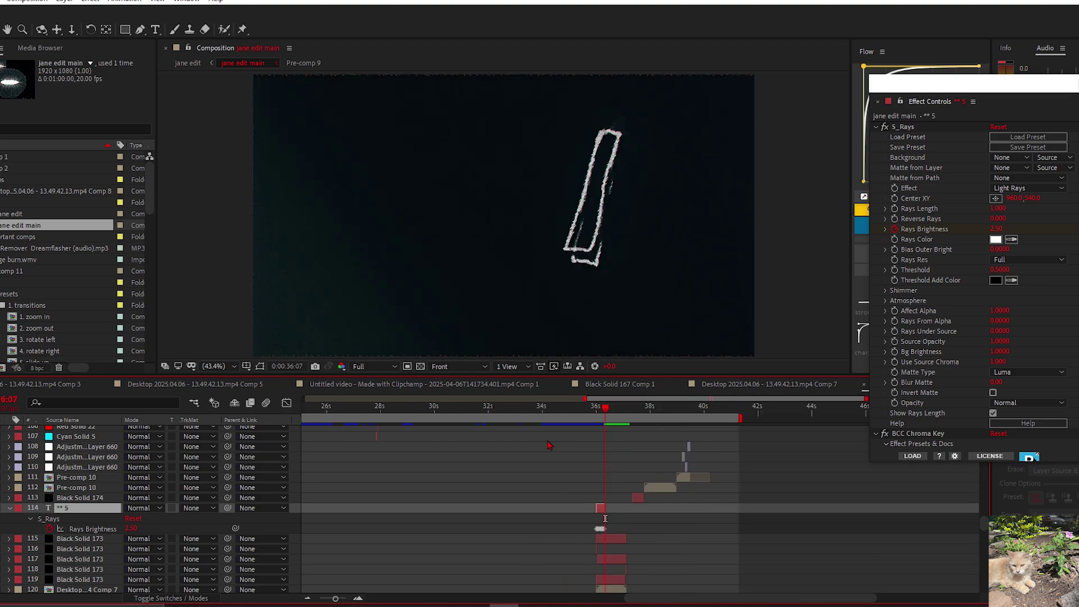
{"action": "mouse_move", "coordinate": [603, 409]}
{"action": "left_mouse_down"}
{"action": "mouse_move", "coordinate": [588, 415]}
{"action": "mouse_move", "coordinate": [616, 422]}
{"action": "left_mouse_up"}
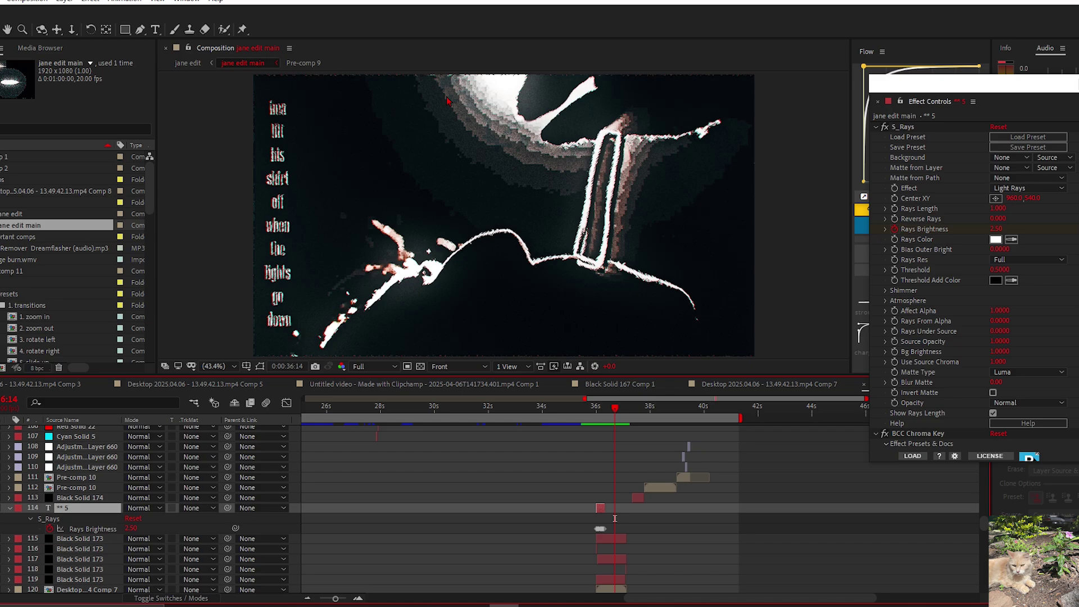
{"action": "scroll", "coordinate": [600, 472], "scroll_direction": "up", "scroll_amount": 3}
{"action": "left_click_drag", "start_coordinate": [599, 471], "coordinate": [390, 456]}
{"action": "mouse_move", "coordinate": [500, 417]}
{"action": "left_mouse_down"}
{"action": "mouse_move", "coordinate": [545, 419]}
{"action": "mouse_move", "coordinate": [499, 416]}
{"action": "mouse_move", "coordinate": [520, 417]}
{"action": "left_mouse_up"}
{"action": "scroll", "coordinate": [566, 472], "scroll_direction": "up", "scroll_amount": 15}
{"action": "left_click", "coordinate": [537, 544]}
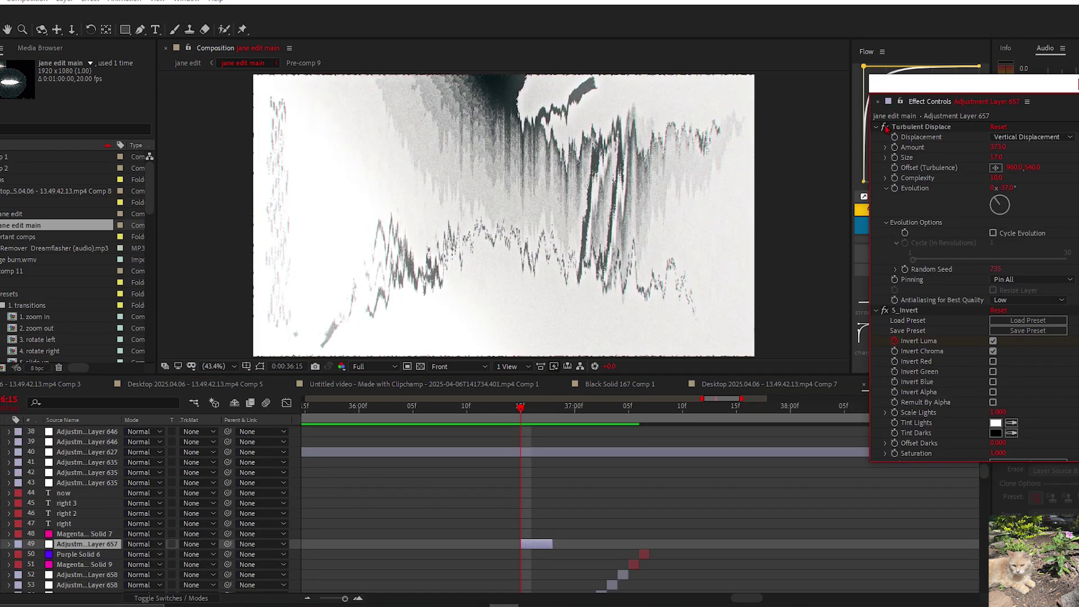
Step: Try Horizontal Displacement for Turbulent Displace on Adjustment Layer 657, restore Vertical Displacement and adjust the Complexity
{"action": "left_click", "coordinate": [1031, 136]}
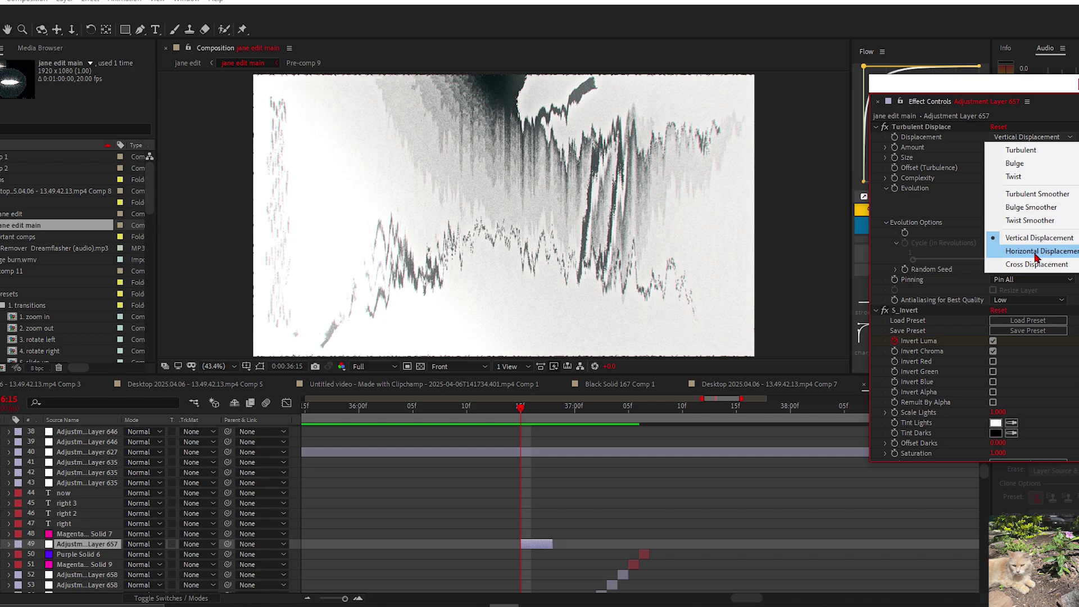
{"action": "left_click", "coordinate": [1037, 254]}
{"action": "left_click", "coordinate": [1031, 137]}
{"action": "left_click", "coordinate": [1038, 237]}
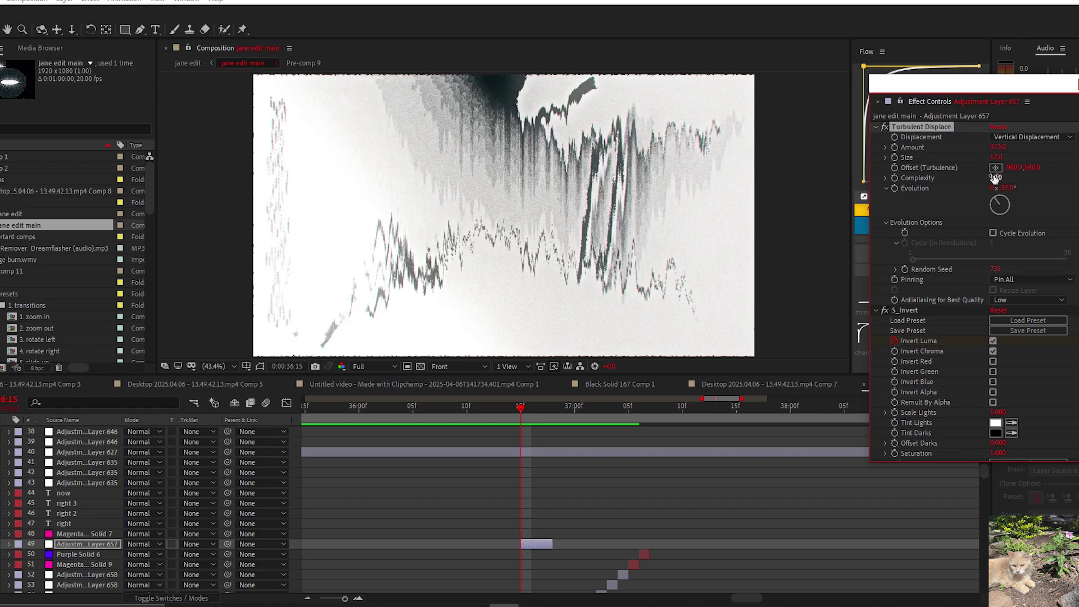
{"action": "left_click_drag", "start_coordinate": [995, 178], "coordinate": [1012, 177]}
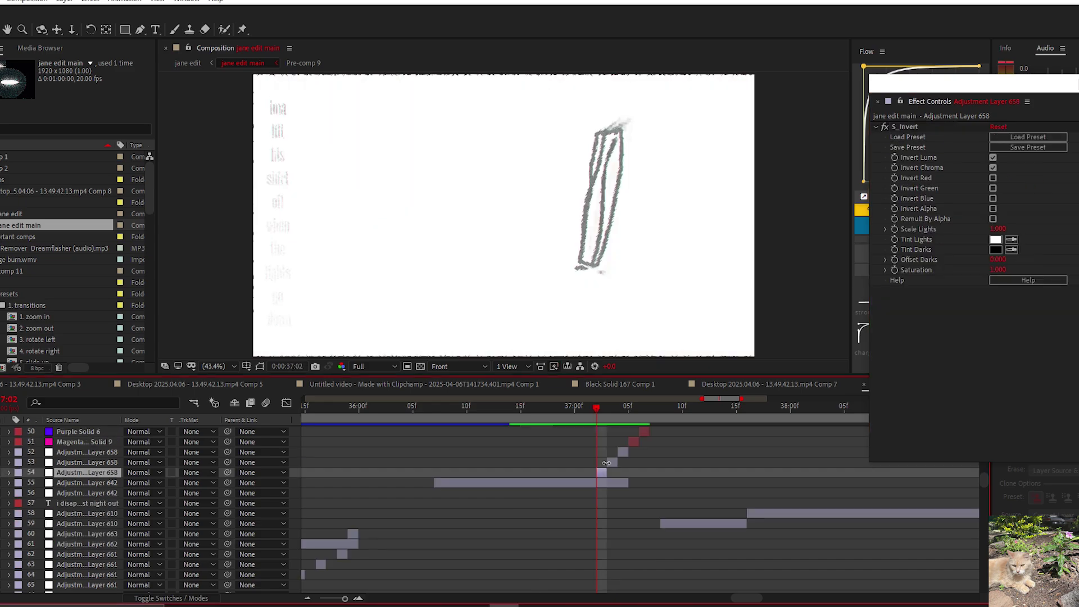
Step: Examine the S_Invert effect of Adjustment Layer 658 on layer 54 and the one-frame clips between 0:00:37:02 and 0:00:37:04
{"action": "left_click", "coordinate": [616, 453]}
{"action": "left_click", "coordinate": [612, 462]}
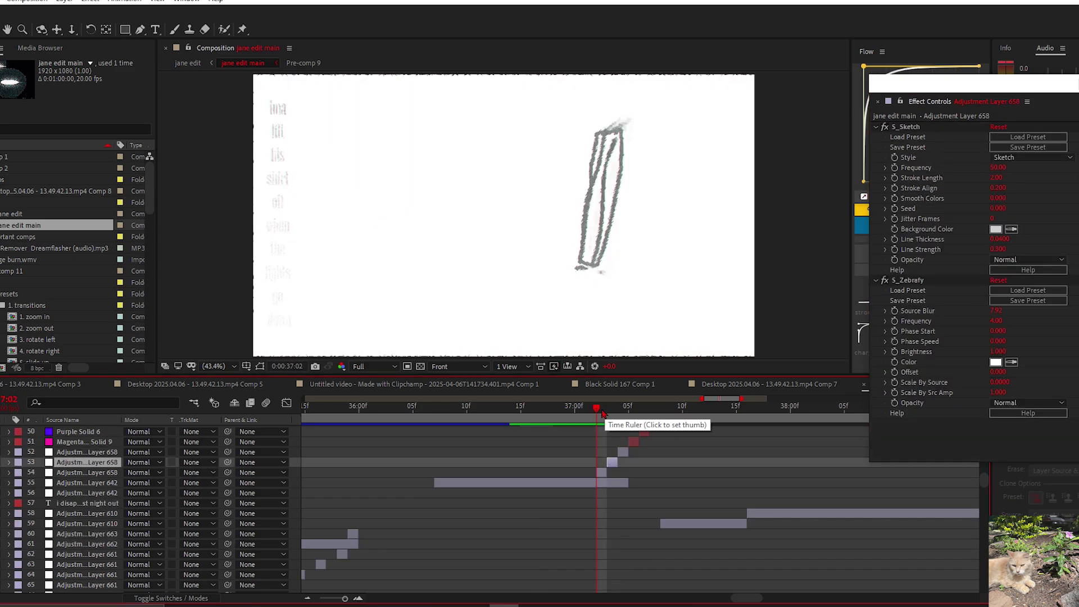
{"action": "left_click", "coordinate": [607, 413]}
{"action": "left_click", "coordinate": [600, 417]}
{"action": "left_click", "coordinate": [601, 472]}
{"action": "left_click", "coordinate": [618, 413]}
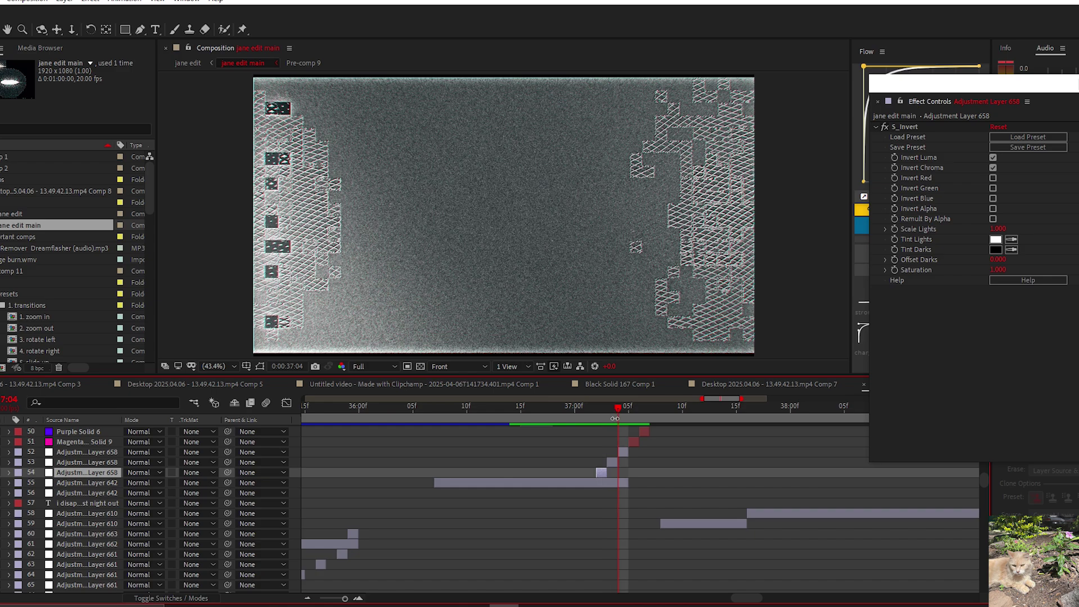
Step: Examine the S_Sketch and S_Zebrafy effects of Adjustment Layer 658 on layer 53 at 0:00:37:03, comparing the frame with S_Zebrafy off
{"action": "left_click", "coordinate": [612, 462]}
{"action": "left_click", "coordinate": [608, 413]}
{"action": "left_click", "coordinate": [619, 414]}
{"action": "left_click", "coordinate": [608, 413]}
{"action": "key", "text": "space"}
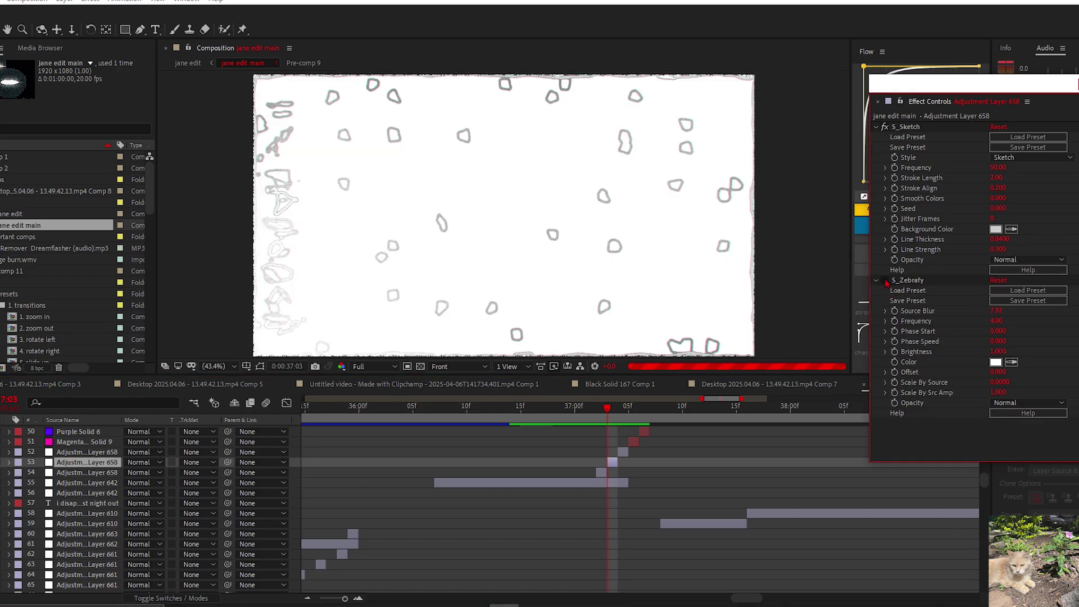
{"action": "key", "text": "space"}
{"action": "left_click", "coordinate": [623, 415]}
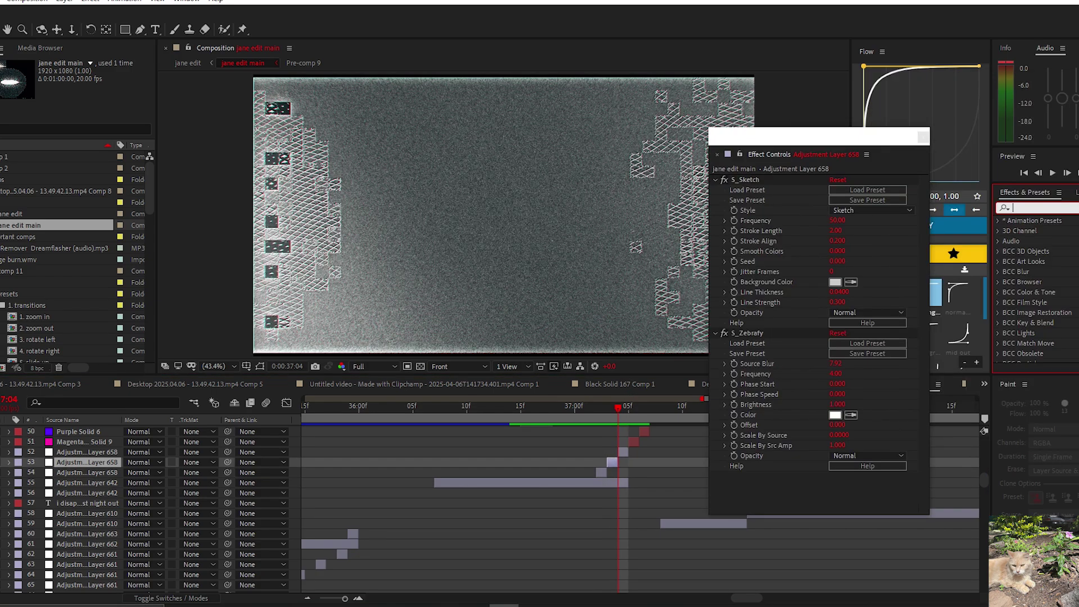
Step: Search the effects for s_, try S_Grain on Adjustment Layer 658 on layer 53 and undo it
{"action": "type", "text": "s_"}
{"action": "scroll", "coordinate": [1051, 259], "scroll_direction": "down", "scroll_amount": 15}
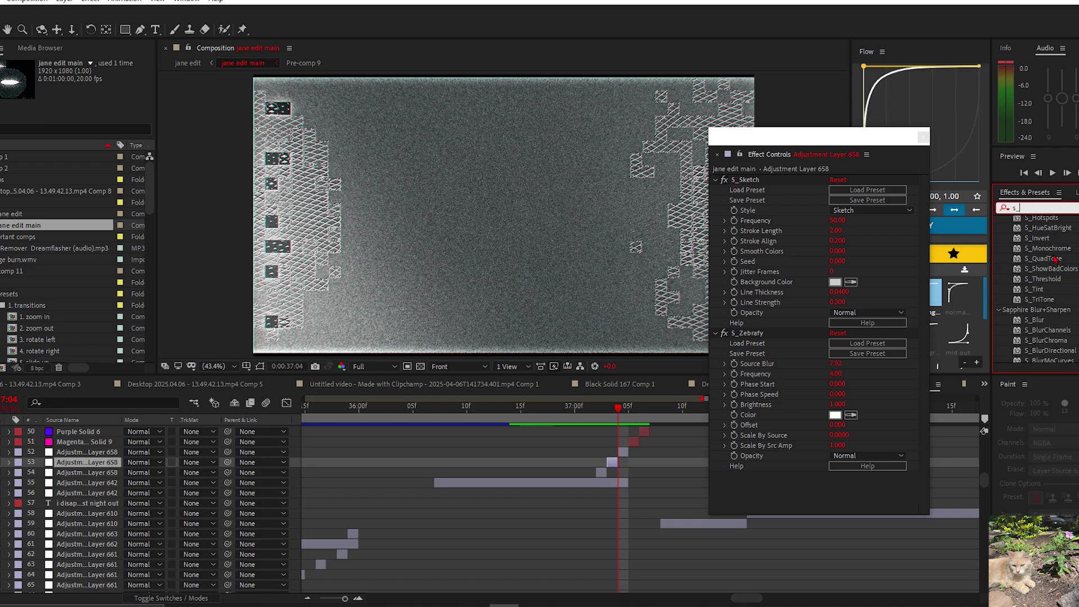
{"action": "scroll", "coordinate": [1048, 262], "scroll_direction": "down", "scroll_amount": 20}
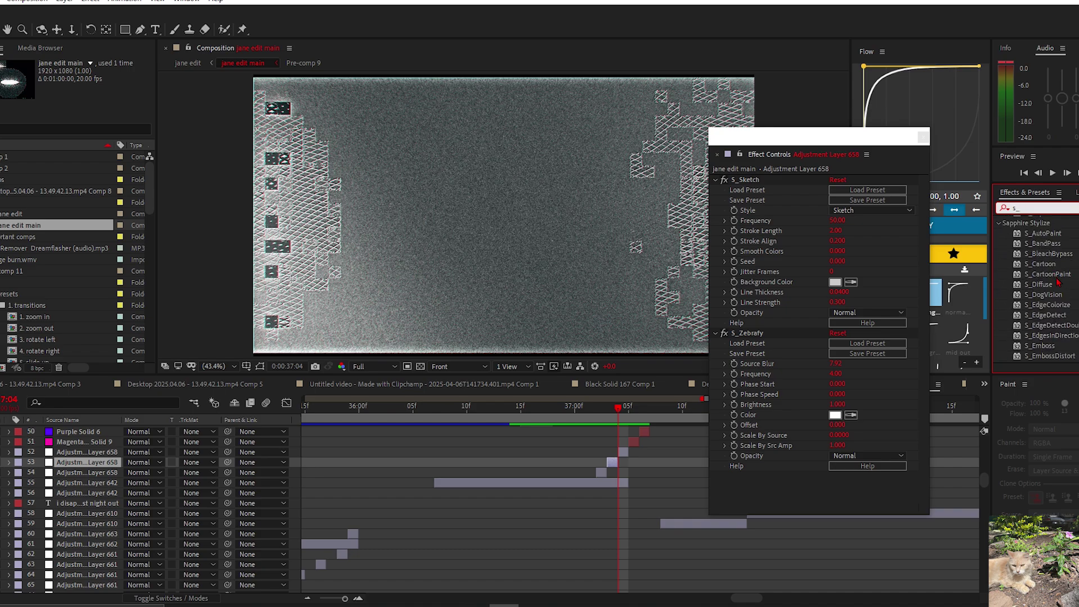
{"action": "scroll", "coordinate": [1056, 287], "scroll_direction": "down", "scroll_amount": 4}
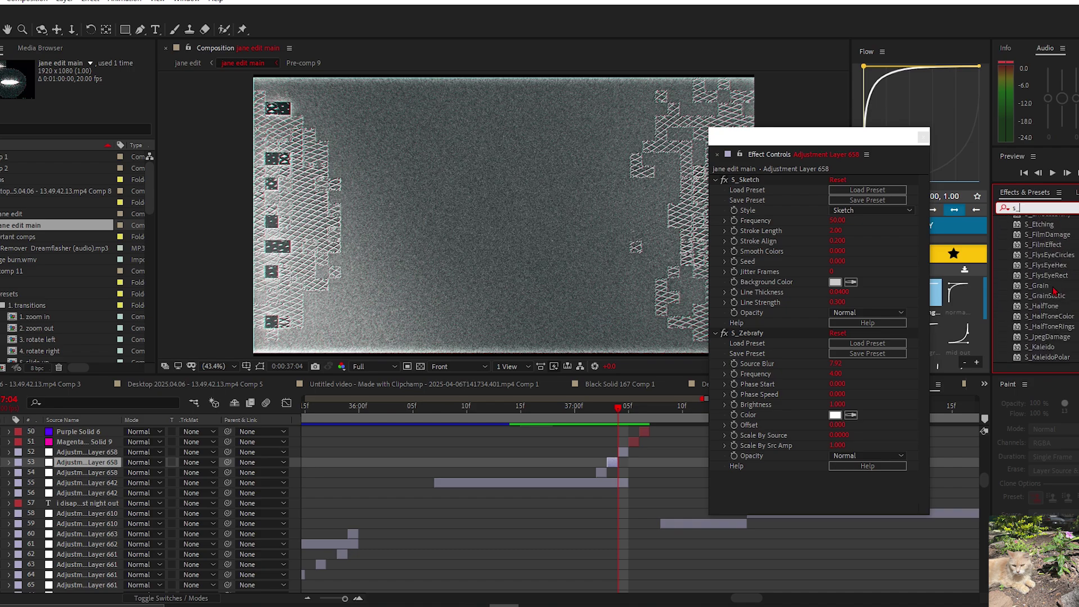
{"action": "double_click", "coordinate": [1051, 286]}
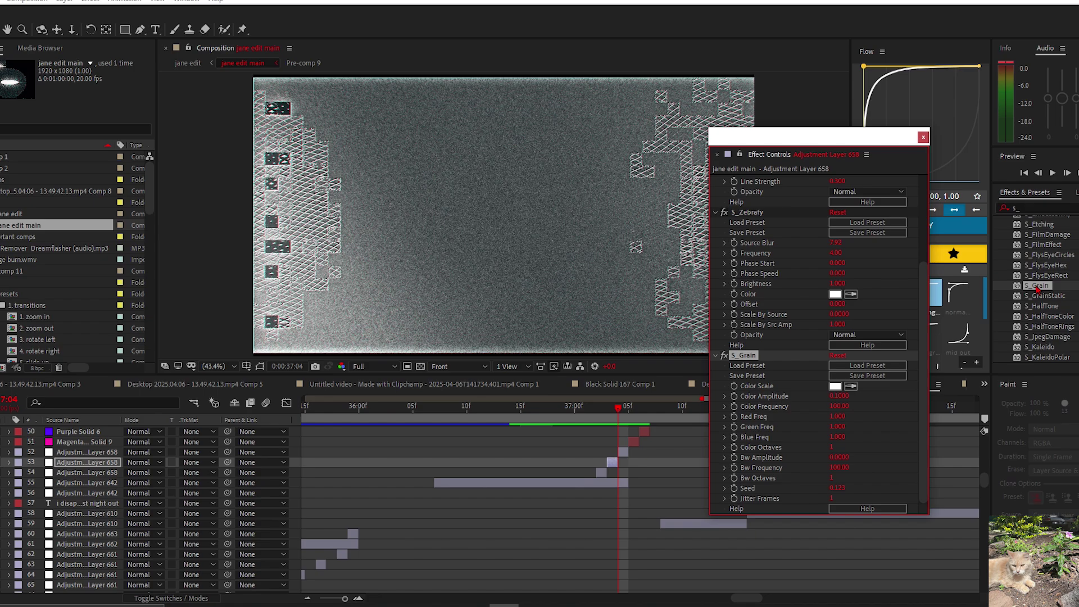
{"action": "key", "text": "ctrl+z"}
Step: Try the S_HalfTone effect on Adjustment Layer 658 on layer 52 and undo it
{"action": "left_click", "coordinate": [622, 452]}
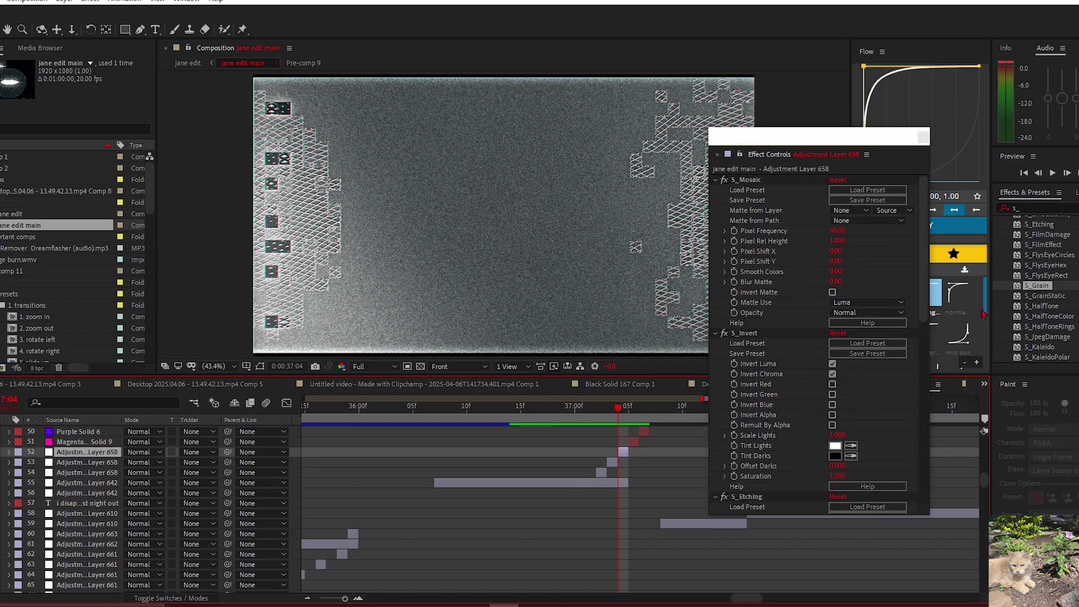
{"action": "left_click", "coordinate": [1053, 297]}
{"action": "double_click", "coordinate": [1057, 305]}
{"action": "key", "text": "ctrl+z"}
Step: Search the effects for bcc, browse the BCC categories and apply BCC Pixel Fixer to Adjustment Layer 658 on layer 52
{"action": "left_click", "coordinate": [1029, 207]}
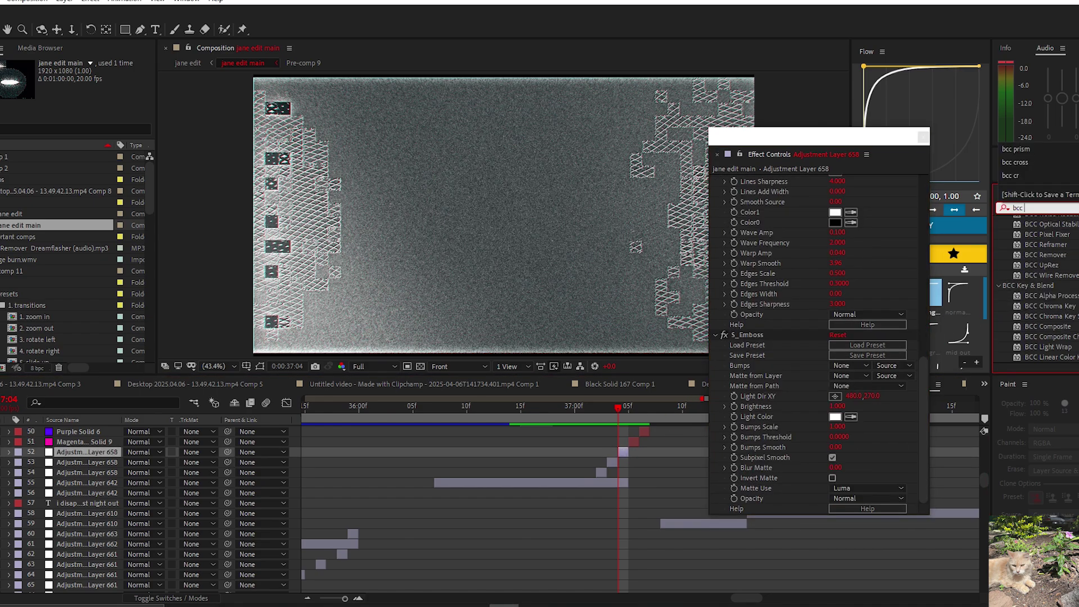
{"action": "type", "text": "bcc"}
{"action": "scroll", "coordinate": [1056, 307], "scroll_direction": "down", "scroll_amount": 10}
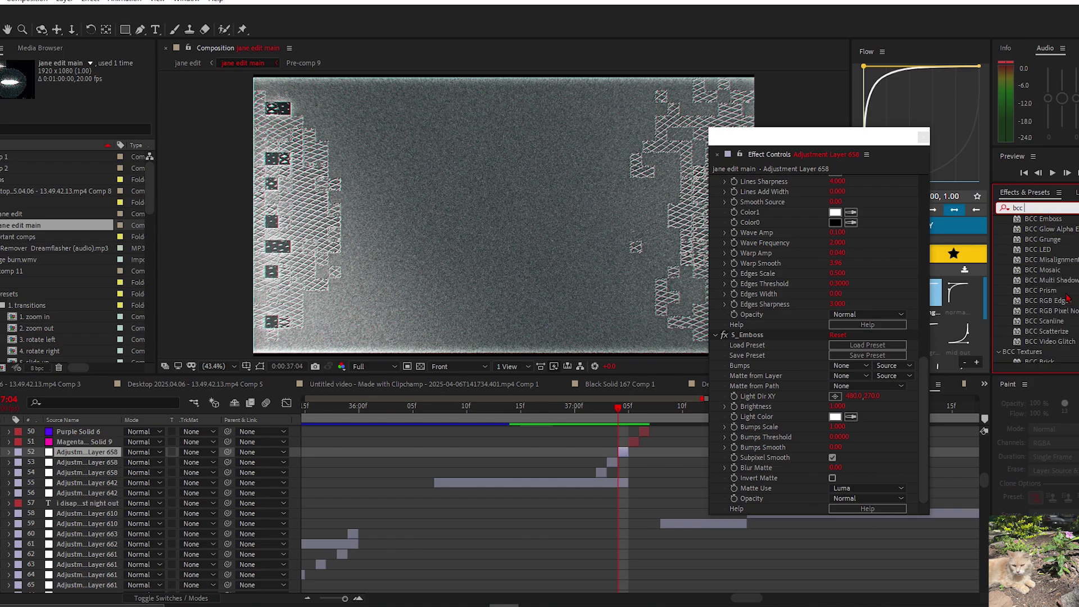
{"action": "scroll", "coordinate": [1022, 323], "scroll_direction": "down", "scroll_amount": 15}
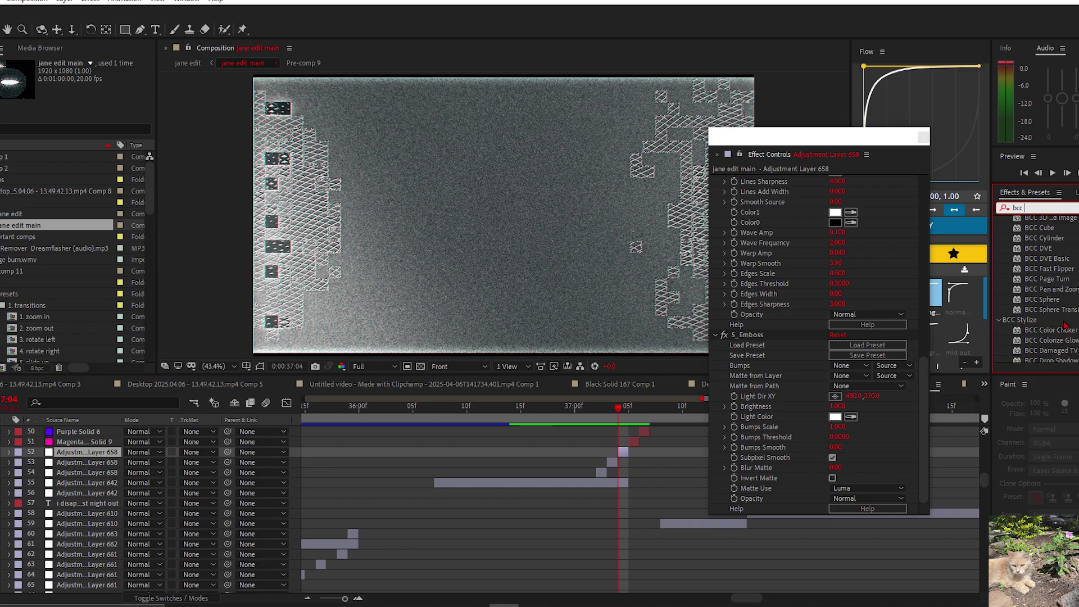
{"action": "scroll", "coordinate": [1048, 300], "scroll_direction": "down", "scroll_amount": 4}
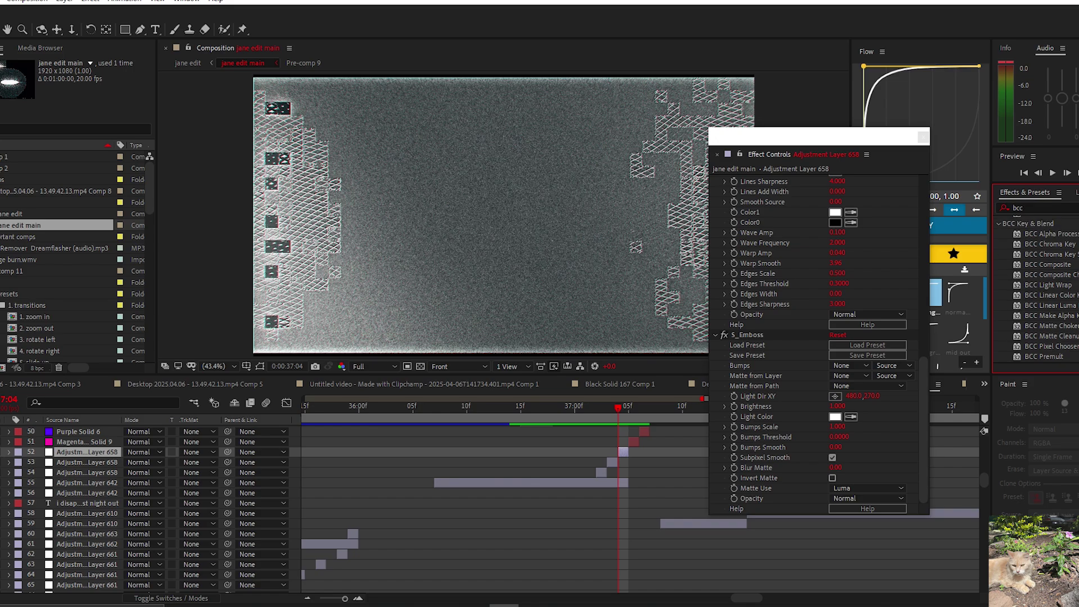
{"action": "scroll", "coordinate": [1039, 287], "scroll_direction": "up", "scroll_amount": 15}
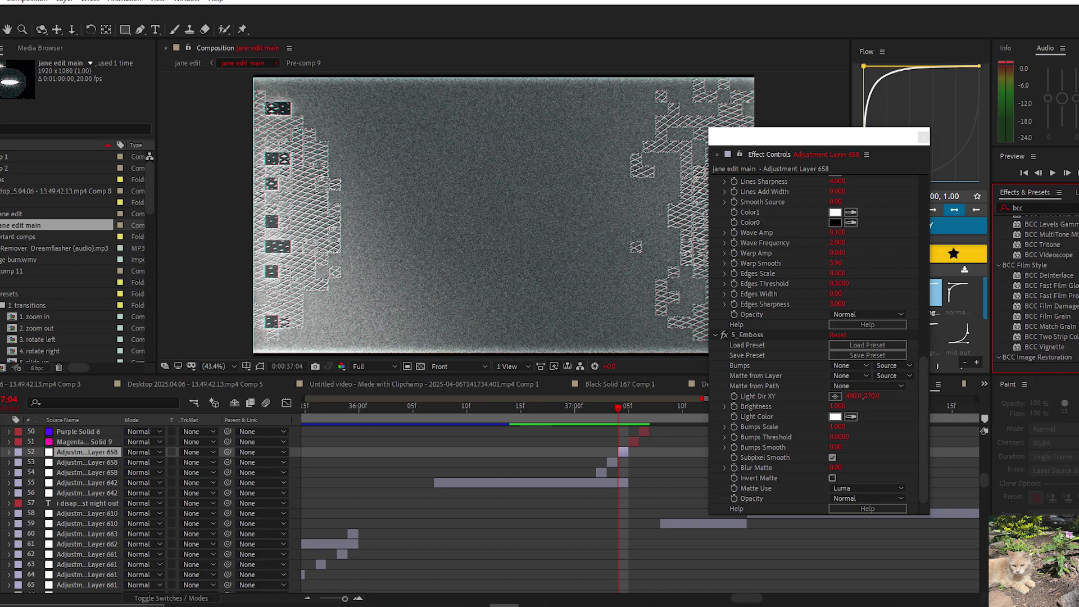
{"action": "scroll", "coordinate": [1040, 287], "scroll_direction": "down", "scroll_amount": 10}
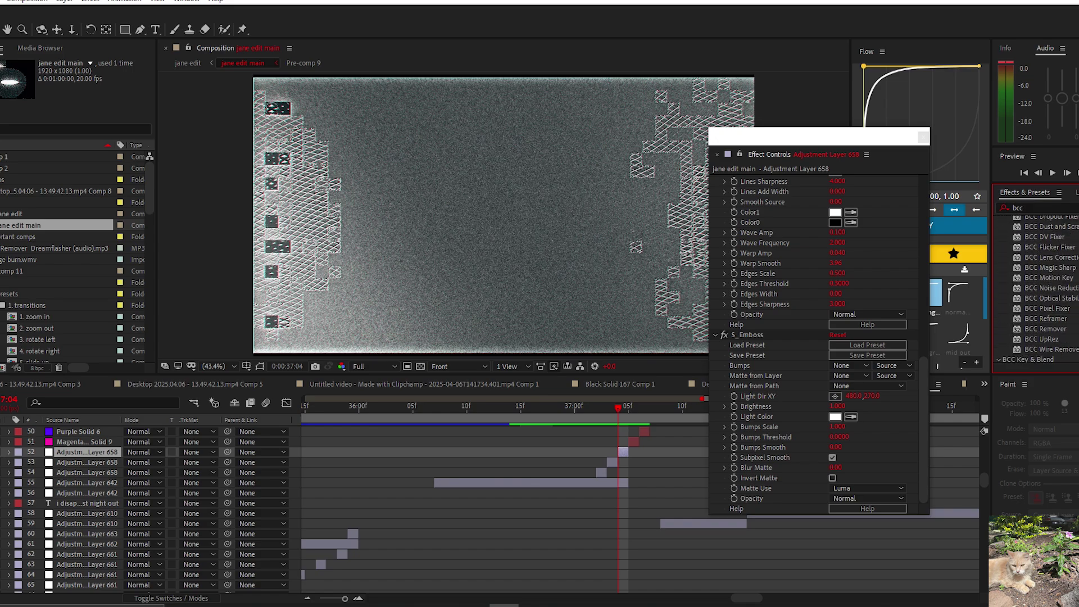
{"action": "scroll", "coordinate": [1051, 315], "scroll_direction": "up", "scroll_amount": 1}
{"action": "double_click", "coordinate": [1048, 320]}
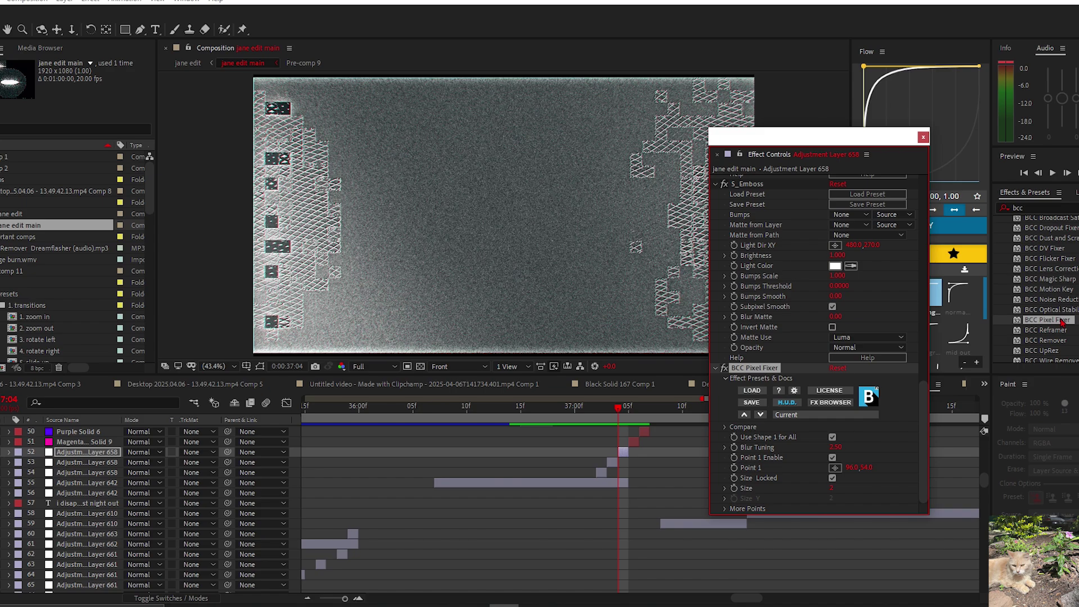
{"action": "double_click", "coordinate": [1050, 299]}
Step: Move to 0:00:25:02 and show the S_Posterize settings of Adjustment Layer 627 on layer 40
{"action": "scroll", "coordinate": [1059, 291], "scroll_direction": "up", "scroll_amount": 10}
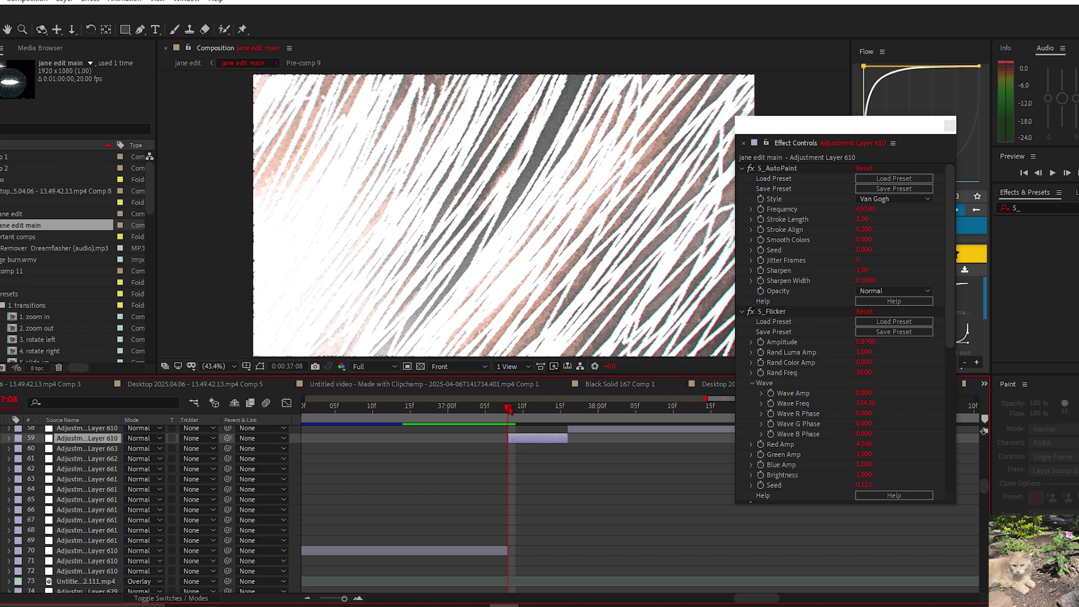
{"action": "key", "text": "space"}
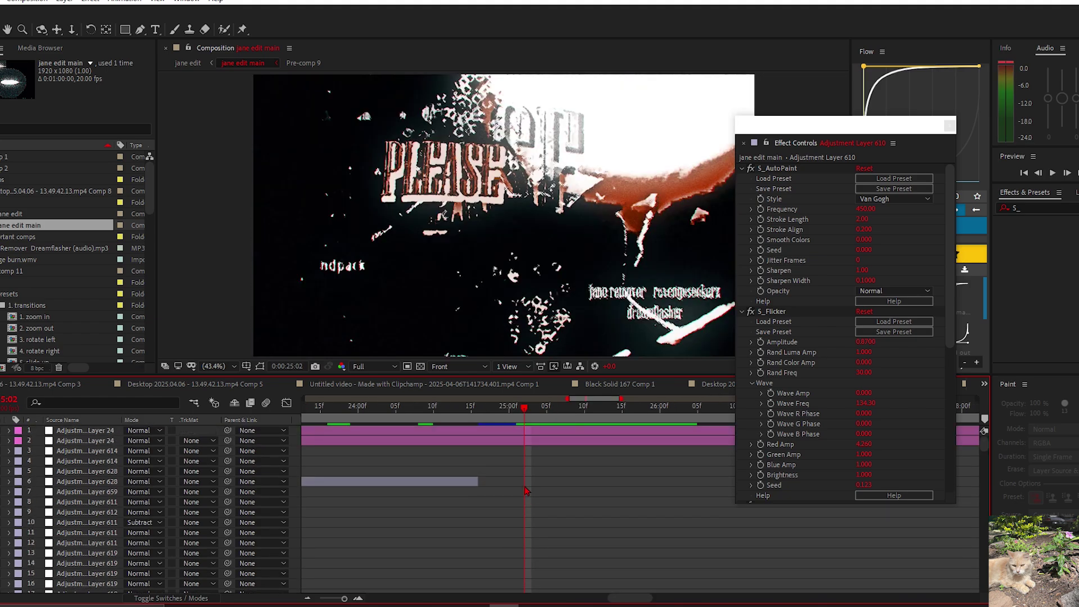
{"action": "scroll", "coordinate": [524, 491], "scroll_direction": "down", "scroll_amount": 10}
{"action": "left_click", "coordinate": [535, 491]}
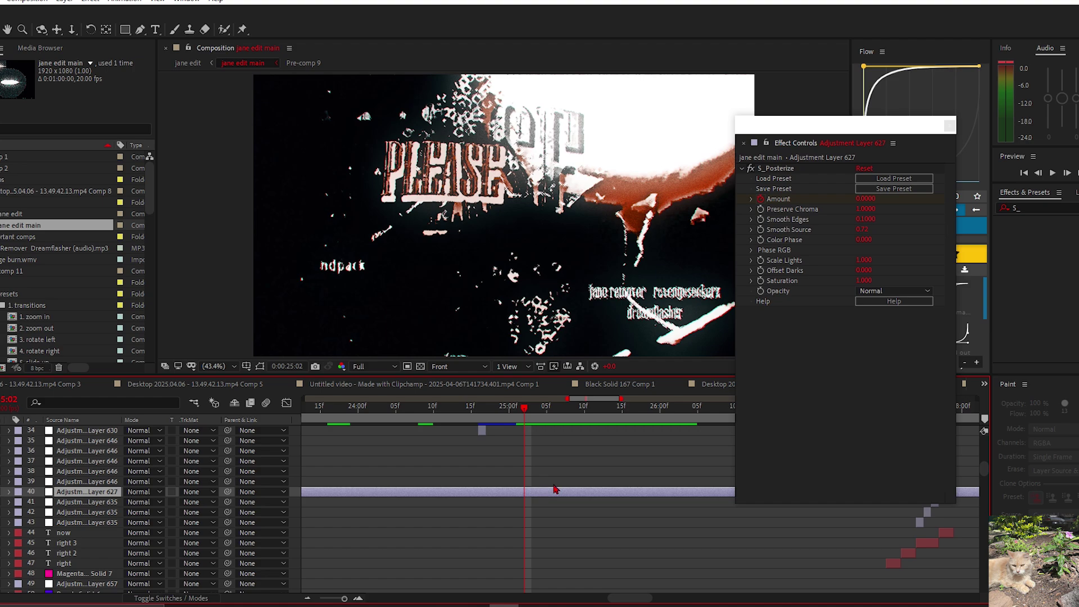
Step: Find Adjustment Layer 610 on layer 70 and examine its S_AutoPaint and S_Flicker settings
{"action": "left_click_drag", "start_coordinate": [571, 469], "coordinate": [506, 464]}
{"action": "scroll", "coordinate": [504, 464], "scroll_direction": "down", "scroll_amount": 4}
{"action": "scroll", "coordinate": [505, 467], "scroll_direction": "down", "scroll_amount": 9}
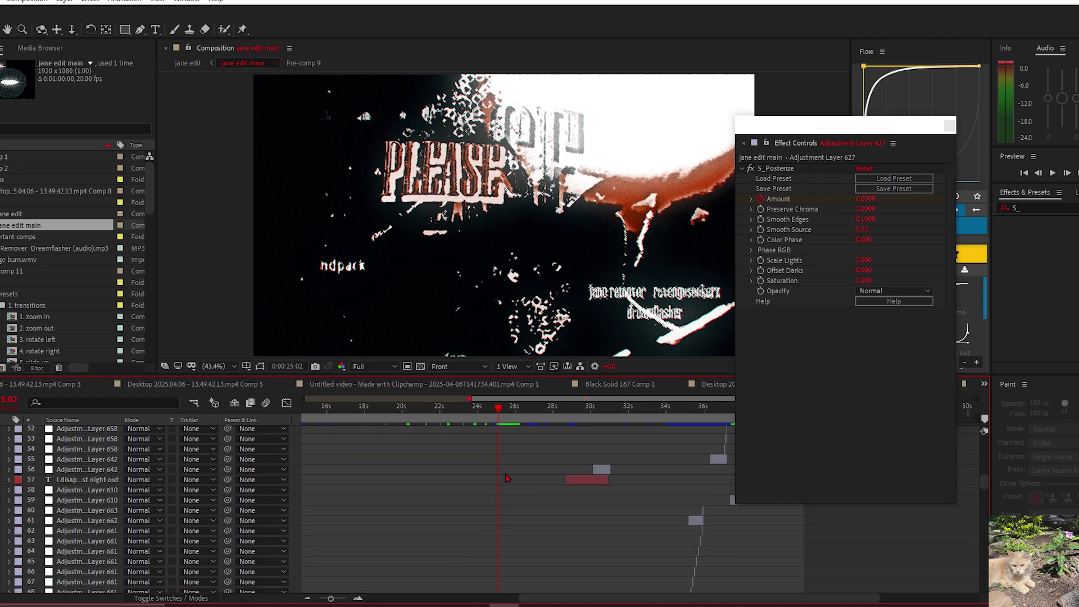
{"action": "left_click", "coordinate": [504, 489]}
{"action": "scroll", "coordinate": [534, 487], "scroll_direction": "up", "scroll_amount": 10}
{"action": "scroll", "coordinate": [548, 485], "scroll_direction": "down", "scroll_amount": 5}
{"action": "scroll", "coordinate": [548, 547], "scroll_direction": "up", "scroll_amount": 5}
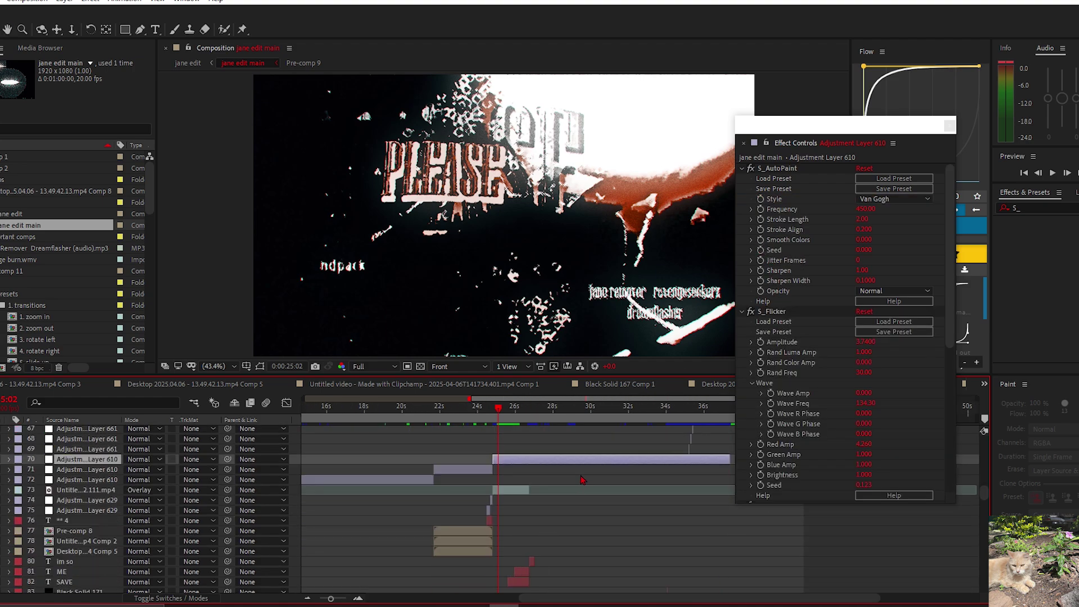
{"action": "scroll", "coordinate": [562, 513], "scroll_direction": "down", "scroll_amount": 9}
{"action": "left_click", "coordinate": [774, 311]}
{"action": "left_click", "coordinate": [778, 168]}
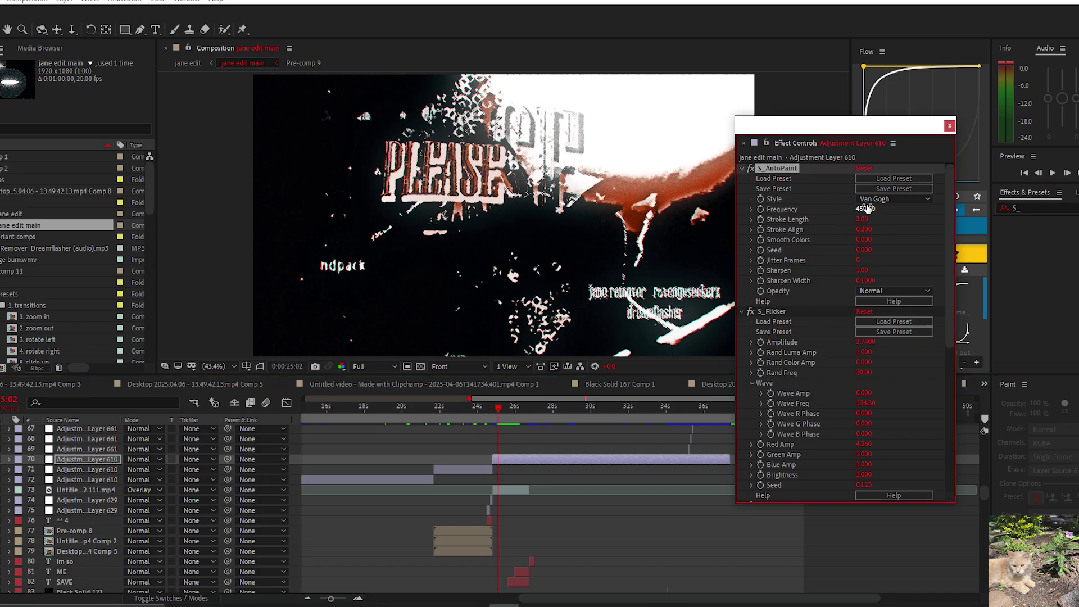
Step: Try the S_AutoPaint settings of layer 71 on Adjustment Layer 610 on layer 70 and restore the original ones
{"action": "left_click", "coordinate": [481, 471]}
{"action": "left_click", "coordinate": [757, 210]}
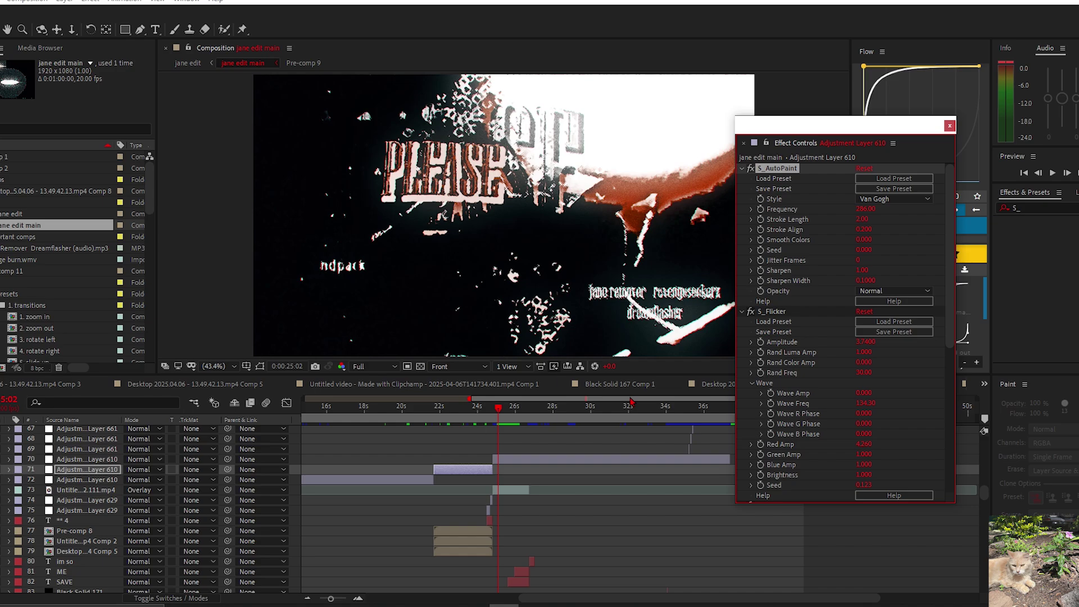
{"action": "left_click", "coordinate": [565, 459]}
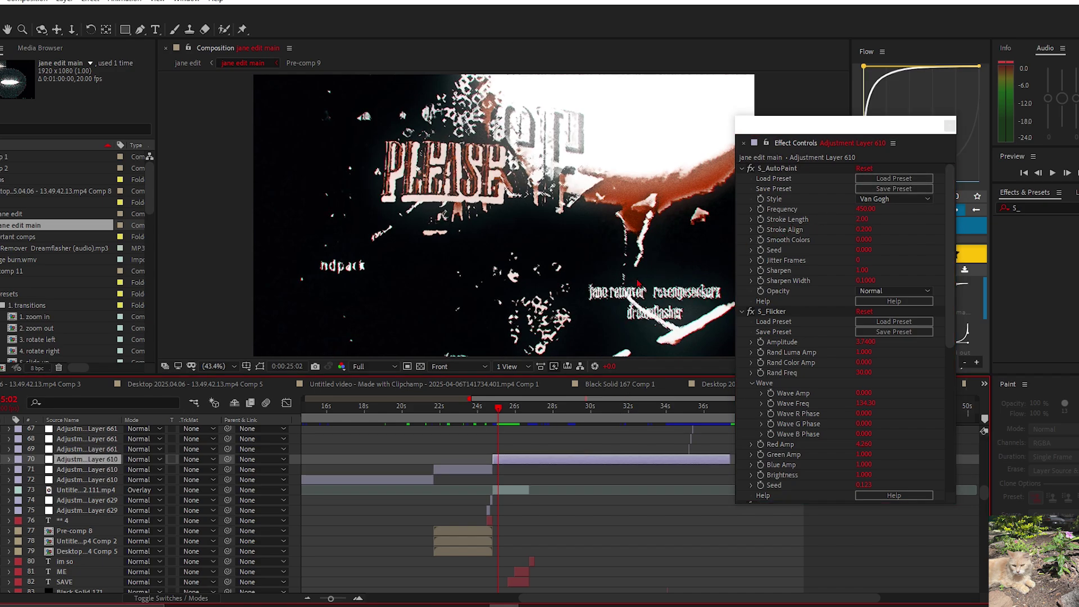
{"action": "key", "text": "ctrl+z"}
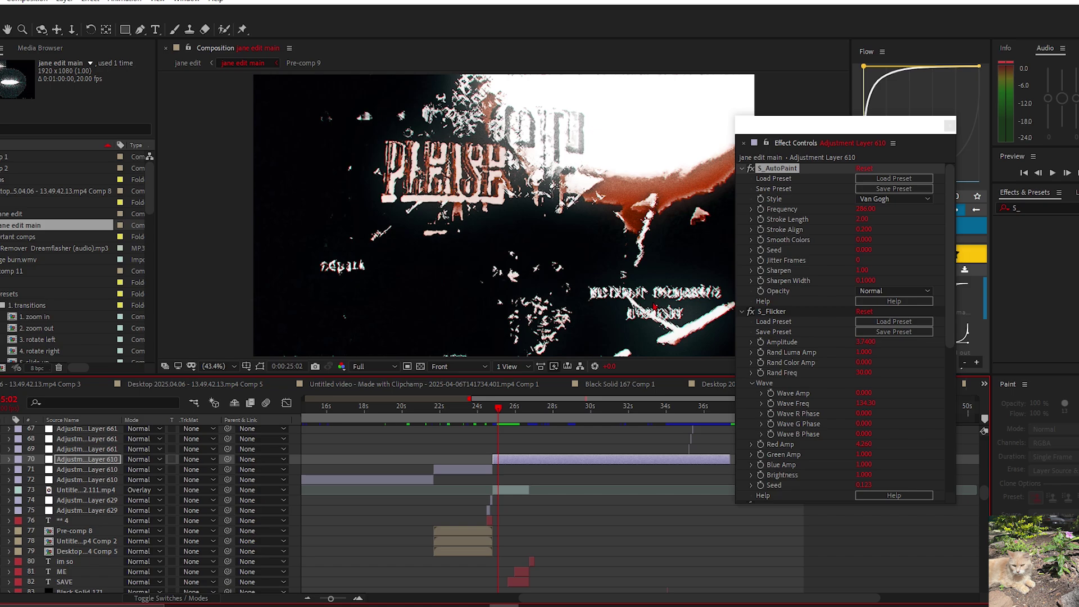
{"action": "key", "text": "ctrl+shift+z"}
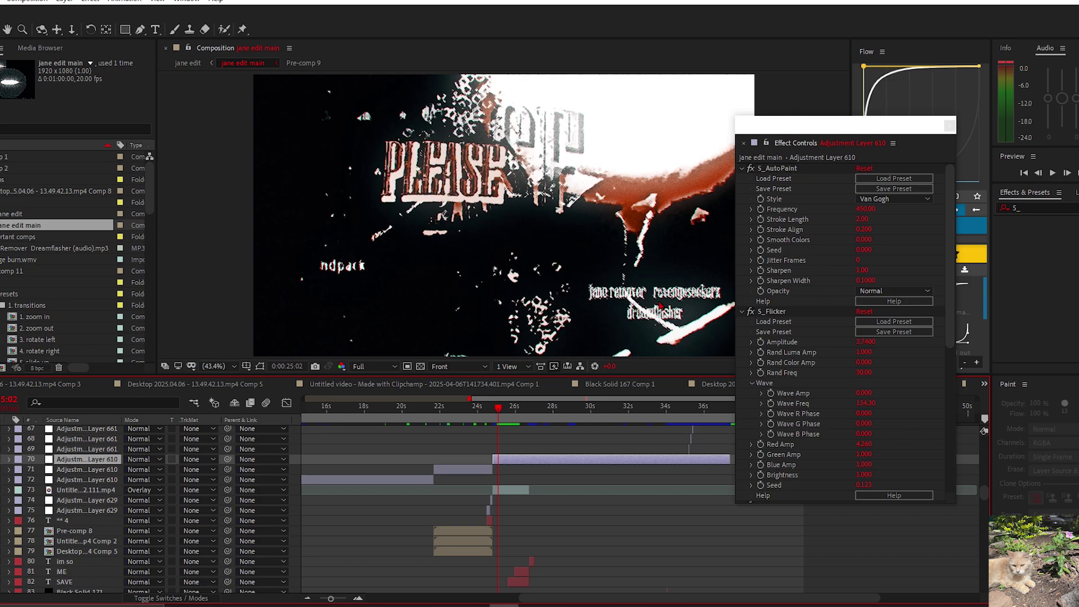
Step: Compare the edit at 0:00:25:02 with S_AutoPaint off and on for layer 70, previewing it while off
{"action": "left_click", "coordinate": [751, 169]}
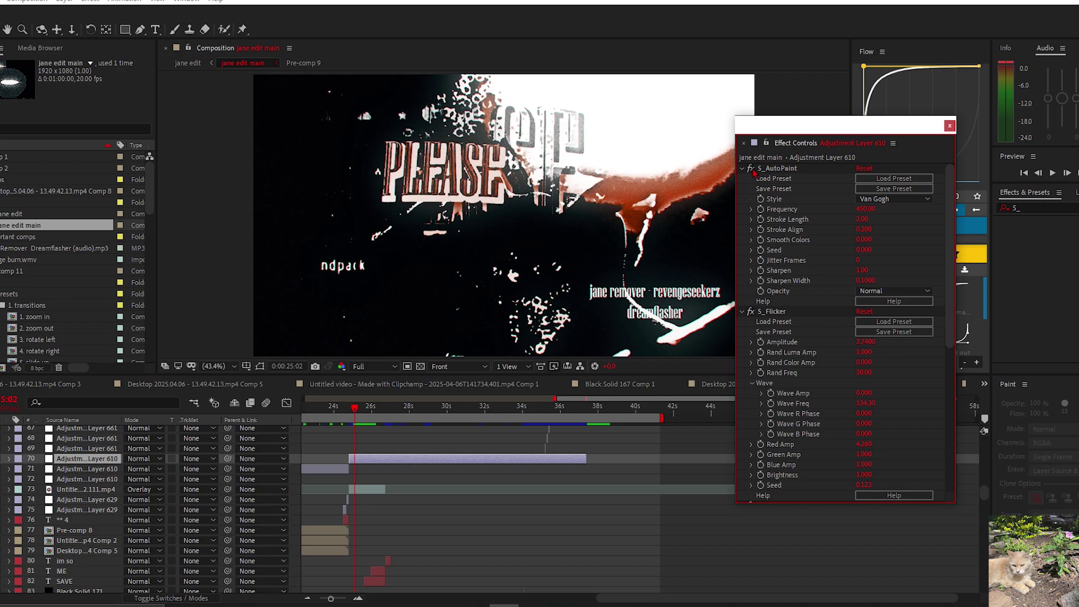
{"action": "left_click", "coordinate": [752, 169]}
{"action": "left_click", "coordinate": [751, 168]}
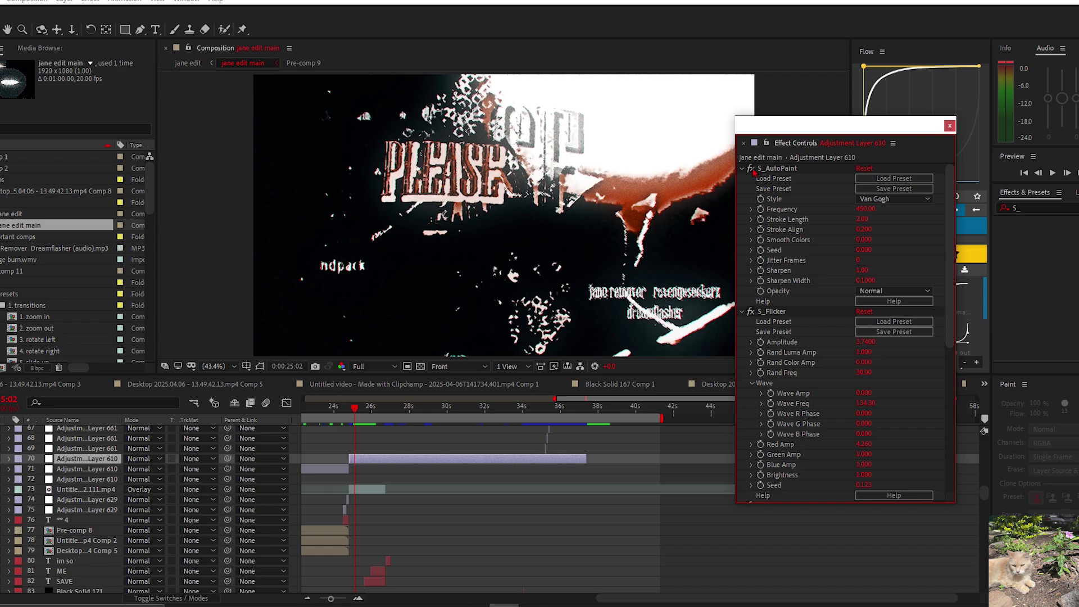
{"action": "left_click", "coordinate": [753, 171]}
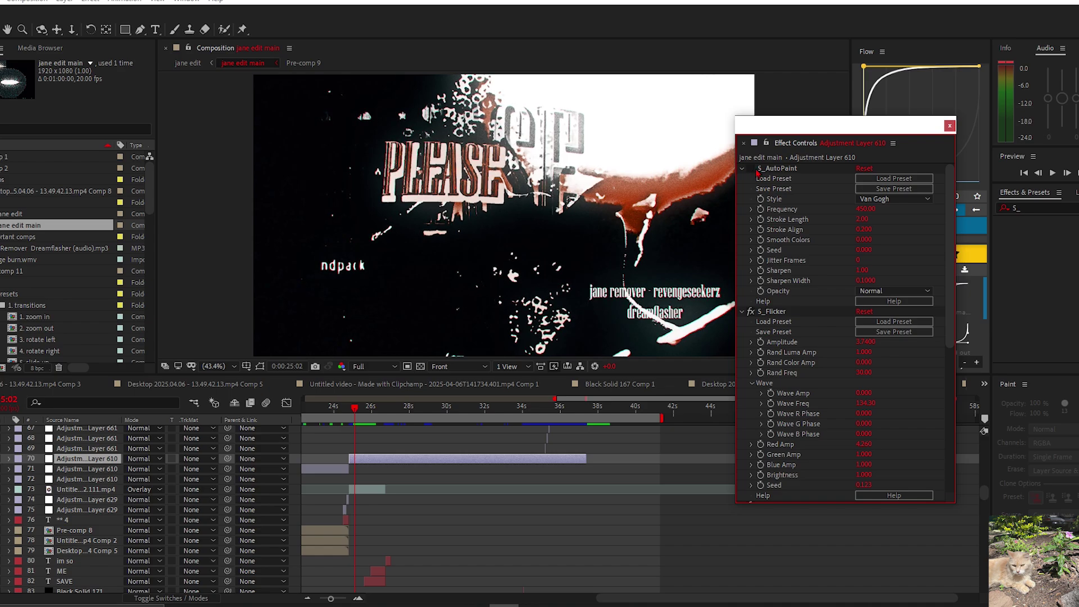
{"action": "key", "text": "space"}
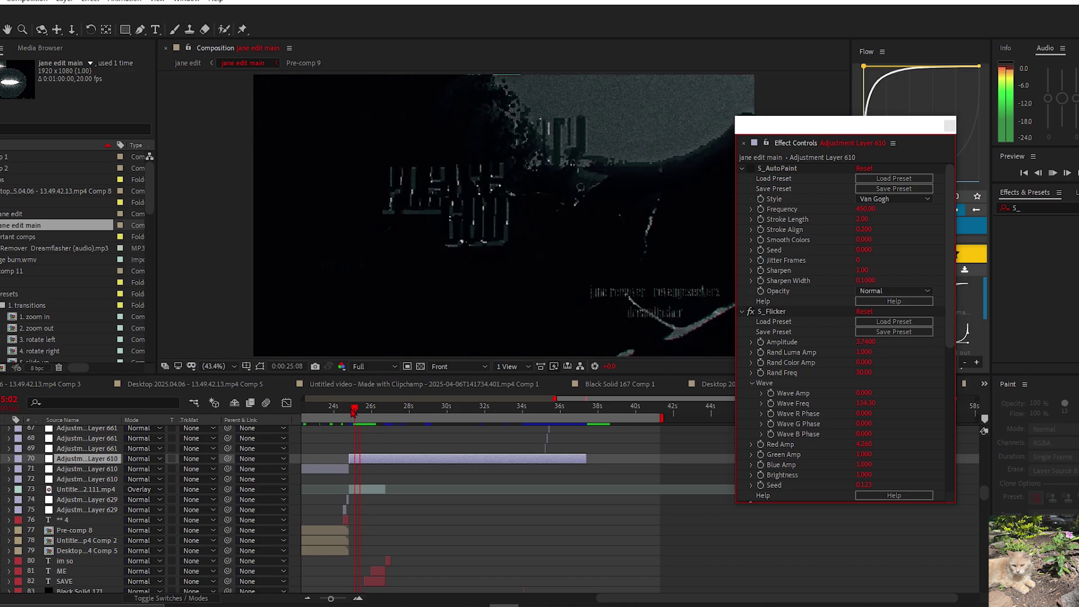
{"action": "key", "text": "space"}
{"action": "left_click", "coordinate": [751, 169]}
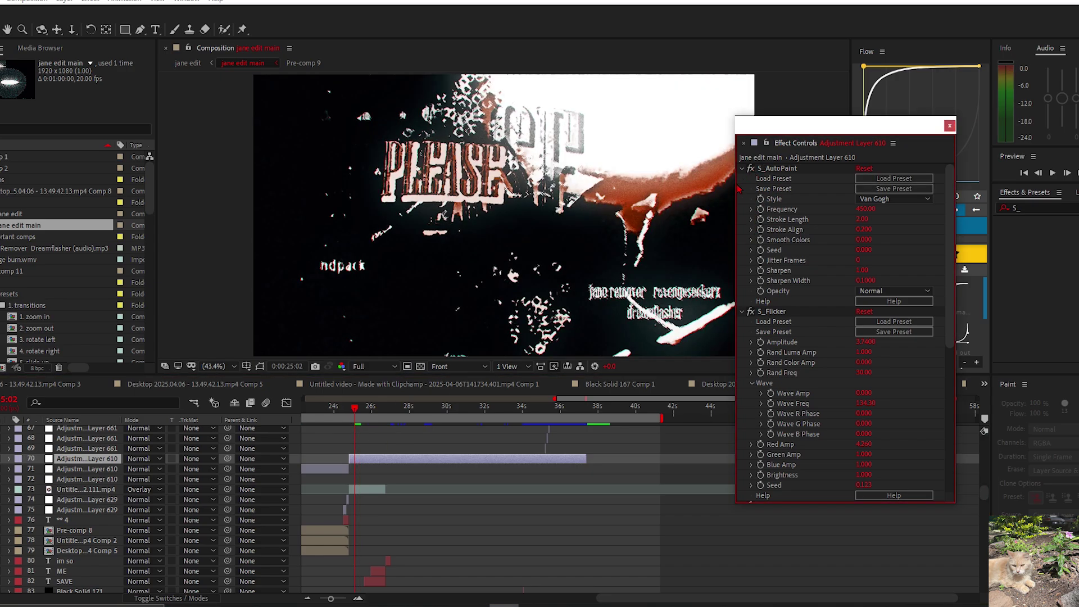
Step: Review the frames at 0:00:35:03 and 0:00:37:11 and the adjustment layer clips around them
{"action": "left_click", "coordinate": [544, 411]}
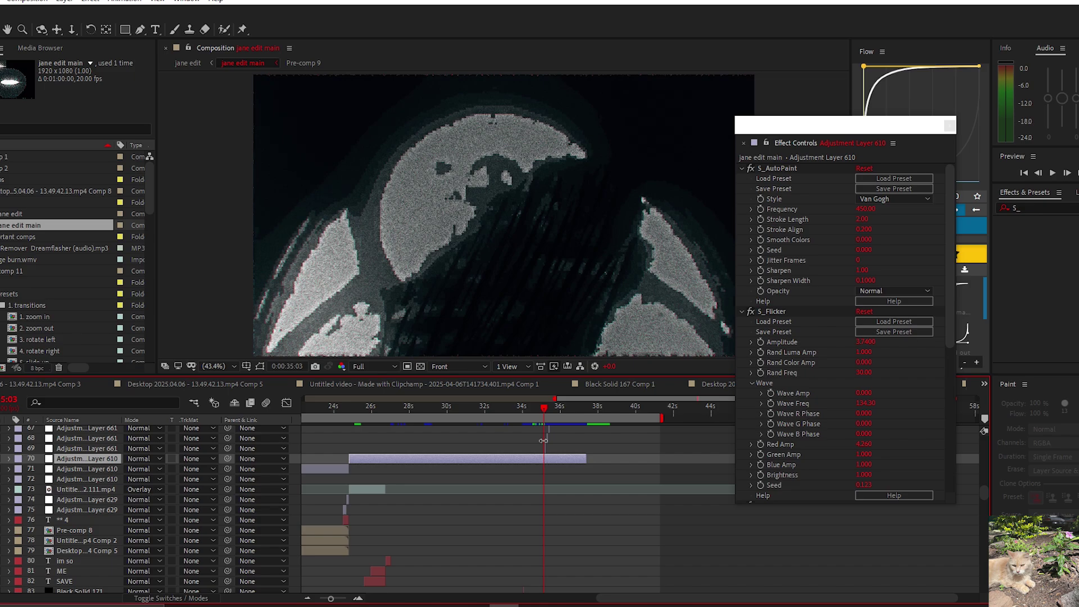
{"action": "scroll", "coordinate": [543, 442], "scroll_direction": "up", "scroll_amount": 5}
{"action": "left_click_drag", "start_coordinate": [564, 411], "coordinate": [563, 411]}
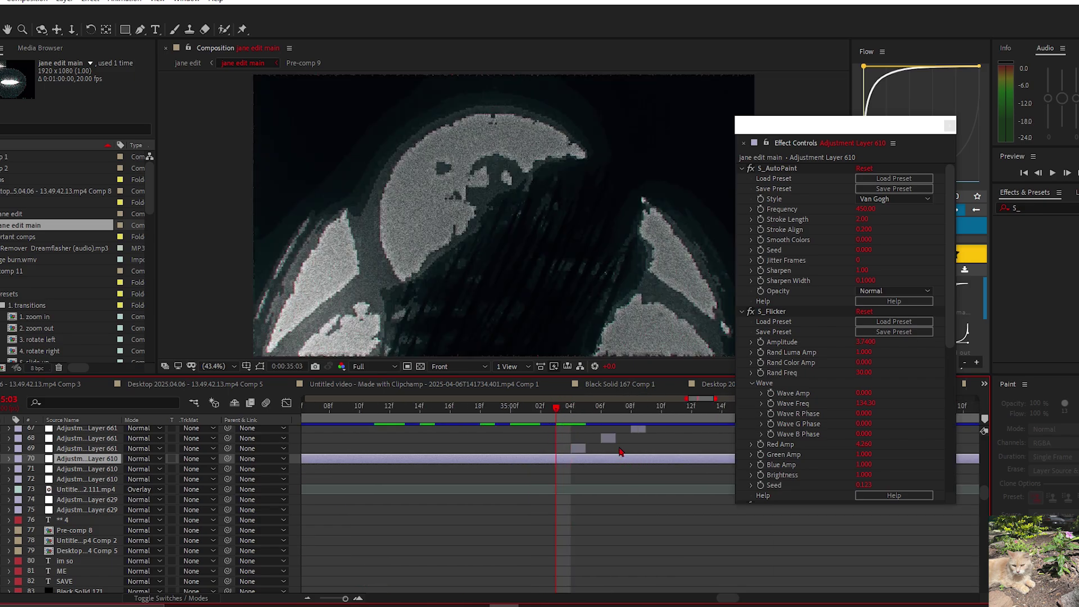
{"action": "left_click", "coordinate": [643, 448]}
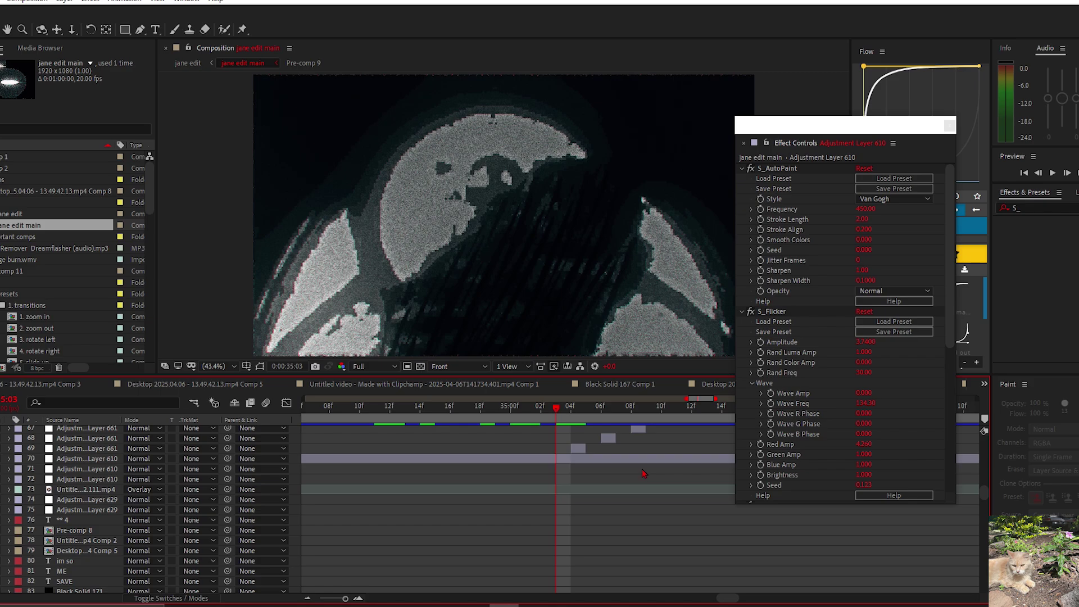
{"action": "left_click_drag", "start_coordinate": [653, 449], "coordinate": [551, 470]}
{"action": "scroll", "coordinate": [403, 476], "scroll_direction": "up", "scroll_amount": 6}
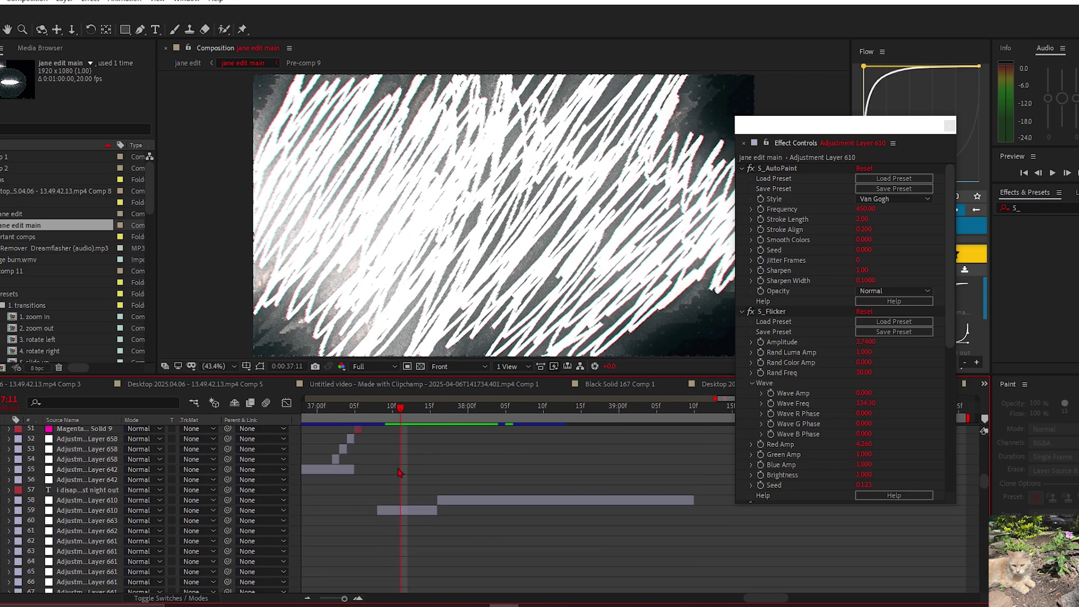
Step: Show the effect settings of Adjustment Layer 610 on layer 59 and preview its section of the edit
{"action": "scroll", "coordinate": [404, 475], "scroll_direction": "down", "scroll_amount": 4}
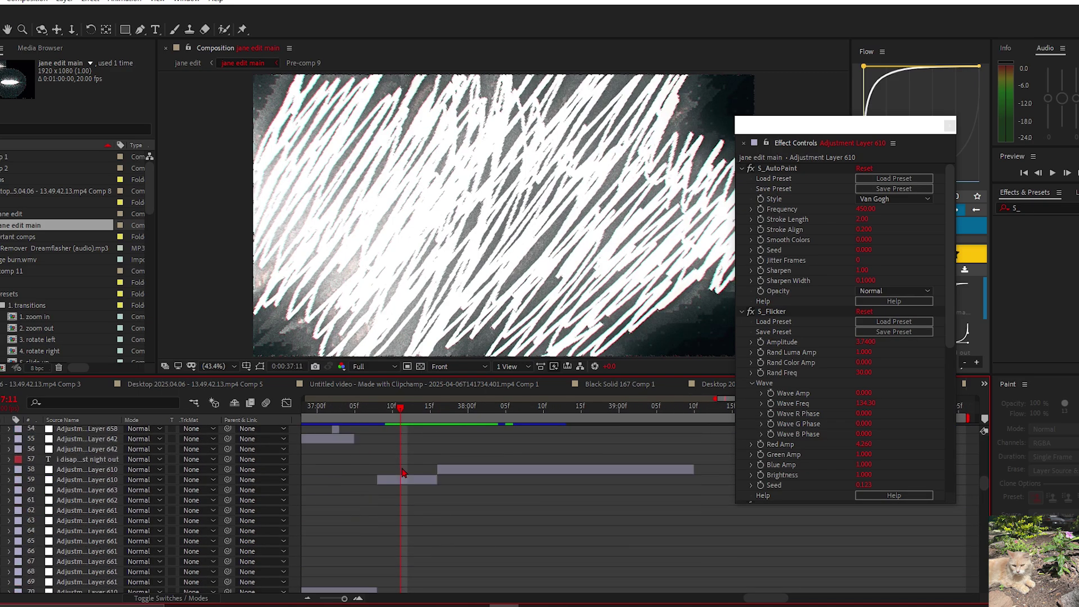
{"action": "left_click", "coordinate": [403, 480]}
{"action": "left_click", "coordinate": [389, 408]}
{"action": "key", "text": "space"}
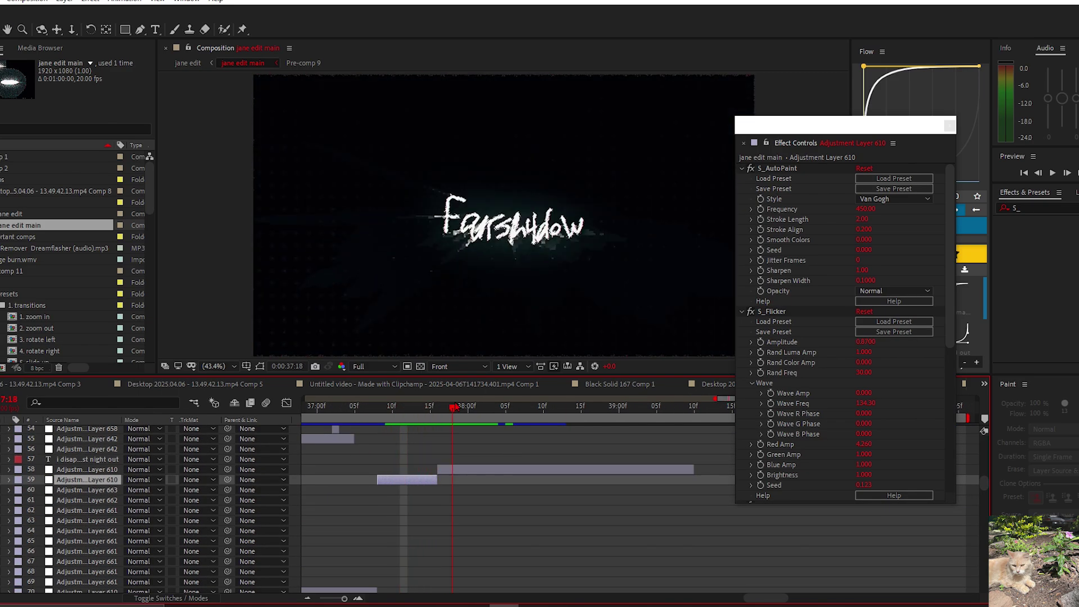
Step: Check Adjustment Layer 610 on layer 58 from 0:00:37:16 and show White Solid 69's BCC Pin Art 3D settings at 0:00:38:03
{"action": "left_click", "coordinate": [438, 406]}
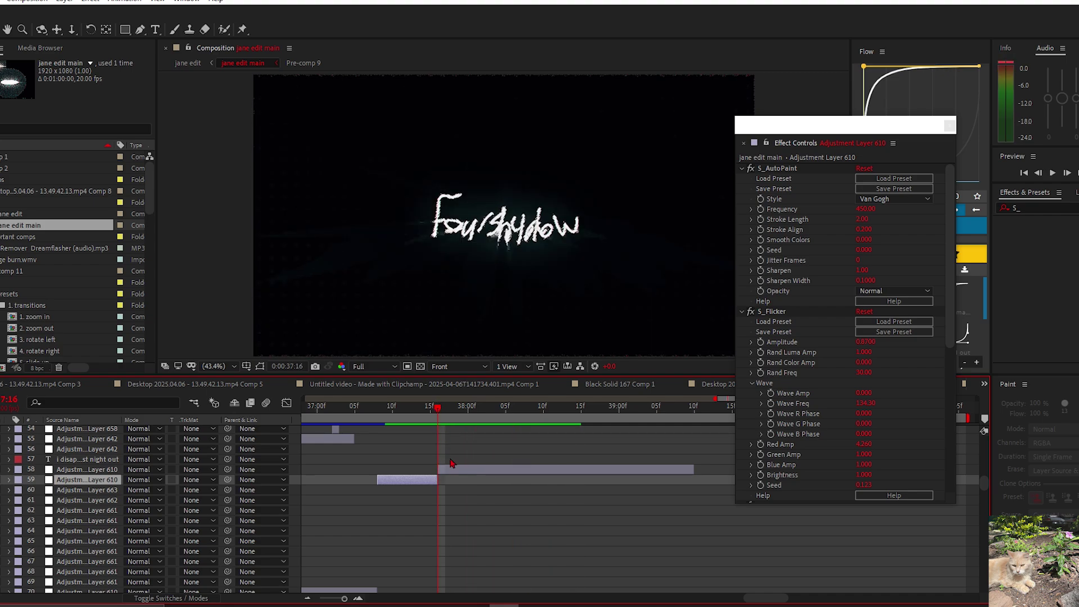
{"action": "left_click", "coordinate": [464, 473]}
{"action": "scroll", "coordinate": [778, 462], "scroll_direction": "down", "scroll_amount": 10}
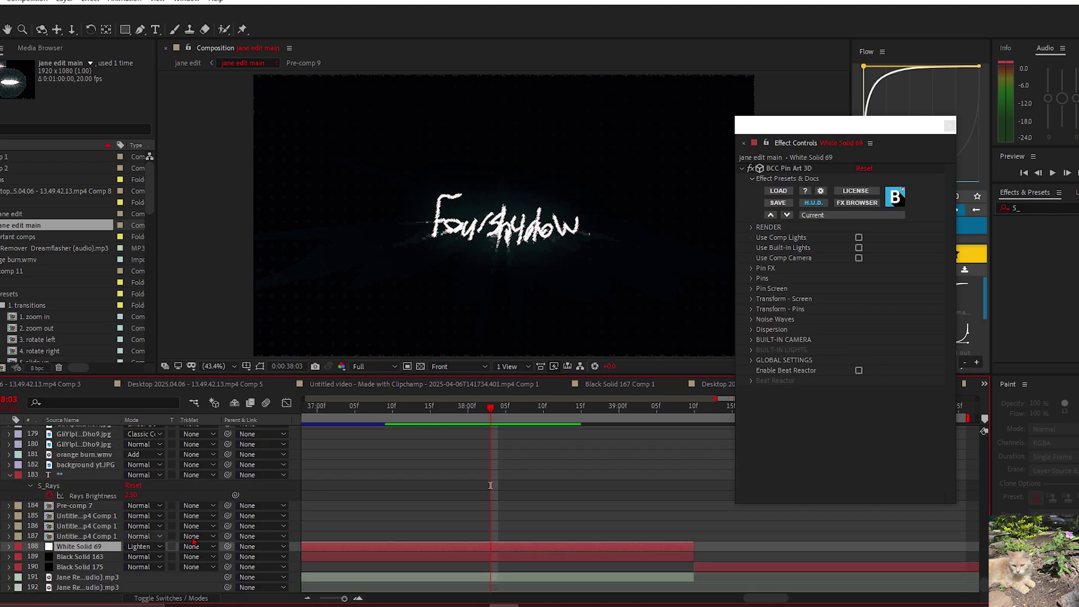
Step: Show the S_JpegDamage and S_Glint settings of Adjustment Layer 606 on layer 177 at 0:00:09:16
{"action": "key", "text": "semicolon"}
{"action": "left_click_drag", "start_coordinate": [444, 407], "coordinate": [415, 408]}
{"action": "scroll", "coordinate": [455, 479], "scroll_direction": "up", "scroll_amount": 2}
{"action": "scroll", "coordinate": [455, 481], "scroll_direction": "up", "scroll_amount": 1}
{"action": "left_click", "coordinate": [426, 505]}
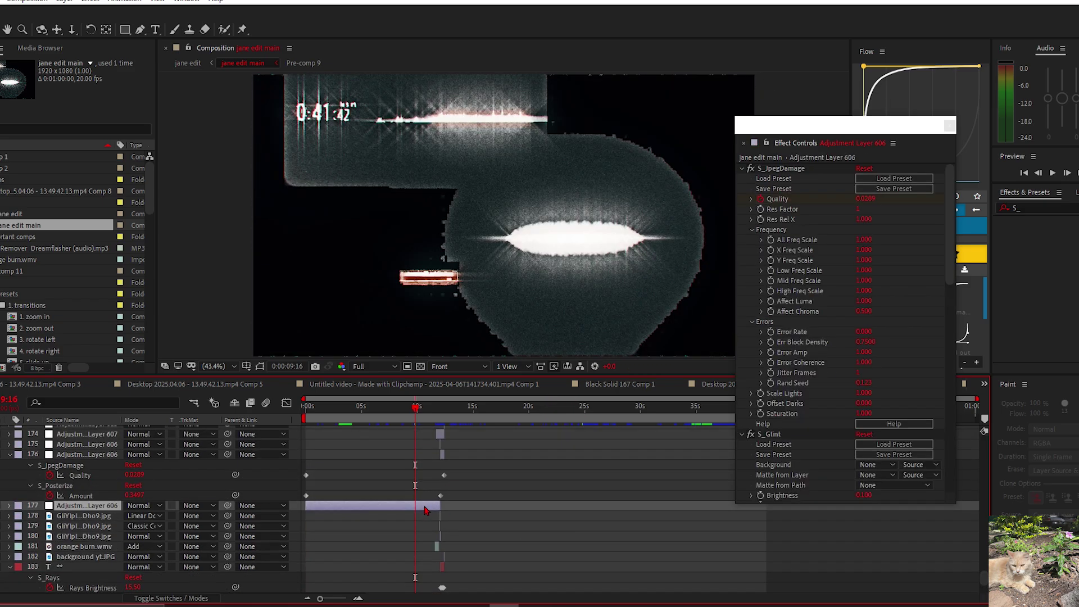
Step: Show Adjustment Layer 610's S_AutoPaint and S_Flicker settings on layer 72 and check the frame at 0:00:14:13
{"action": "scroll", "coordinate": [426, 506], "scroll_direction": "up", "scroll_amount": 7}
{"action": "scroll", "coordinate": [429, 503], "scroll_direction": "up", "scroll_amount": 10}
{"action": "left_click", "coordinate": [501, 407]}
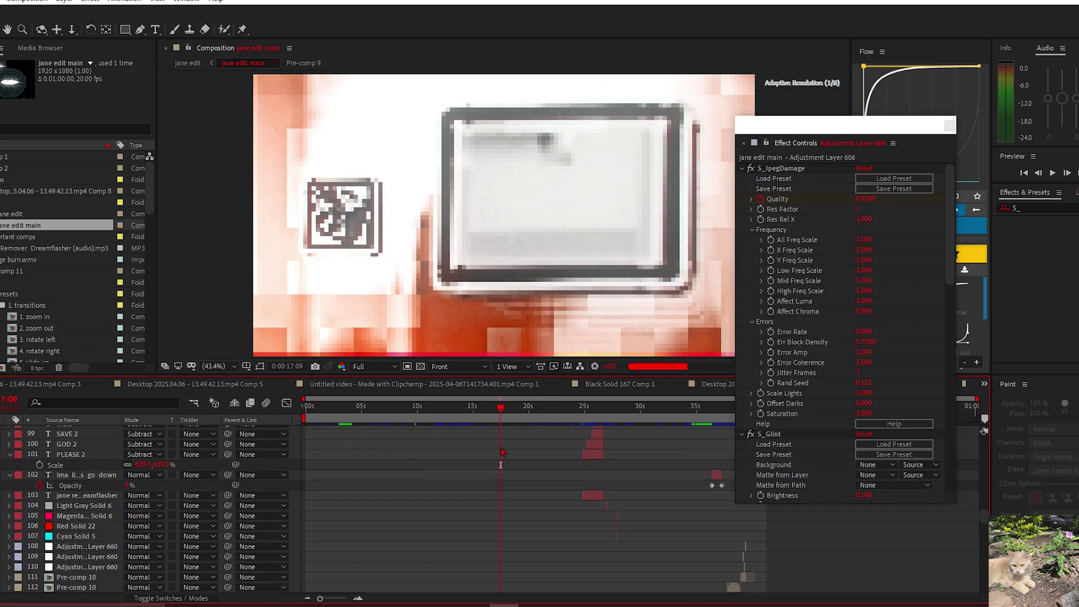
{"action": "scroll", "coordinate": [500, 500], "scroll_direction": "up", "scroll_amount": 4}
{"action": "scroll", "coordinate": [500, 502], "scroll_direction": "down", "scroll_amount": 7}
{"action": "left_click", "coordinate": [504, 494]}
{"action": "left_click", "coordinate": [471, 406]}
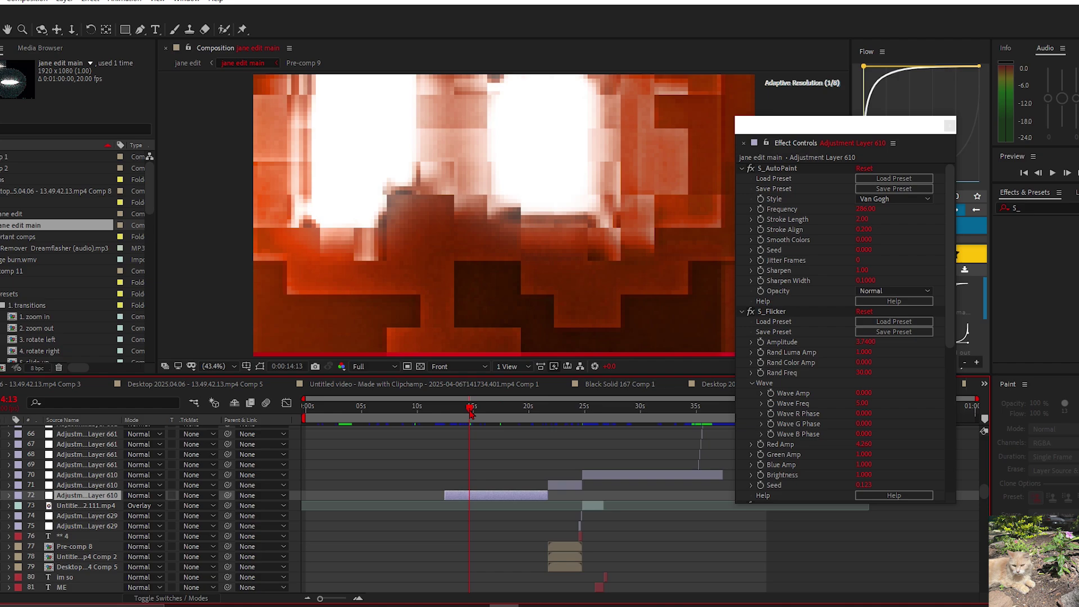
Step: Show the Curves and Looks settings of both Adjustment Layer 24 layers and preview the edit from 0:00:17:15
{"action": "scroll", "coordinate": [459, 473], "scroll_direction": "up", "scroll_amount": 4}
{"action": "scroll", "coordinate": [459, 474], "scroll_direction": "up", "scroll_amount": 12}
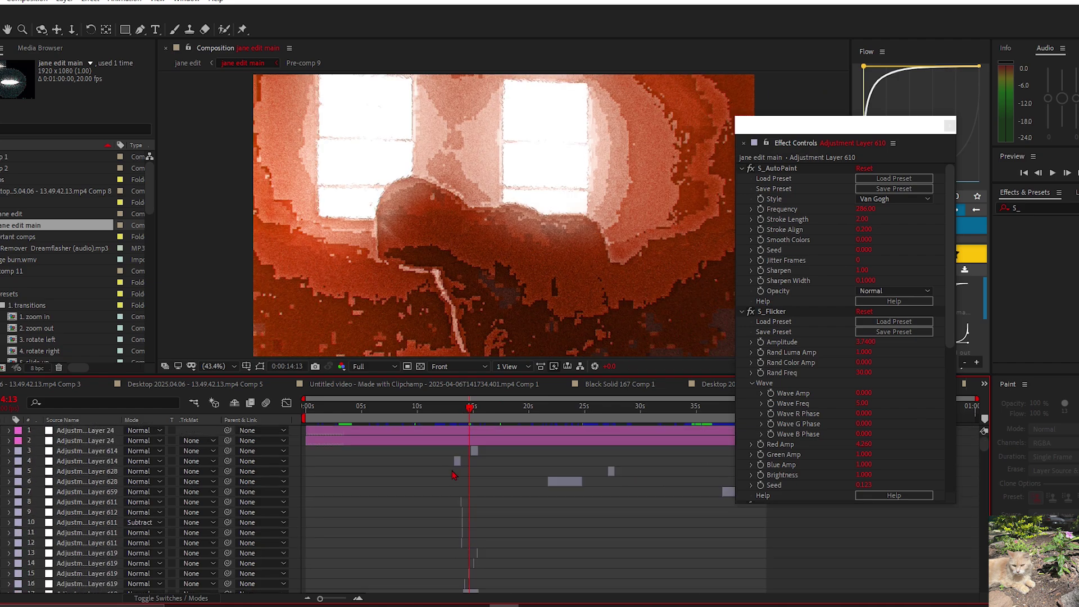
{"action": "left_click", "coordinate": [506, 440]}
{"action": "left_click", "coordinate": [782, 363]}
{"action": "left_click", "coordinate": [780, 362]}
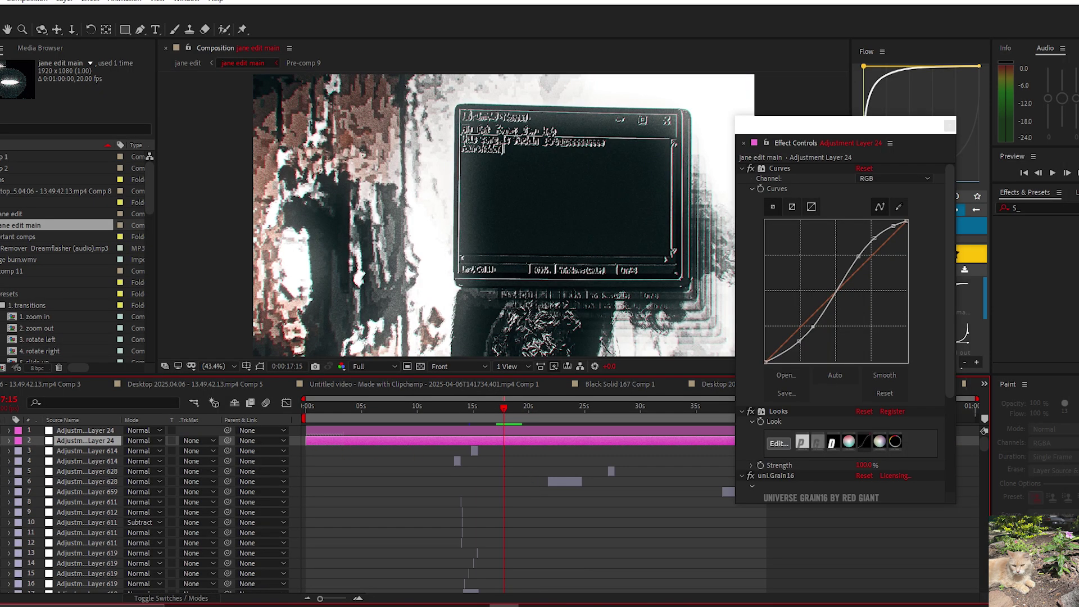
{"action": "key", "text": "ctrl+z"}
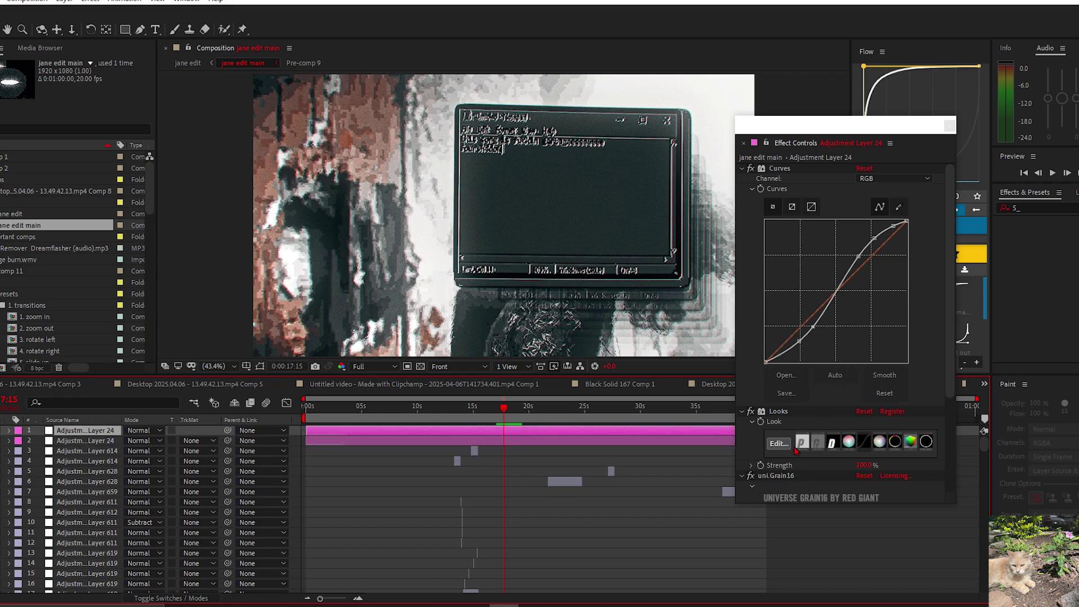
{"action": "left_click", "coordinate": [779, 443]}
{"action": "key", "text": "space"}
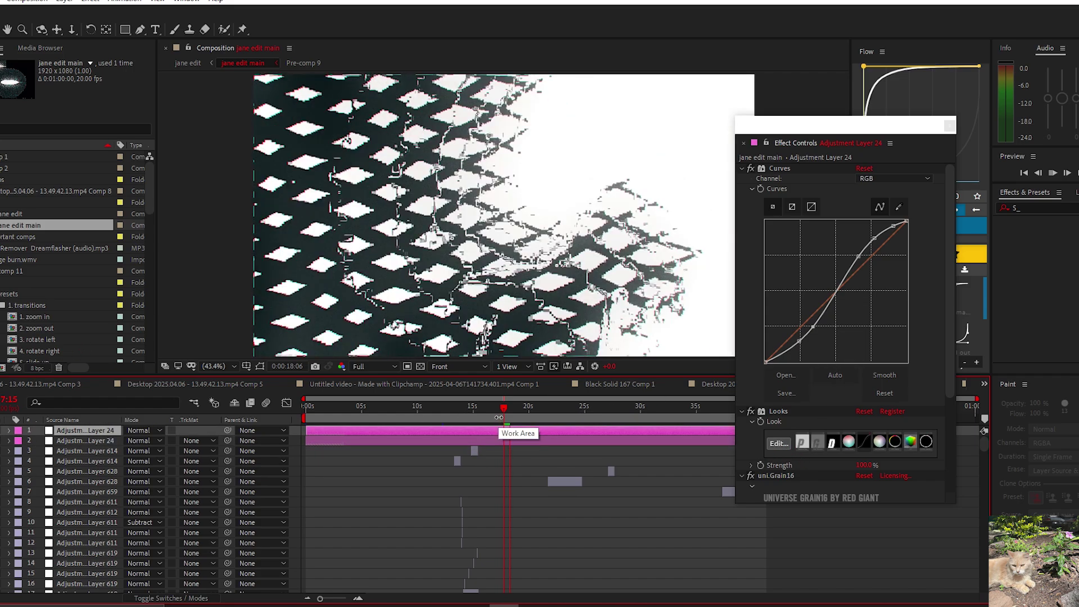
Step: Preview the edit from 0:00:21:03 through the scribble and flicker section to 0:00:22:19
{"action": "left_click_drag", "start_coordinate": [507, 413], "coordinate": [542, 408]}
{"action": "key", "text": "Page_Down"}
{"action": "key", "text": "Page_Down"}
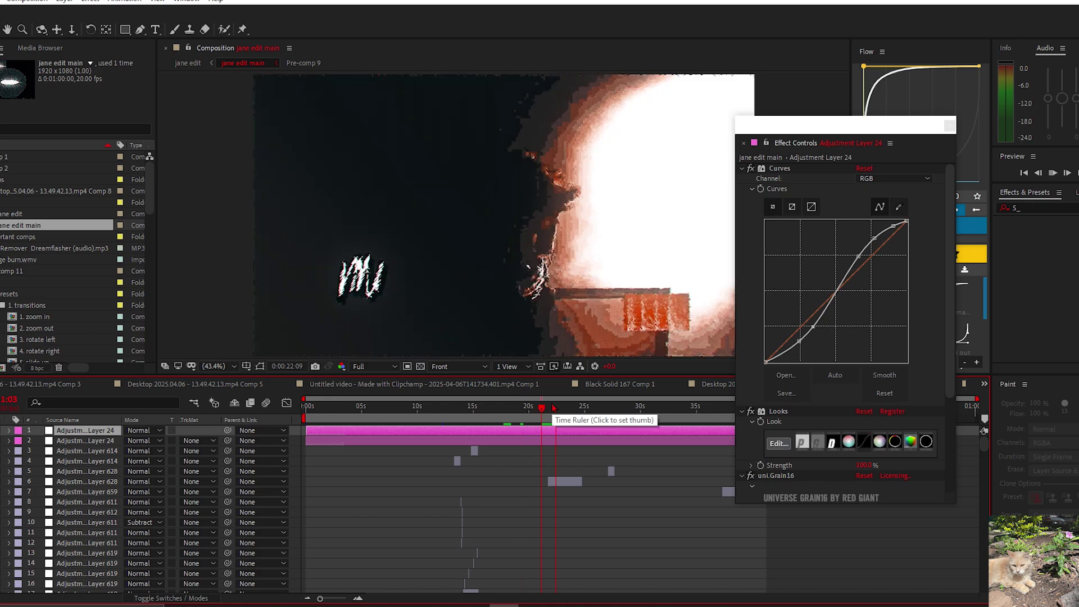
{"action": "key", "text": "Page_Down"}
{"action": "key", "text": "Page_Down"}
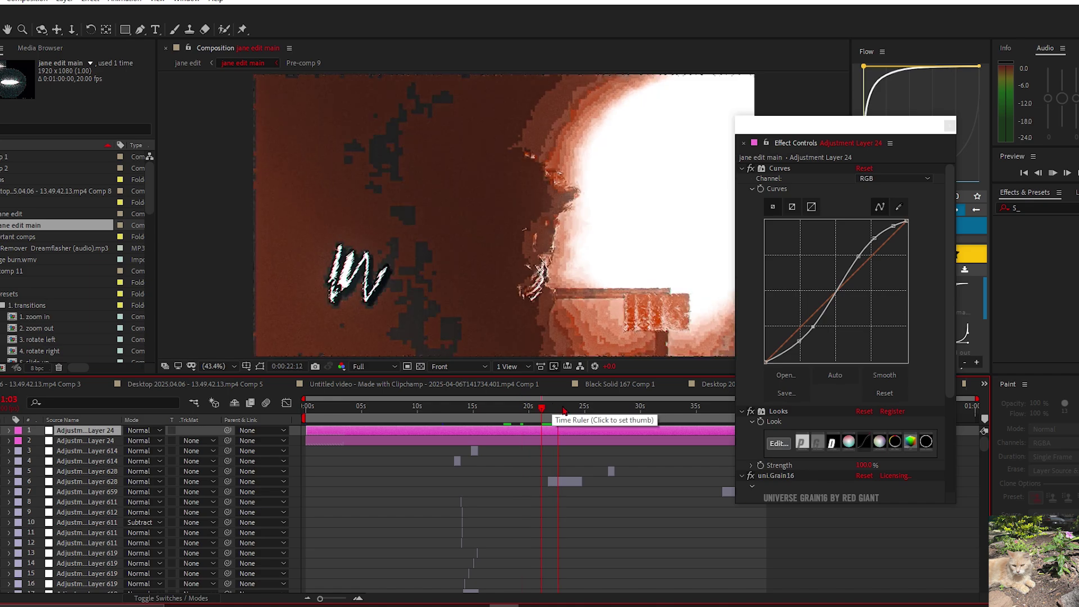
{"action": "key", "text": "Page_Down"}
{"action": "key", "text": "Page_Down"}
{"action": "key", "text": "Page_Down"}
{"action": "key", "text": "Page_Down"}
{"action": "key", "text": "Page_Down"}
{"action": "key", "text": "Page_Down"}
{"action": "key", "text": "Page_Down"}
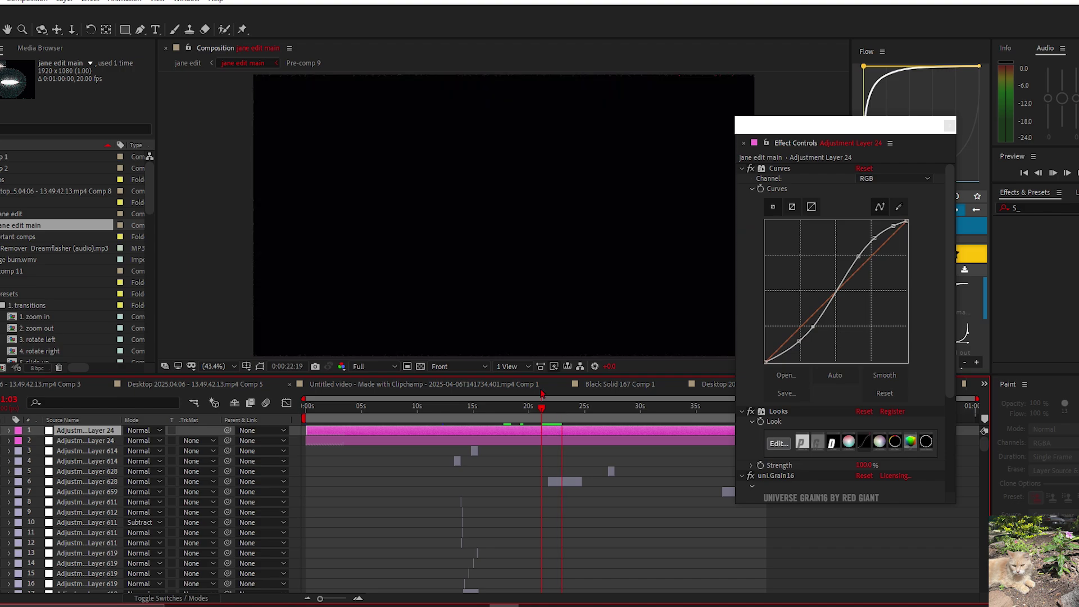
Step: At 0:00:22:10, toggle Chromatic Aberration in the top Adjustment Layer 24's Looks, disable the Maxine LUT and apply the look
{"action": "left_click", "coordinate": [550, 408]}
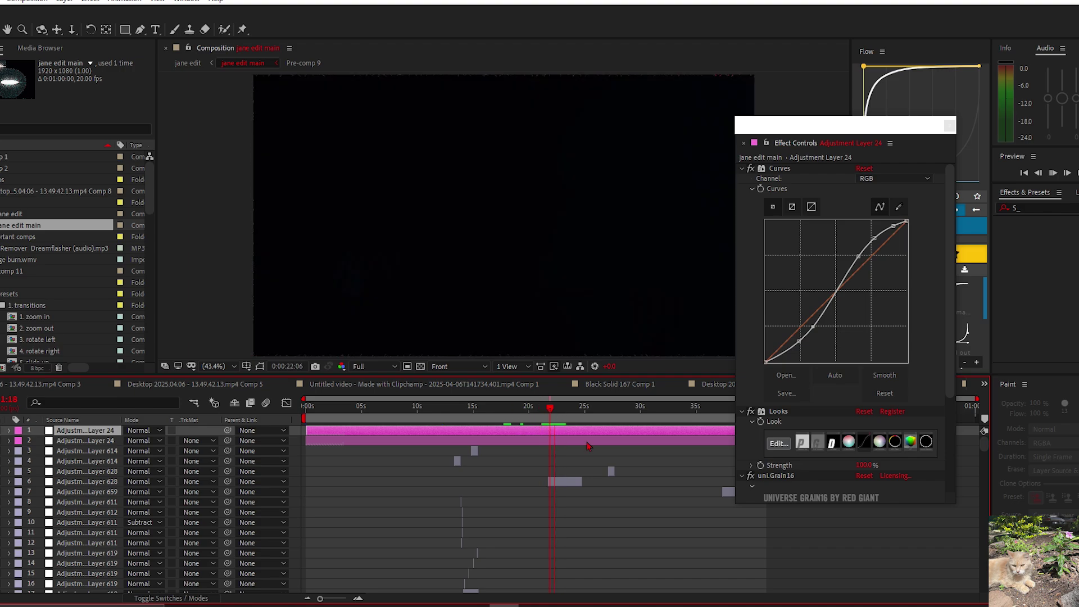
{"action": "left_click", "coordinate": [557, 407]}
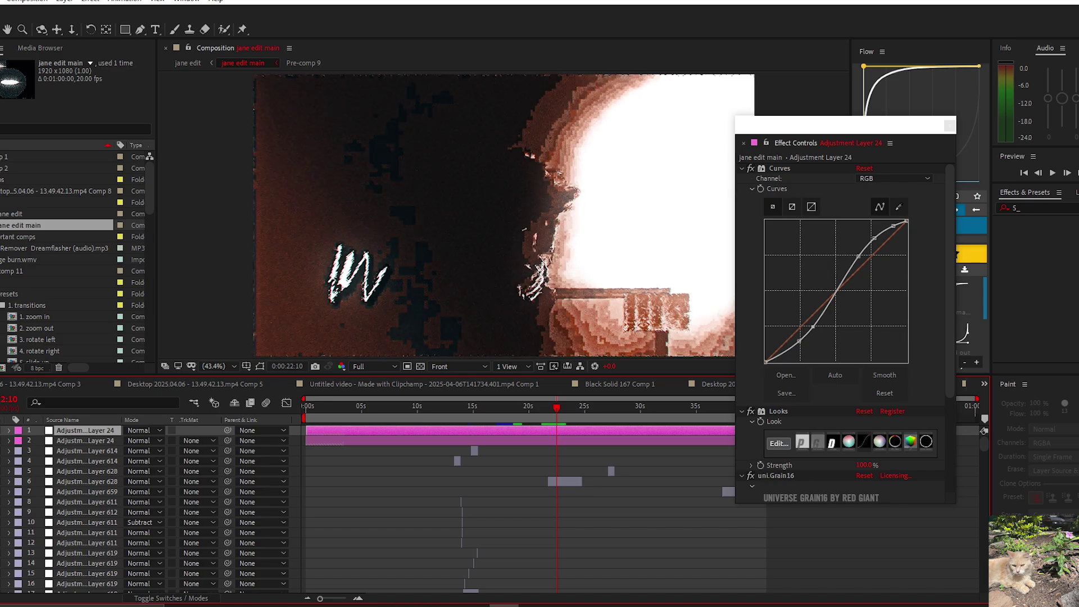
{"action": "left_click", "coordinate": [779, 444]}
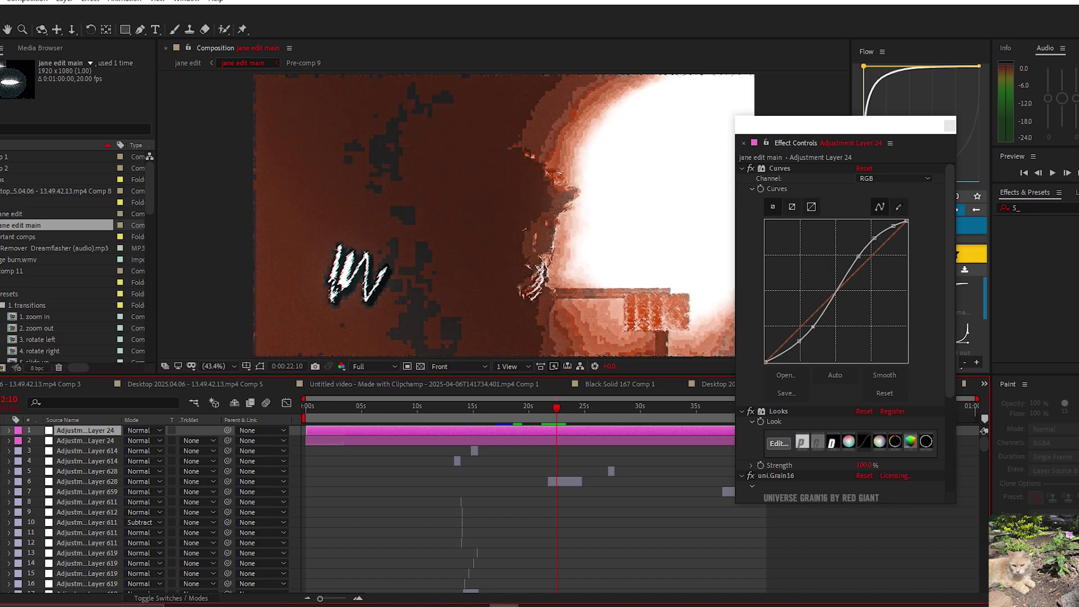
{"action": "left_click", "coordinate": [948, 459]}
{"action": "left_click", "coordinate": [949, 459]}
{"action": "left_click", "coordinate": [949, 459]}
{"action": "left_click", "coordinate": [949, 459]}
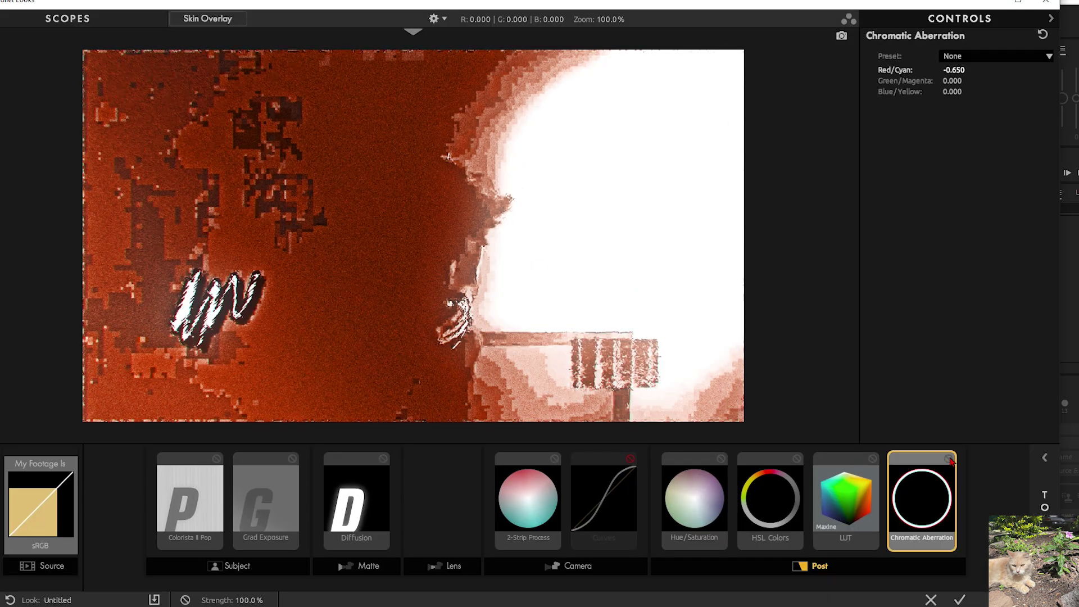
{"action": "left_click", "coordinate": [872, 459]}
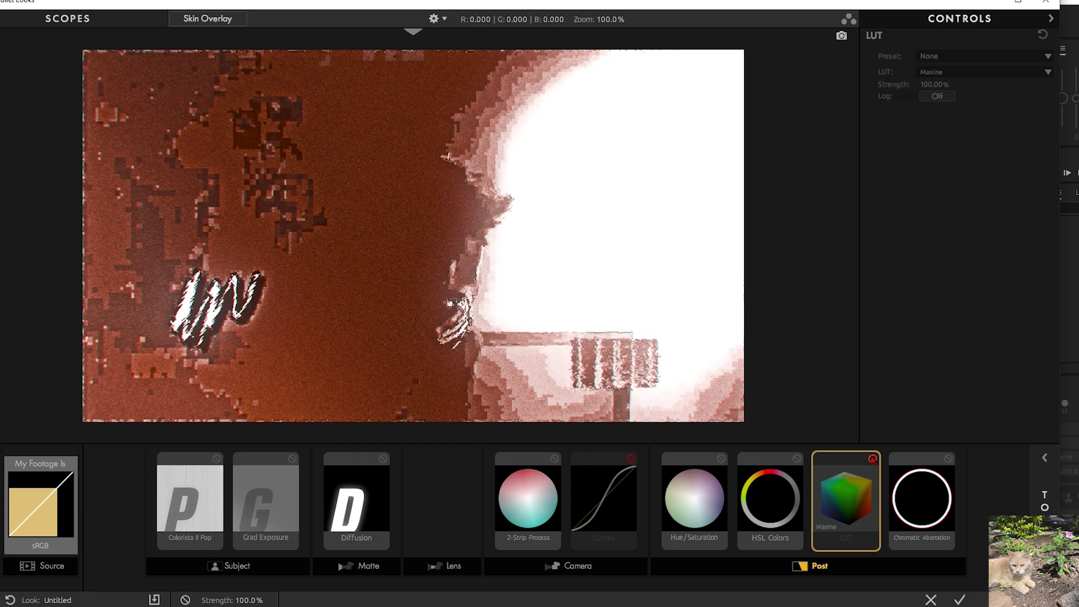
{"action": "left_click", "coordinate": [964, 597]}
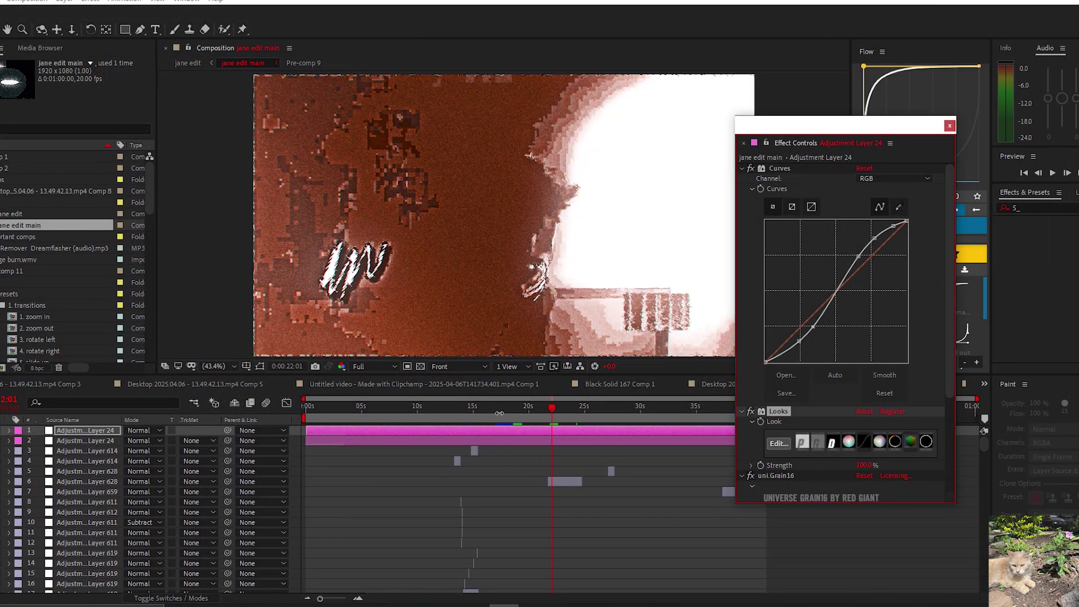
Step: Review the frames at 0:00:14:00, 0:00:10:13 and 0:00:11:12 along with the layers around them
{"action": "left_click", "coordinate": [462, 410]}
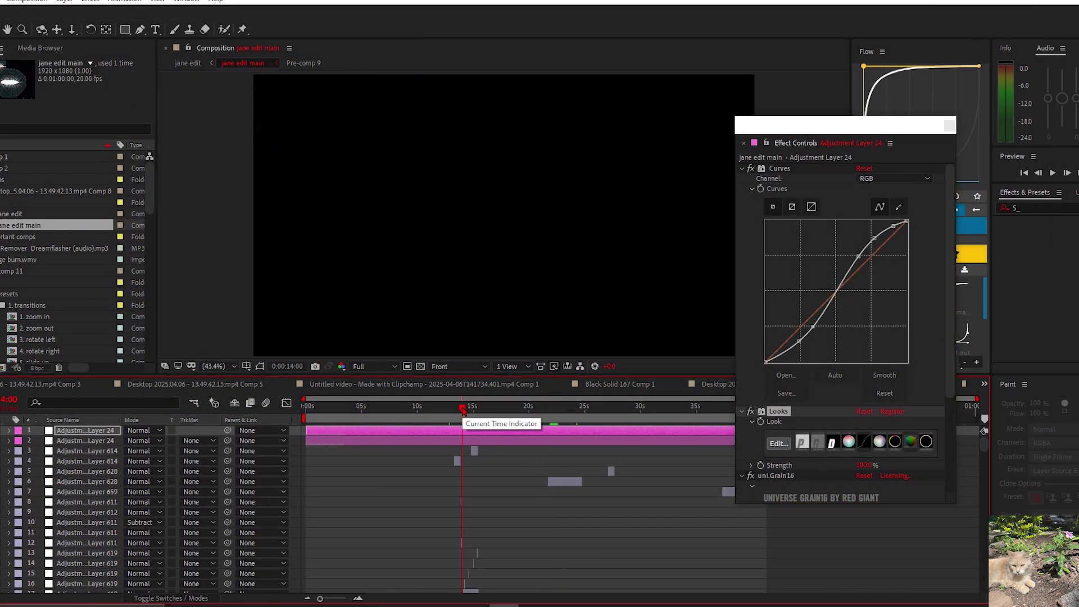
{"action": "mouse_move", "coordinate": [462, 410]}
{"action": "left_mouse_down"}
{"action": "mouse_move", "coordinate": [408, 416]}
{"action": "mouse_move", "coordinate": [482, 416]}
{"action": "left_mouse_up"}
{"action": "key", "text": "equal"}
{"action": "key", "text": "equal"}
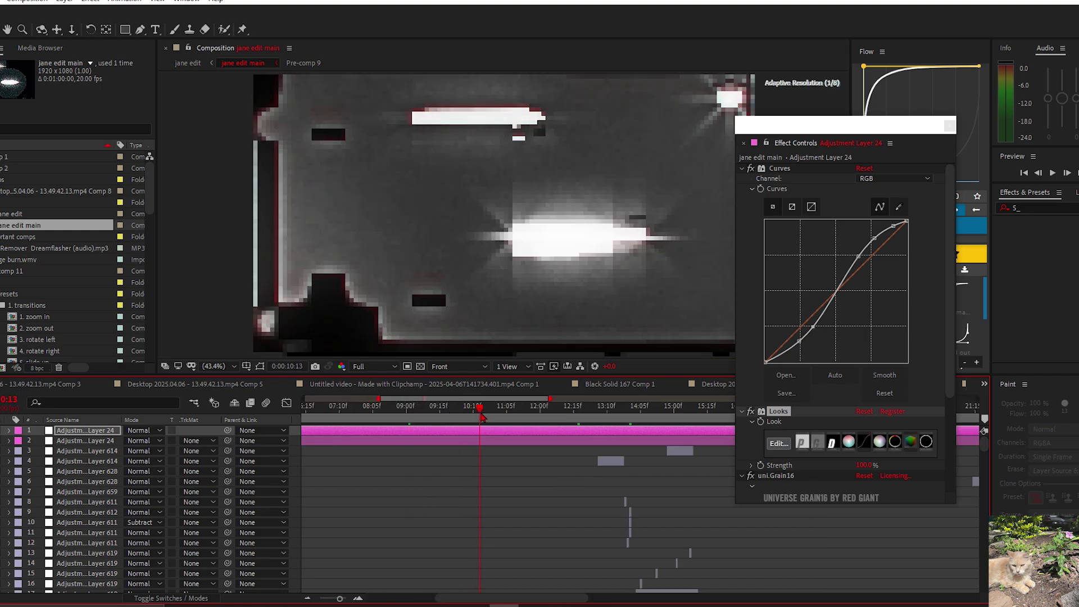
{"action": "scroll", "coordinate": [509, 471], "scroll_direction": "down", "scroll_amount": 6}
{"action": "left_click", "coordinate": [522, 412]}
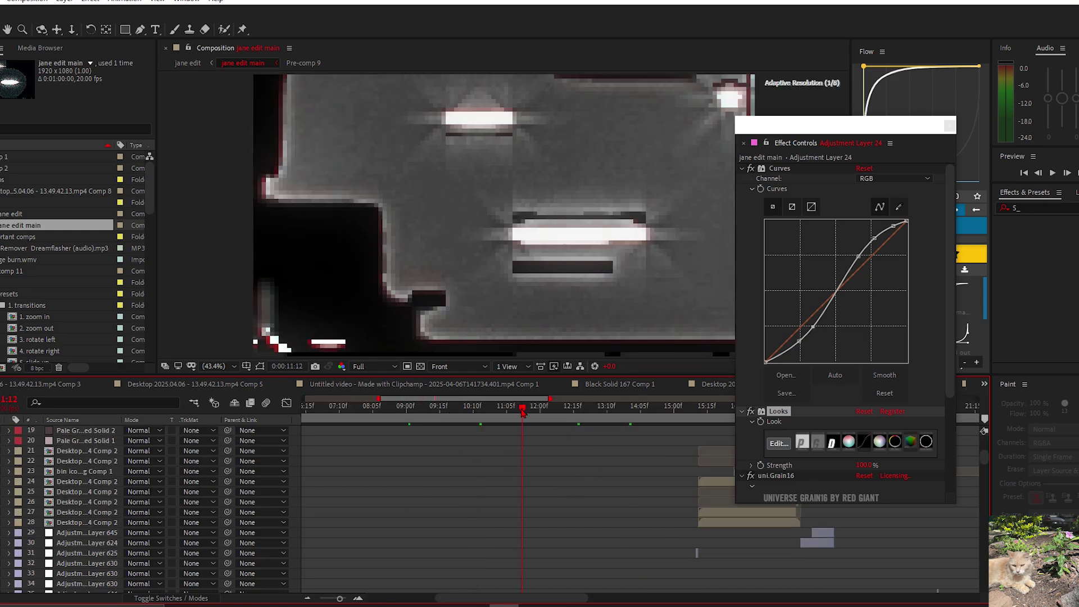
{"action": "scroll", "coordinate": [317, 115], "scroll_direction": "up", "scroll_amount": 9}
{"action": "scroll", "coordinate": [331, 170], "scroll_direction": "down", "scroll_amount": 7}
Step: Switch off Chromatic Aberration in the top Adjustment Layer 24's Looks to compare the timer frame without it
{"action": "left_click", "coordinate": [779, 444]}
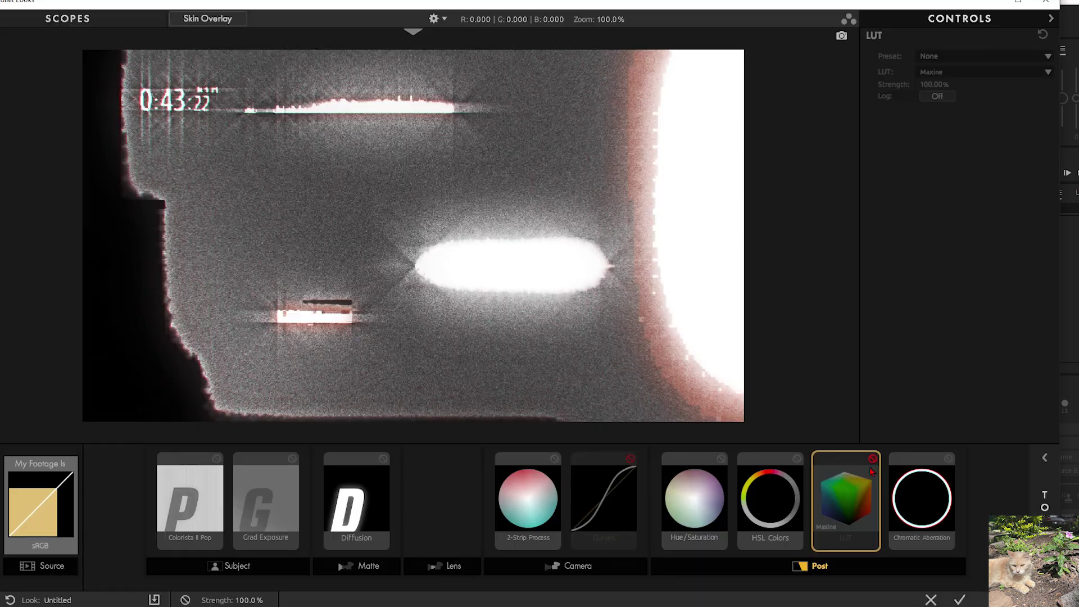
{"action": "left_click", "coordinate": [948, 460]}
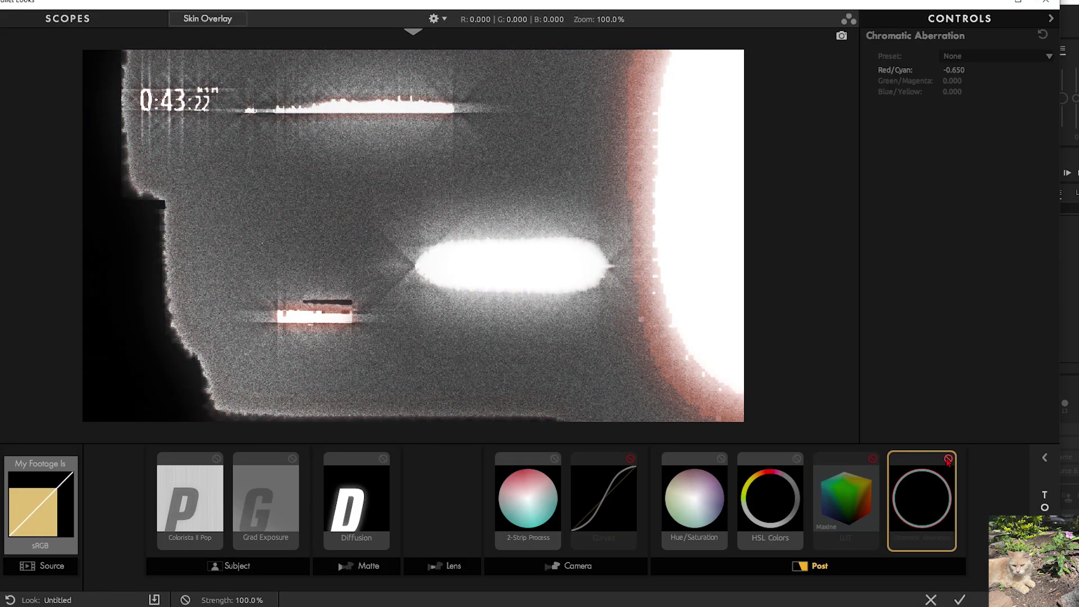
{"action": "left_click", "coordinate": [959, 599]}
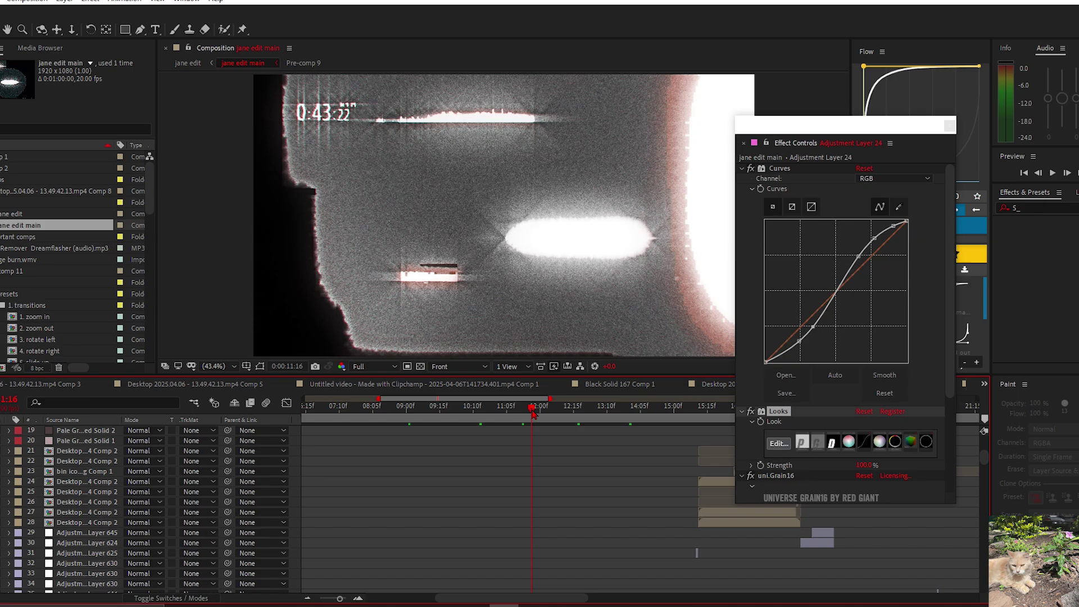
Step: Step through the frames from 0:00:11:17 and preview the double asterisk section around 0:00:12:03
{"action": "left_click_drag", "start_coordinate": [532, 407], "coordinate": [535, 414]}
{"action": "left_click_drag", "start_coordinate": [562, 471], "coordinate": [506, 365]}
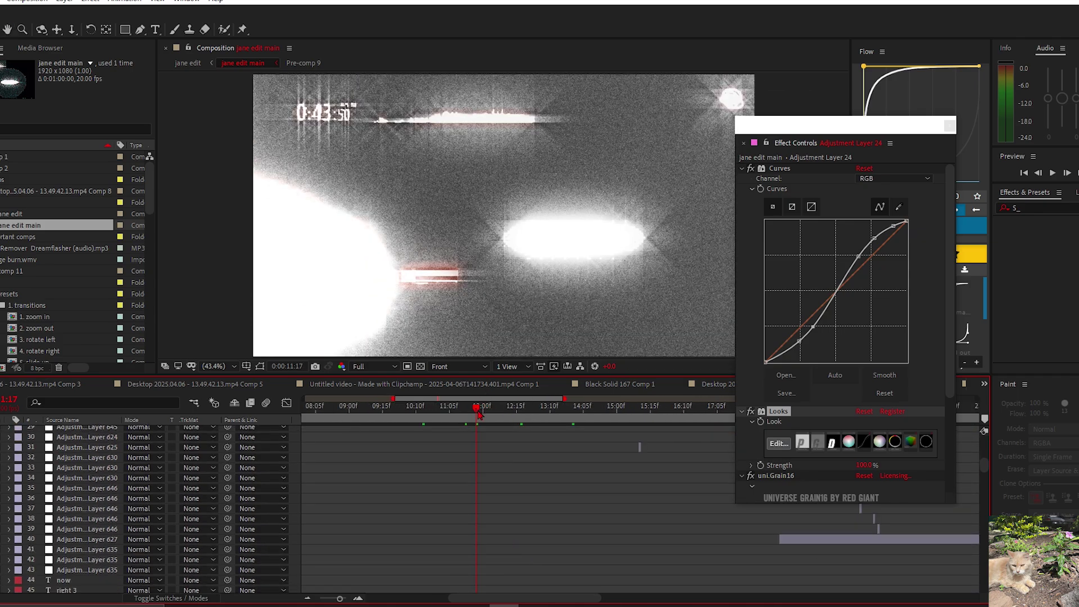
{"action": "left_click_drag", "start_coordinate": [477, 412], "coordinate": [487, 413]}
{"action": "scroll", "coordinate": [487, 427], "scroll_direction": "down", "scroll_amount": 8}
{"action": "scroll", "coordinate": [487, 413], "scroll_direction": "down", "scroll_amount": 5}
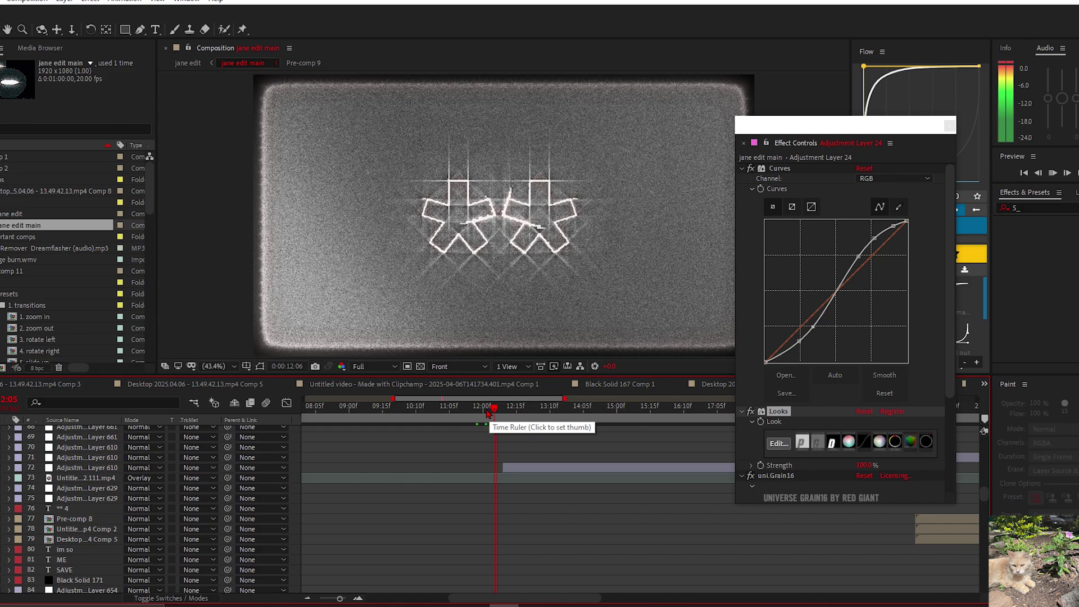
{"action": "left_click", "coordinate": [488, 413]}
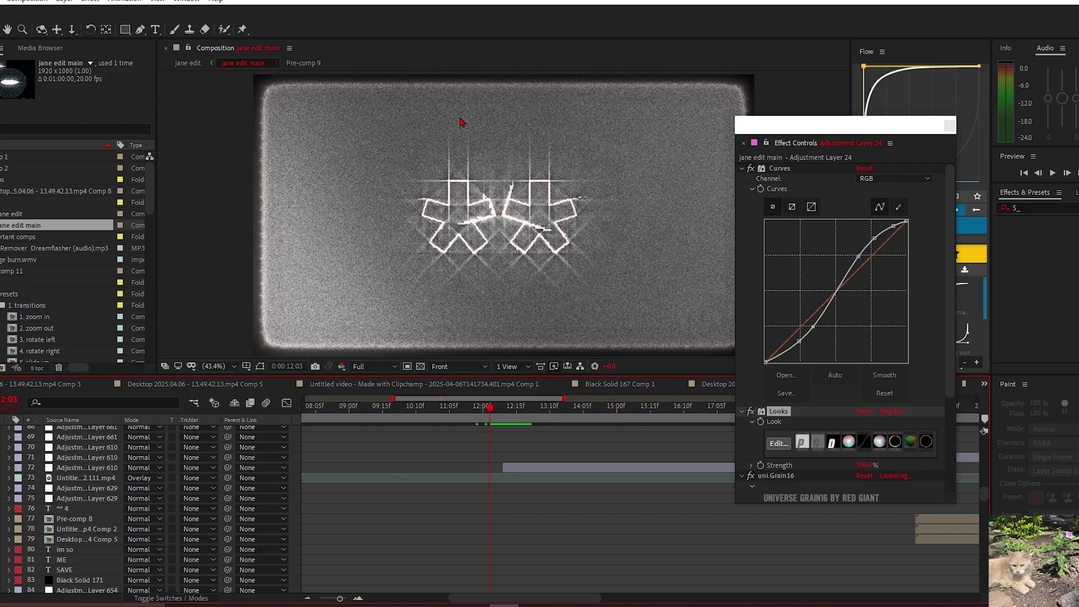
Step: Move the effect settings clear of the composition view and inspect the frame at 0:00:12:03 at 100% zoom
{"action": "left_click_drag", "start_coordinate": [822, 125], "coordinate": [864, 121]}
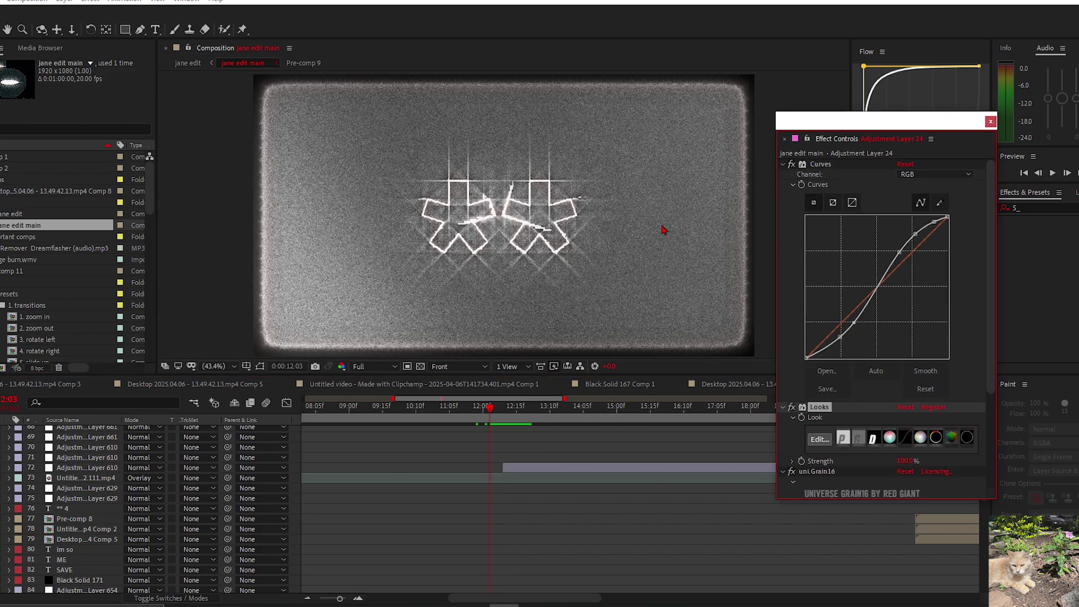
{"action": "scroll", "coordinate": [663, 229], "scroll_direction": "up", "scroll_amount": 4}
{"action": "scroll", "coordinate": [665, 233], "scroll_direction": "down", "scroll_amount": 3}
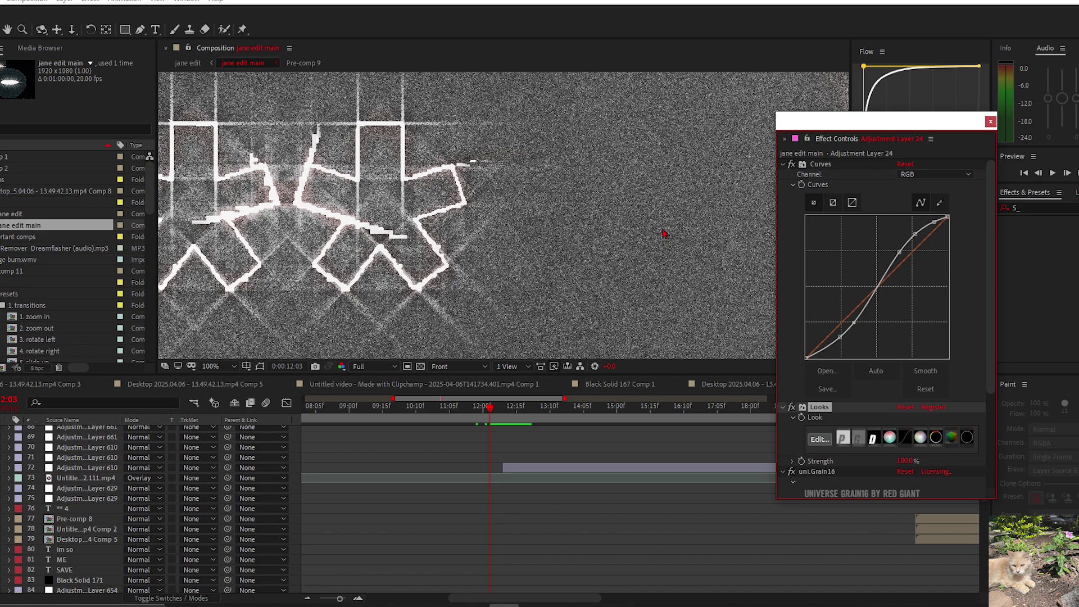
{"action": "scroll", "coordinate": [663, 231], "scroll_direction": "down", "scroll_amount": 1}
{"action": "left_click", "coordinate": [373, 366]}
{"action": "key", "text": "shift+slash"}
Step: Inspect the red/cyan Chromatic Aberration in Adjustment Layer 24's Looks up close at 400% zoom
{"action": "left_click", "coordinate": [826, 444]}
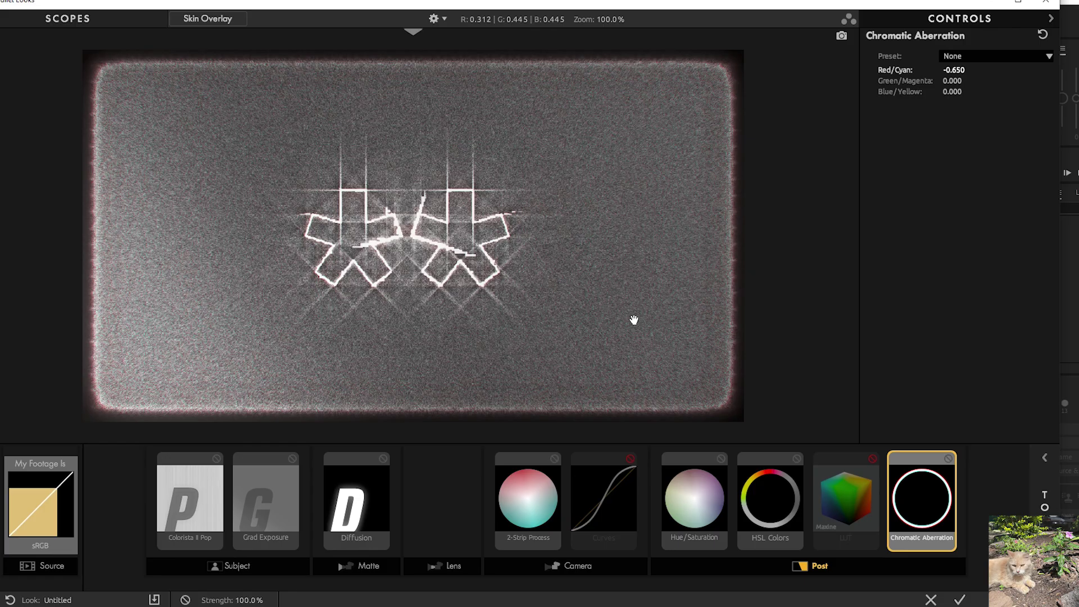
{"action": "scroll", "coordinate": [634, 320], "scroll_direction": "up", "scroll_amount": 1}
{"action": "scroll", "coordinate": [634, 320], "scroll_direction": "up", "scroll_amount": 2}
{"action": "scroll", "coordinate": [634, 320], "scroll_direction": "down", "scroll_amount": 4}
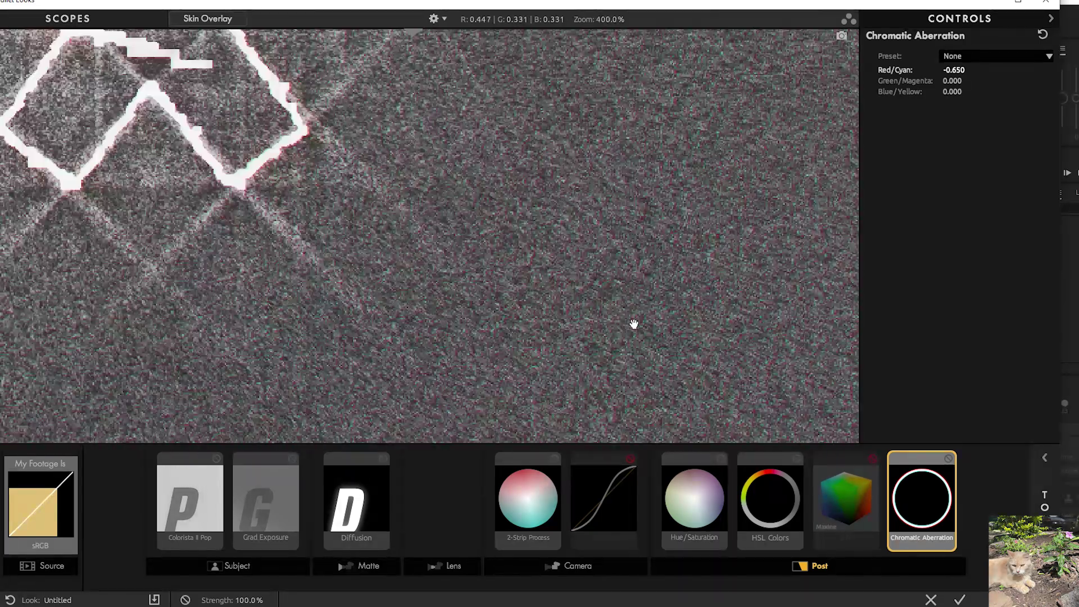
{"action": "left_click", "coordinate": [848, 506]}
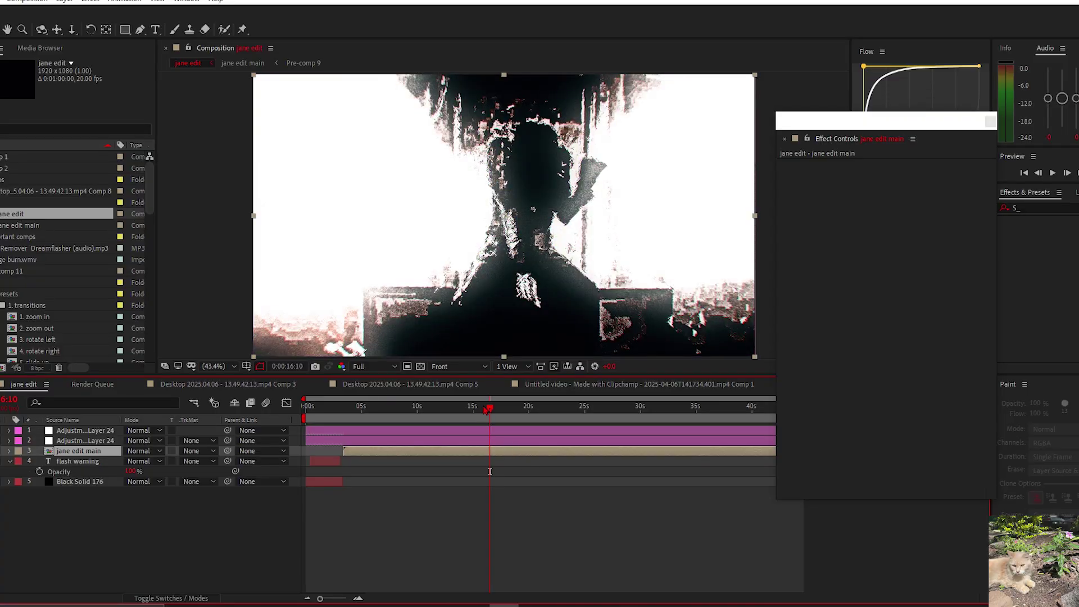
Step: Open jane edit main from jane edit, show the Pre-compose options for all its layers and cancel them
{"action": "left_click_drag", "start_coordinate": [486, 410], "coordinate": [314, 410]}
{"action": "double_click", "coordinate": [413, 451]}
{"action": "left_click", "coordinate": [517, 434]}
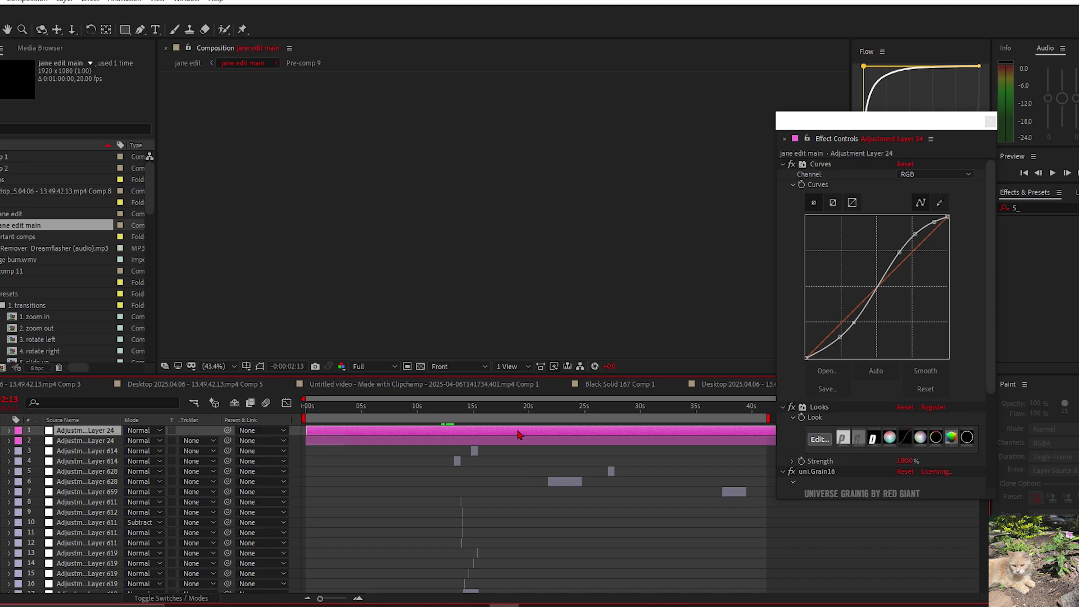
{"action": "key", "text": "ctrl+a"}
{"action": "key", "text": "ctrl+shift+c"}
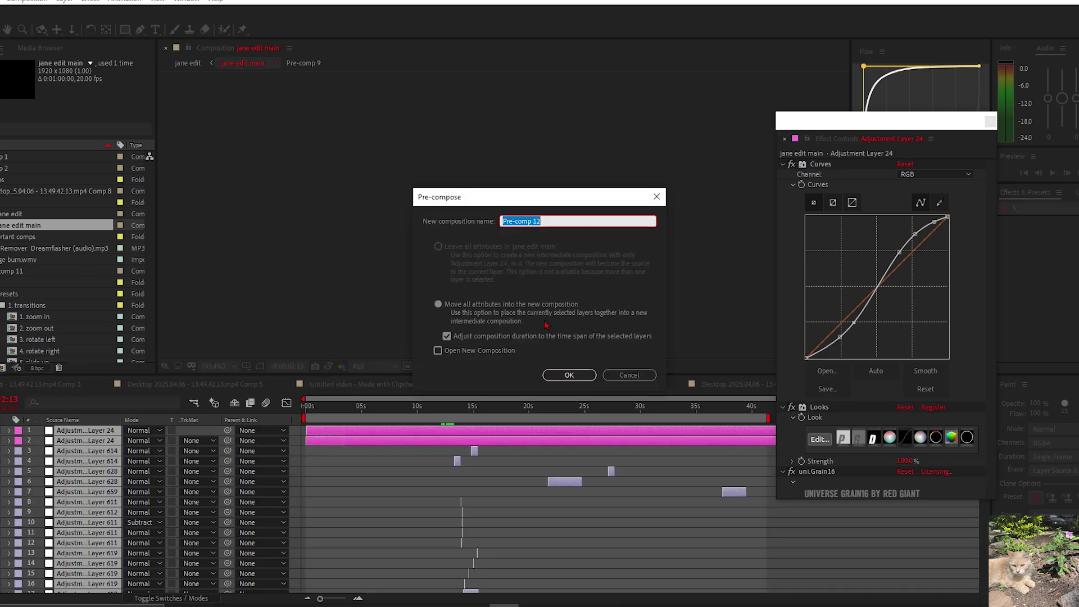
{"action": "key", "text": "Escape"}
Step: Check jane edit at 0:00:04:00, then reopen jane edit main and show its top Adjustment Layer 24's effects at 0:00:04:11
{"action": "double_click", "coordinate": [53, 213]}
{"action": "left_click_drag", "start_coordinate": [350, 409], "coordinate": [368, 463]}
{"action": "left_click", "coordinate": [371, 451]}
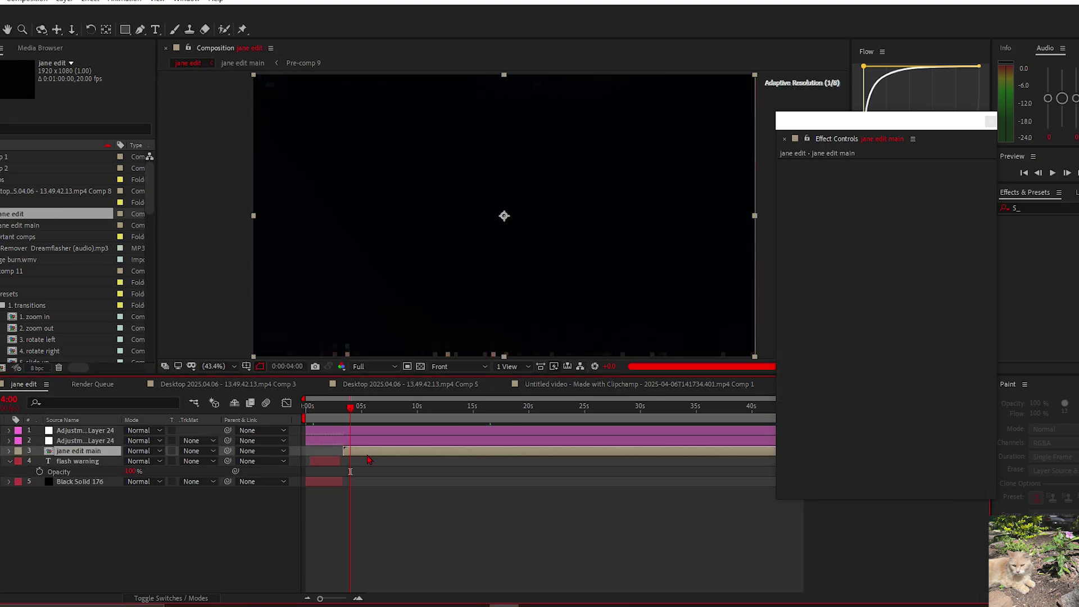
{"action": "left_click", "coordinate": [395, 406]}
{"action": "double_click", "coordinate": [59, 450]}
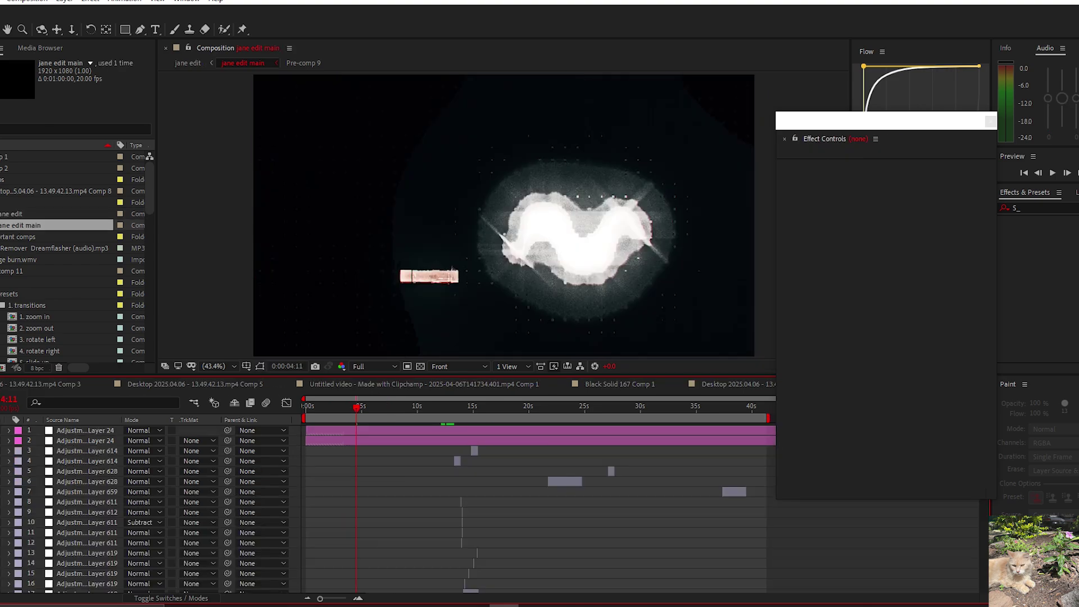
{"action": "left_click", "coordinate": [74, 431]}
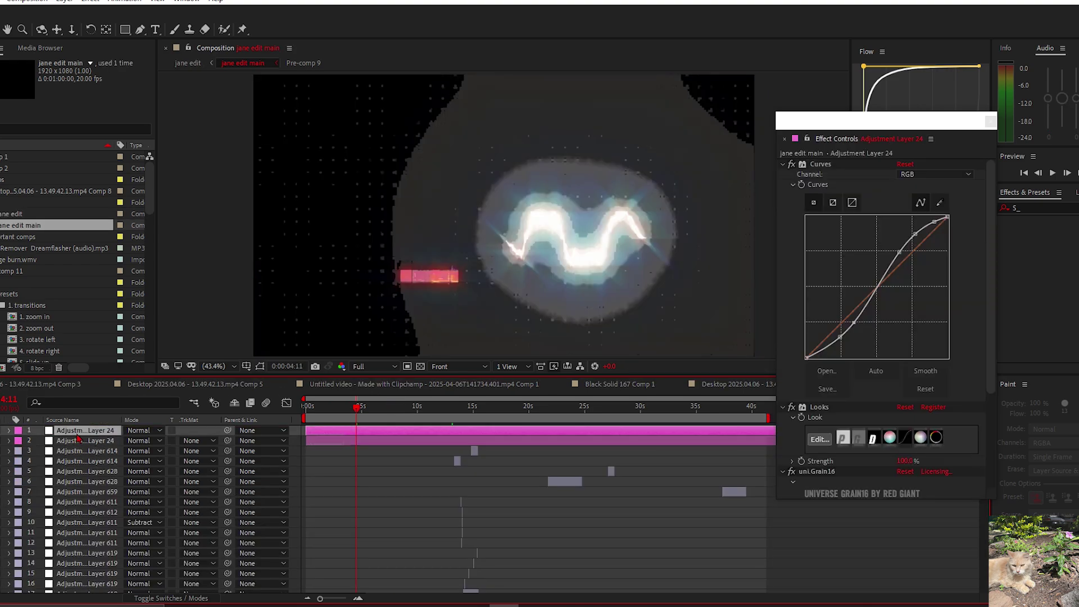
Step: Return from jane edit main to jane edit and look over the flash warning intro and its layers at 0:00:00:14
{"action": "left_click", "coordinate": [77, 440]}
{"action": "double_click", "coordinate": [14, 214]}
{"action": "left_click_drag", "start_coordinate": [395, 407], "coordinate": [314, 400]}
{"action": "left_click", "coordinate": [326, 461]}
{"action": "left_click", "coordinate": [351, 480]}
{"action": "left_click", "coordinate": [358, 453]}
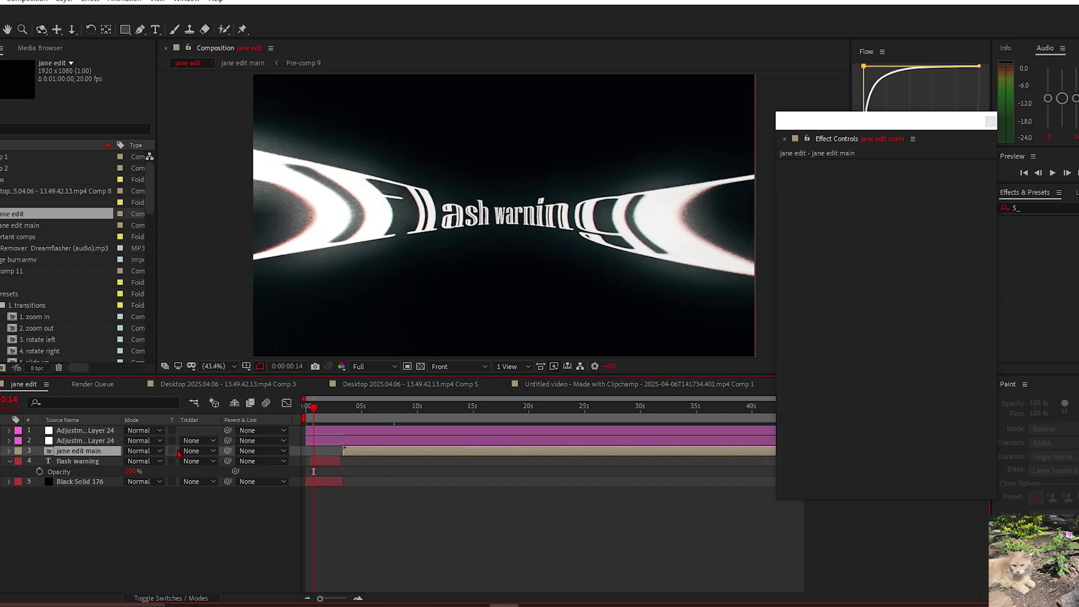
{"action": "right_click", "coordinate": [176, 452]}
{"action": "mouse_move", "coordinate": [204, 459]}
{"action": "left_click", "coordinate": [297, 437]}
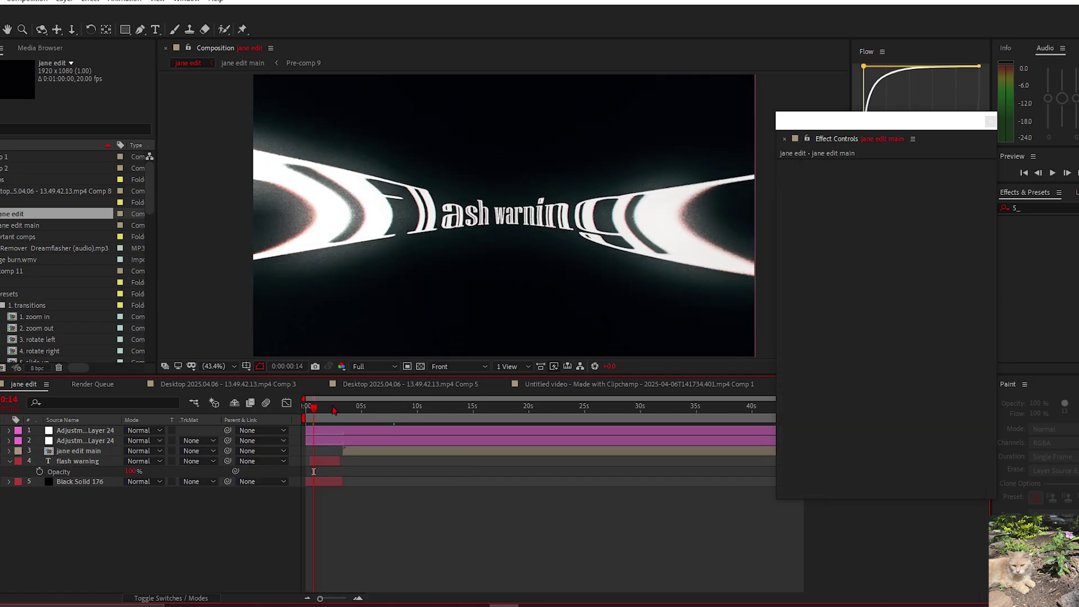
Step: Examine the flash warning text layer's effects at 0:00:01:15, from Optics Compensation down to Chromatic Aberration
{"action": "left_click", "coordinate": [329, 461]}
{"action": "mouse_move", "coordinate": [316, 410]}
{"action": "left_mouse_down"}
{"action": "mouse_move", "coordinate": [386, 415]}
{"action": "mouse_move", "coordinate": [371, 425]}
{"action": "mouse_move", "coordinate": [320, 417]}
{"action": "left_mouse_up"}
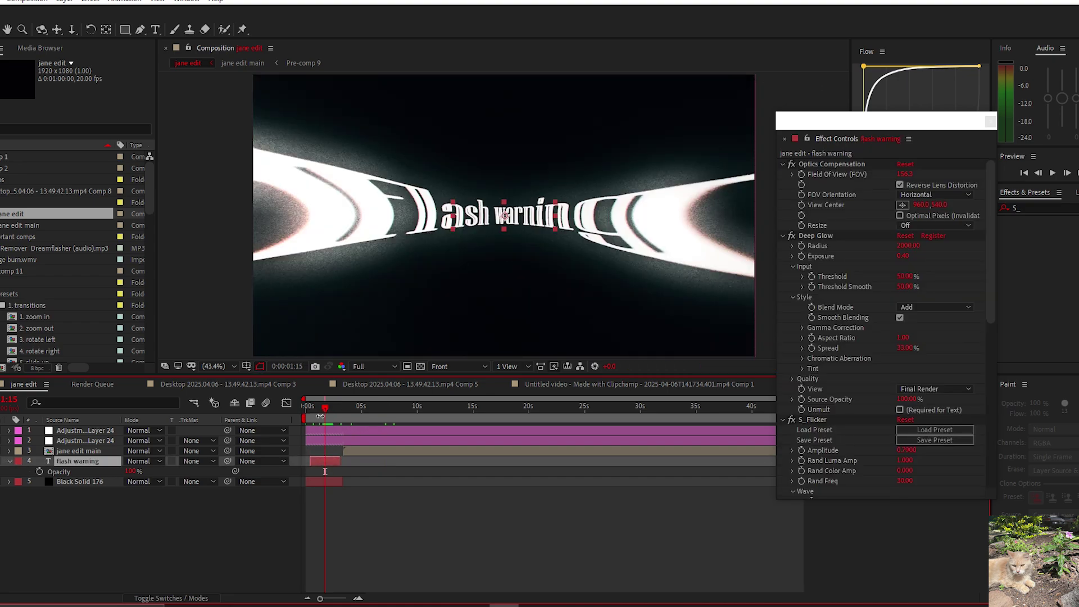
{"action": "left_click", "coordinate": [792, 164]}
{"action": "left_click", "coordinate": [792, 164]}
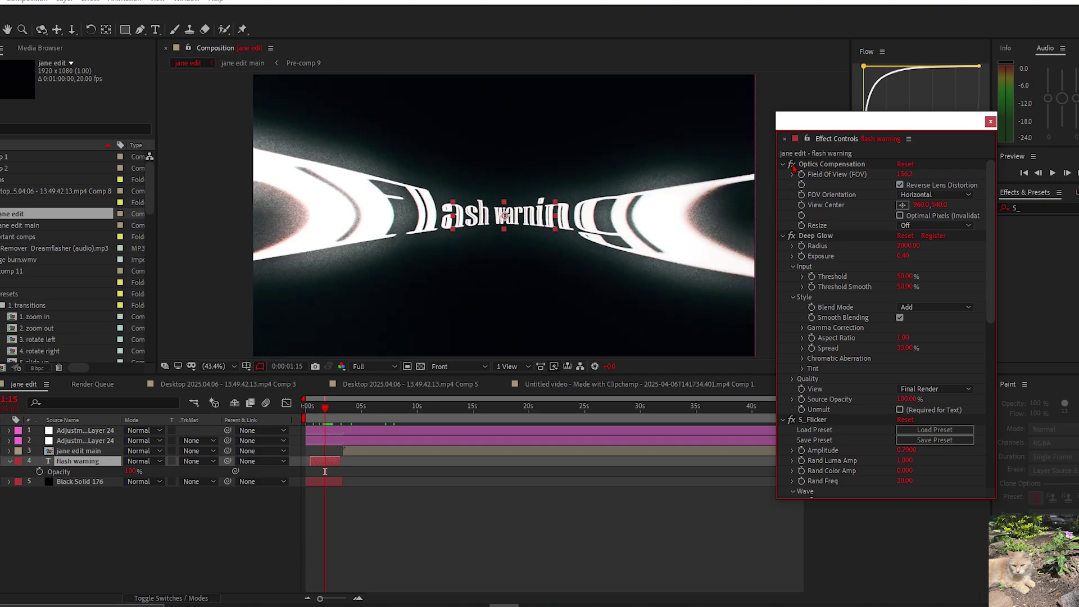
{"action": "scroll", "coordinate": [793, 168], "scroll_direction": "down", "scroll_amount": 10}
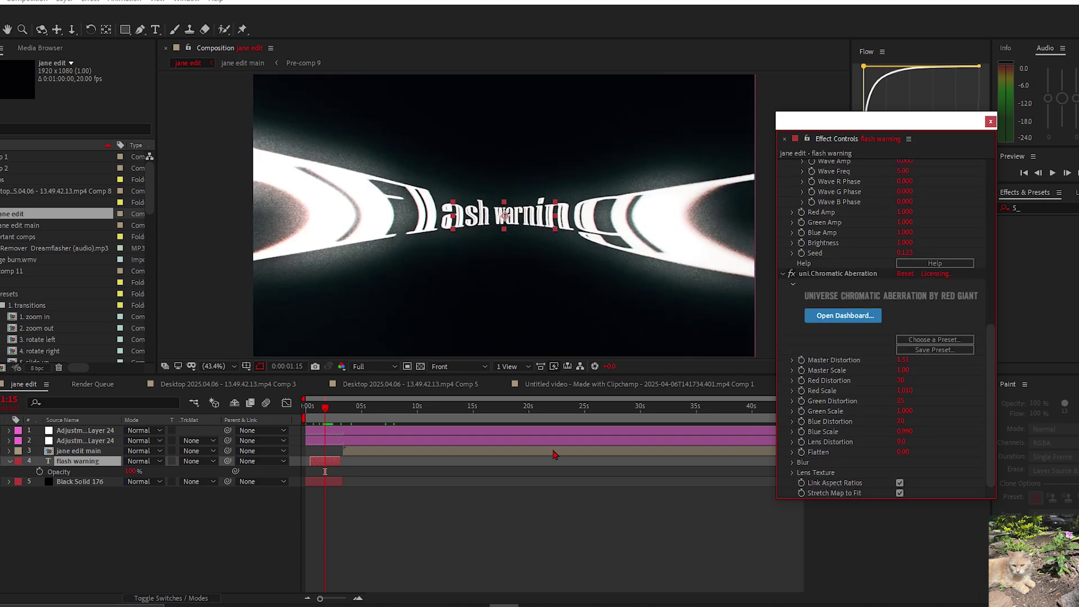
Step: Create a 1920 x 1080 px black solid above jane edit main in jane edit
{"action": "right_click", "coordinate": [222, 451]}
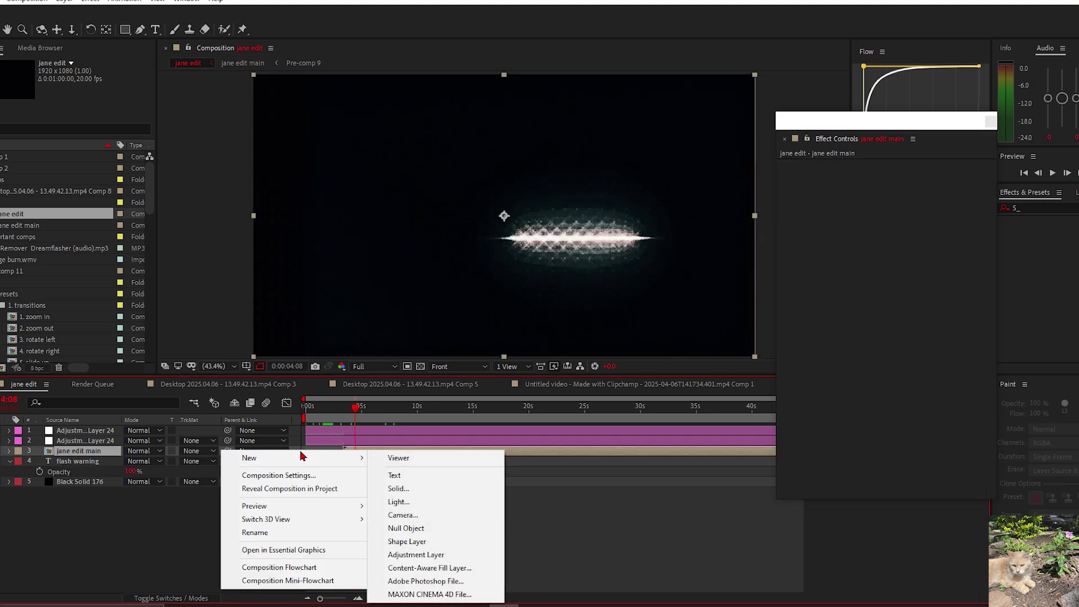
{"action": "mouse_move", "coordinate": [355, 474]}
{"action": "left_click", "coordinate": [398, 489]}
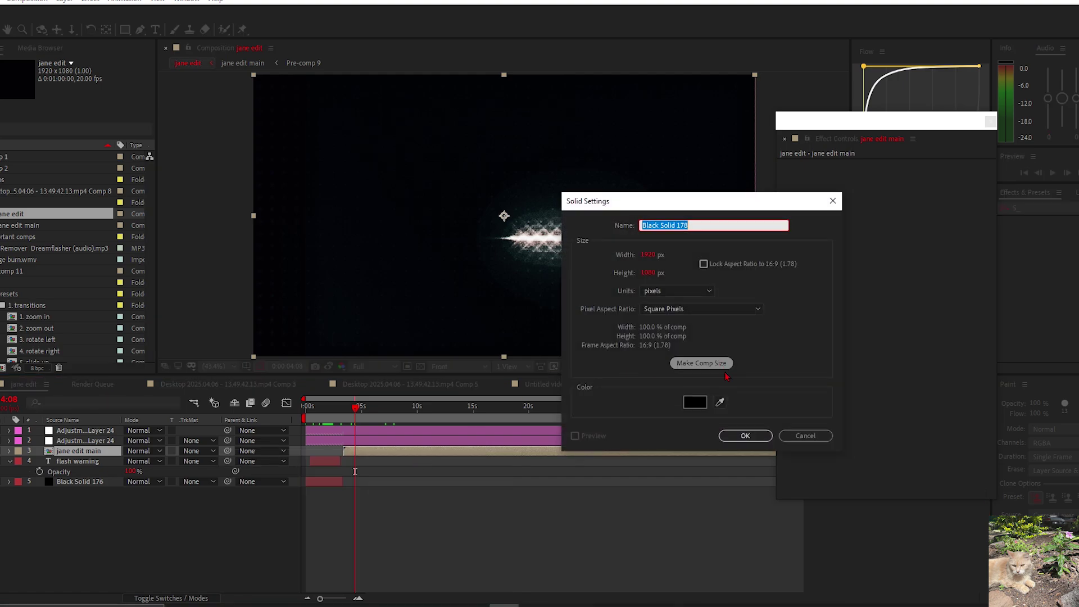
{"action": "left_click", "coordinate": [746, 436]}
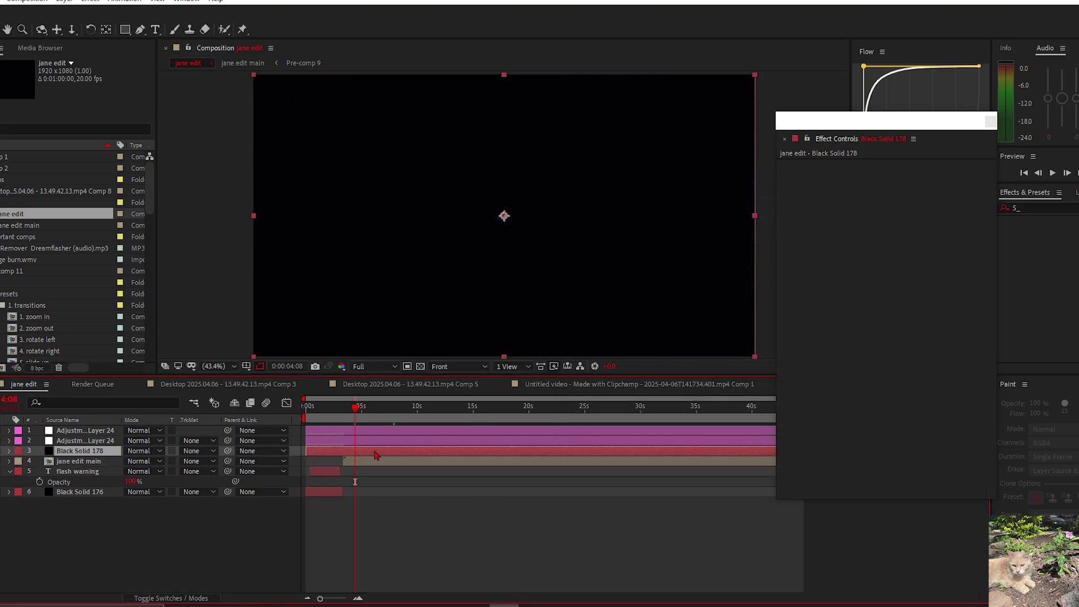
{"action": "key", "text": "ctrl+shift+c"}
{"action": "key", "text": "Escape"}
{"action": "key", "text": "ctrl+shift+d"}
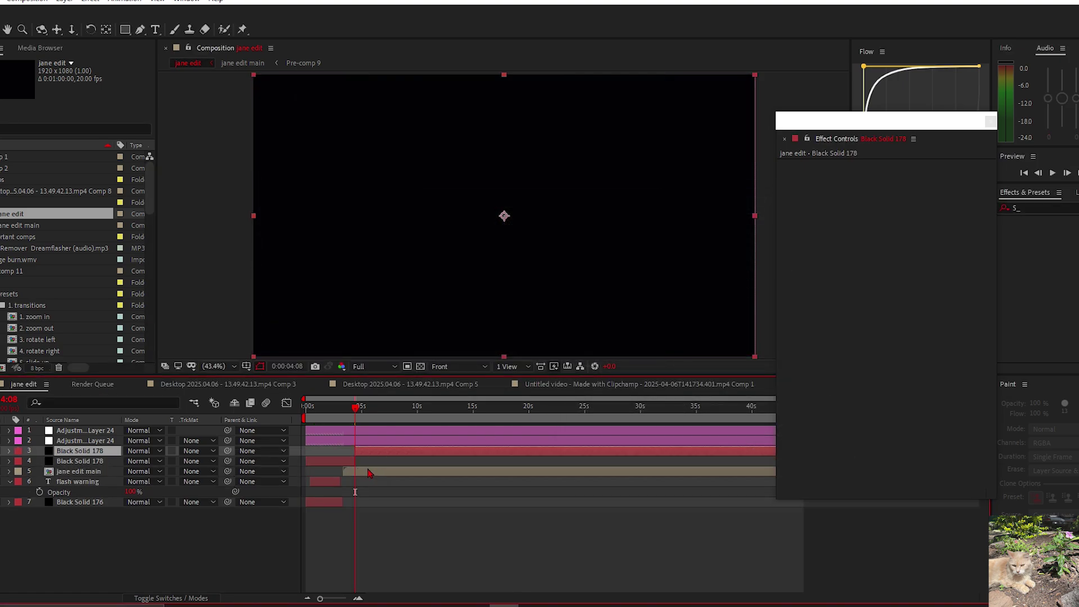
{"action": "key", "text": "ctrl+z"}
Step: Trim the new black solid to start at 0:00:04:08 and apply CC Jaws to it
{"action": "key", "text": "alt+["}
{"action": "left_click", "coordinate": [1034, 208]}
{"action": "type", "text": "cc jaws"}
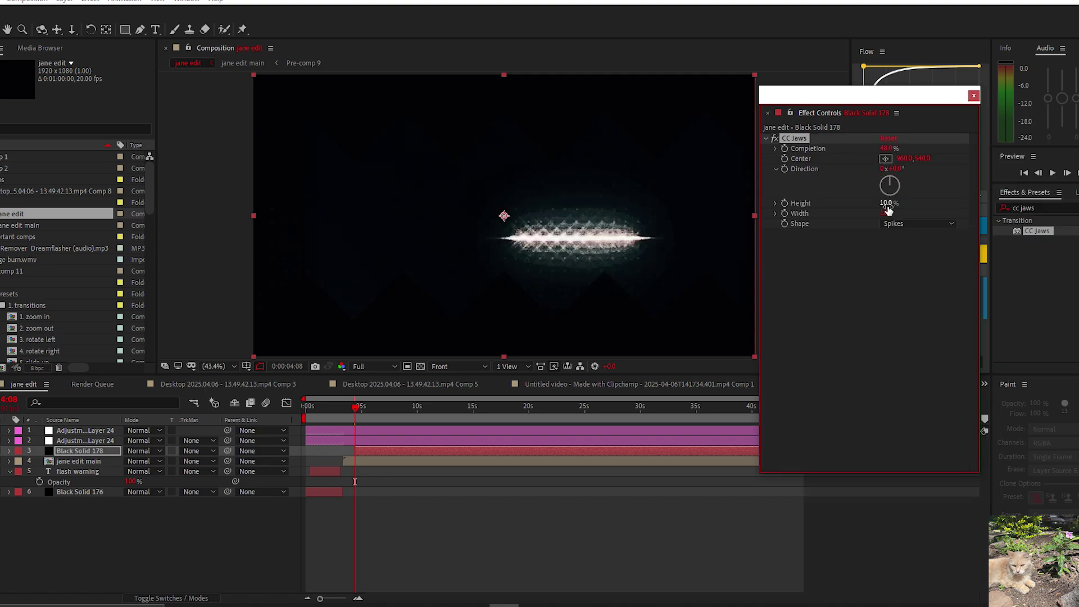
Step: Set CC Jaws Height to 0% and Completion to 93%, and check the bars at 0:00:16:17 and 0:00:18:09
{"action": "left_click_drag", "start_coordinate": [887, 209], "coordinate": [877, 209]}
{"action": "mouse_move", "coordinate": [885, 148]}
{"action": "left_mouse_down"}
{"action": "mouse_move", "coordinate": [908, 149]}
{"action": "mouse_move", "coordinate": [886, 153]}
{"action": "left_mouse_up"}
{"action": "left_click", "coordinate": [494, 406]}
{"action": "left_click", "coordinate": [888, 148]}
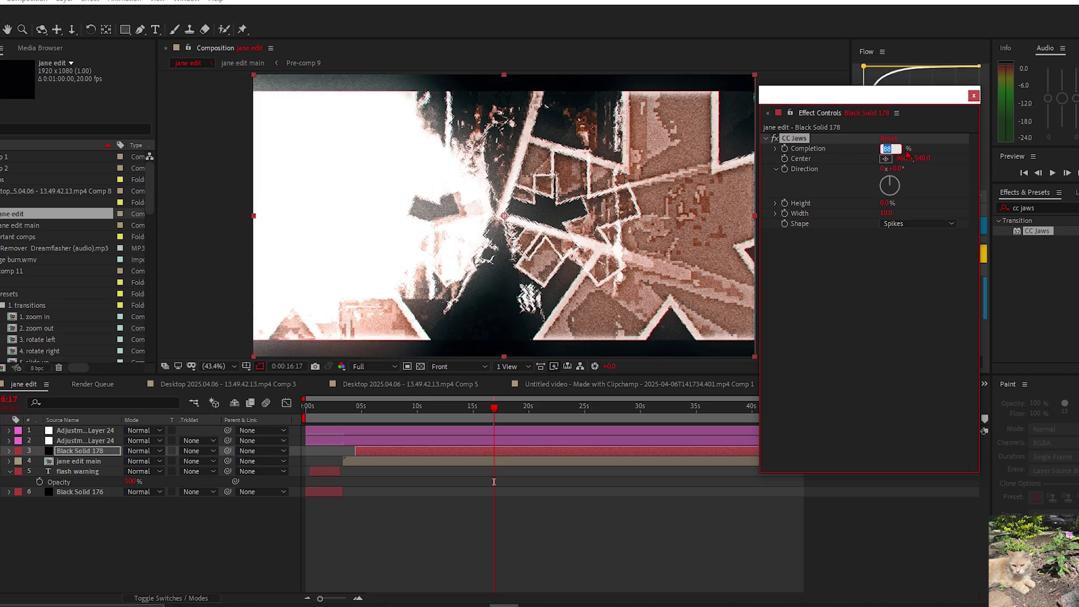
{"action": "type", "text": "93"}
{"action": "key", "text": "Return"}
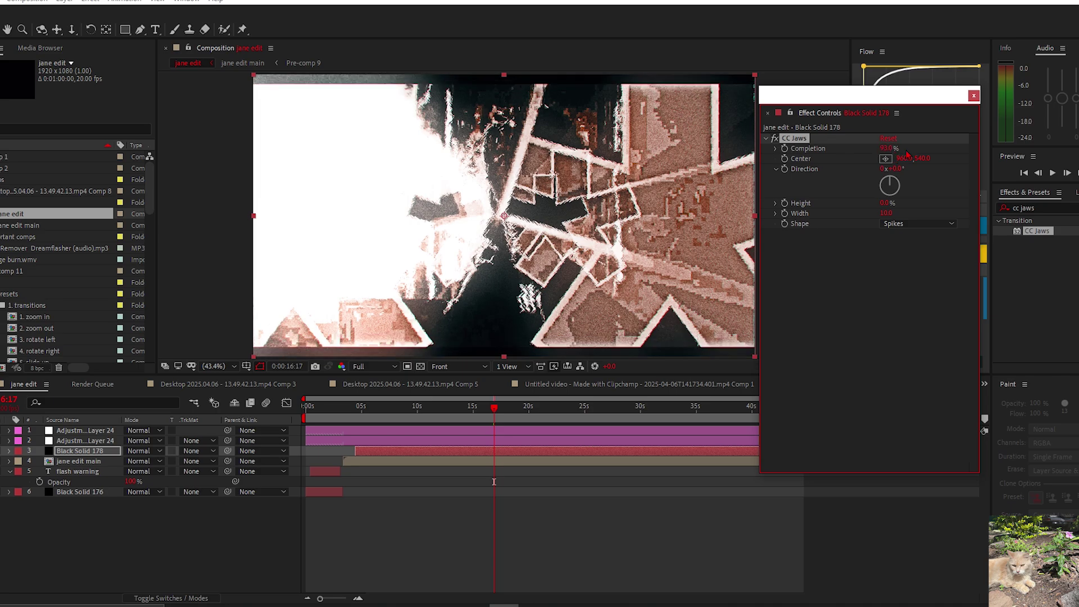
{"action": "left_click", "coordinate": [511, 407]}
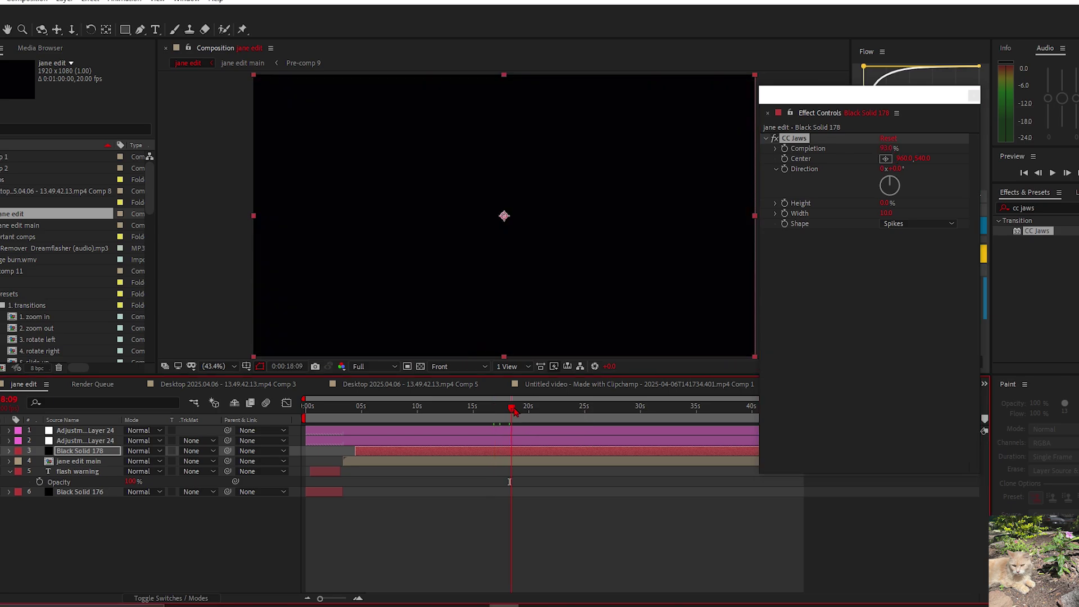
Step: Move the CC Jaws solid to the top of jane edit's layer stack, keeping the effect settings off the composition view
{"action": "left_click_drag", "start_coordinate": [865, 95], "coordinate": [929, 142]}
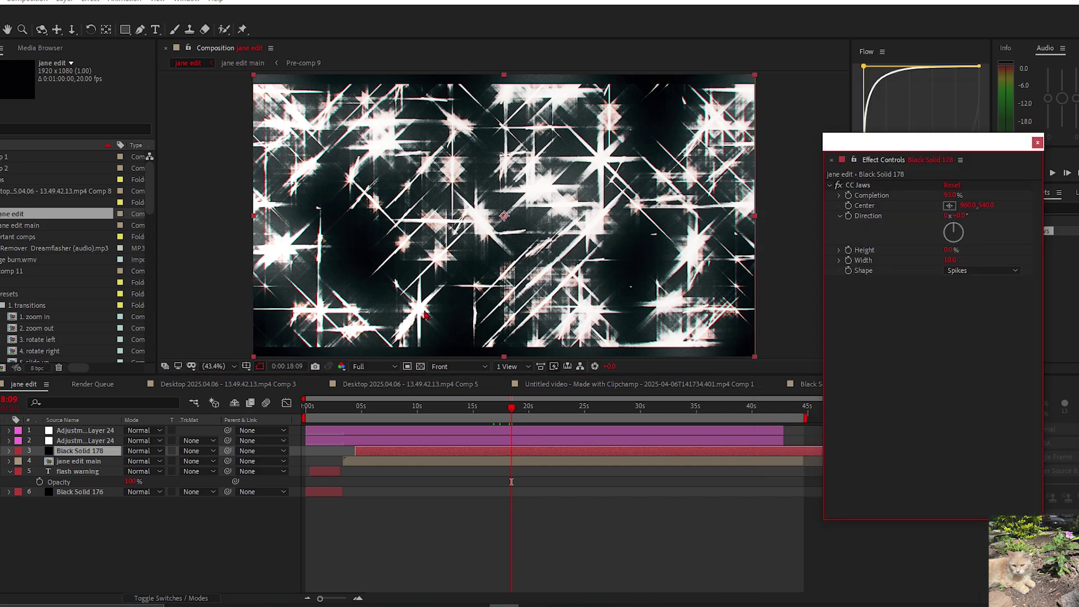
{"action": "left_click_drag", "start_coordinate": [84, 450], "coordinate": [90, 431]}
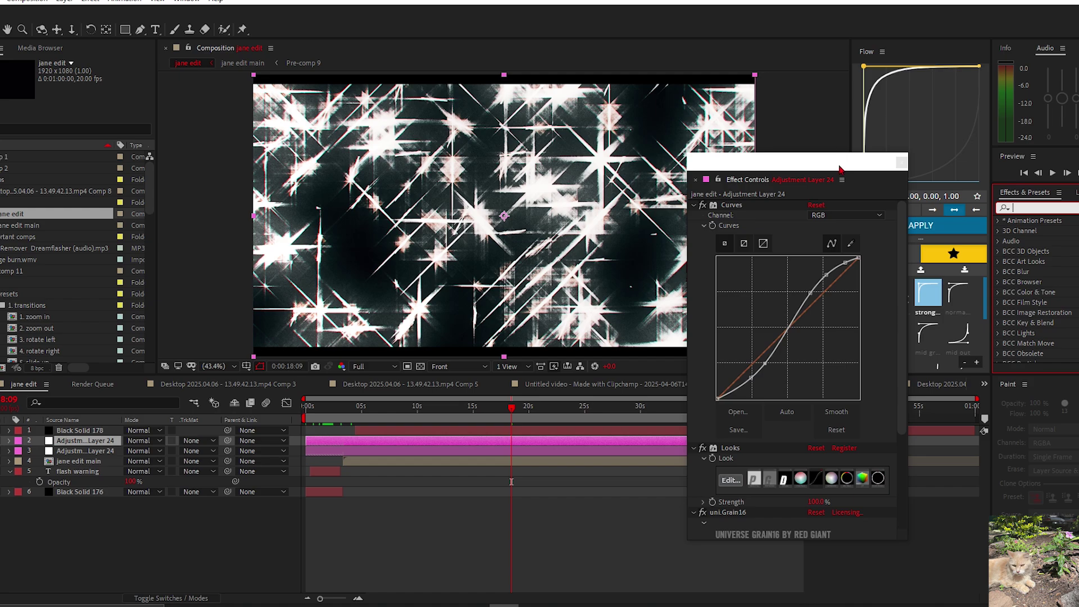
{"action": "left_click_drag", "start_coordinate": [839, 169], "coordinate": [916, 150]}
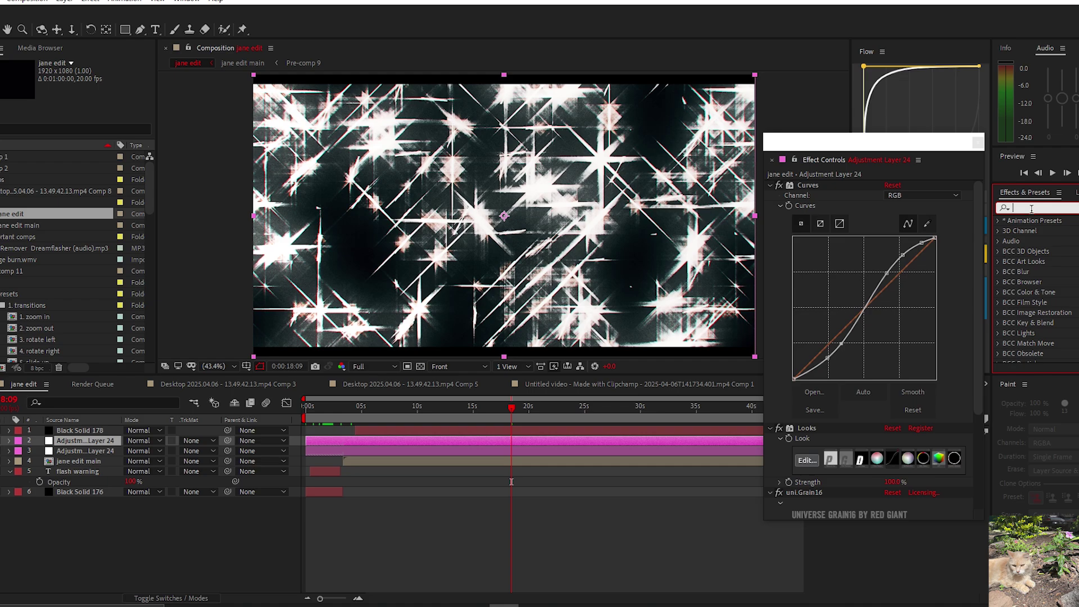
Step: At 0:00:18:14, add the adjustment layer from the rsmb preset comp directly below the CC Jaws solid in jane edit
{"action": "left_click", "coordinate": [513, 417]}
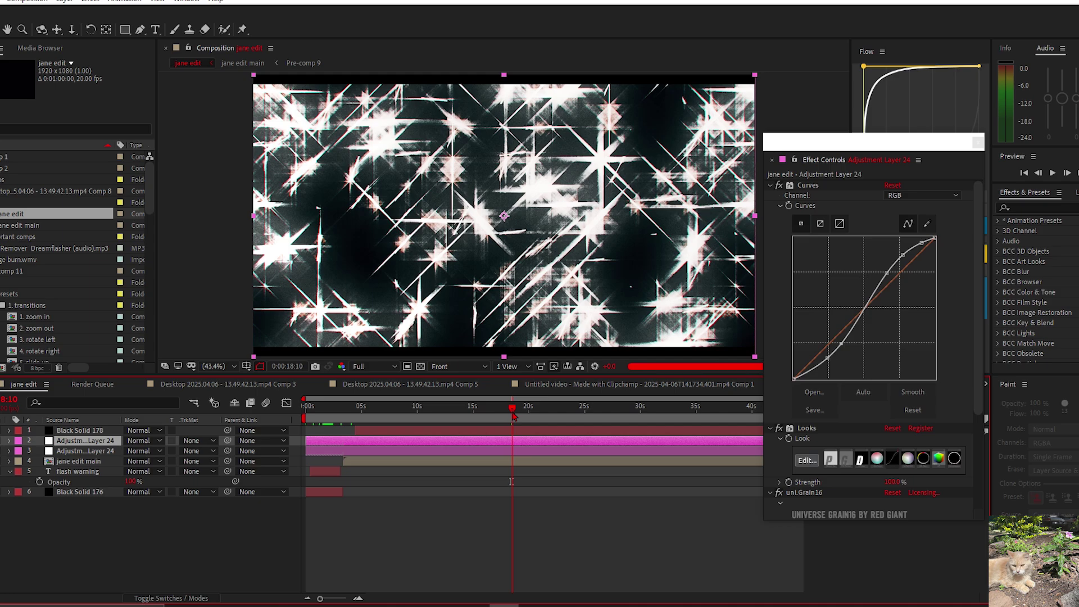
{"action": "left_click_drag", "start_coordinate": [512, 415], "coordinate": [514, 416]}
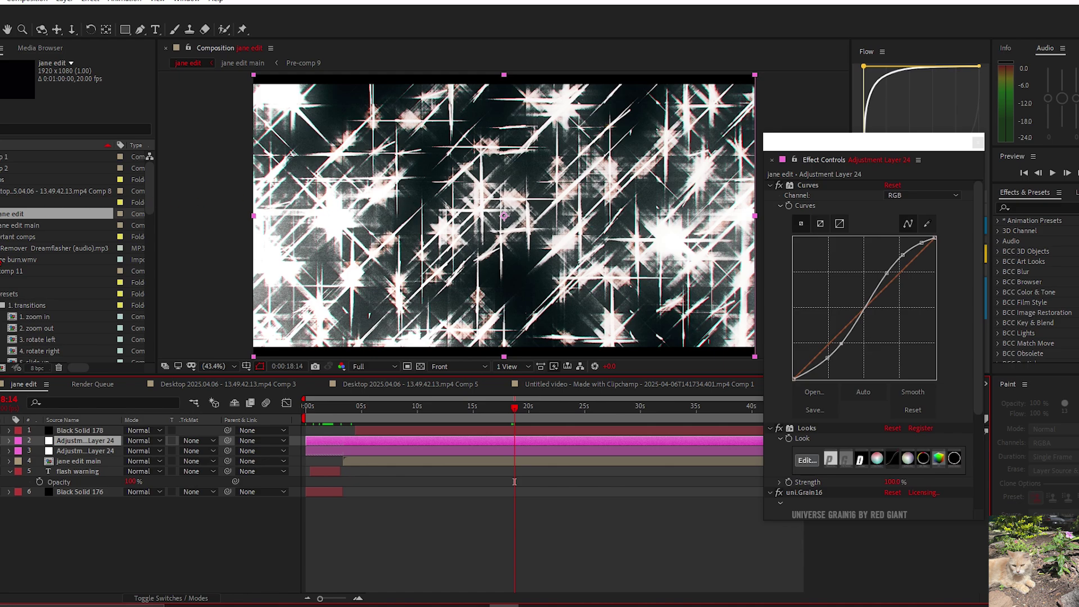
{"action": "scroll", "coordinate": [3, 261], "scroll_direction": "down", "scroll_amount": 5}
{"action": "scroll", "coordinate": [23, 246], "scroll_direction": "up", "scroll_amount": 4}
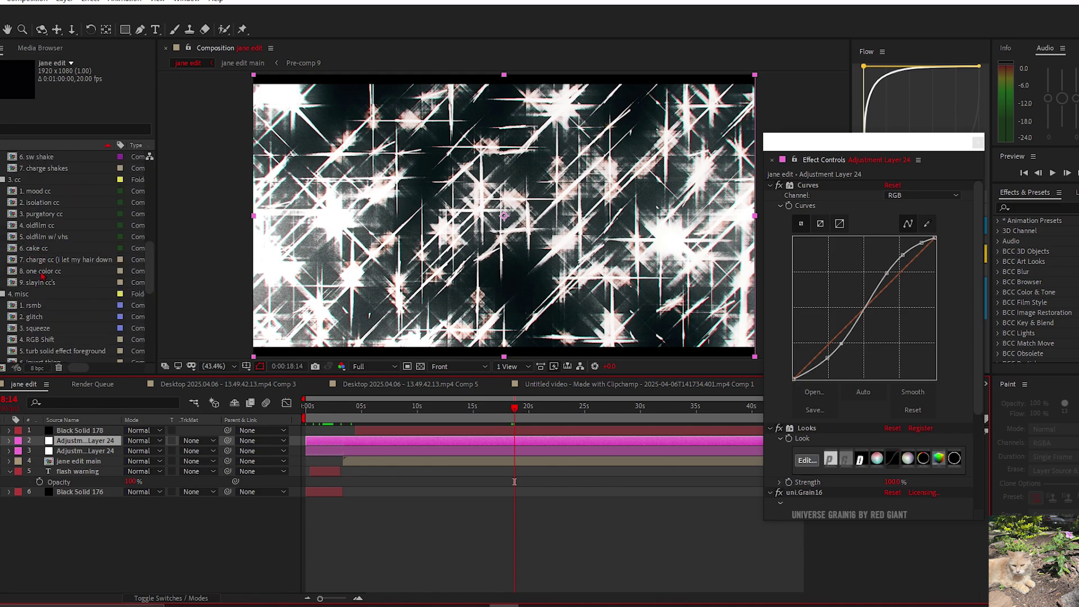
{"action": "double_click", "coordinate": [49, 307]}
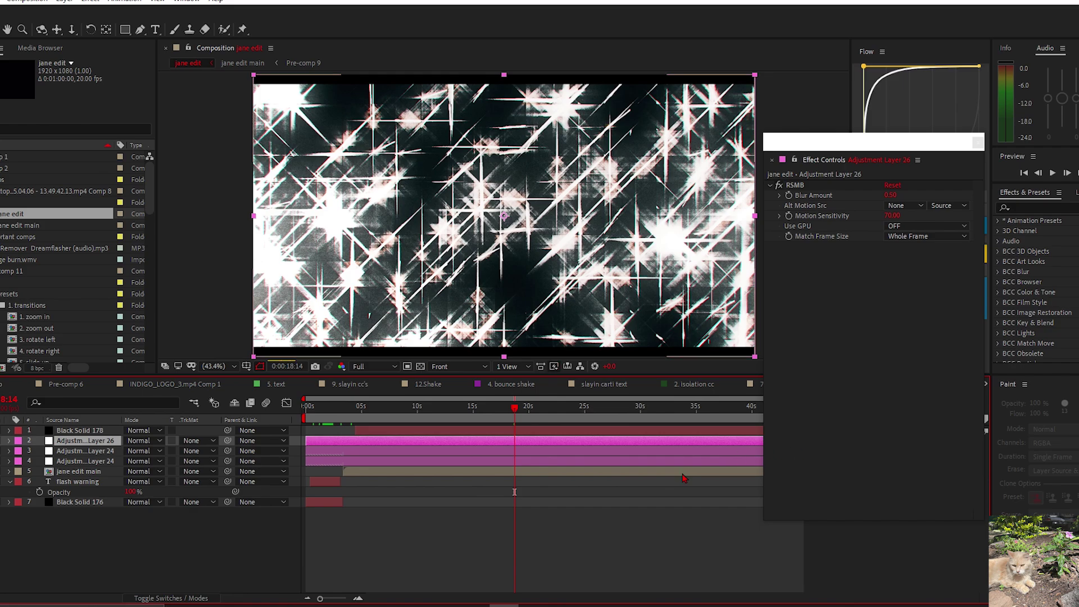
Step: Try an RSMB Blur Amount of 10 and set it to 0.10
{"action": "left_click_drag", "start_coordinate": [891, 144], "coordinate": [969, 144]}
{"action": "left_click", "coordinate": [971, 195]}
{"action": "type", "text": "10"}
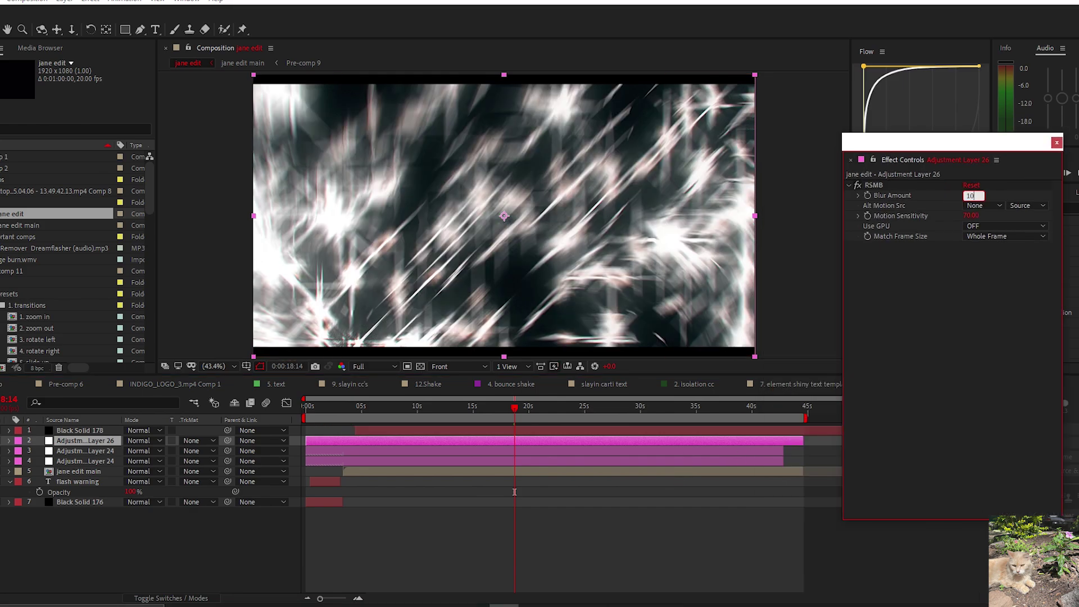
{"action": "key", "text": "Return"}
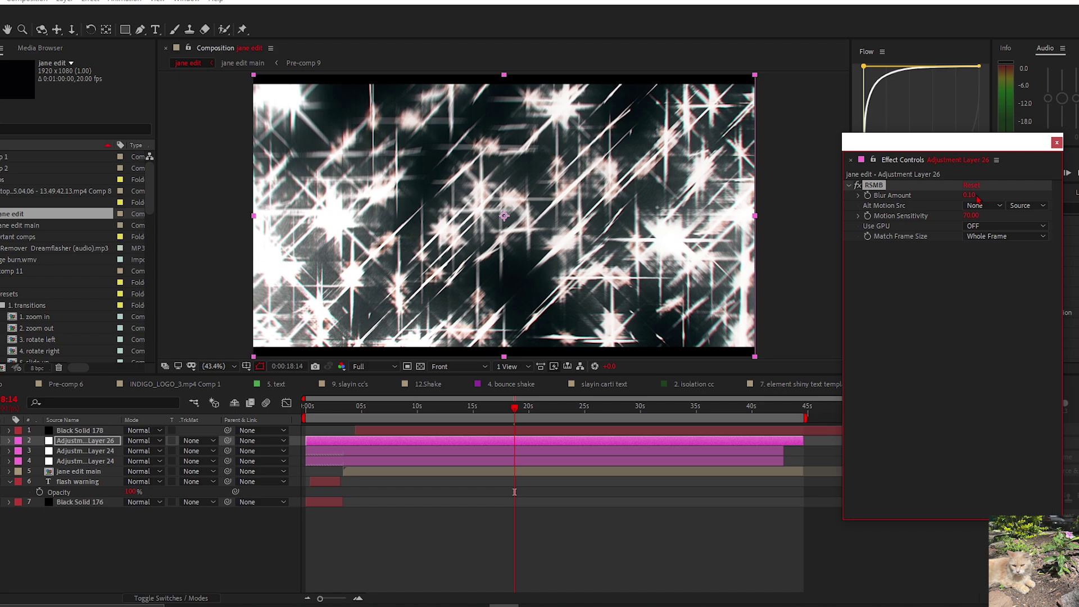
Step: Check the RSMB motion blur in jane edit at 0:00:09:18, 0:00:12:19, 0:00:15:08 and 0:00:17:02
{"action": "left_click", "coordinate": [417, 409]}
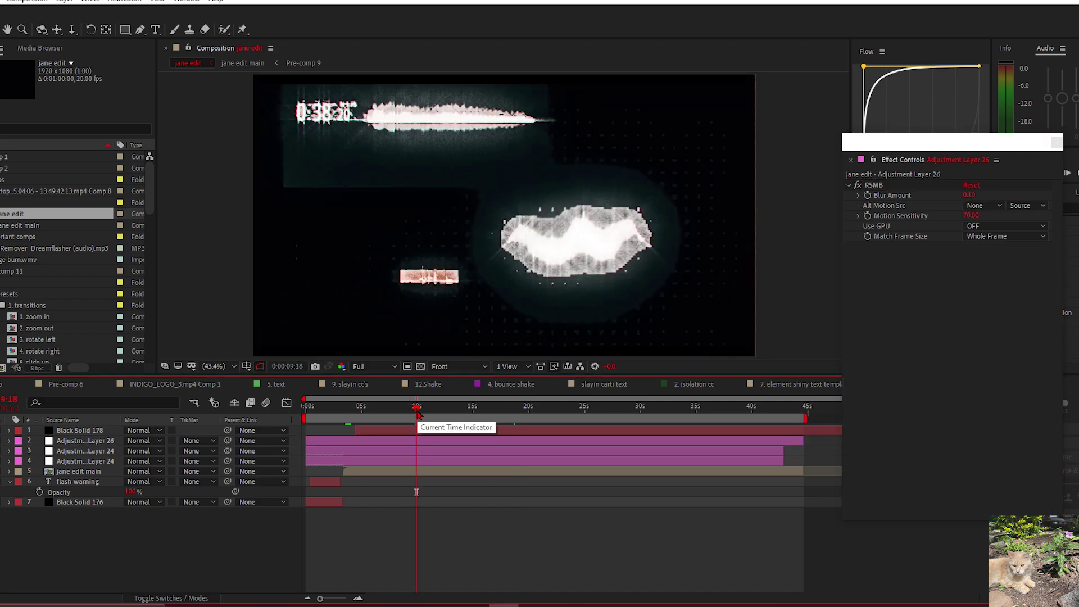
{"action": "left_click", "coordinate": [450, 408]}
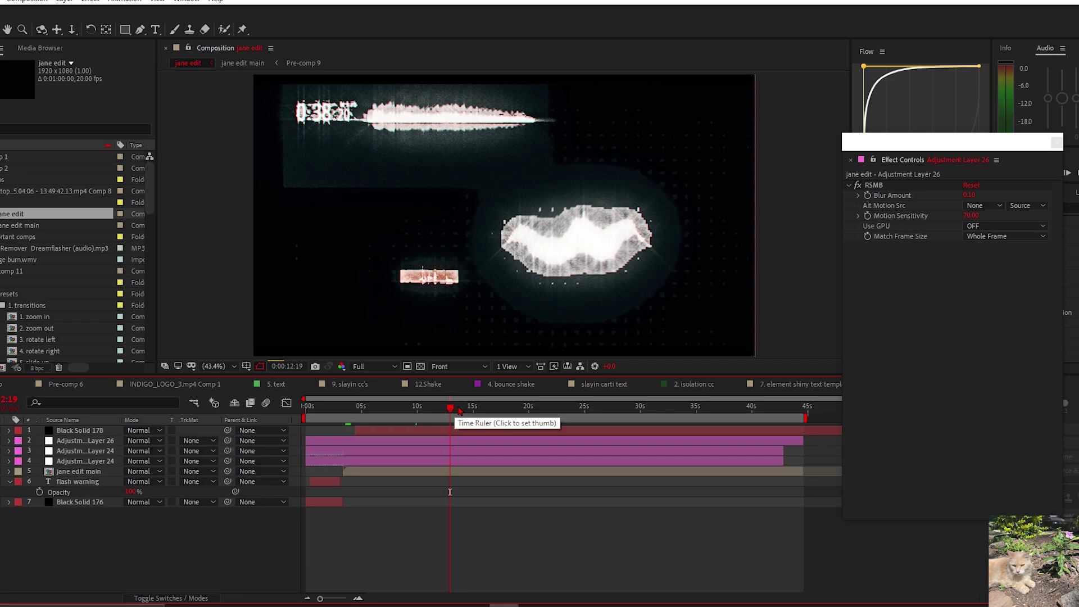
{"action": "left_click", "coordinate": [477, 412]}
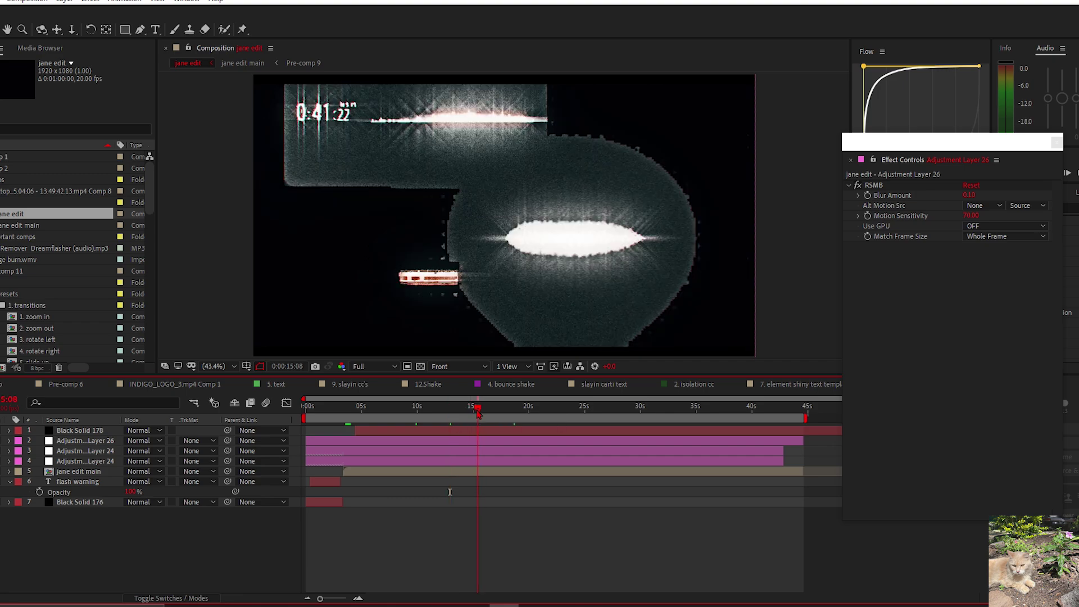
{"action": "left_click", "coordinate": [496, 410]}
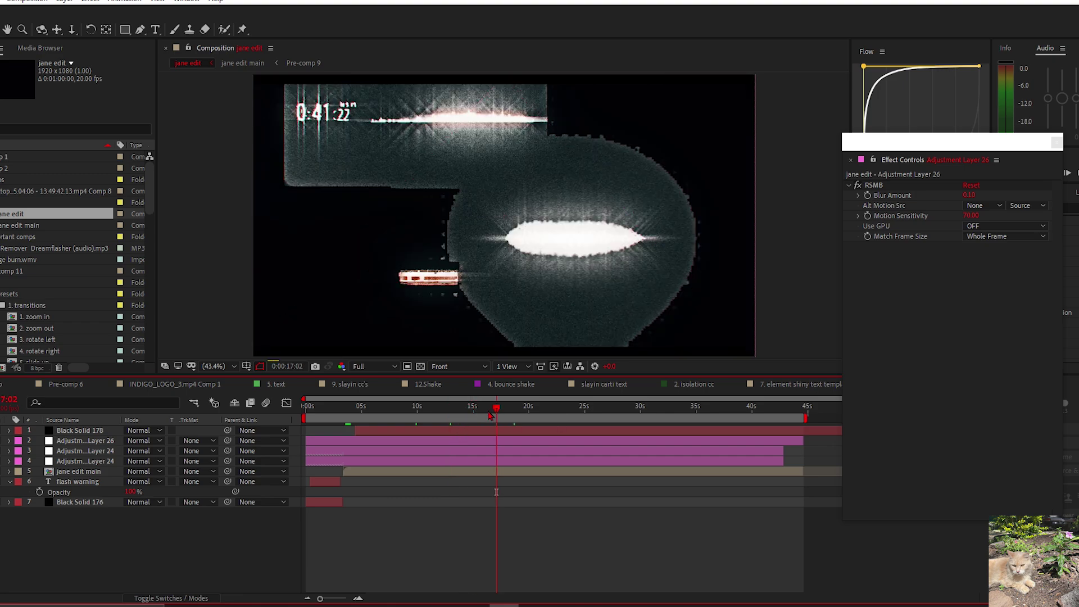
{"action": "left_click", "coordinate": [1008, 209]}
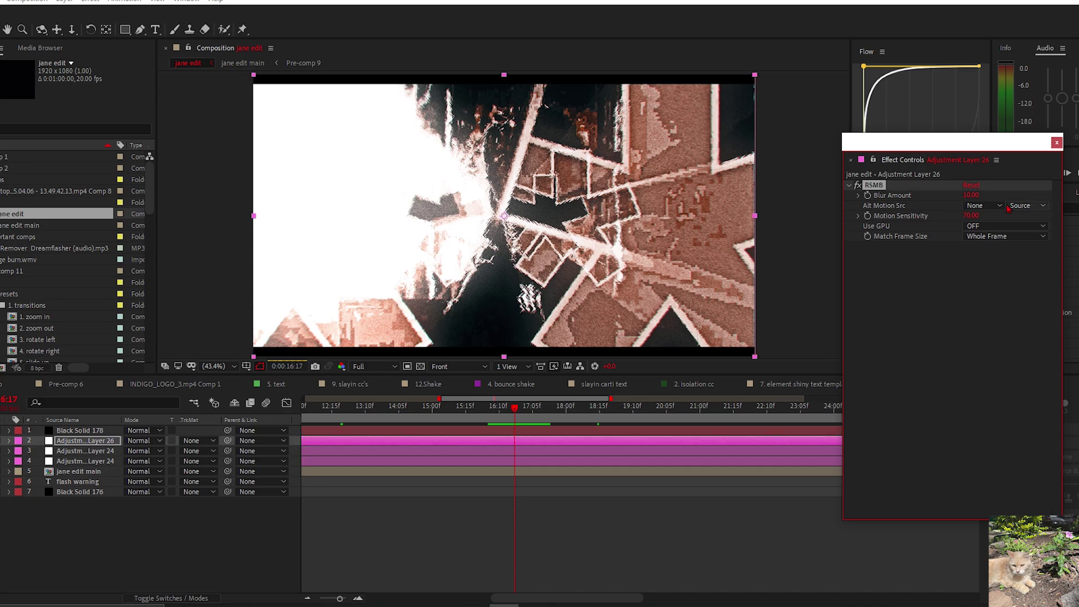
Step: Set the RSMB Blur Amount to 0.40 at 0:00:16:17
{"action": "left_click", "coordinate": [971, 195]}
{"action": "type", "text": "0.4"}
{"action": "key", "text": "Return"}
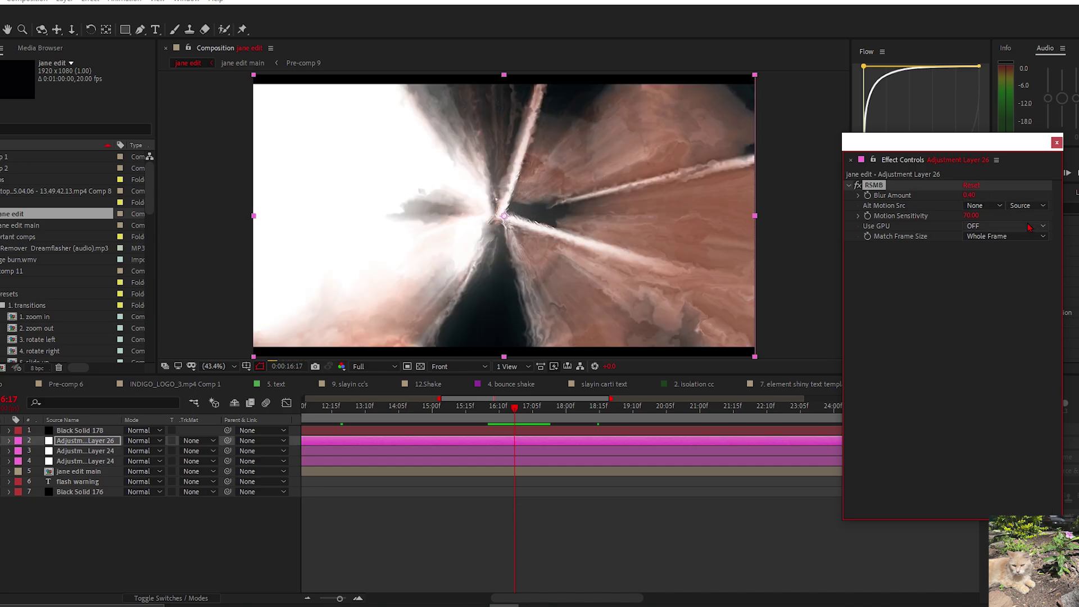
Step: Compare the frames of jane edit one by one from 0:00:16:15 to 0:00:17:00, and scrub onward from 0:00:17:09
{"action": "left_click", "coordinate": [510, 409]}
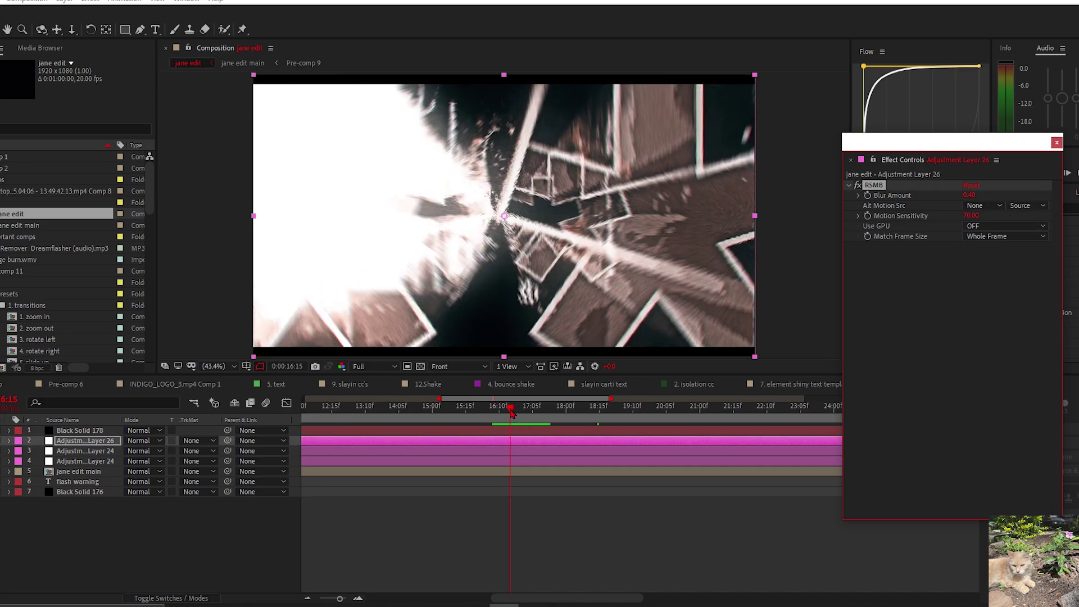
{"action": "left_click", "coordinate": [512, 410]}
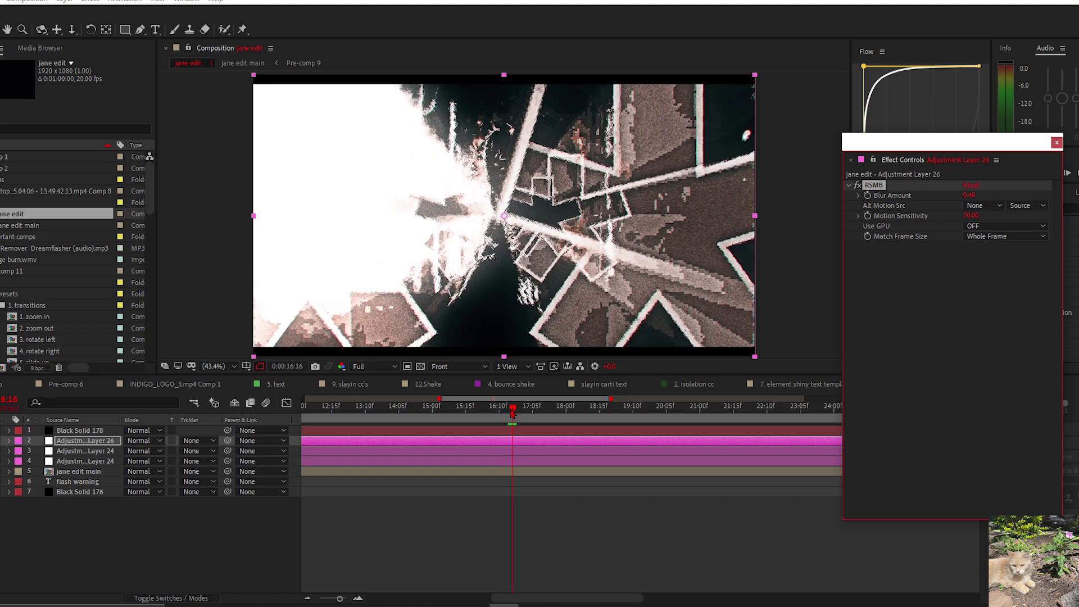
{"action": "left_click", "coordinate": [513, 411]}
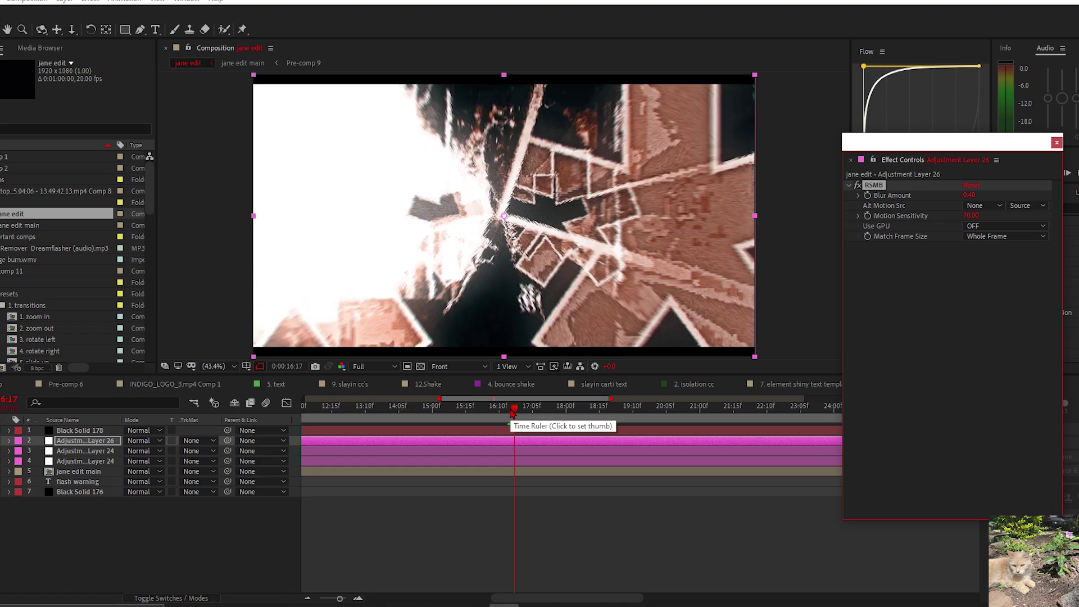
{"action": "left_click", "coordinate": [516, 410]}
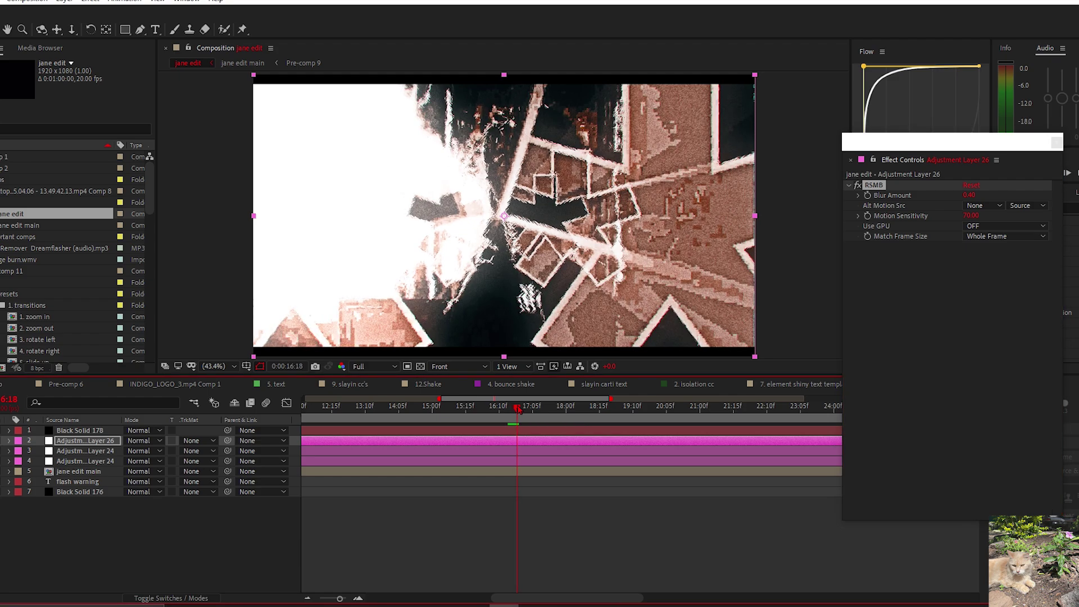
{"action": "left_click", "coordinate": [520, 409]}
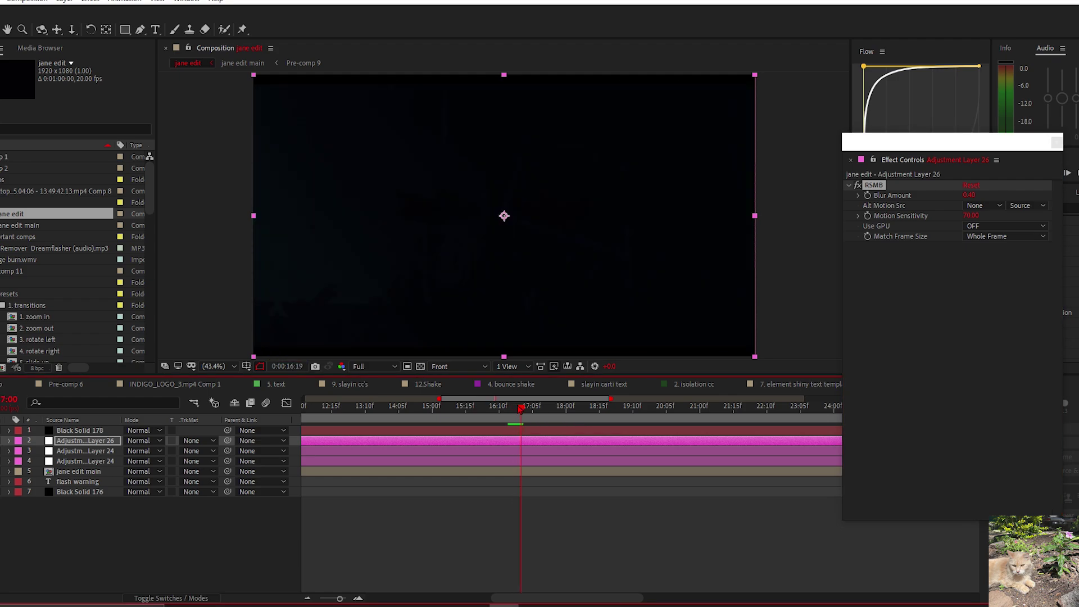
{"action": "left_click_drag", "start_coordinate": [520, 409], "coordinate": [519, 410]}
{"action": "left_click", "coordinate": [517, 409]}
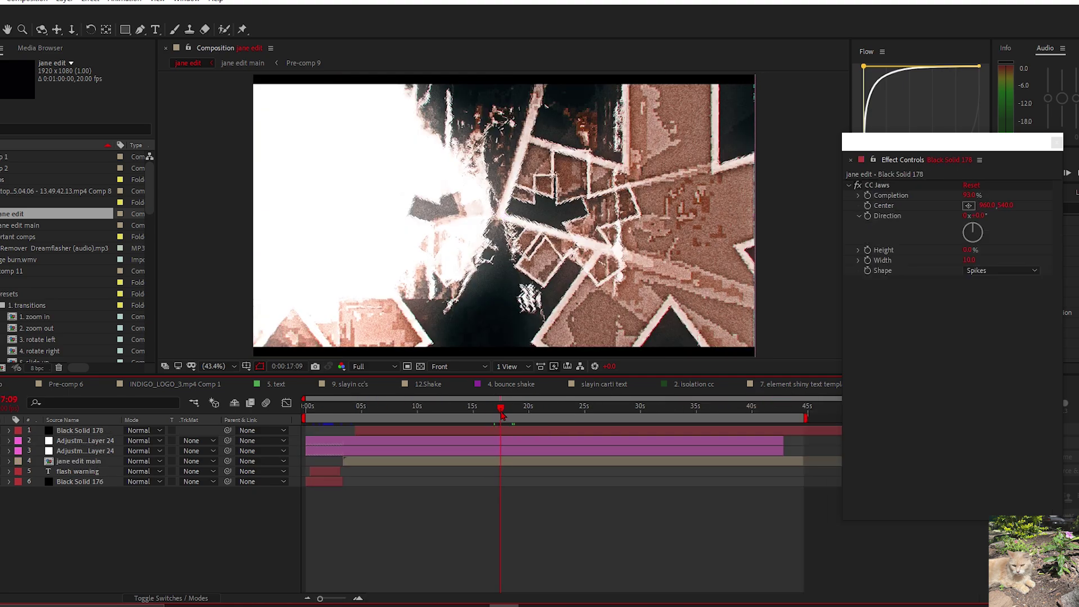
{"action": "left_click_drag", "start_coordinate": [502, 415], "coordinate": [514, 411]}
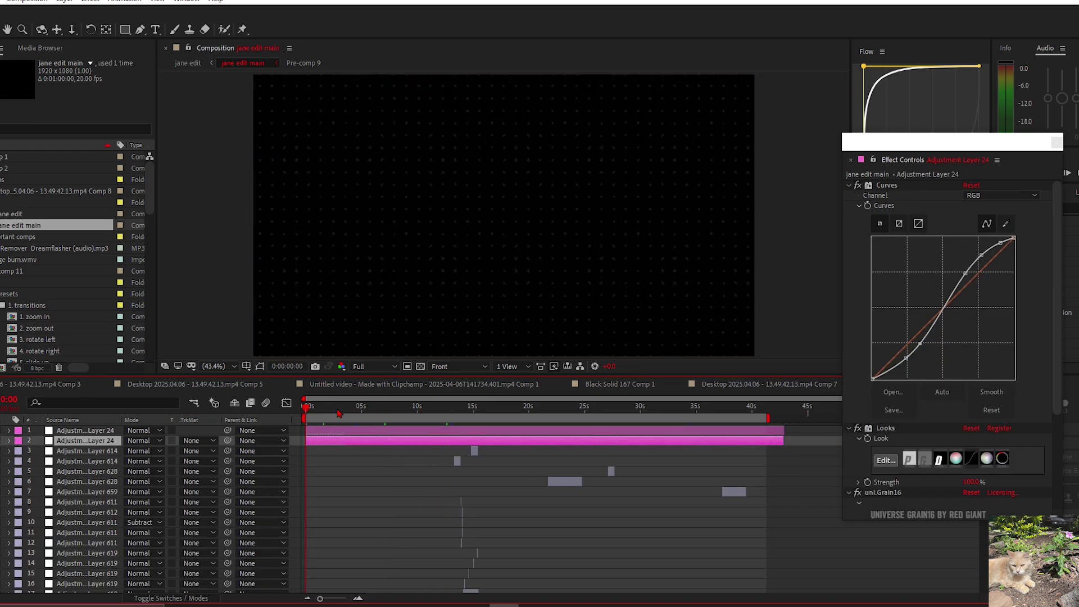
Step: Play jane edit main from the start and examine its layer stack down to the Jane Remover audio layers
{"action": "left_click_drag", "start_coordinate": [339, 413], "coordinate": [449, 414]}
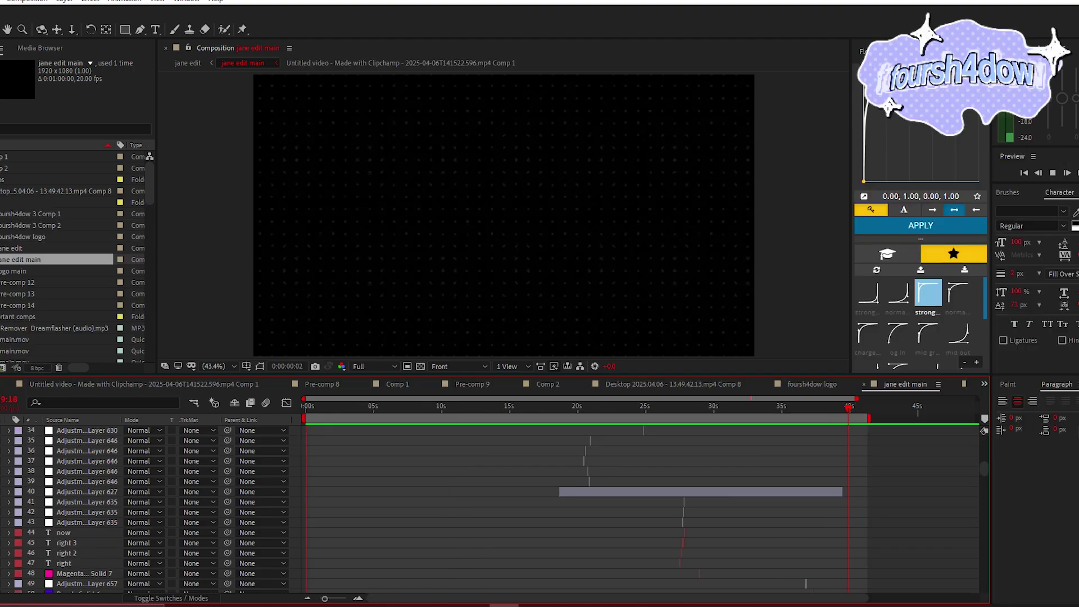
{"action": "scroll", "coordinate": [731, 548], "scroll_direction": "down", "scroll_amount": 20}
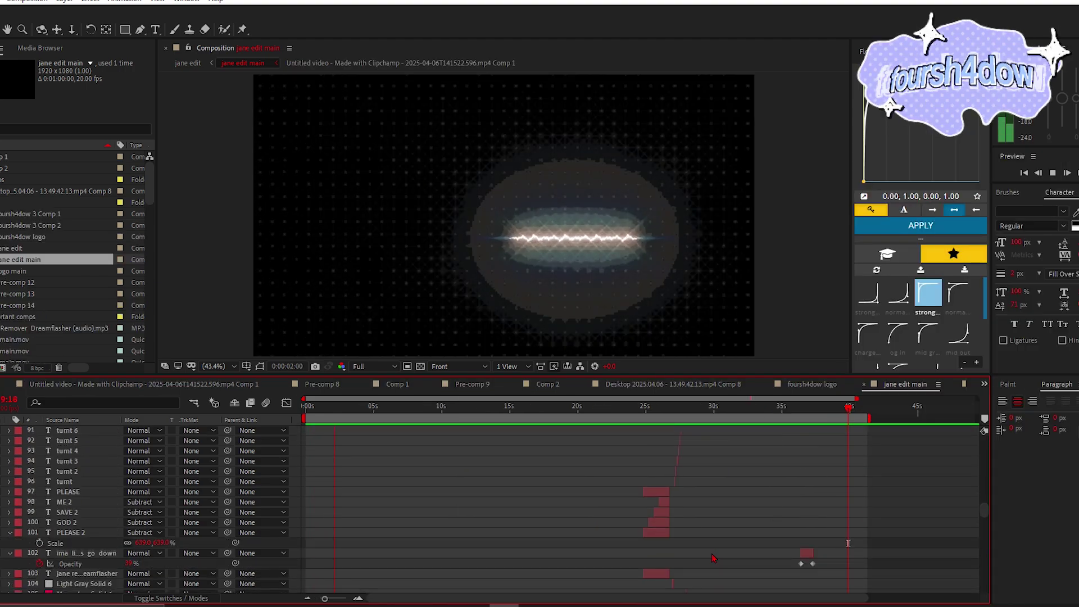
{"action": "scroll", "coordinate": [645, 555], "scroll_direction": "down", "scroll_amount": 4}
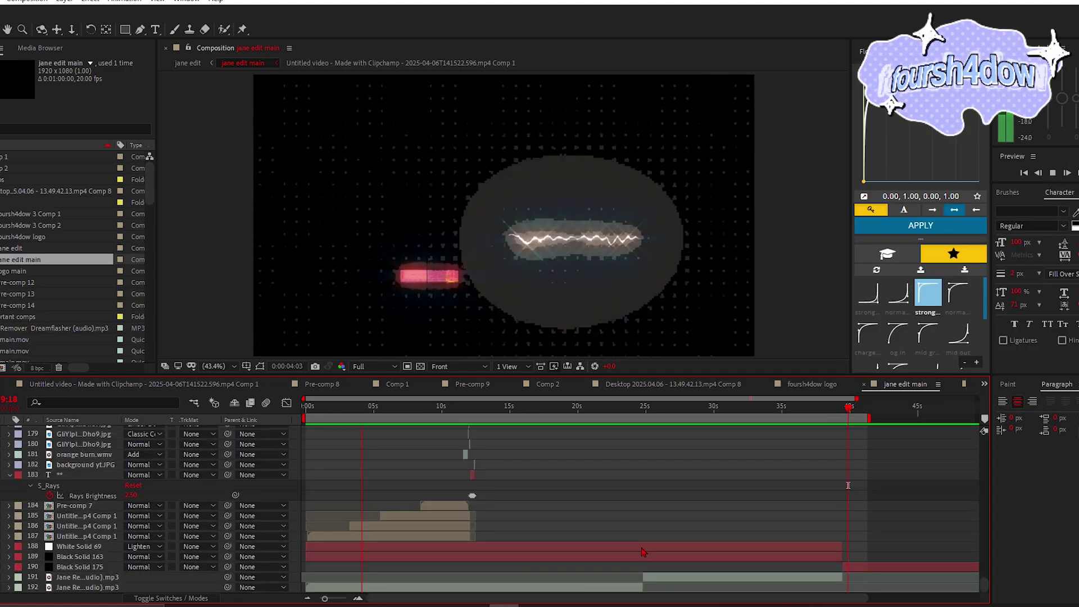
{"action": "scroll", "coordinate": [638, 549], "scroll_direction": "up", "scroll_amount": 4}
{"action": "scroll", "coordinate": [636, 547], "scroll_direction": "down", "scroll_amount": 1}
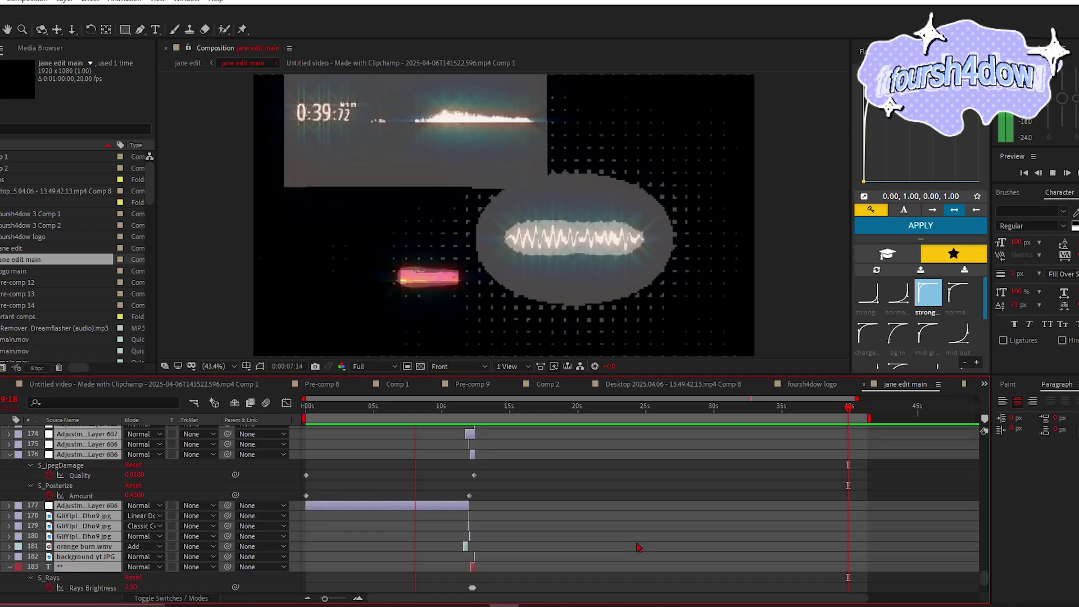
{"action": "scroll", "coordinate": [638, 536], "scroll_direction": "up", "scroll_amount": 20}
{"action": "scroll", "coordinate": [638, 530], "scroll_direction": "down", "scroll_amount": 15}
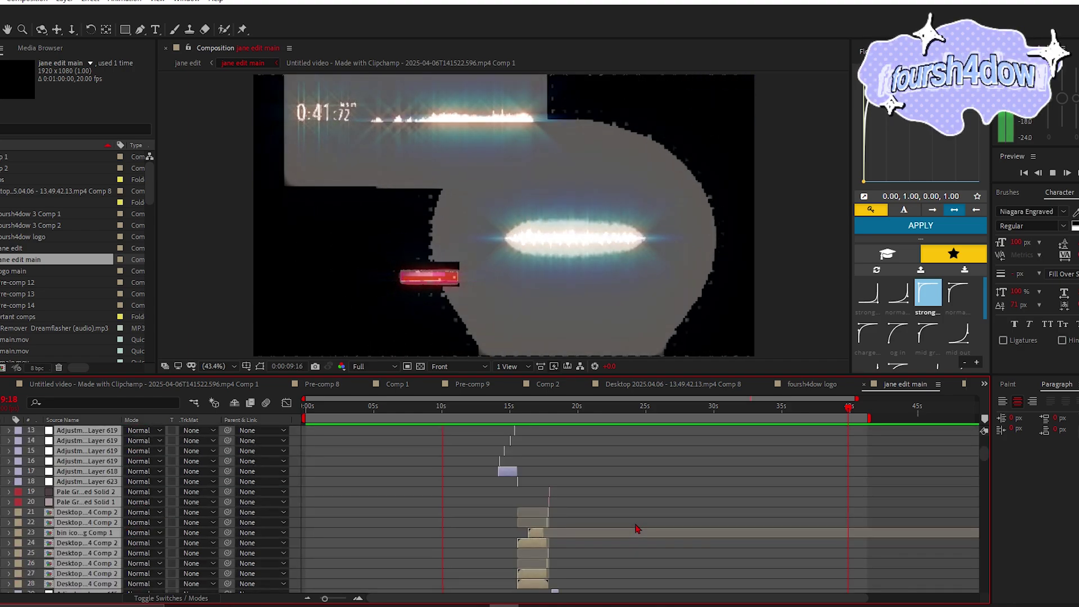
{"action": "scroll", "coordinate": [628, 514], "scroll_direction": "down", "scroll_amount": 13}
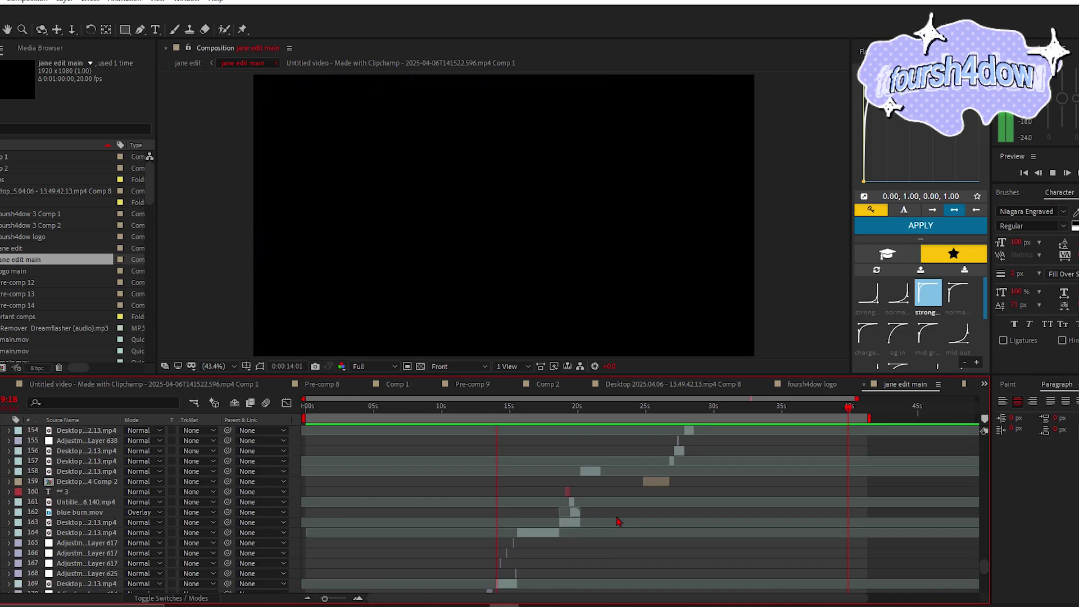
Step: Follow the playback of jane edit main from about 0:00:14 to 0:00:37, examining the adjustment, text, solid and footage layers behind each section
{"action": "scroll", "coordinate": [618, 521], "scroll_direction": "up", "scroll_amount": 15}
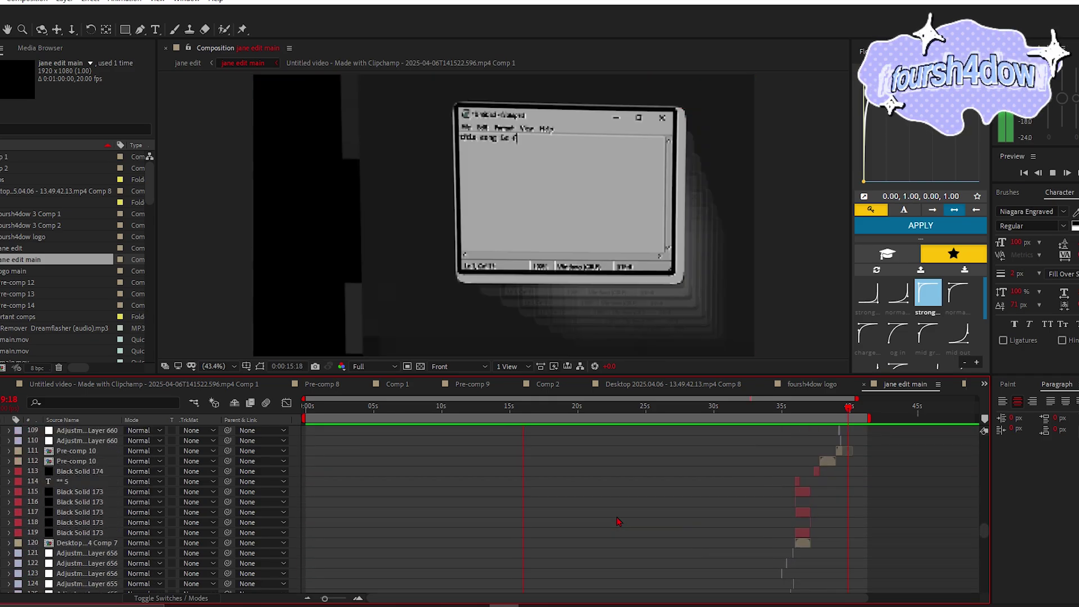
{"action": "scroll", "coordinate": [618, 522], "scroll_direction": "up", "scroll_amount": 15}
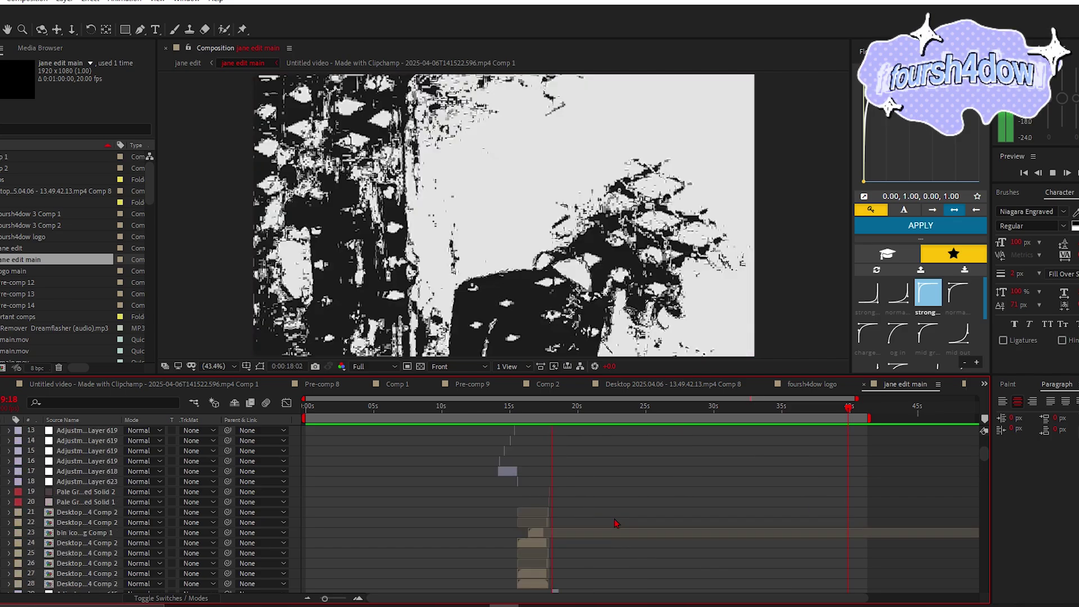
{"action": "scroll", "coordinate": [615, 522], "scroll_direction": "down", "scroll_amount": 8}
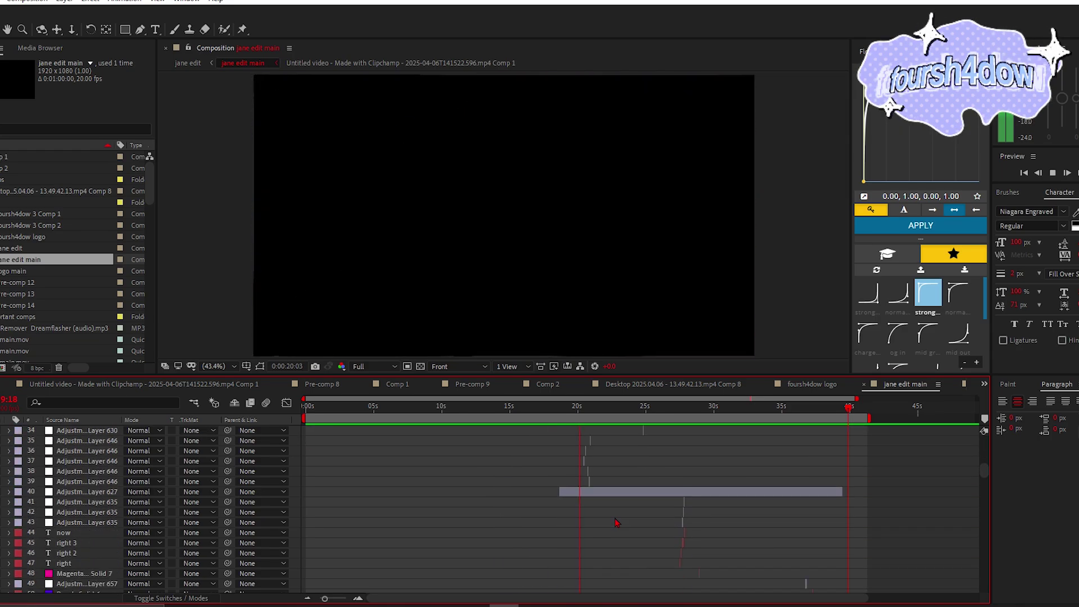
{"action": "scroll", "coordinate": [617, 521], "scroll_direction": "down", "scroll_amount": 8}
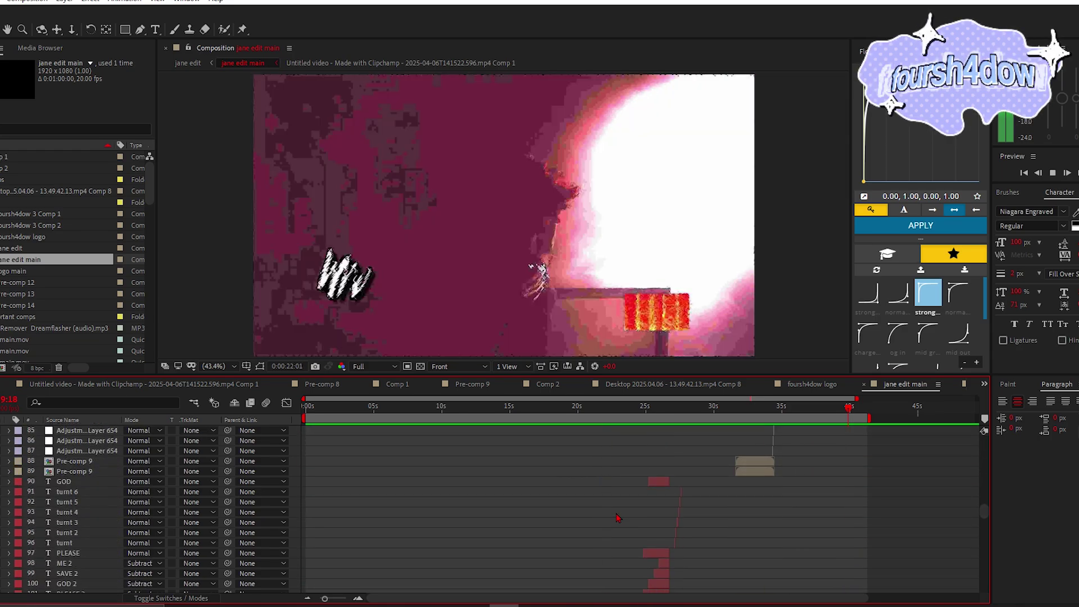
{"action": "scroll", "coordinate": [616, 521], "scroll_direction": "down", "scroll_amount": 2}
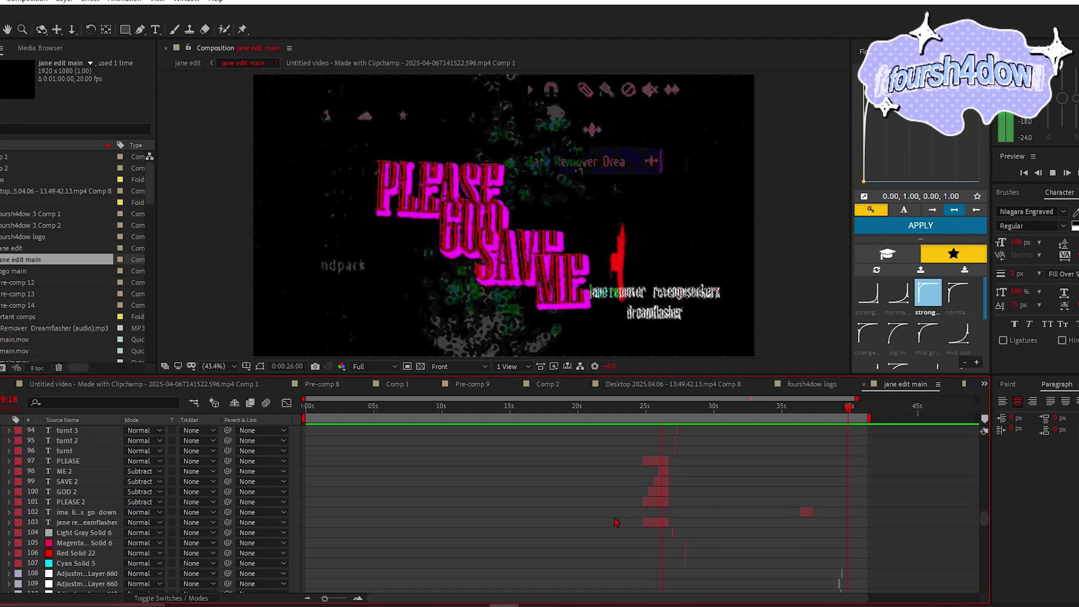
{"action": "scroll", "coordinate": [615, 522], "scroll_direction": "down", "scroll_amount": 10}
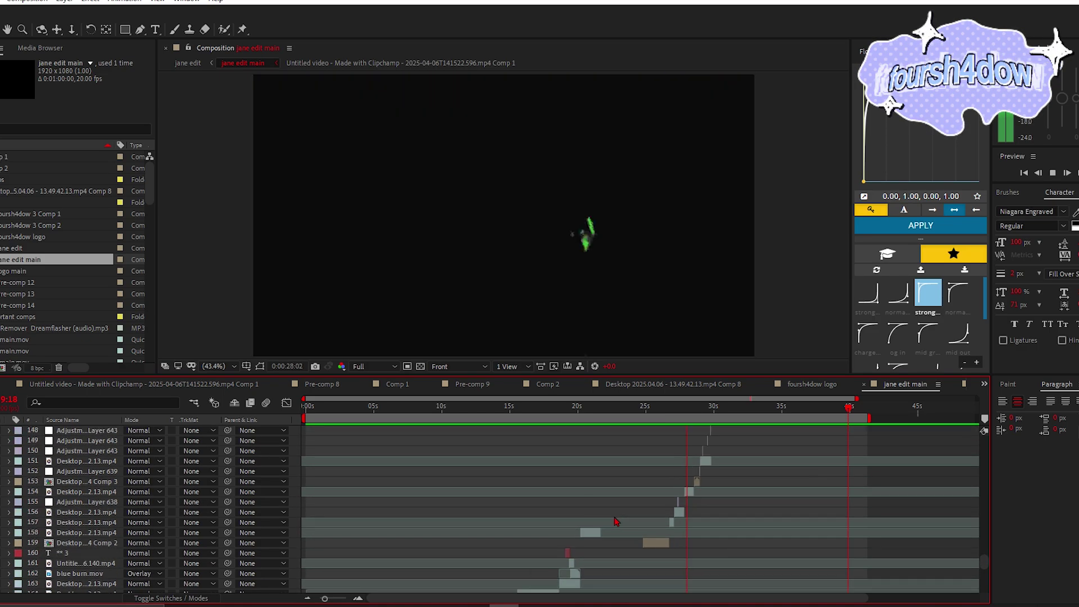
{"action": "scroll", "coordinate": [616, 522], "scroll_direction": "up", "scroll_amount": 1}
{"action": "scroll", "coordinate": [615, 522], "scroll_direction": "up", "scroll_amount": 2}
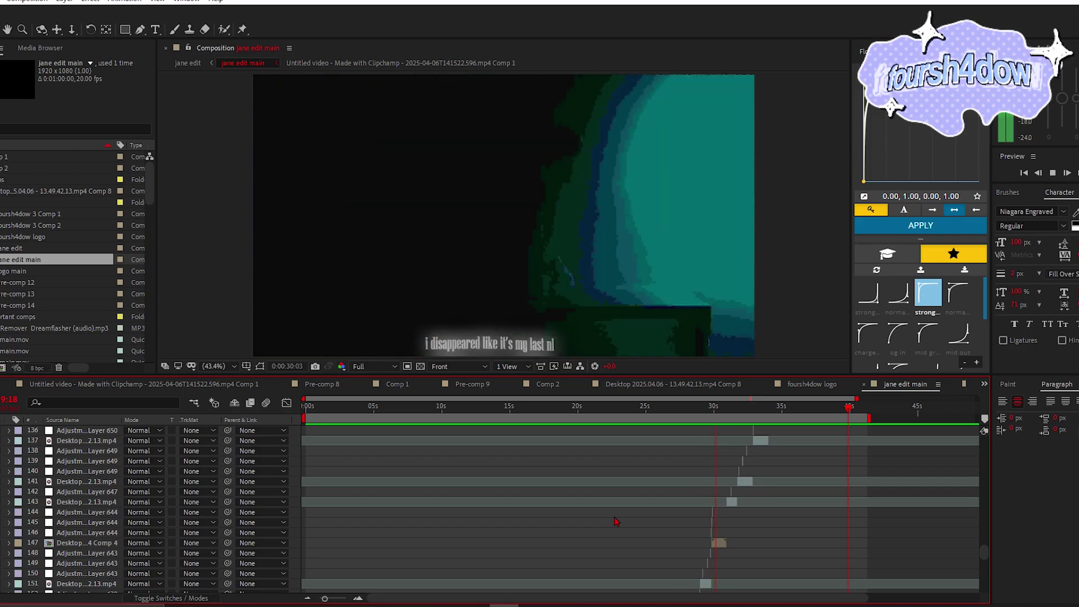
{"action": "scroll", "coordinate": [615, 522], "scroll_direction": "up", "scroll_amount": 1}
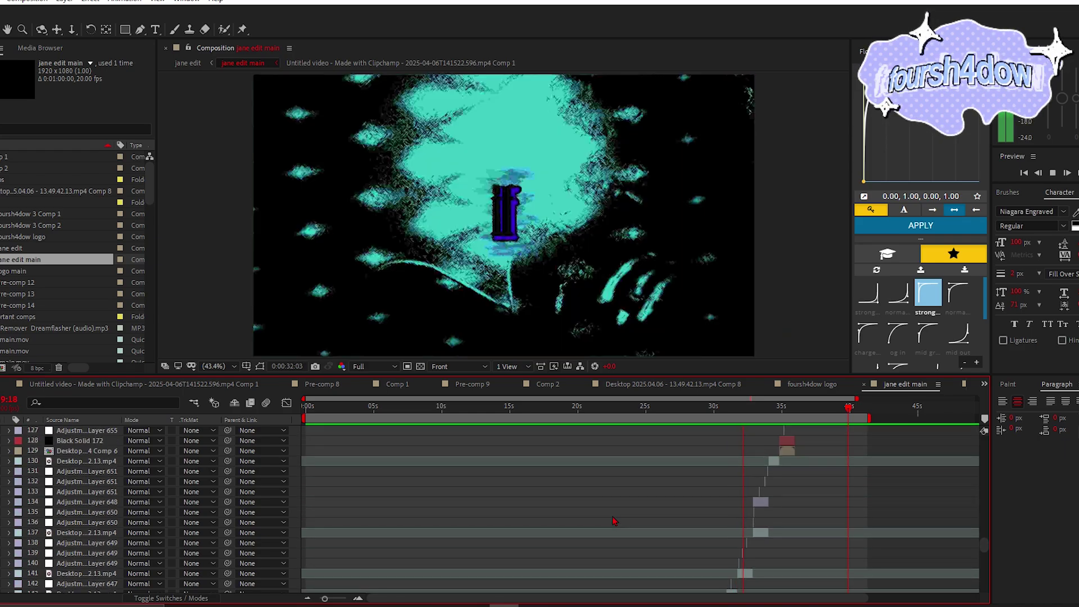
{"action": "scroll", "coordinate": [614, 521], "scroll_direction": "up", "scroll_amount": 5}
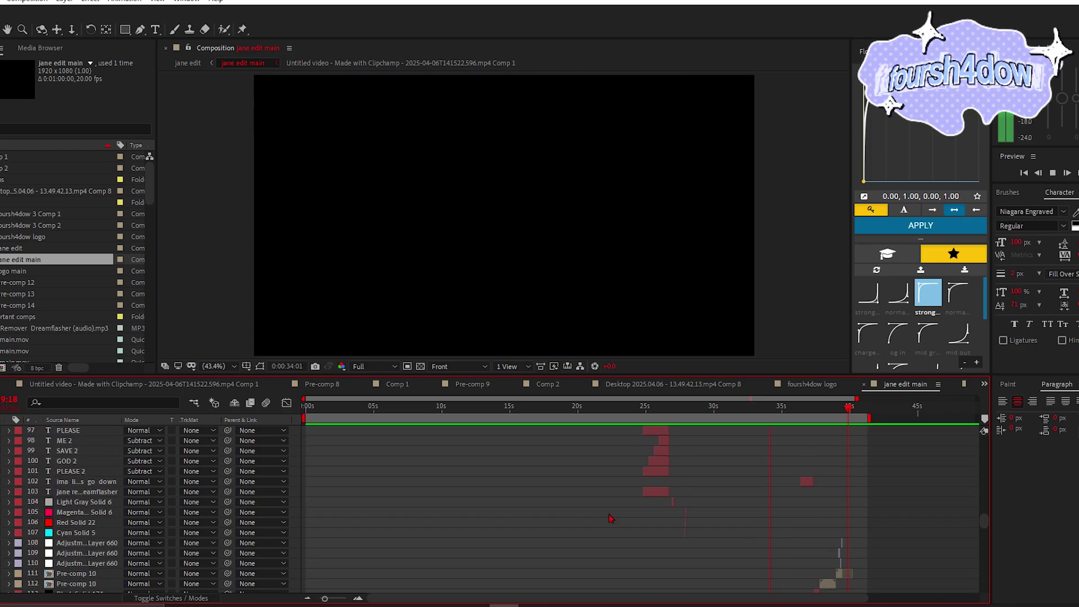
{"action": "scroll", "coordinate": [610, 517], "scroll_direction": "up", "scroll_amount": 8}
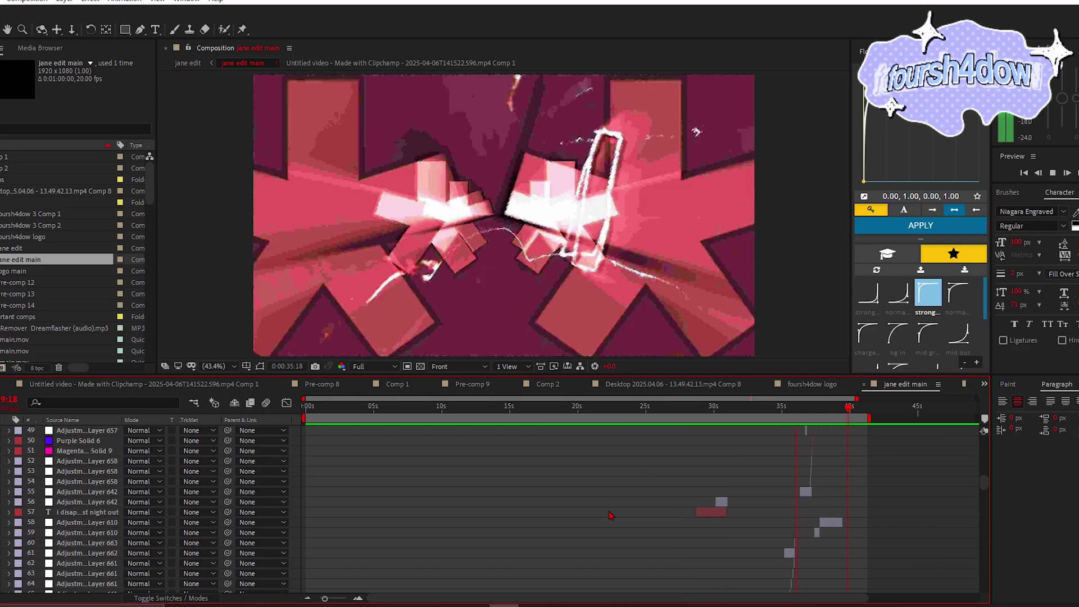
{"action": "scroll", "coordinate": [609, 511], "scroll_direction": "down", "scroll_amount": 1}
{"action": "scroll", "coordinate": [609, 511], "scroll_direction": "down", "scroll_amount": 3}
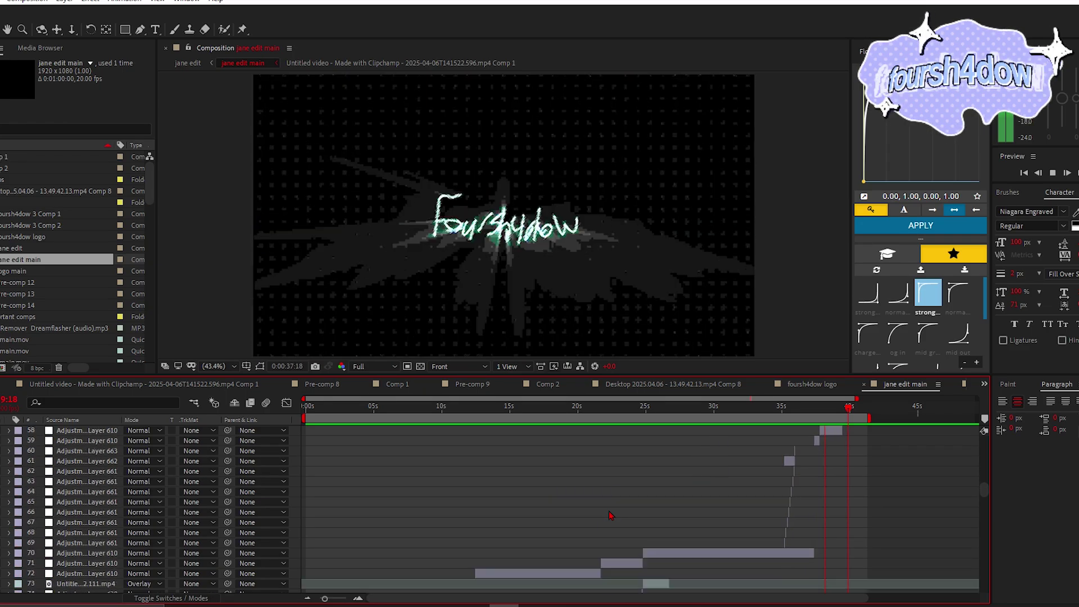